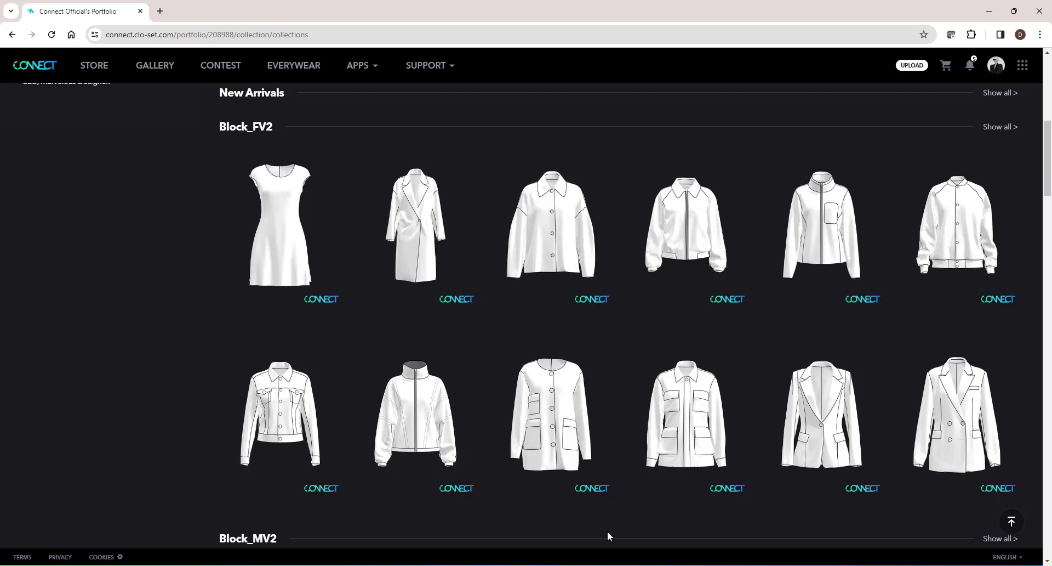
Browse the garment block collections in the Connect Official portfolio
mouse_move(377, 248)
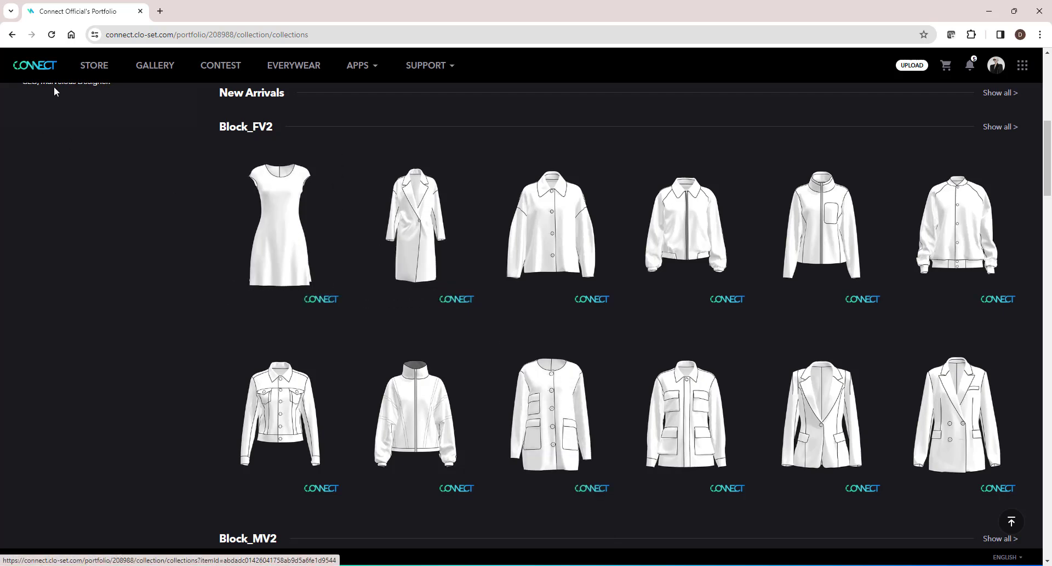
scroll(357, 350, up, 8)
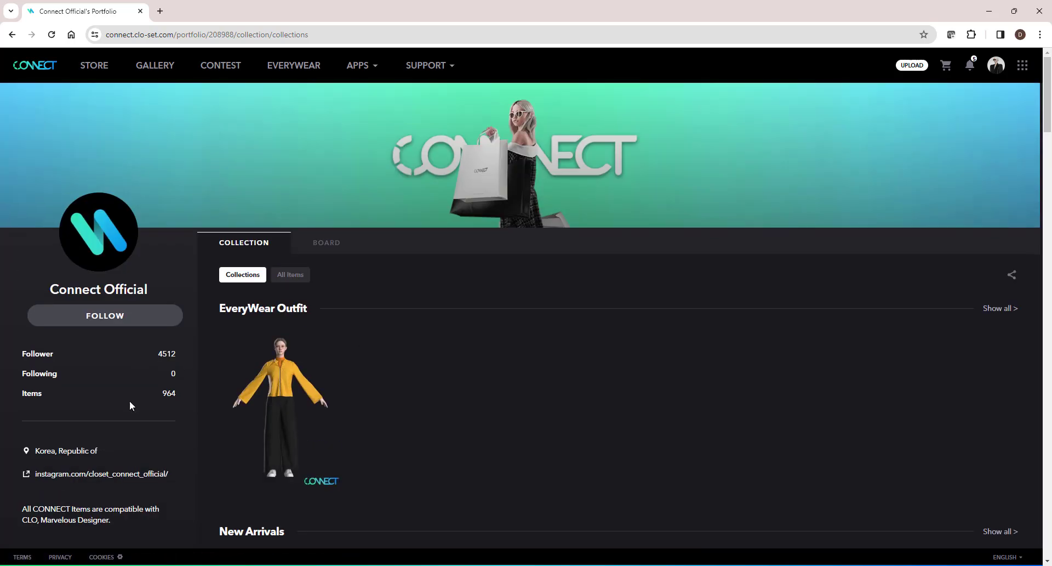
scroll(474, 386, down, 15)
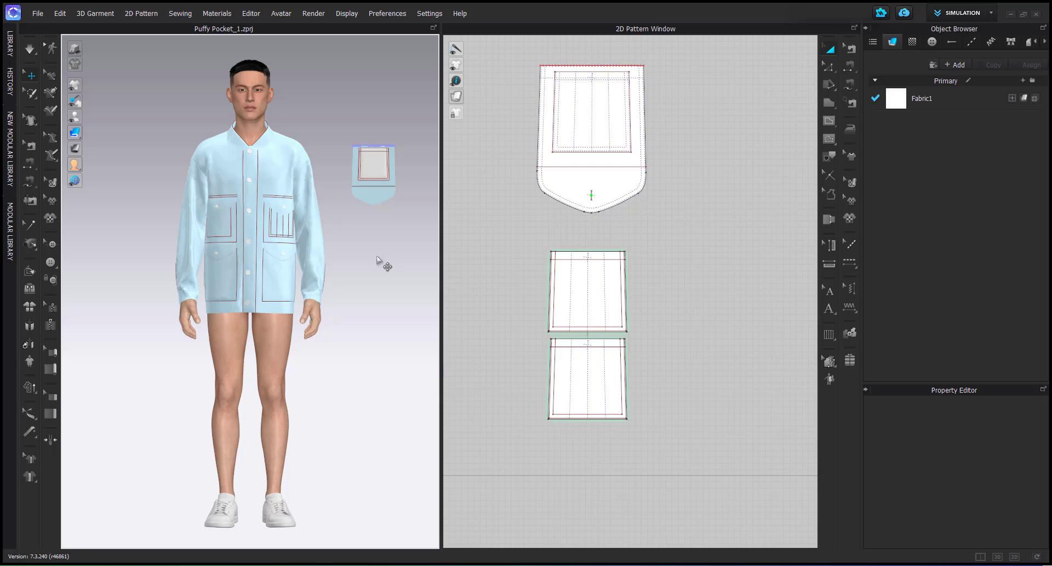
Switch to CLO, locate the separate pocket beside the jacket, and select its two matching pocket pattern pieces
scroll(377, 258, up, 3)
middle_drag(309, 294, 198, 422)
scroll(373, 253, up, 5)
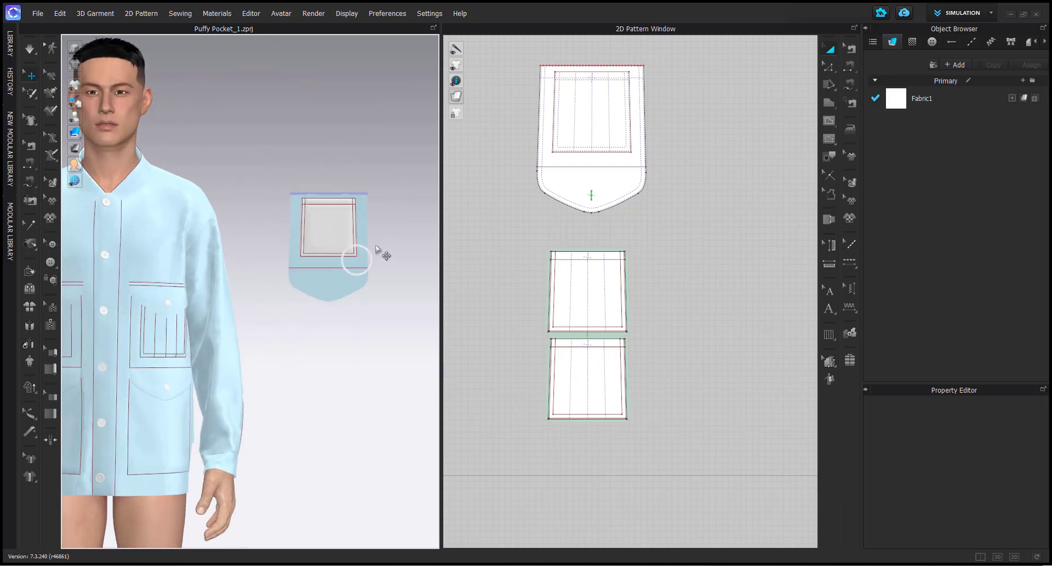
middle_drag(362, 276, 257, 367)
scroll(316, 308, up, 5)
scroll(317, 312, up, 3)
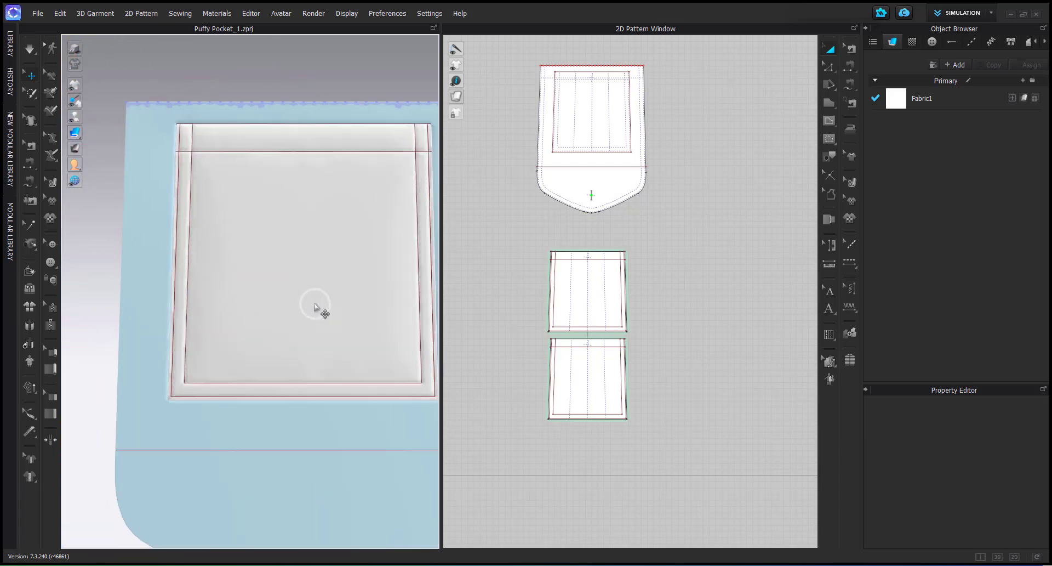
middle_drag(277, 296, 265, 311)
click(266, 311)
right_drag(283, 316, 336, 314)
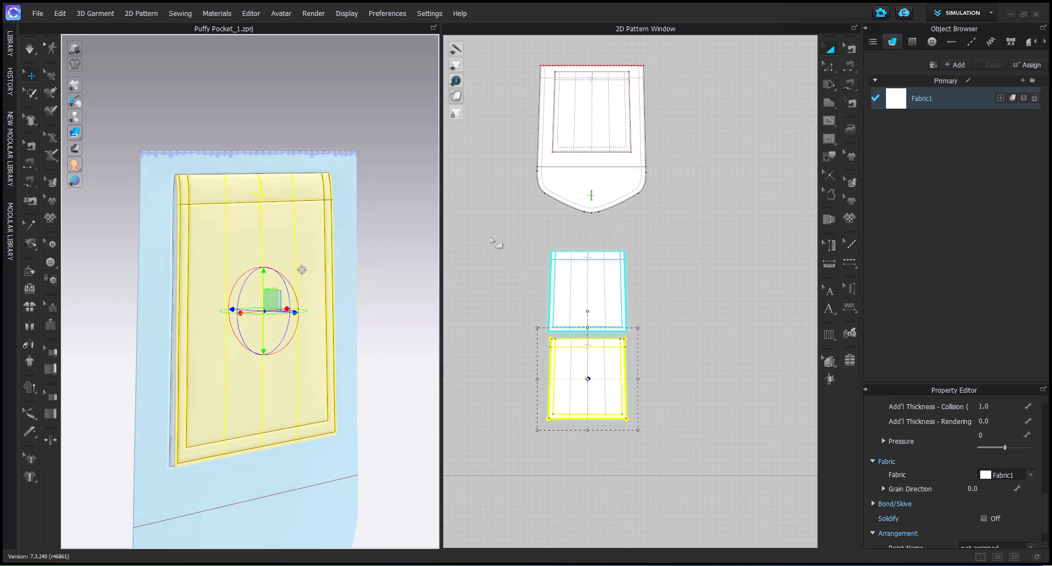
drag(517, 244, 666, 436)
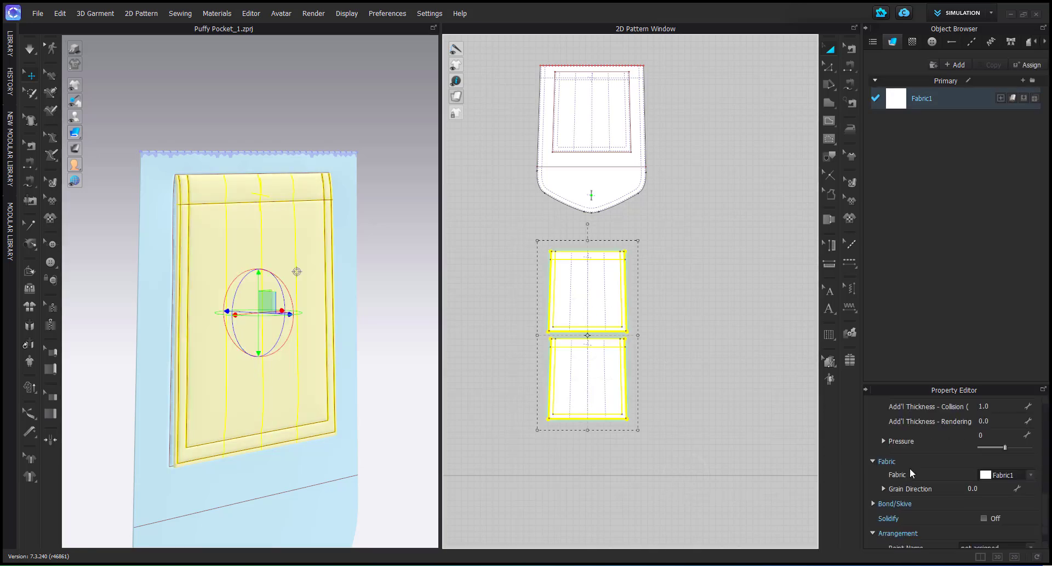
scroll(961, 482, up, 1)
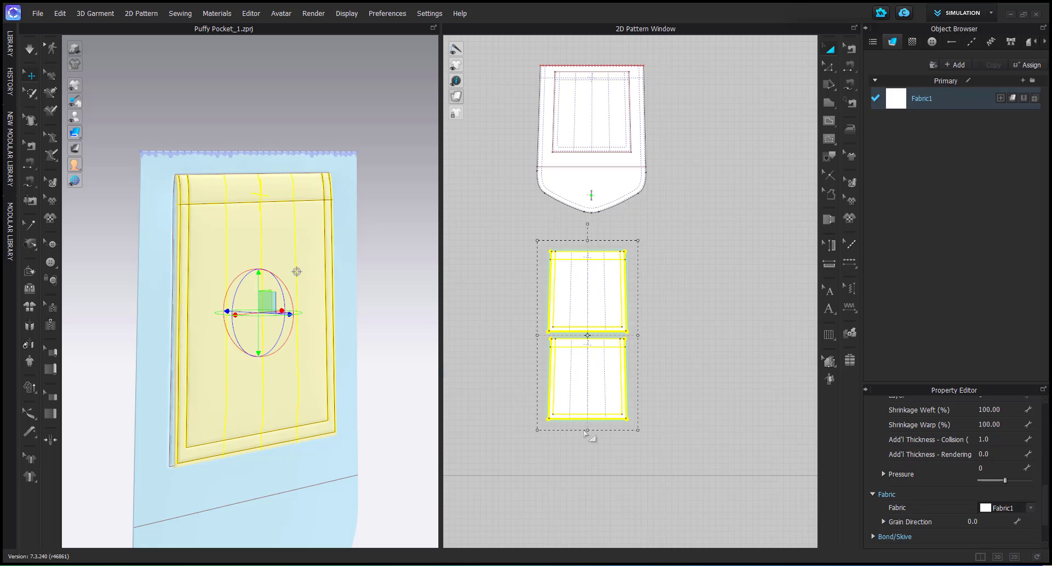
Examine how the pocket layers sit on the backing piece, selecting the outer pocket layer and the backing
scroll(241, 416, up, 5)
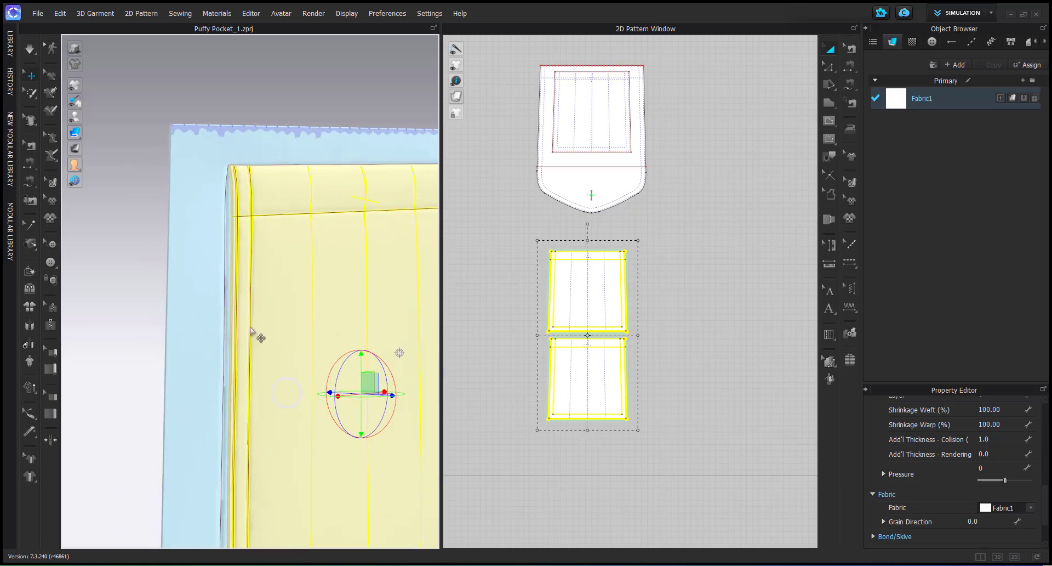
click(219, 206)
scroll(219, 206, down, 2)
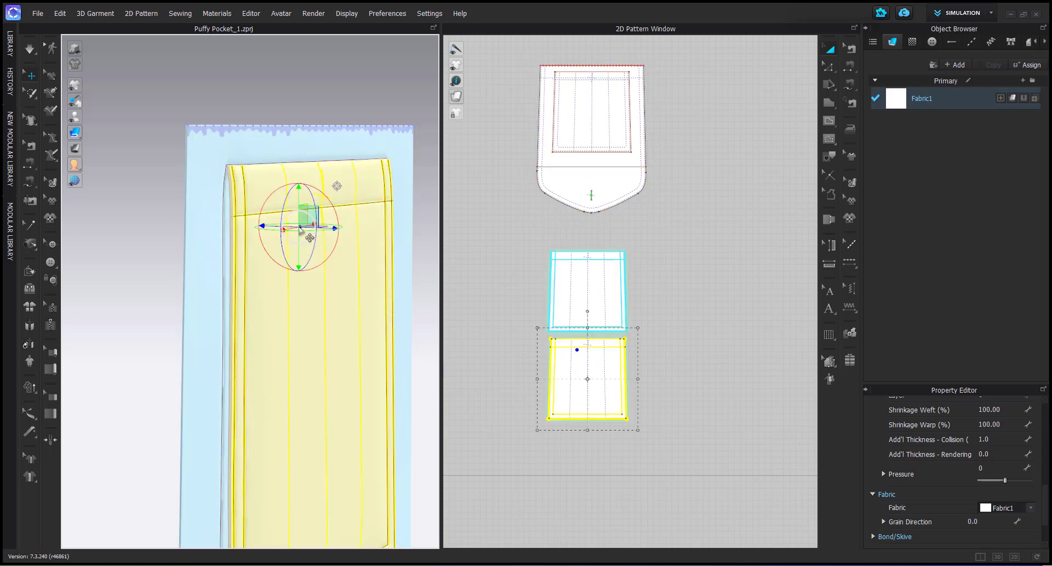
click(257, 208)
click(213, 198)
scroll(364, 395, up, 5)
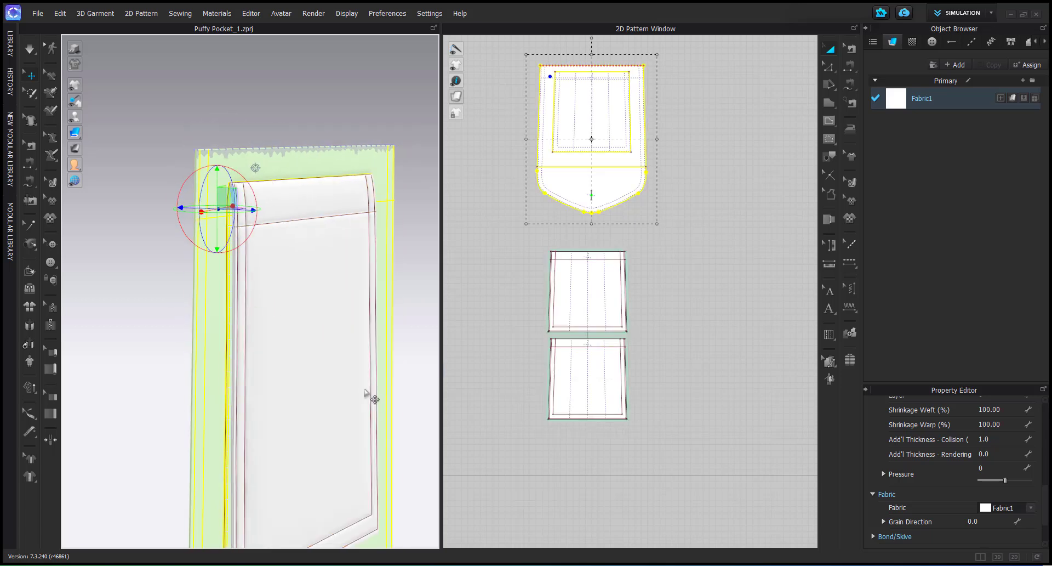
scroll(315, 402, down, 1)
middle_drag(323, 402, 310, 382)
right_drag(329, 387, 317, 393)
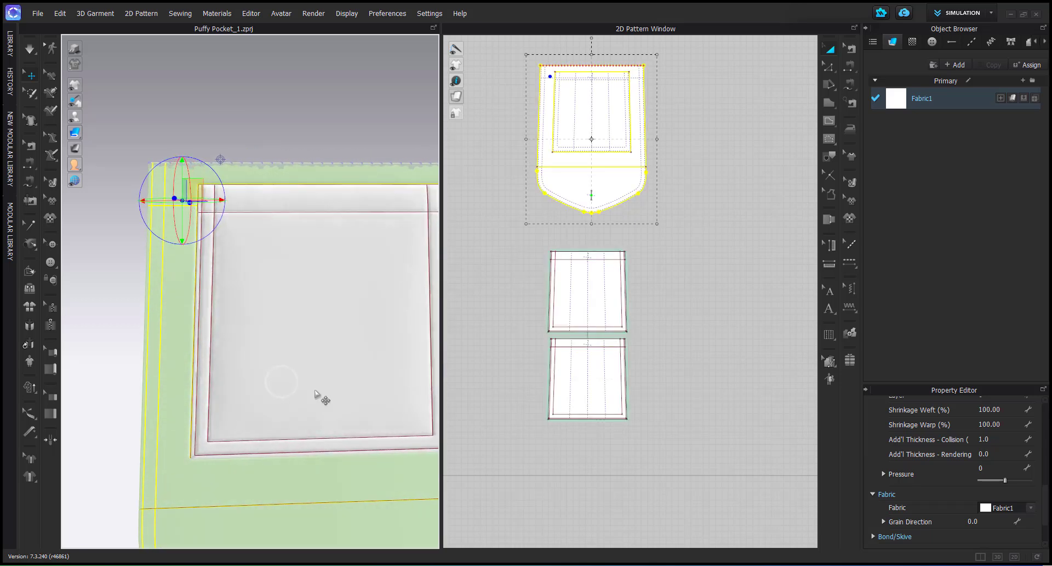
mouse_move(319, 394)
middle_down()
mouse_move(258, 388)
mouse_move(308, 401)
middle_up()
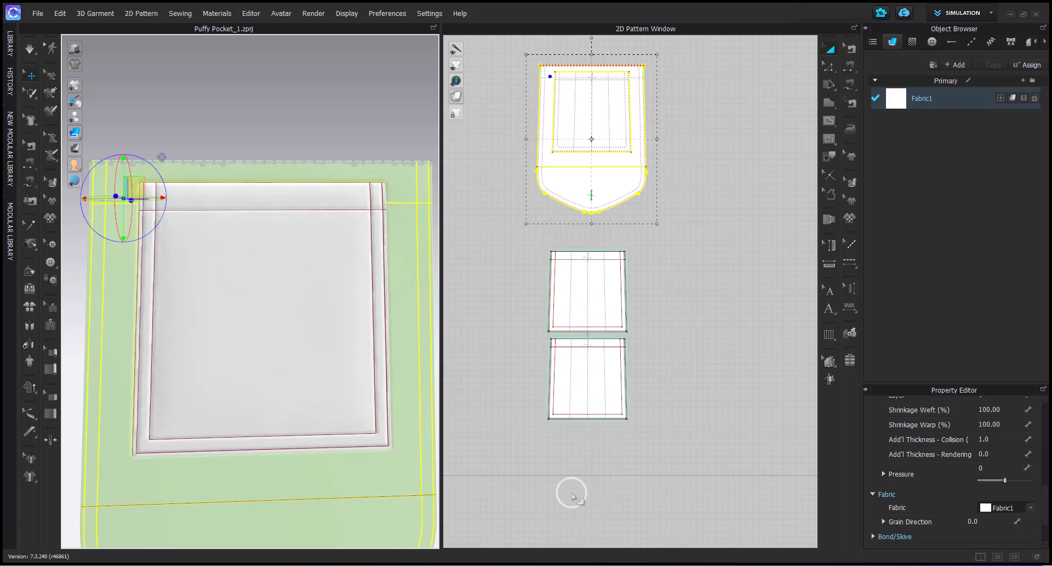
Select the backing piece and each of the two pocket patterns to check which layer each one is in 3D
click(519, 296)
click(254, 317)
right_drag(254, 316, 332, 310)
click(266, 529)
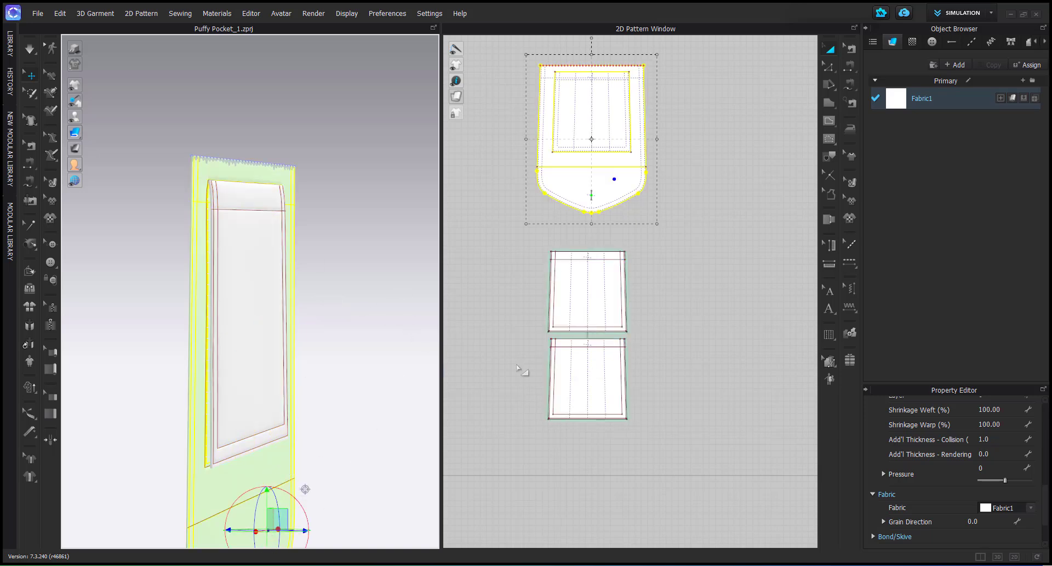
click(584, 375)
click(580, 291)
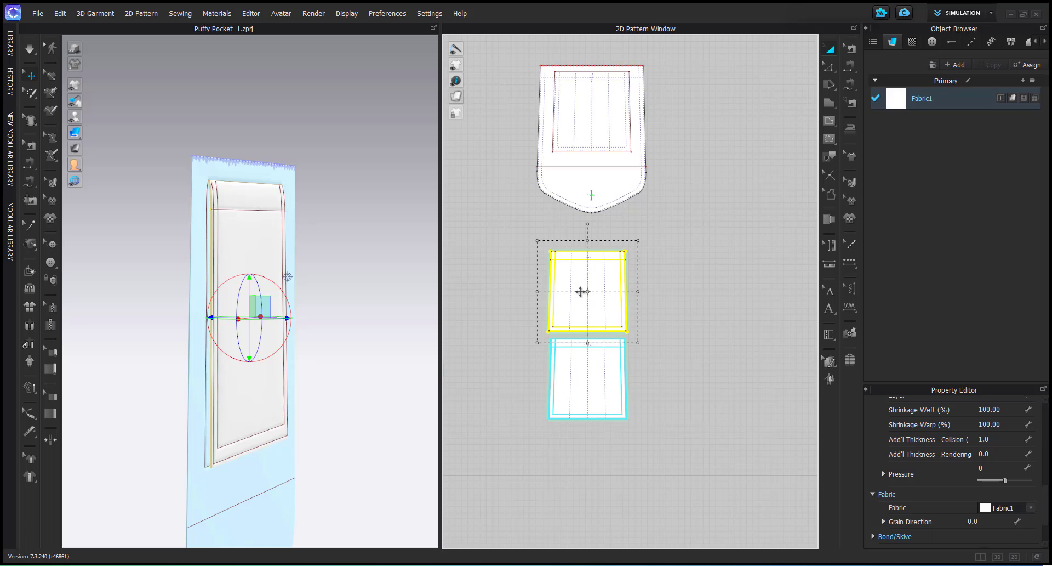
click(611, 474)
Pull the outer pocket layer and the inner pocket layer forward from the backing piece in the 3D window
right_drag(301, 364, 294, 347)
click(286, 349)
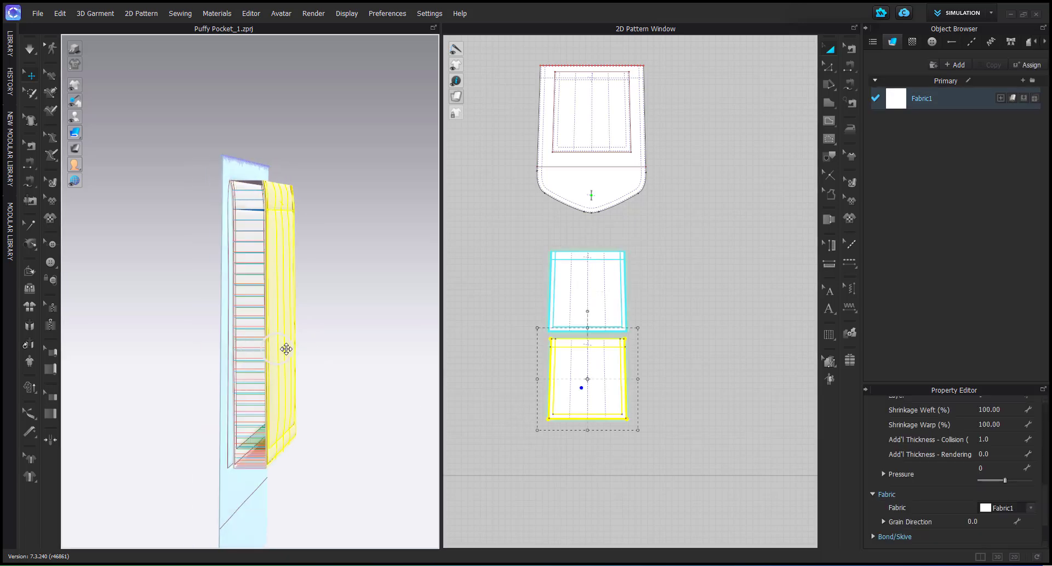
click(250, 358)
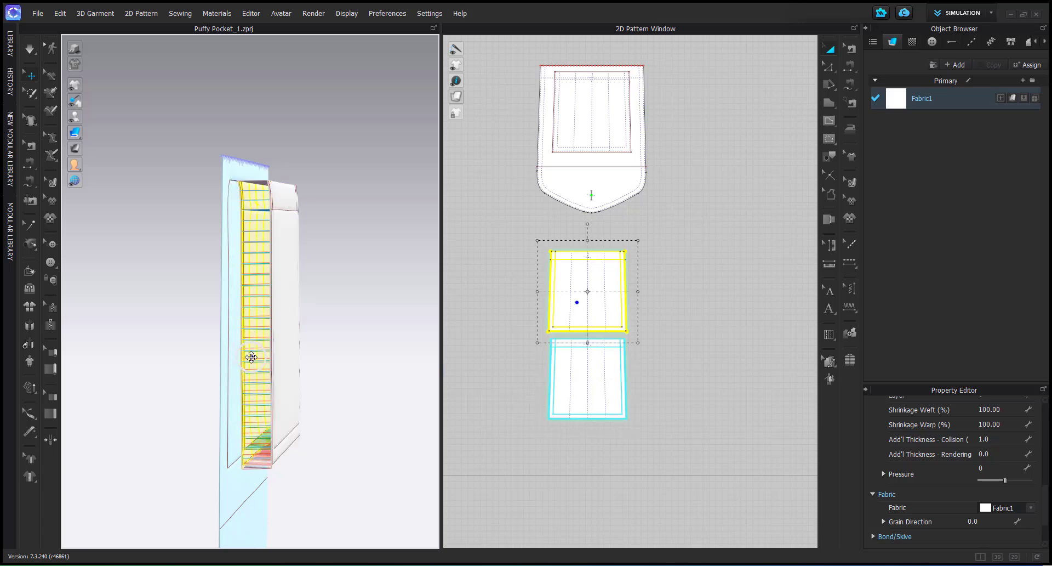
right_drag(251, 357, 268, 356)
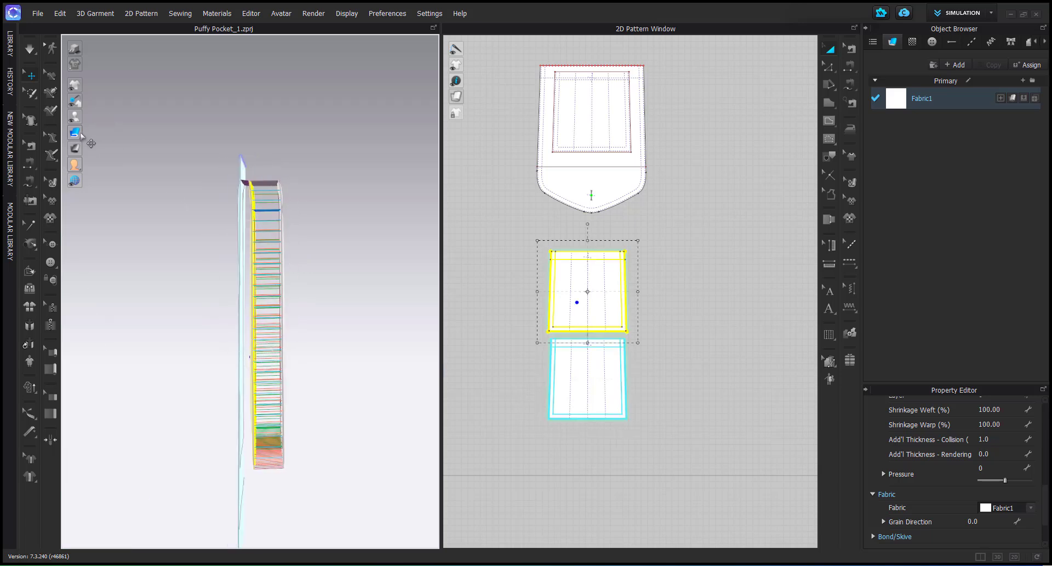
Show the garment as Textured Surface and move the outer and inner pocket layers farther away from the backing
scroll(322, 268, up, 3)
click(322, 268)
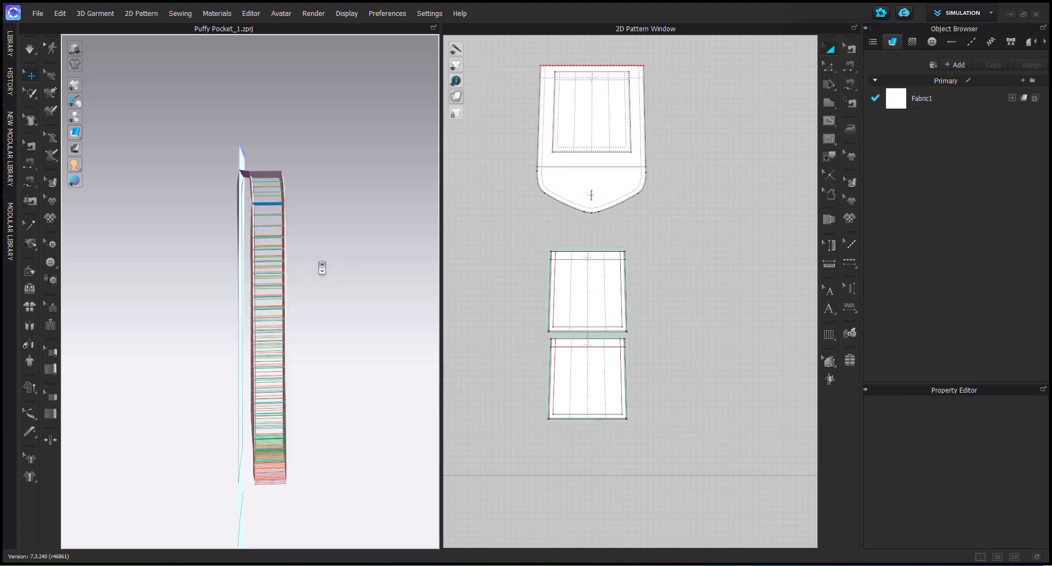
right_drag(322, 268, 321, 263)
drag(194, 290, 283, 280)
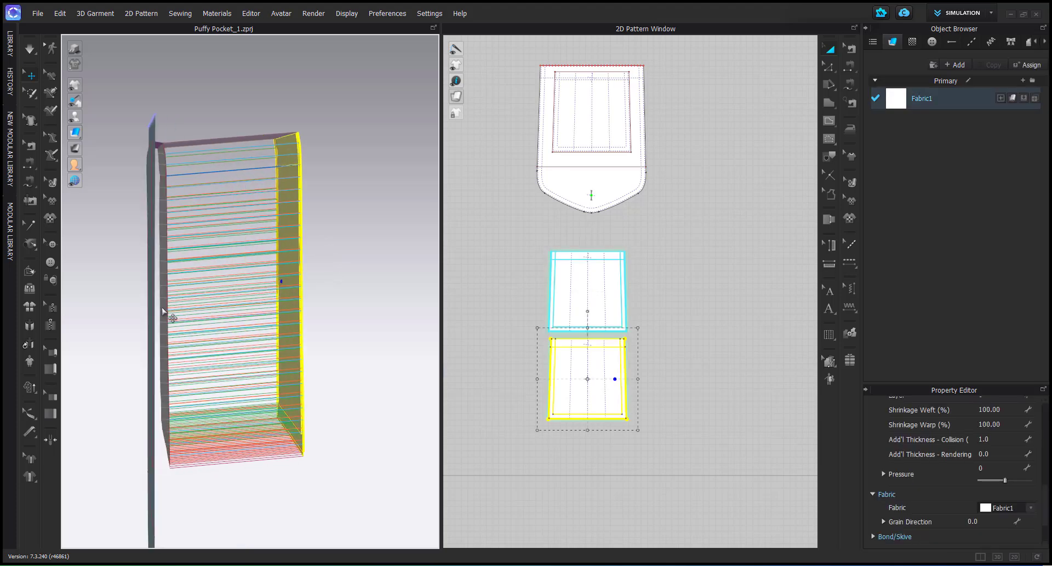
drag(162, 311, 221, 300)
Flip the normal of the inner pocket layer in the 3D window
right_drag(339, 304, 298, 307)
click(298, 308)
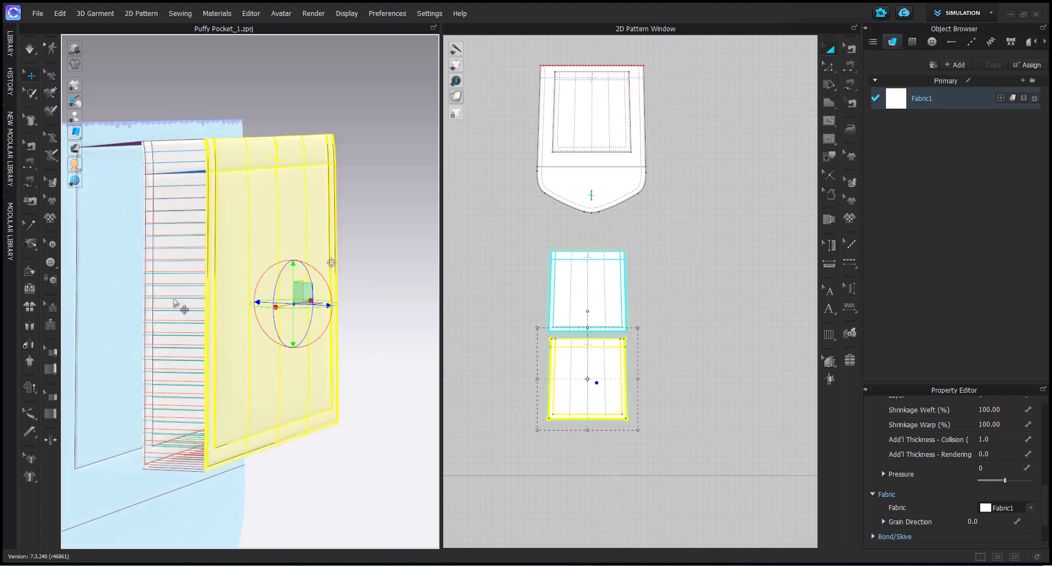
click(174, 300)
click(253, 301)
click(176, 280)
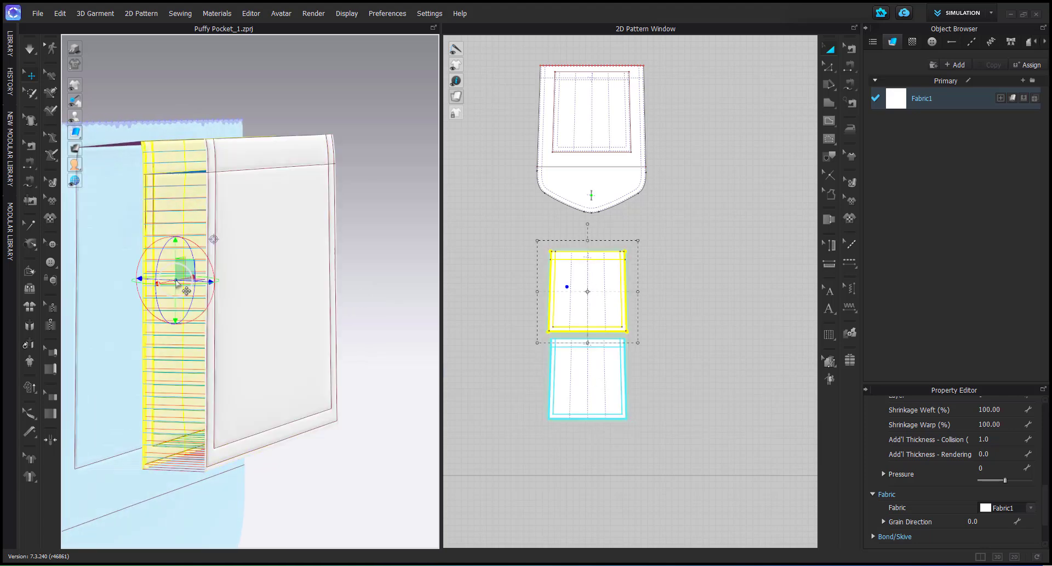
right_click(178, 370)
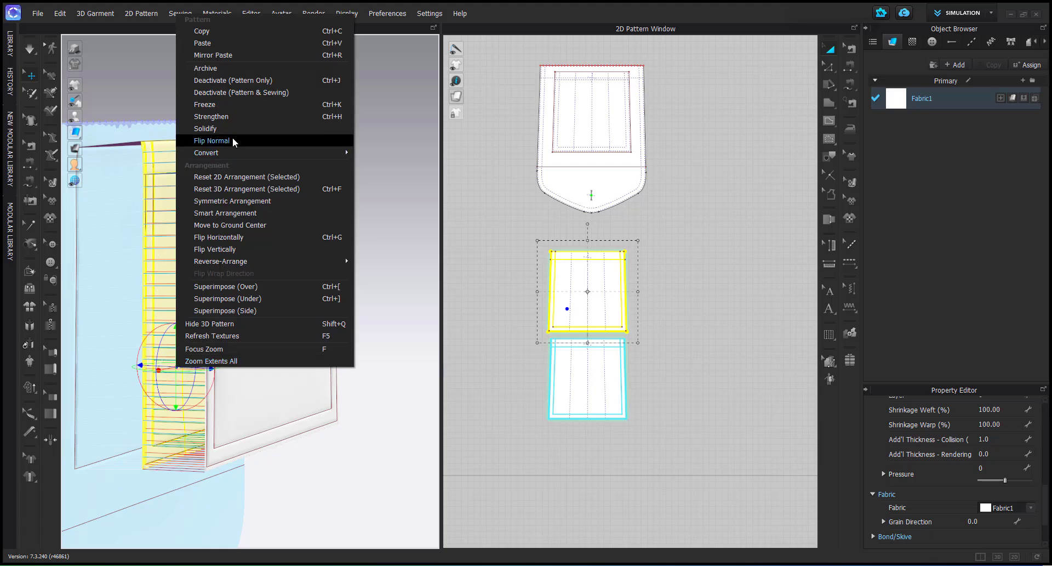
click(231, 141)
click(322, 455)
scroll(225, 409, up, 3)
scroll(166, 413, down, 3)
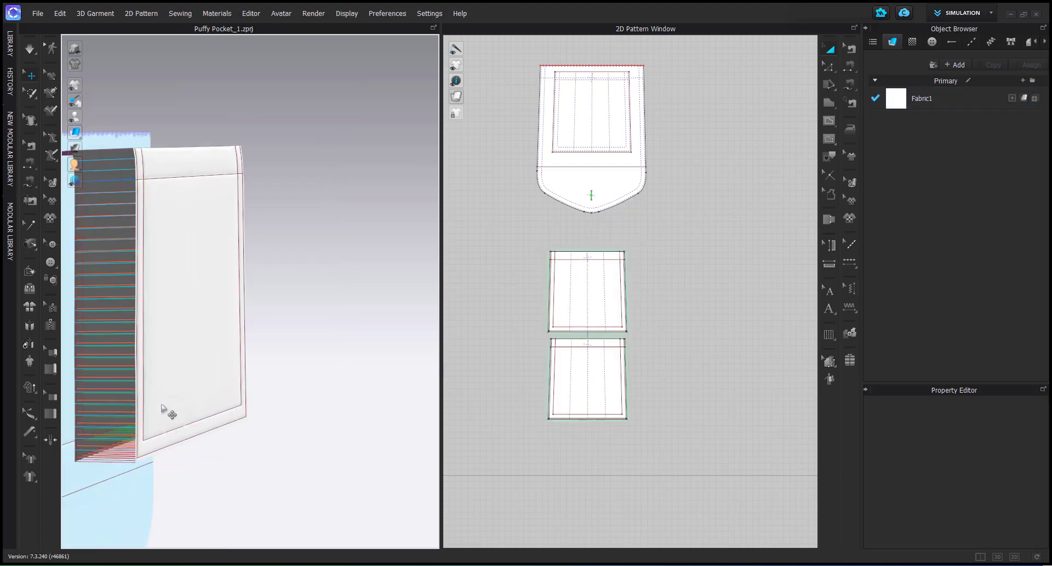
Flip the inner pocket layer's normal back to its original side
click(228, 401)
scroll(278, 411, down, 2)
right_drag(278, 412, 243, 397)
click(222, 392)
right_click(216, 404)
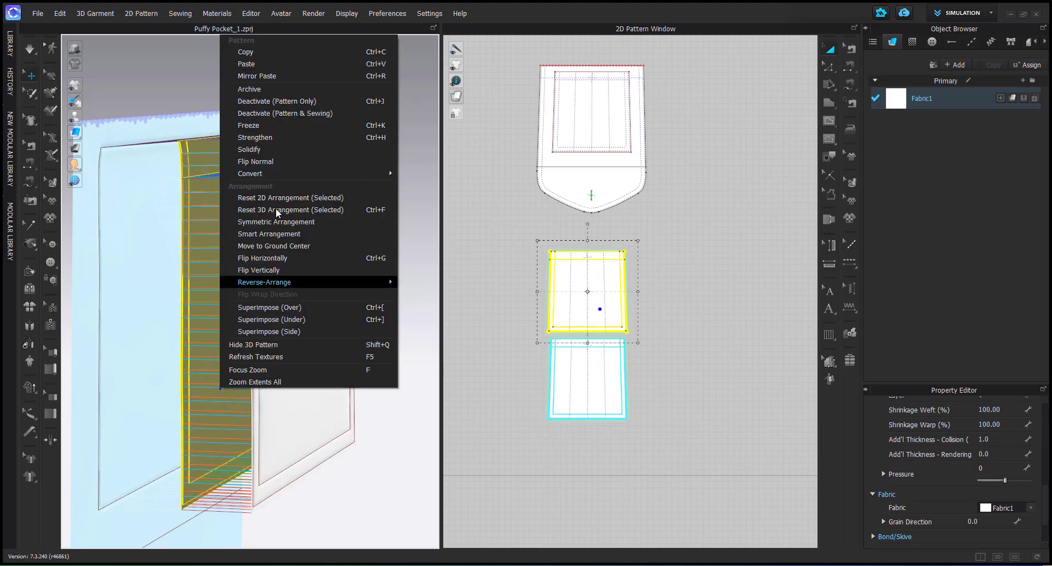
click(274, 161)
Check the pocket layers from behind and change the garment display from Textured Surface back to the previous surface style
right_drag(259, 265, 273, 256)
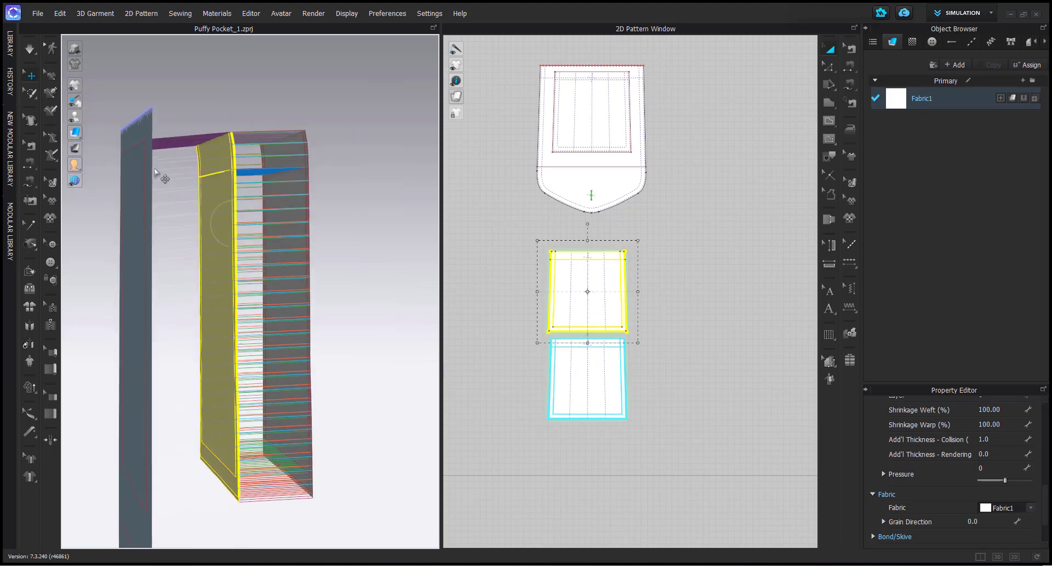
right_drag(256, 385, 318, 326)
click(285, 340)
click(261, 278)
mouse_move(75, 134)
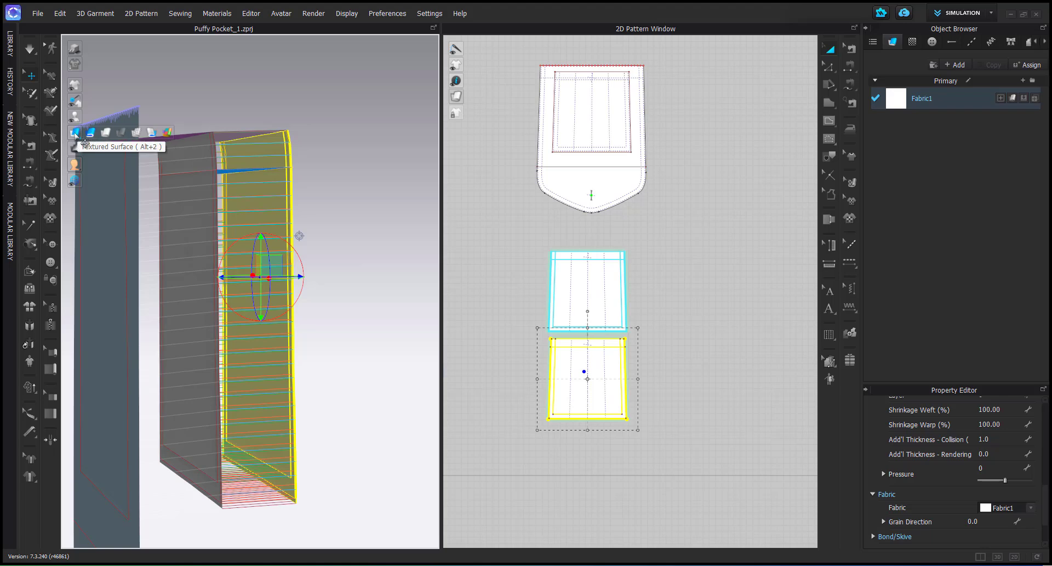
click(93, 134)
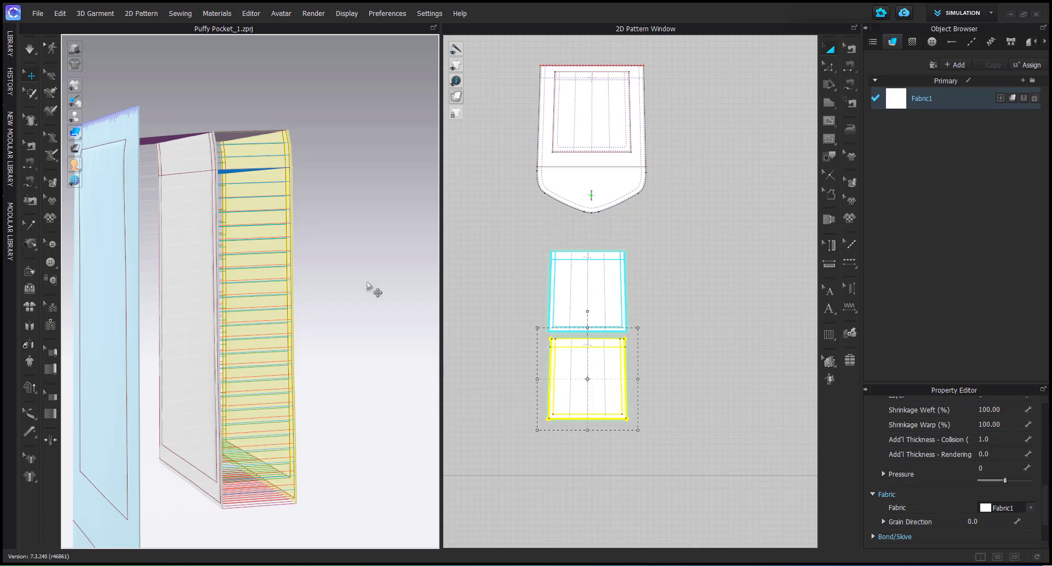
right_drag(310, 290, 178, 296)
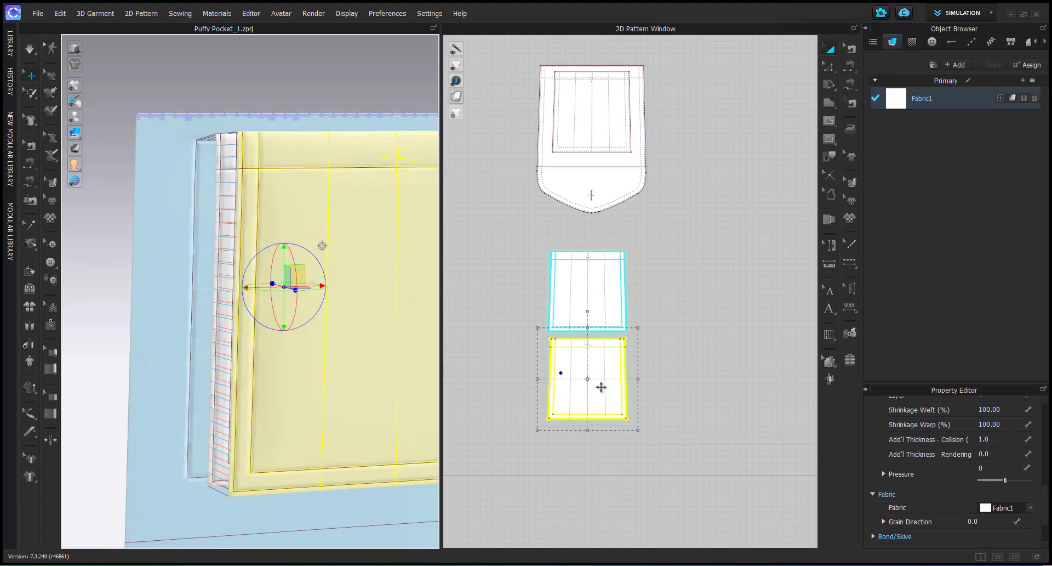
Set the pressure of the outer pocket layer, the lower of the two pocket patterns, to 10
click(602, 387)
click(995, 468)
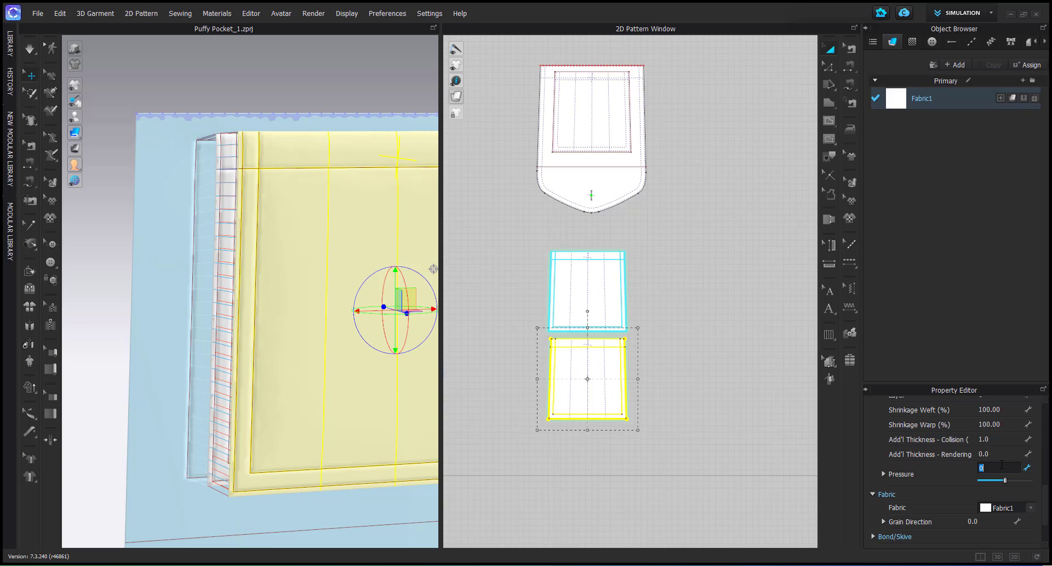
text(10)
key(Return)
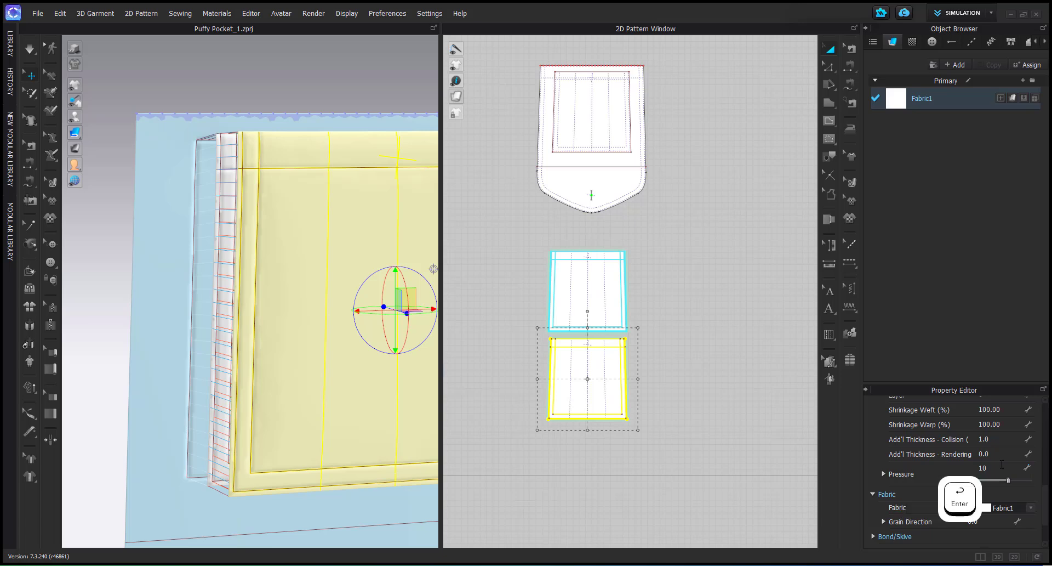
Set the pressure of the inner pocket layer, the upper of the two pocket patterns, to -10
click(590, 281)
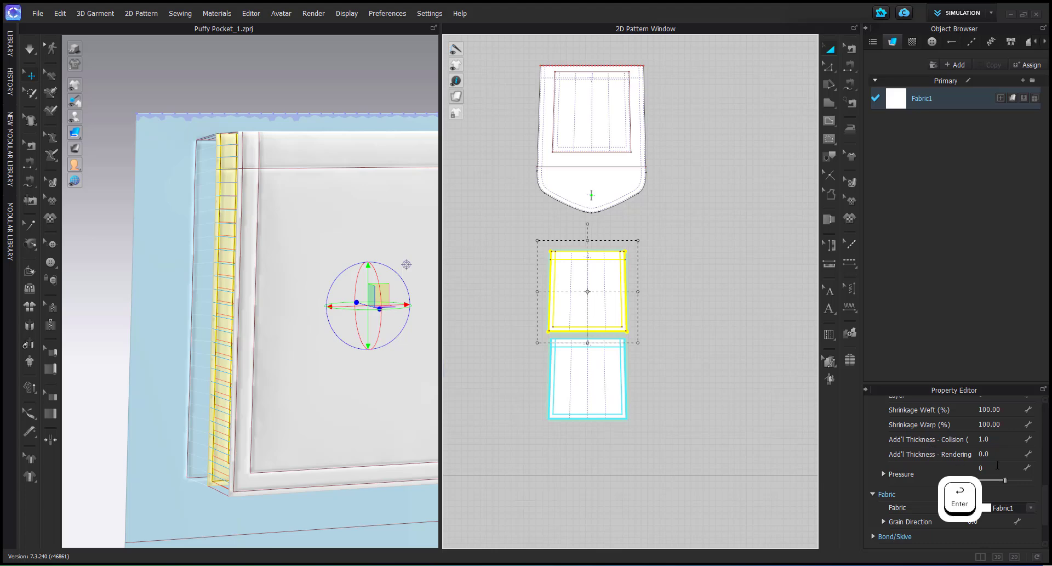
click(997, 467)
text(-10)
key(Return)
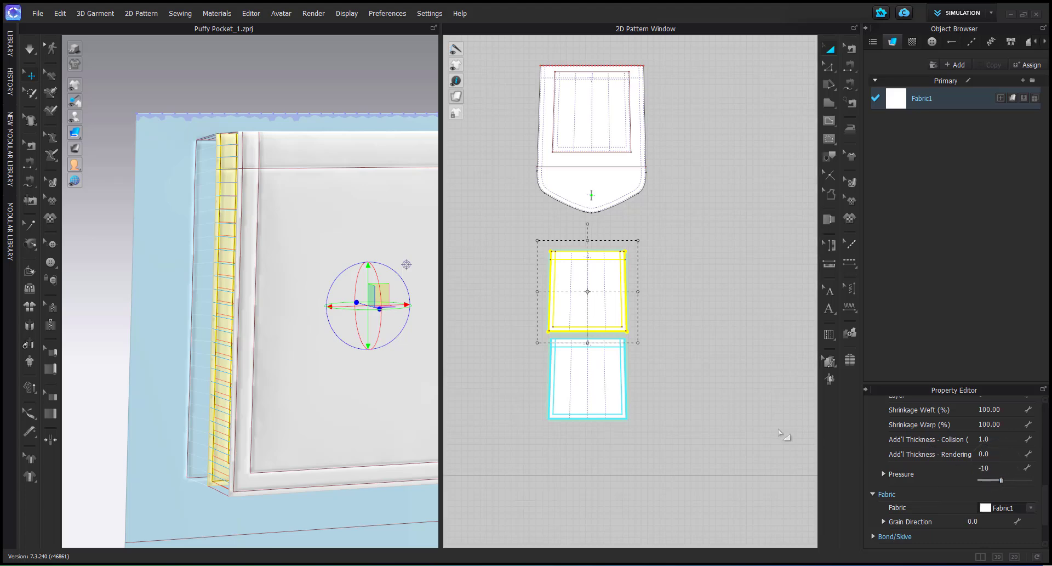
click(711, 491)
Run the simulation with the outer pocket layer selected to inflate the sewn pocket
click(328, 366)
right_drag(329, 365, 393, 410)
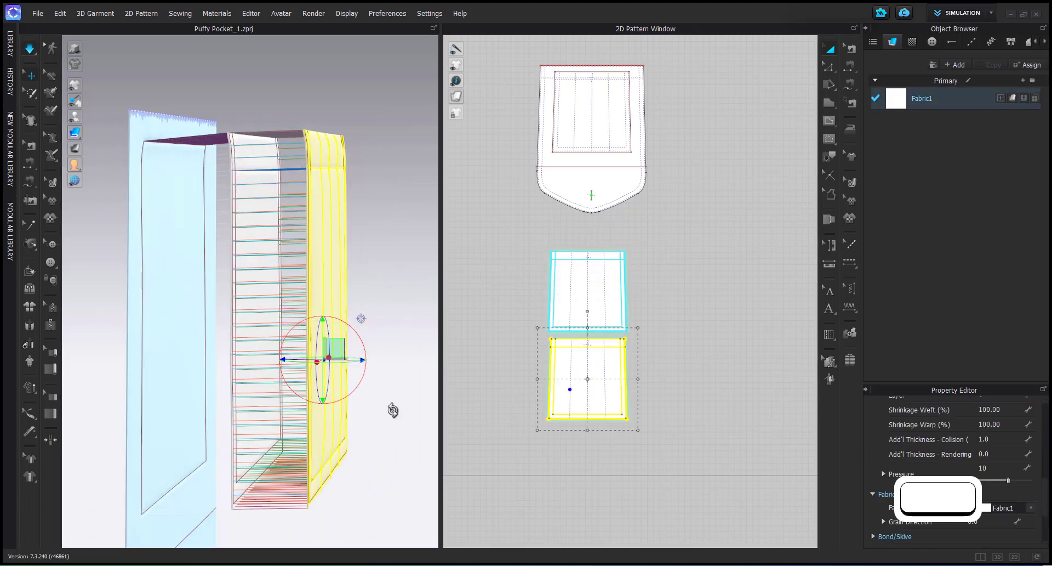
key(space)
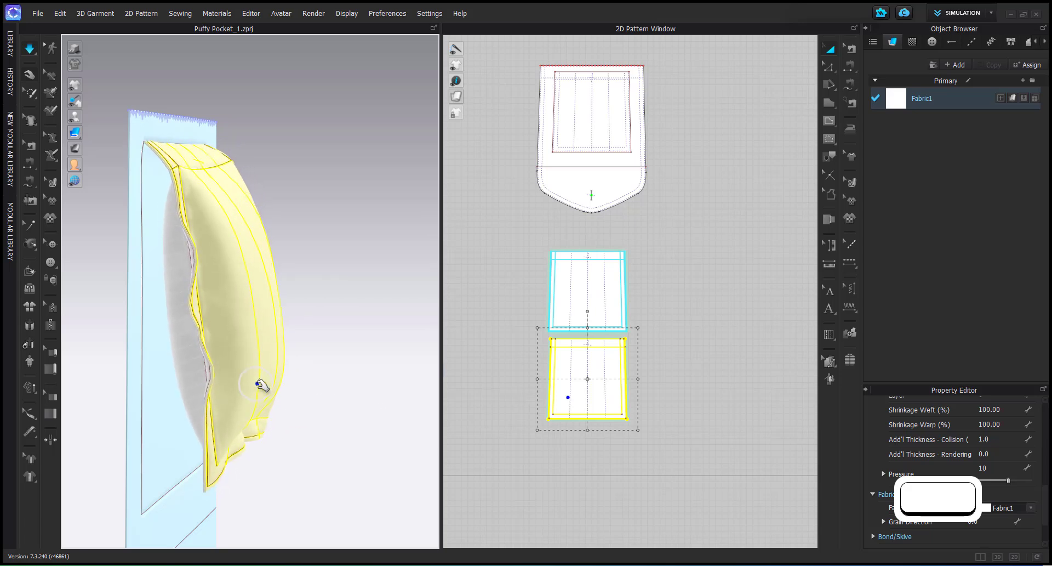
Inspect the inflated pocket and its two layers from the side and from the front
mouse_move(258, 384)
right_down()
mouse_move(280, 390)
mouse_move(270, 387)
right_up()
click(191, 385)
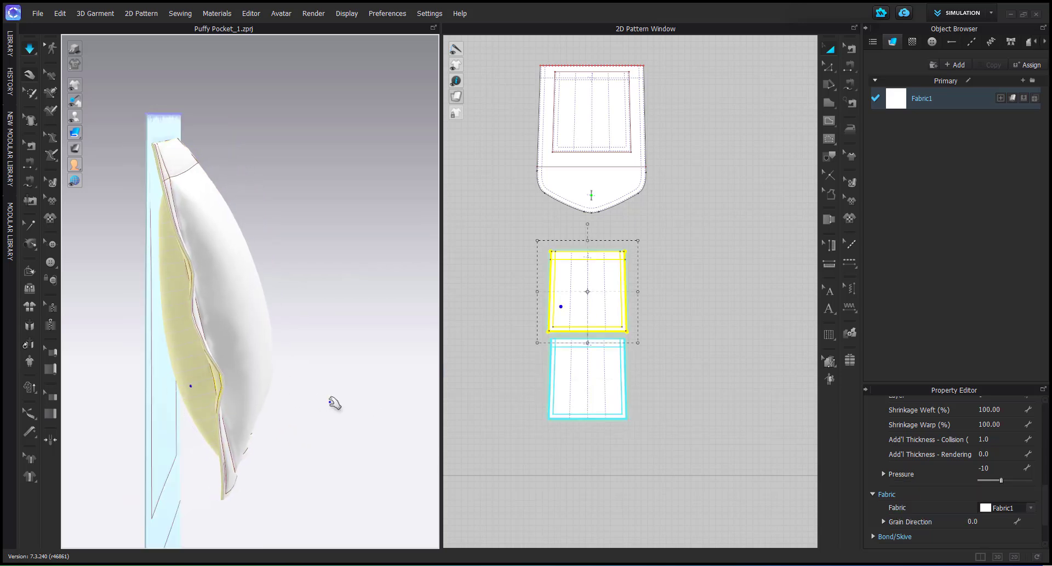
right_drag(334, 403, 275, 355)
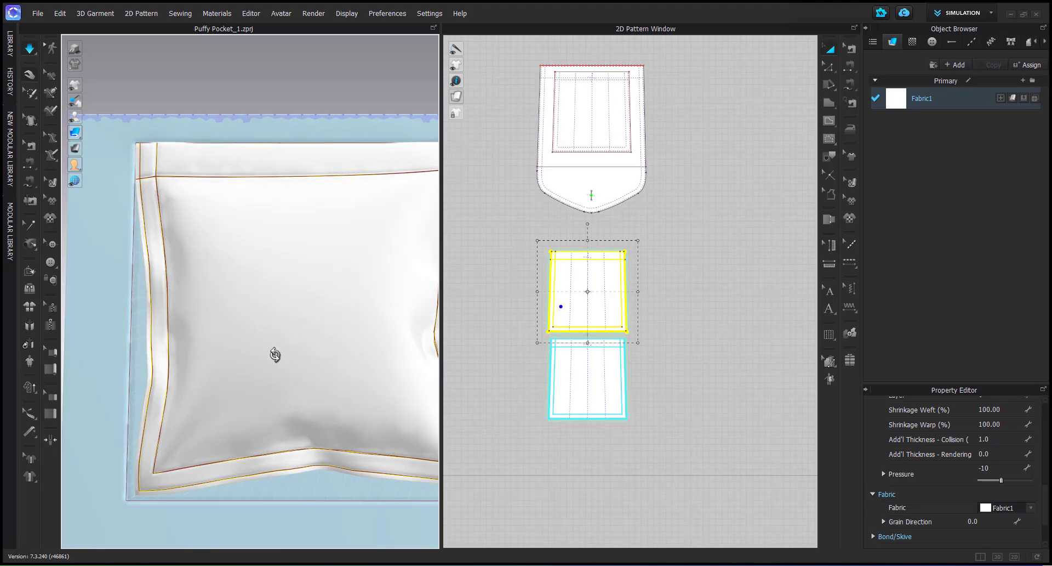
scroll(276, 355, down, 3)
Check the side and bottom seams between the inner pocket layer and the base piece
key(b)
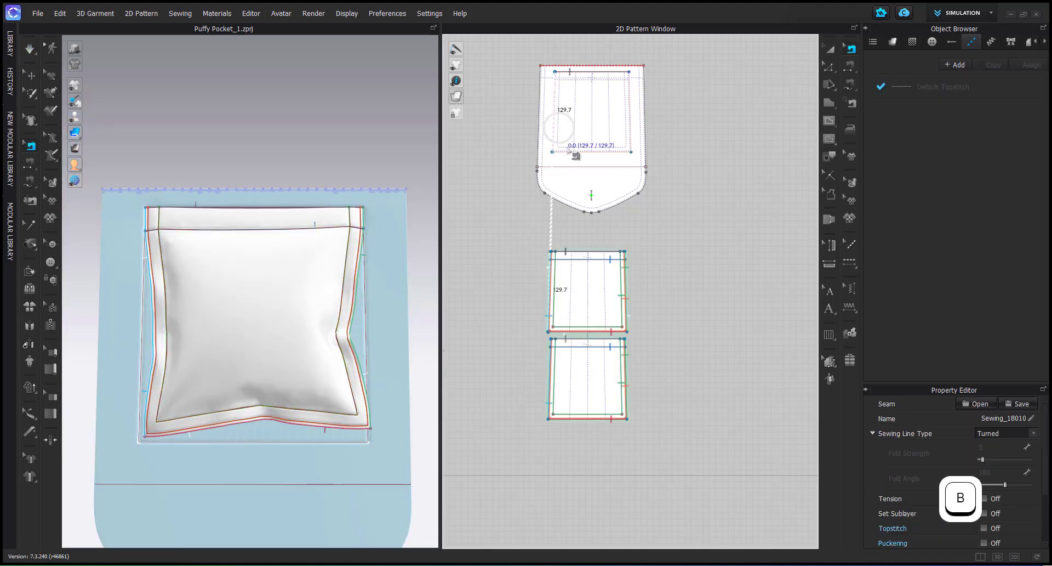
click(596, 152)
click(630, 121)
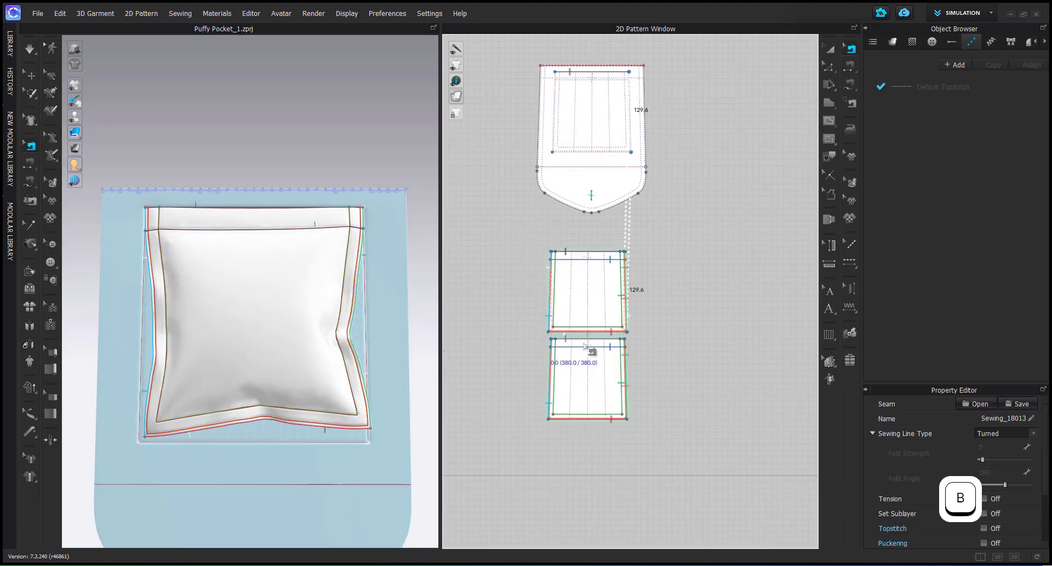
mouse_move(156, 336)
right_down()
mouse_move(241, 325)
mouse_move(150, 331)
right_up()
click(260, 316)
mouse_move(261, 316)
right_down()
mouse_move(375, 305)
mouse_move(261, 314)
right_up()
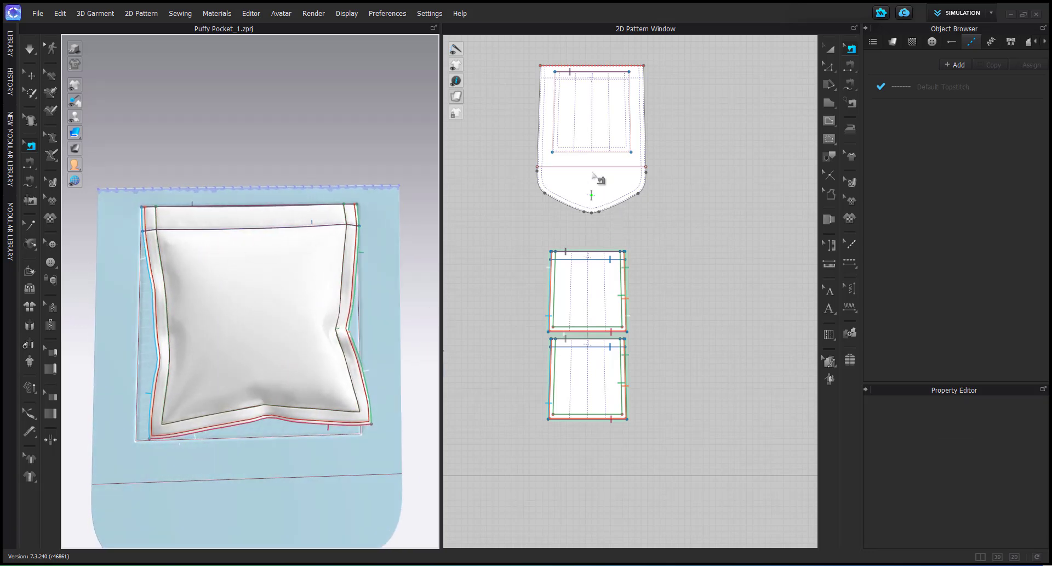
Reactivate the two side seams and the bottom seam joining the inner pocket layer to the base piece
key(b)
click(553, 116)
shift+click(589, 152)
shift+click(631, 121)
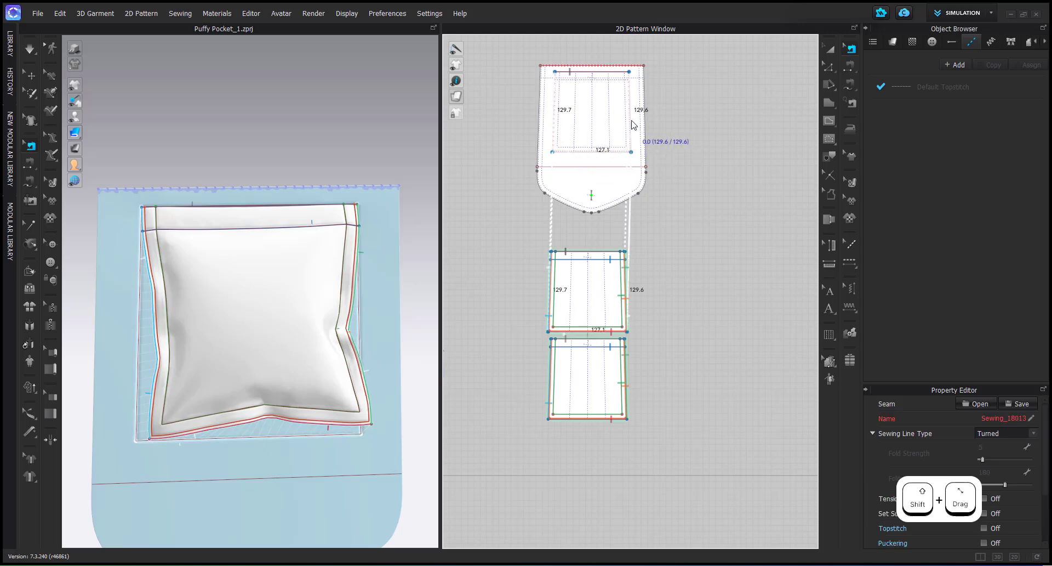
right_click(633, 124)
click(666, 178)
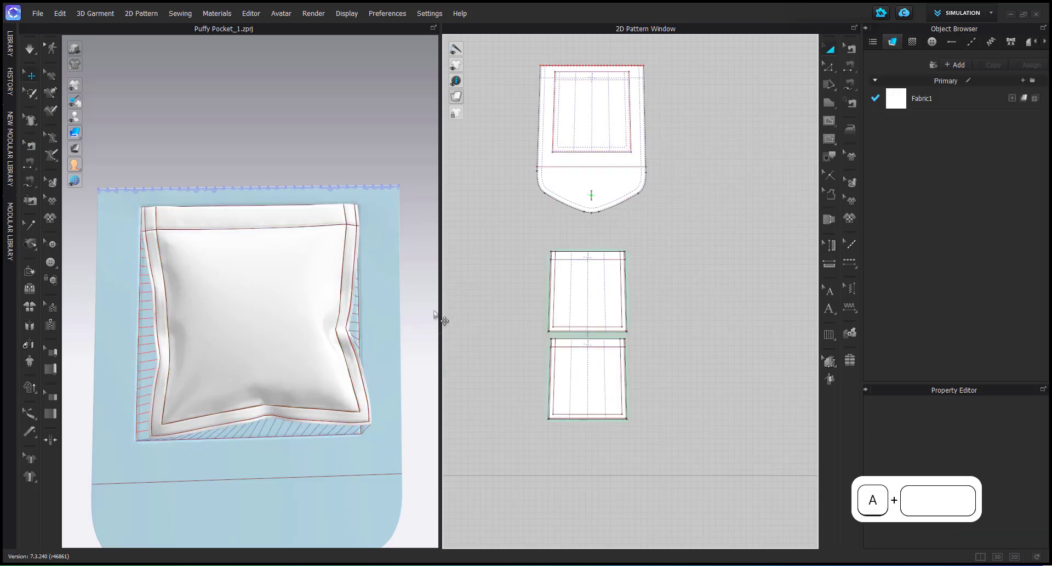
Simulate the pocket so its reactivated seams pull it onto the base piece
click(270, 400)
right_drag(271, 399, 258, 380)
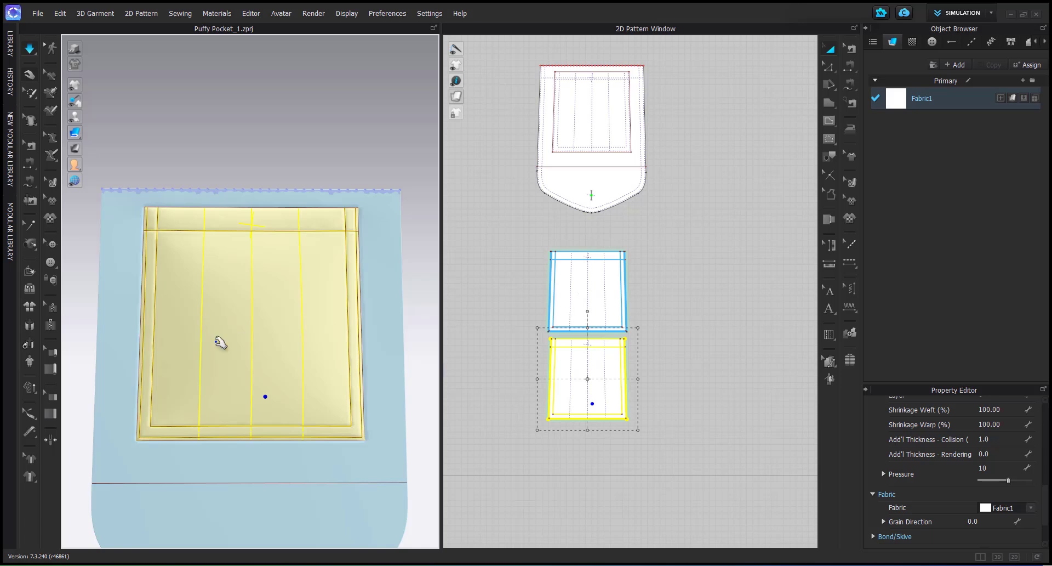
right_drag(213, 342, 258, 340)
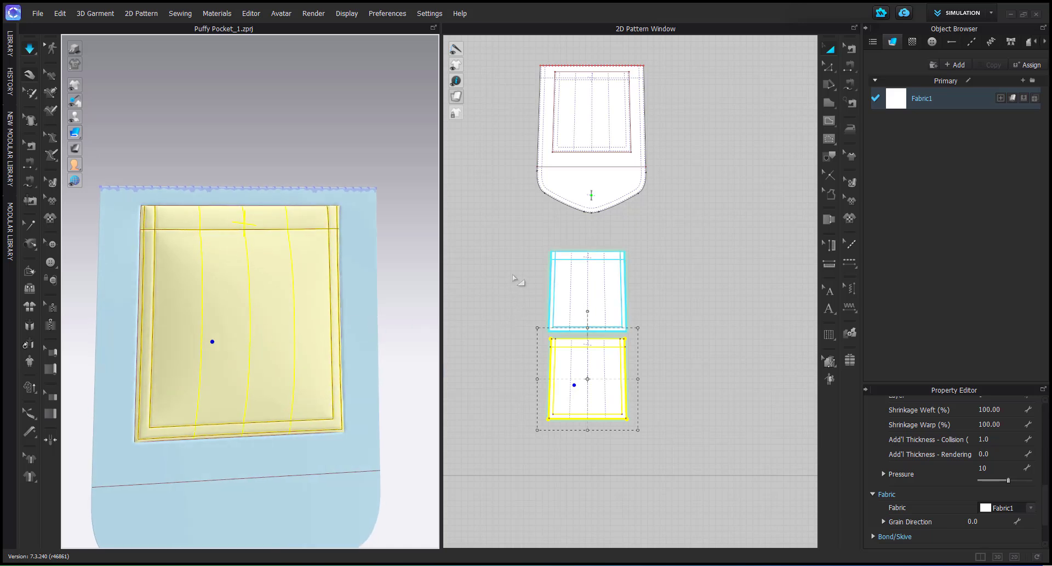
Compare the pressure settings of the inner and outer pocket layers
drag(504, 238, 679, 440)
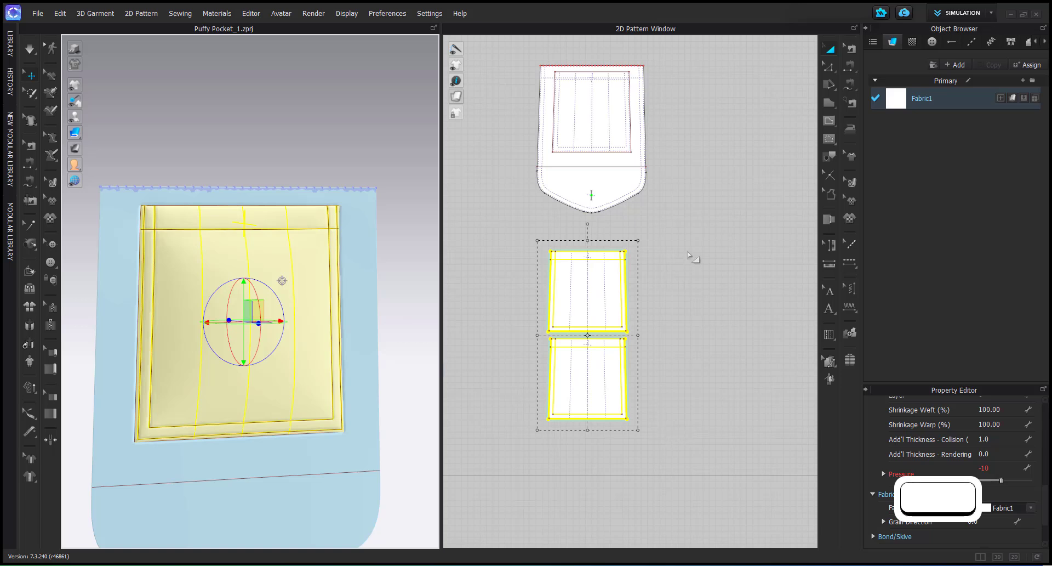
click(592, 294)
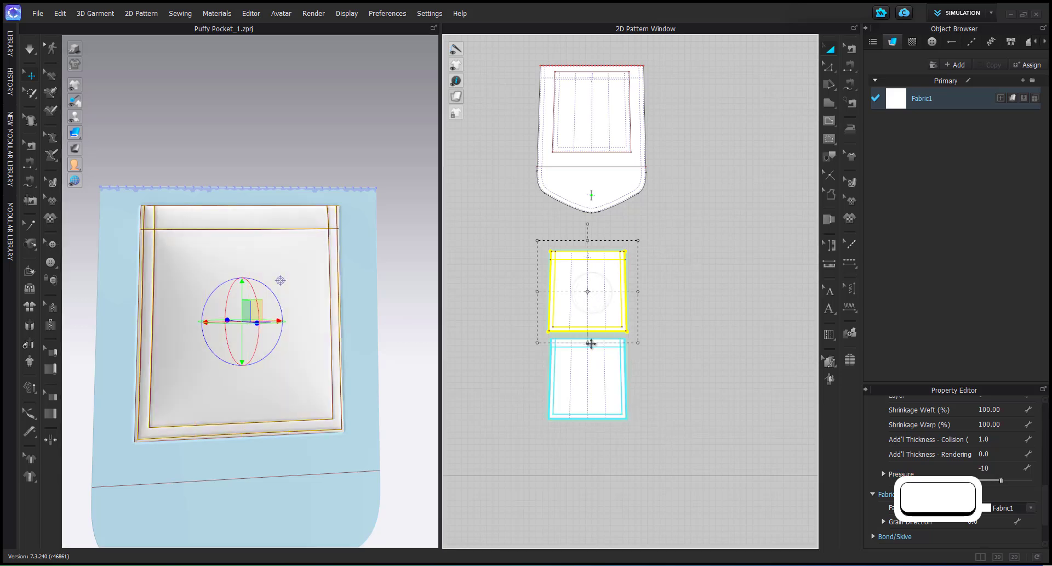
click(587, 378)
click(580, 282)
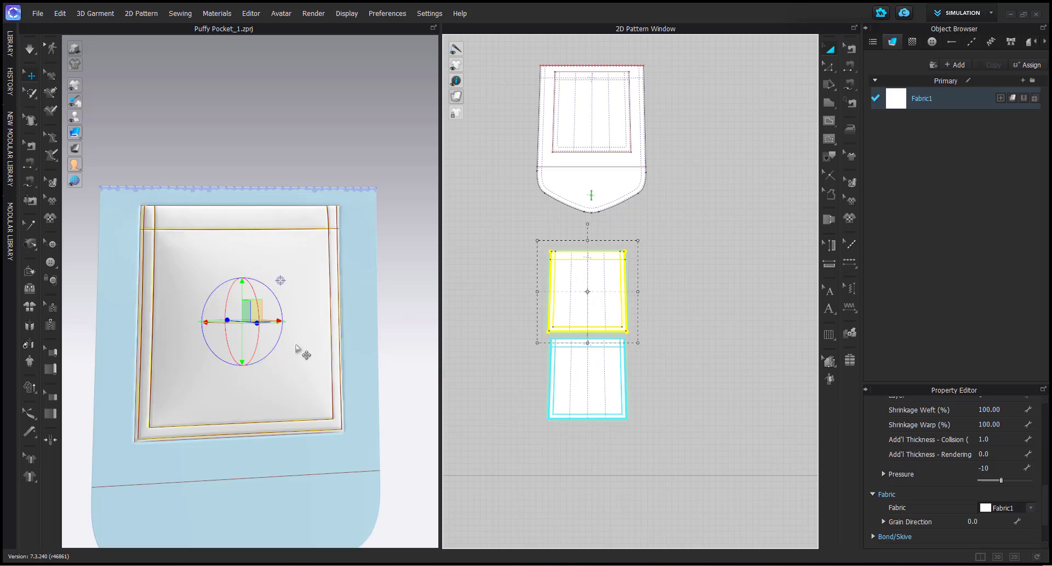
Examine from the side how the attached pocket sits on the frozen base piece
click(310, 371)
right_drag(310, 371, 377, 366)
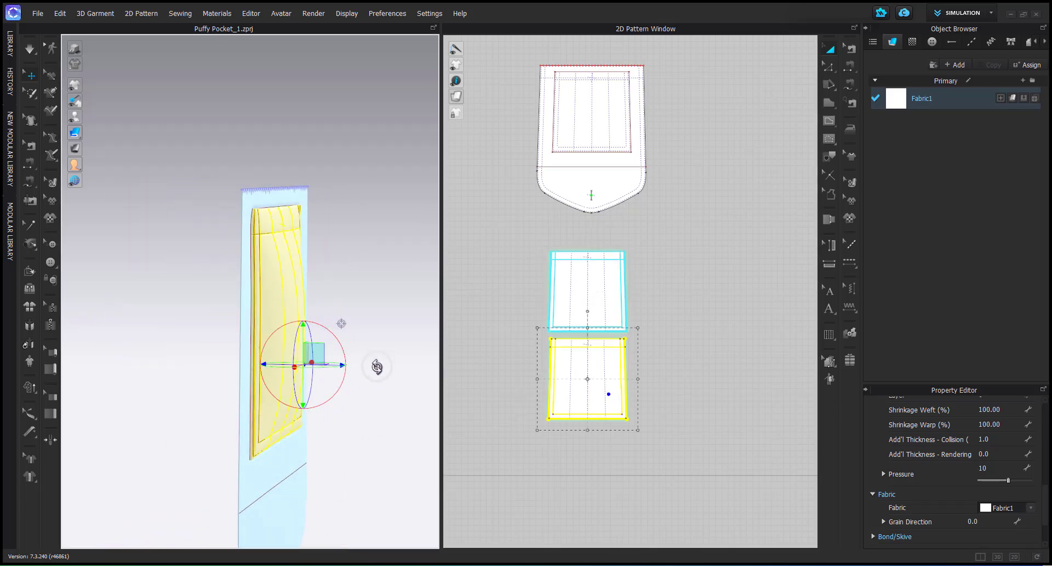
right_drag(365, 303, 353, 305)
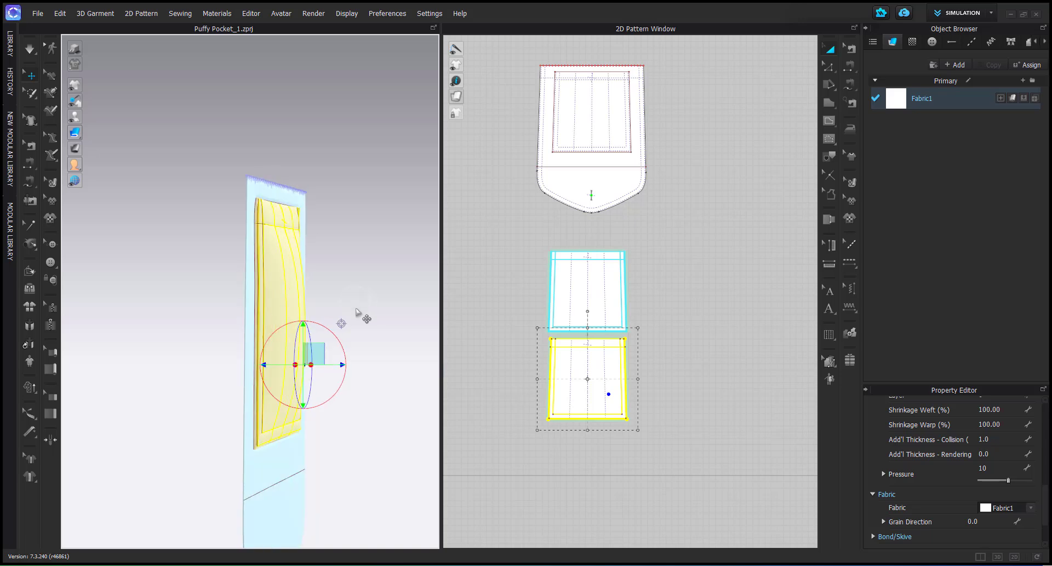
click(384, 409)
click(284, 368)
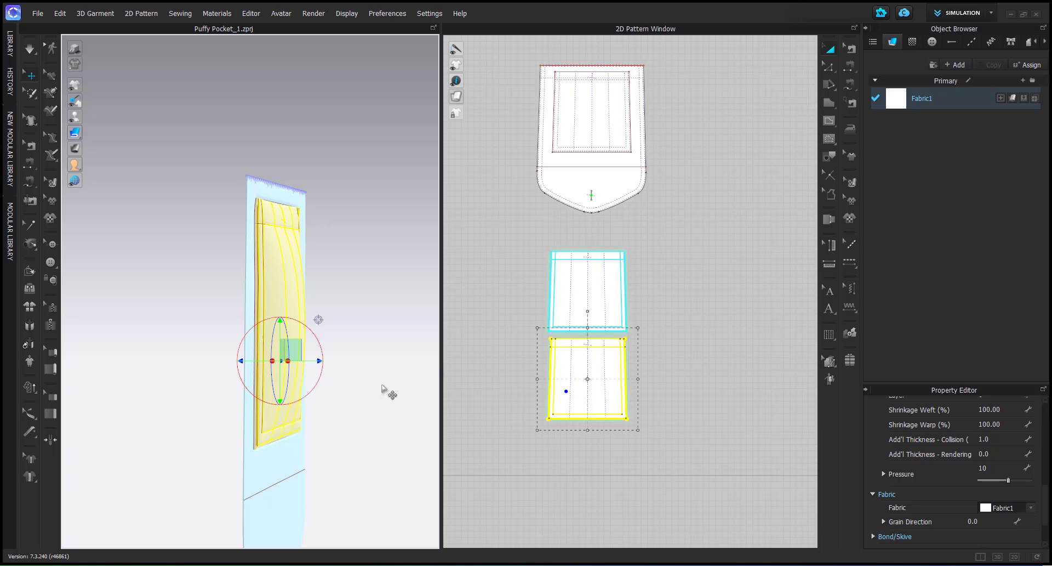
right_drag(375, 384, 320, 392)
Unfreeze the base piece behind the pocket
click(239, 485)
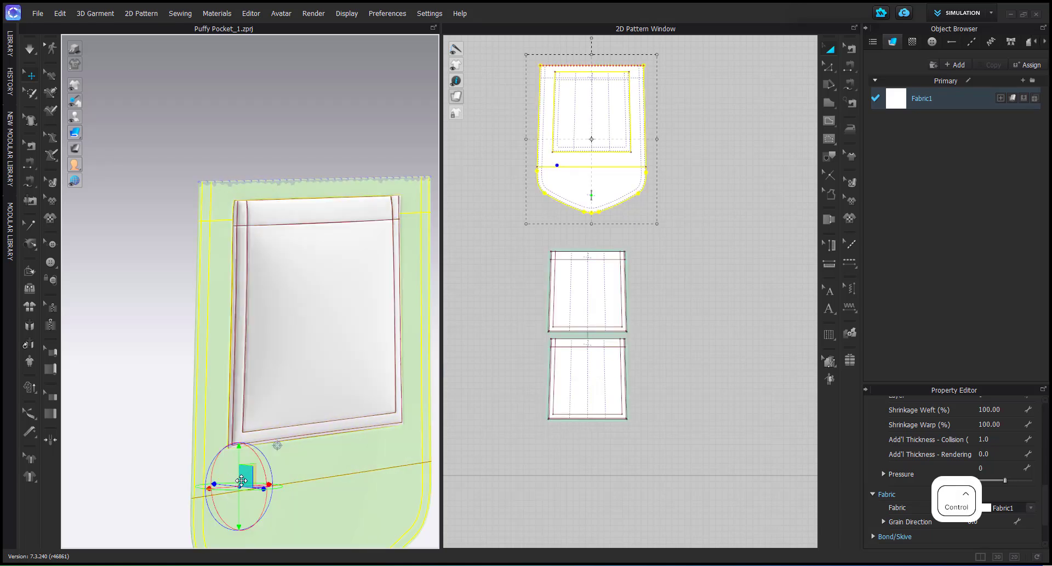
right_drag(308, 245, 275, 246)
middle_drag(384, 269, 321, 274)
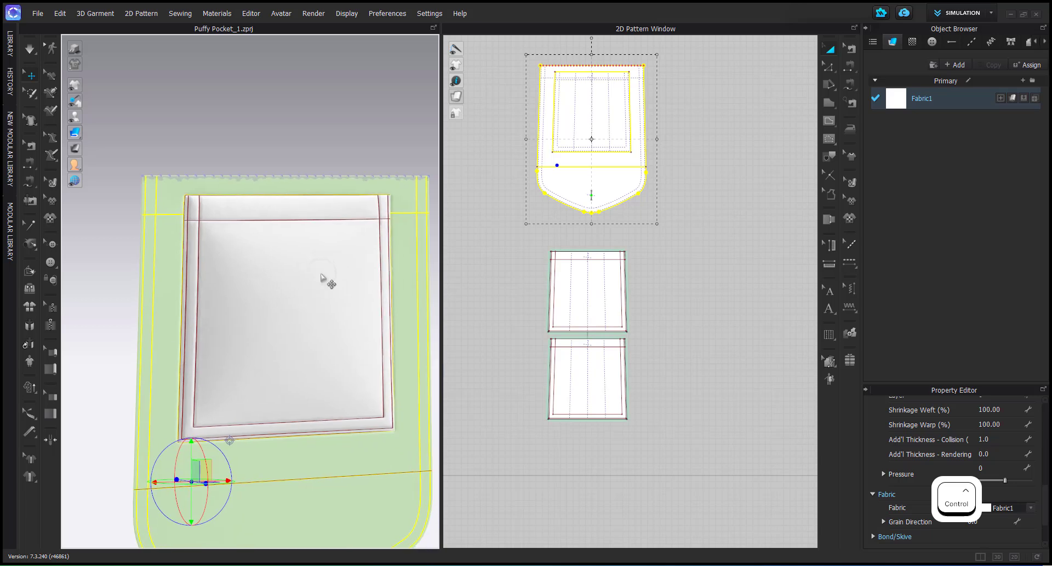
key(ctrl+k)
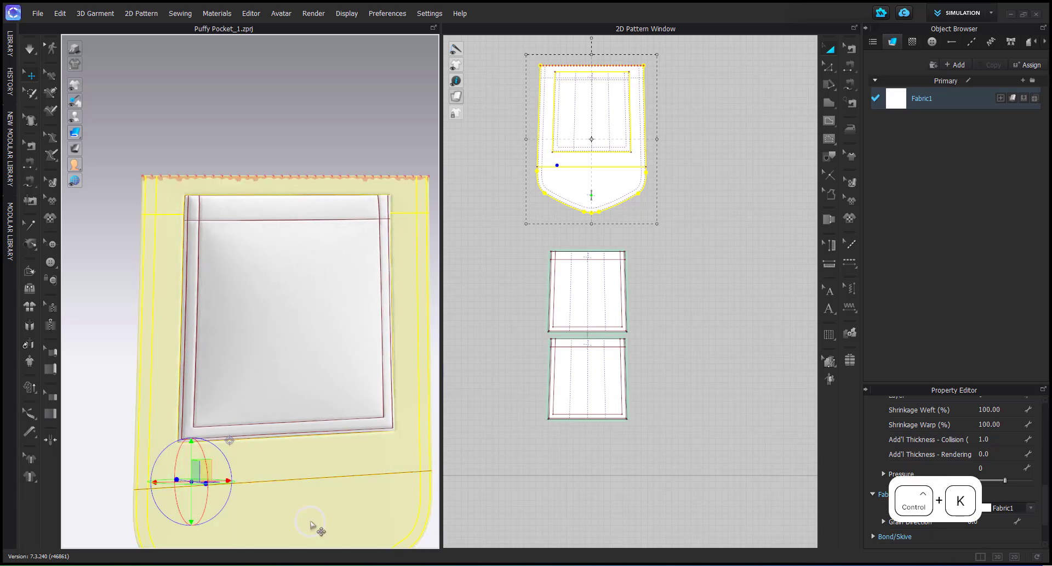
Run the simulation on the unfrozen base piece together with the pocket layers
click(294, 110)
click(267, 314)
right_drag(267, 313, 324, 301)
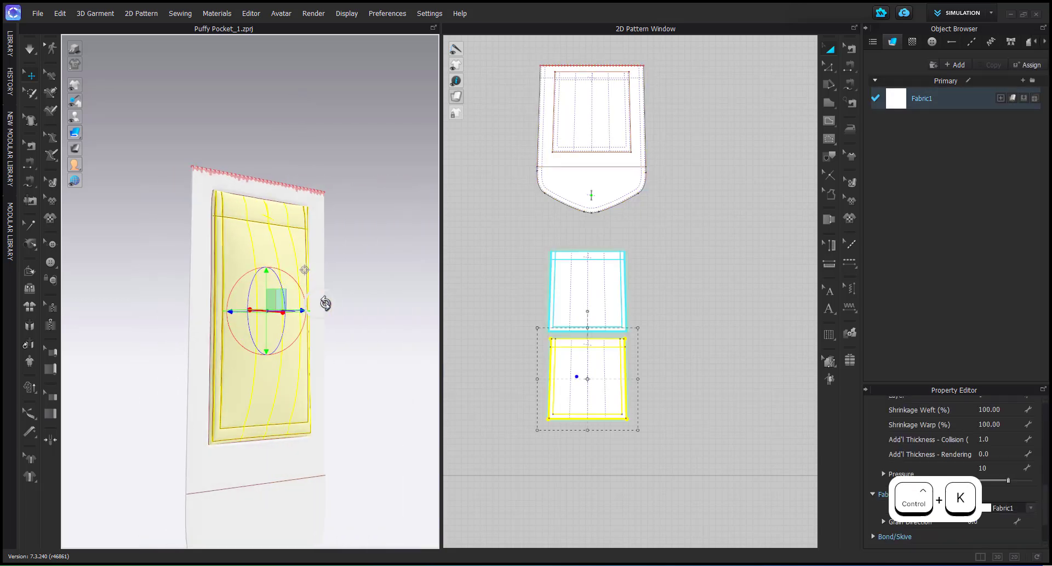
right_drag(351, 392, 364, 416)
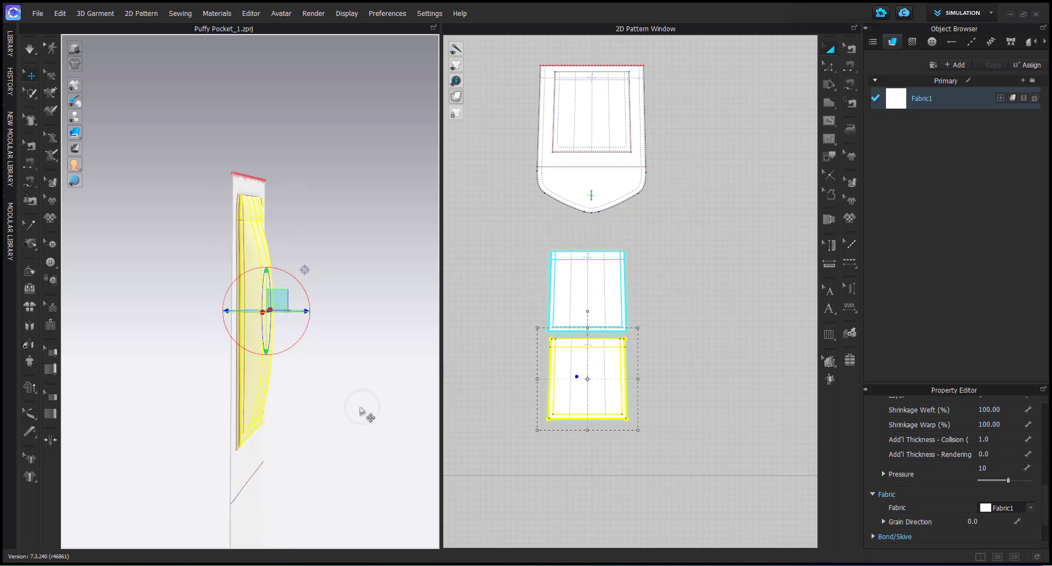
click(250, 451)
right_drag(250, 451, 268, 448)
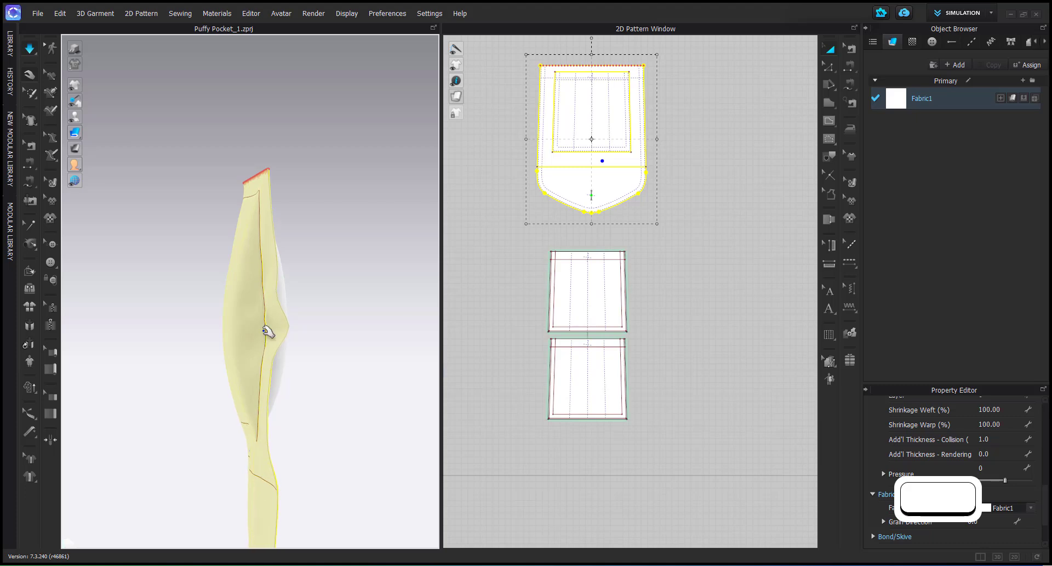
Examine the simulated puffy pocket and its base piece from the side and the front
right_drag(267, 346, 38, 334)
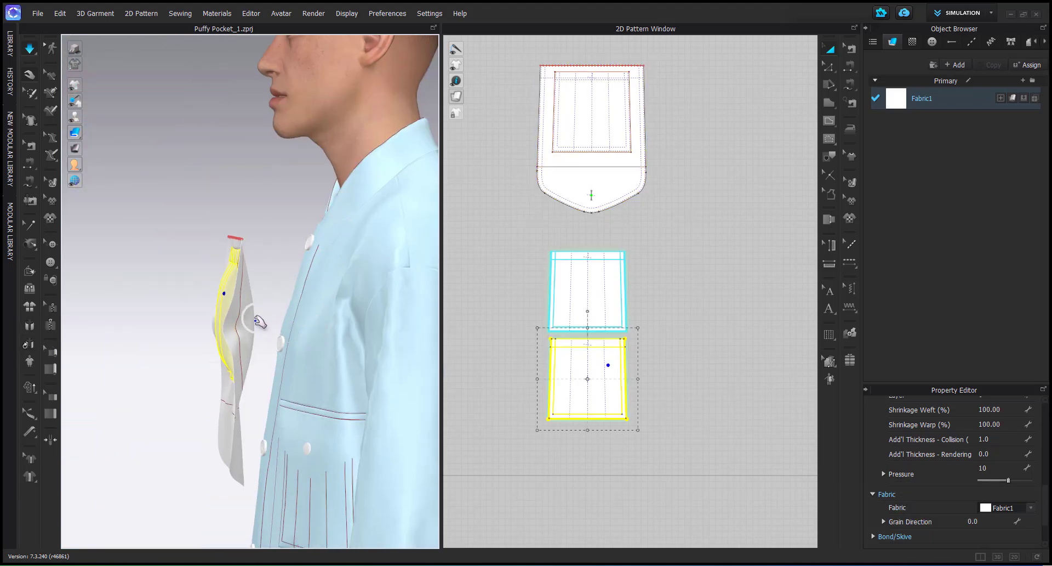
click(242, 329)
right_drag(240, 339, 244, 328)
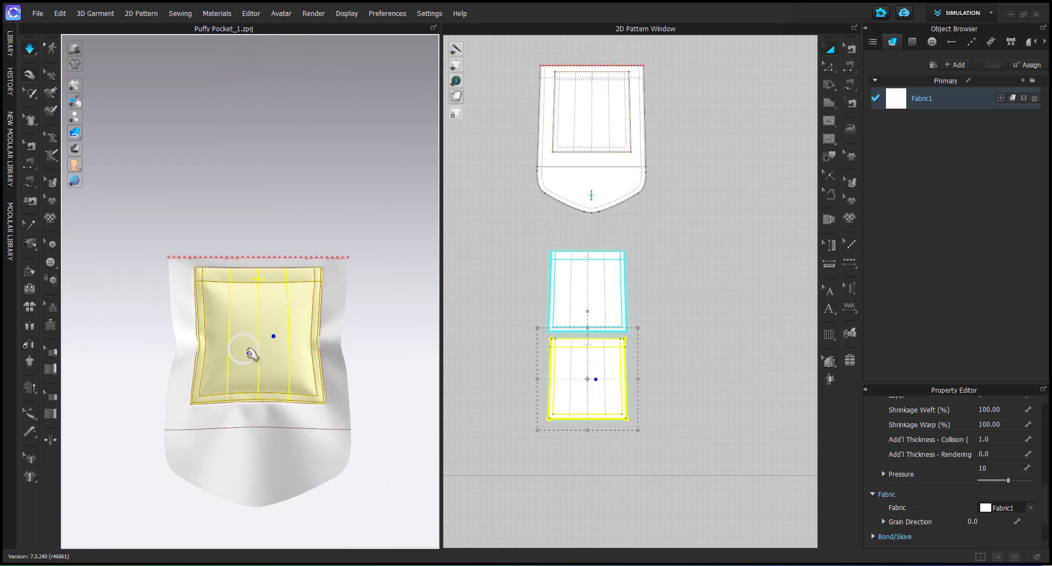
scroll(279, 340, up, 2)
right_drag(272, 347, 207, 279)
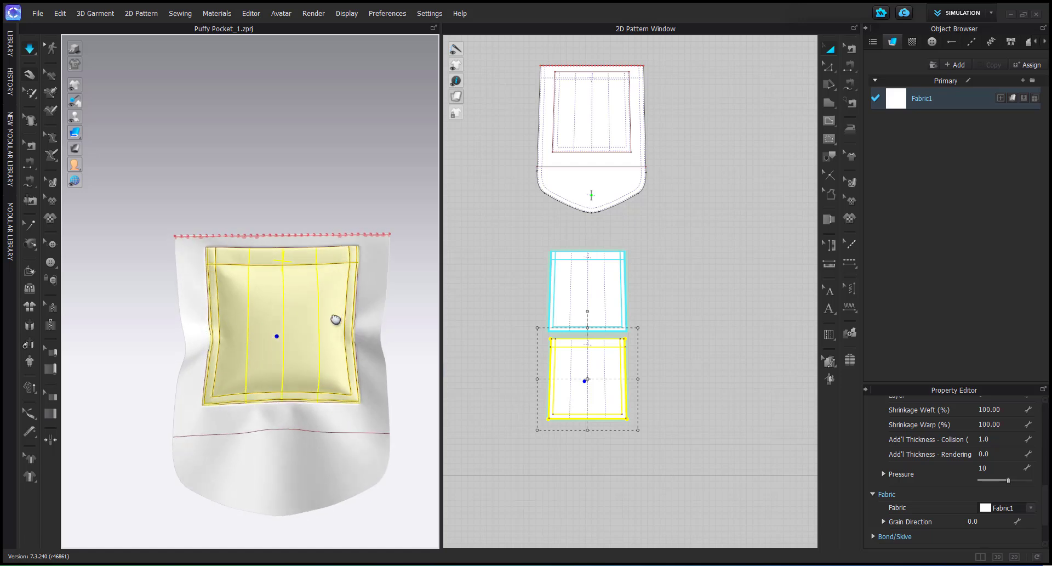
click(350, 347)
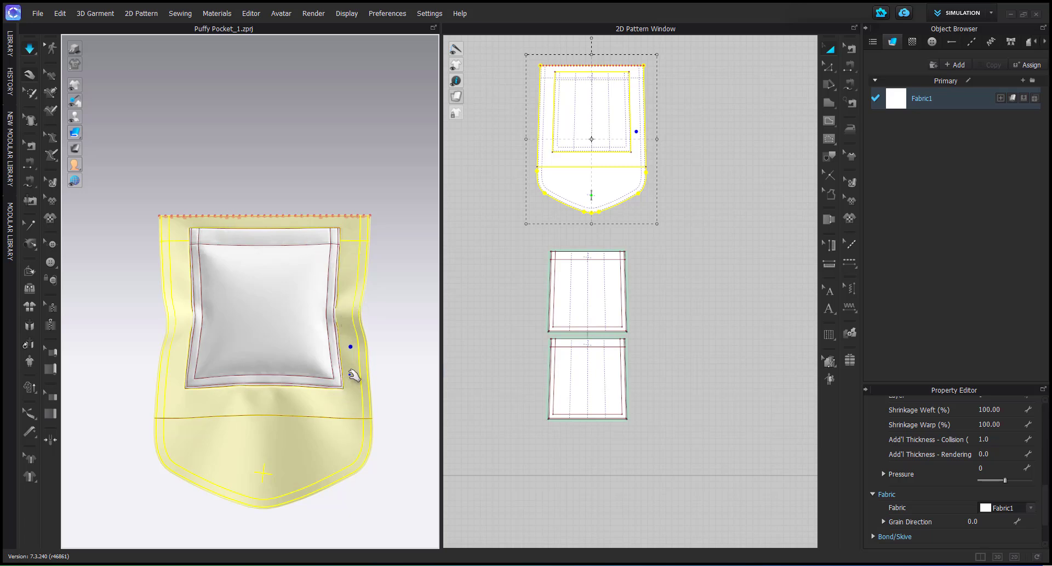
click(263, 363)
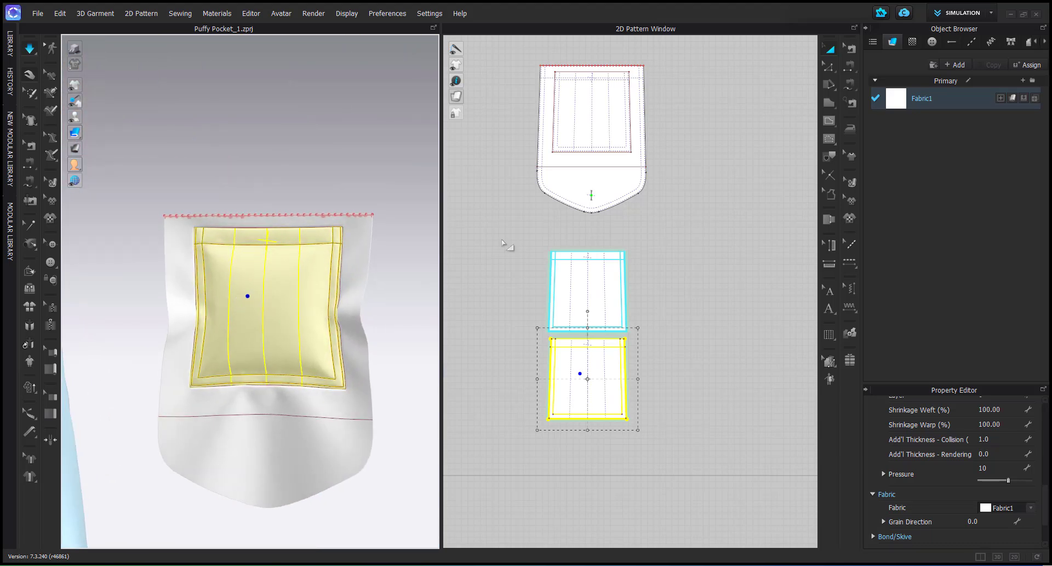
Compare the puffy pocket with the flat chest pocket on the jacket
drag(503, 241, 664, 457)
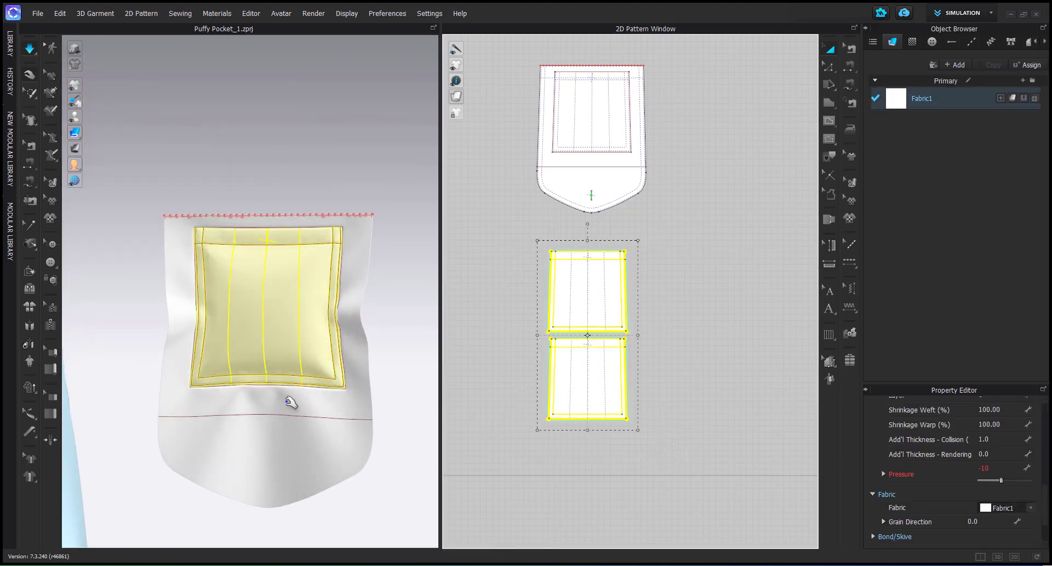
scroll(286, 402, down, 5)
middle_drag(232, 381, 360, 351)
click(156, 422)
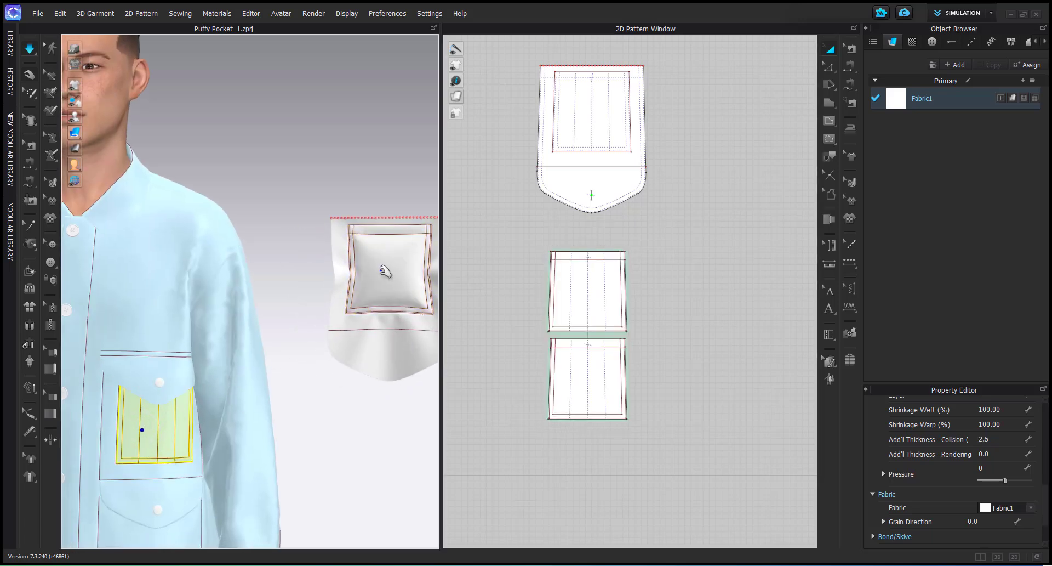
middle_drag(386, 271, 289, 293)
scroll(280, 287, up, 6)
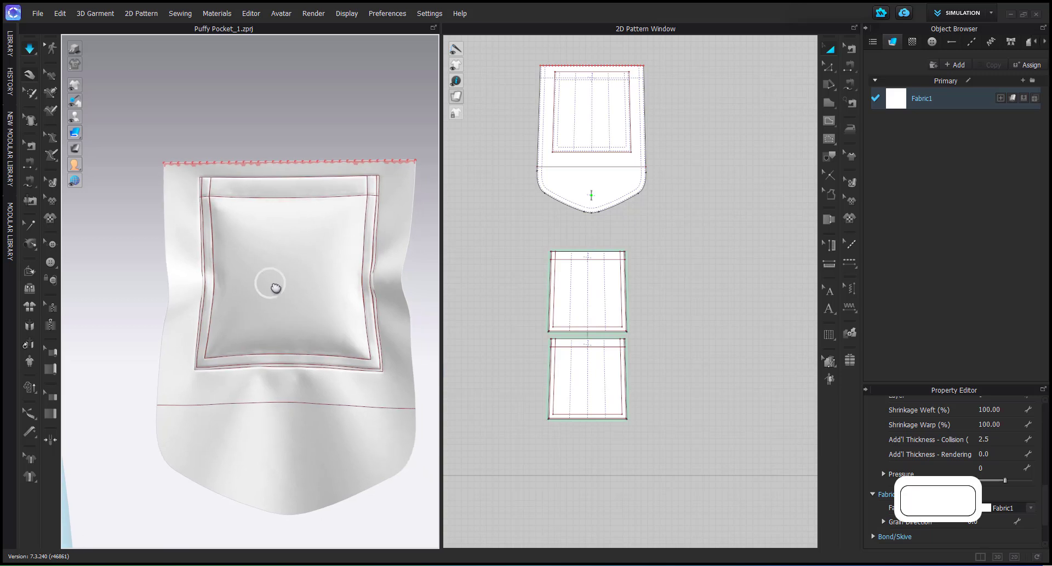
Delete the detached base piece and both puffy pocket layers
click(300, 251)
scroll(570, 282, down, 3)
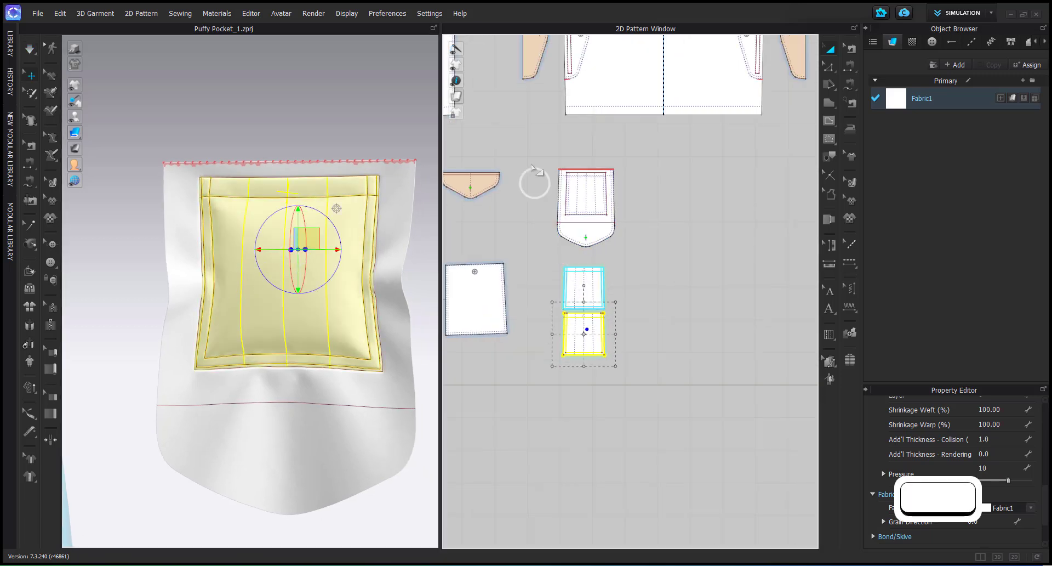
drag(534, 172, 707, 406)
key(Delete)
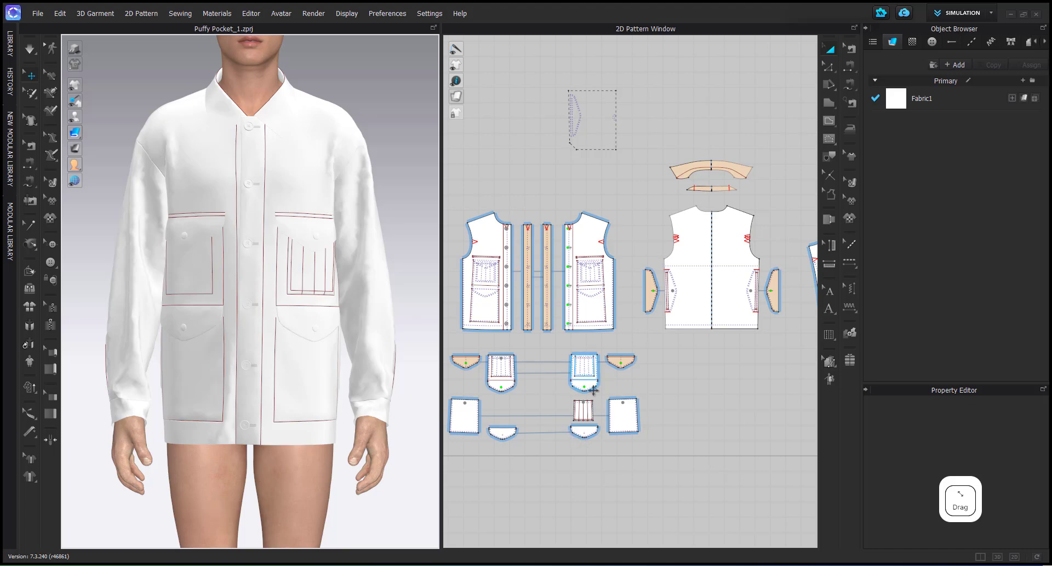
Delete the three inner vertical lines from the small chest pocket piece
scroll(596, 358, up, 2)
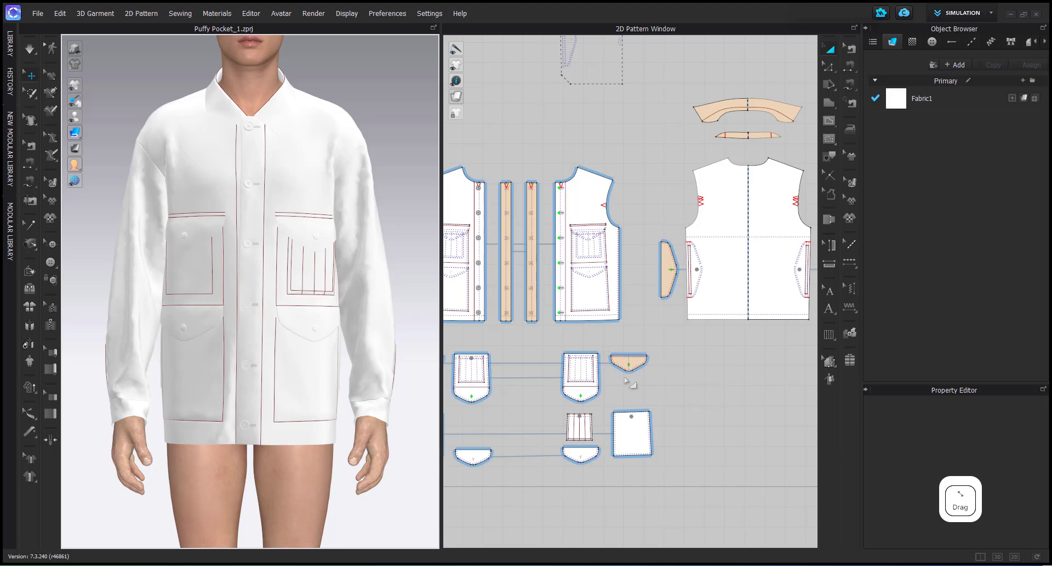
scroll(625, 379, up, 6)
middle_drag(593, 400, 662, 285)
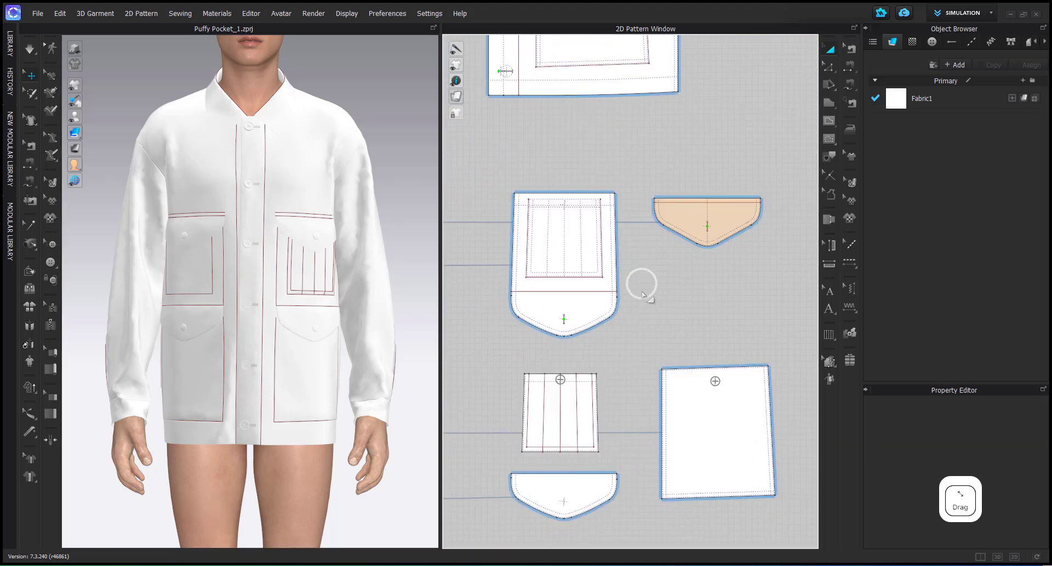
scroll(640, 296, up, 3)
middle_drag(628, 372, 691, 254)
scroll(692, 254, down, 1)
scroll(579, 341, up, 5)
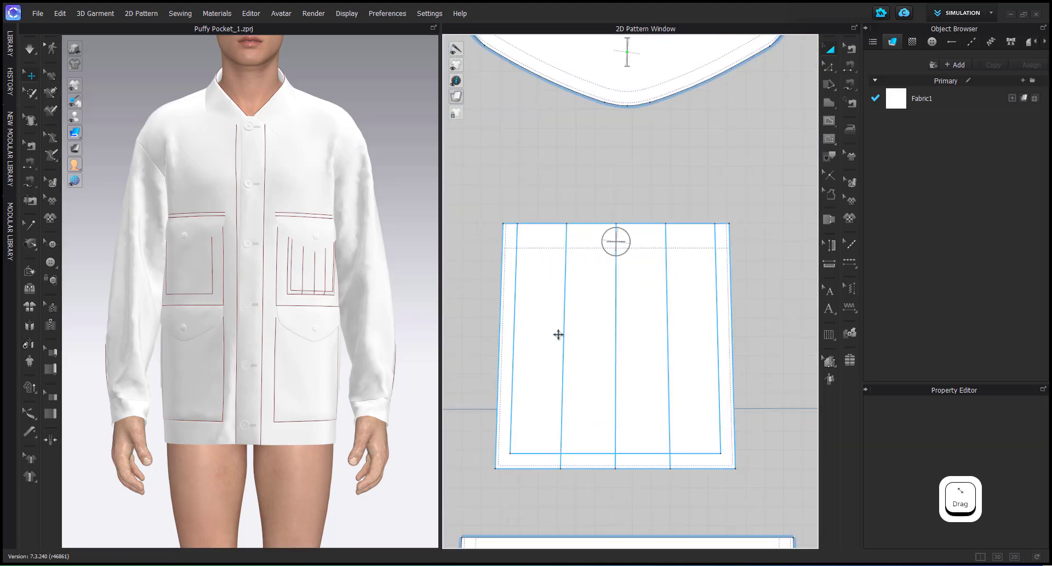
click(563, 335)
shift+click(615, 343)
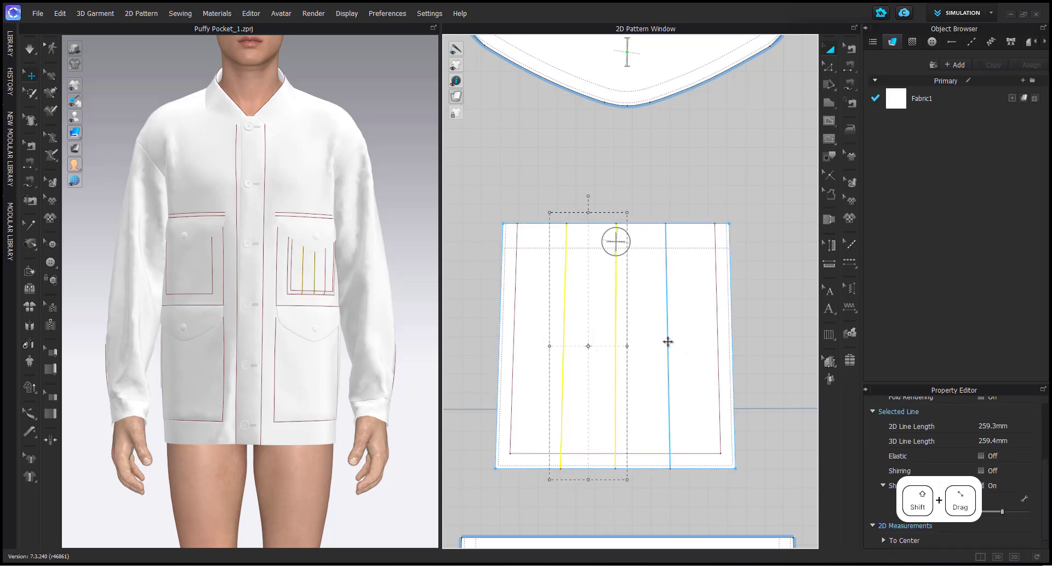
key(Delete)
Join the overlapping points at both lower corners of the small pocket piece's inset internal lines
key(z)
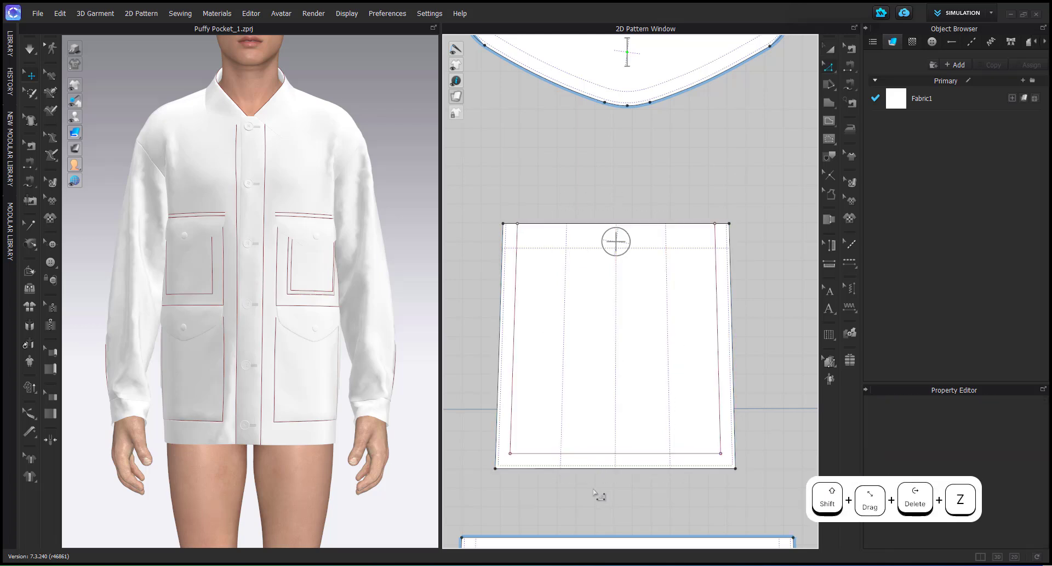
middle_drag(594, 493, 587, 404)
scroll(548, 392, up, 5)
scroll(495, 347, down, 4)
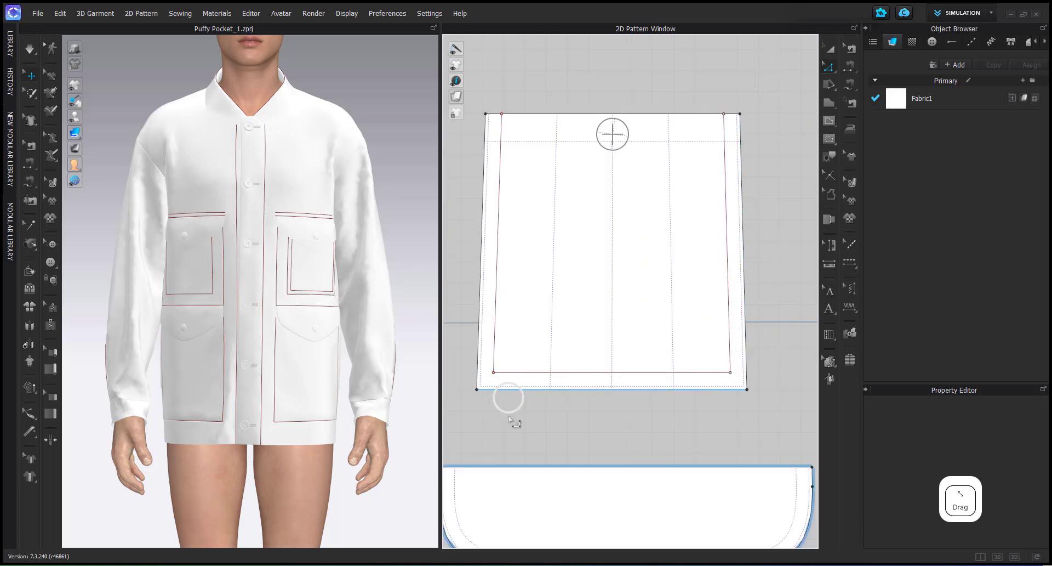
scroll(505, 411, up, 5)
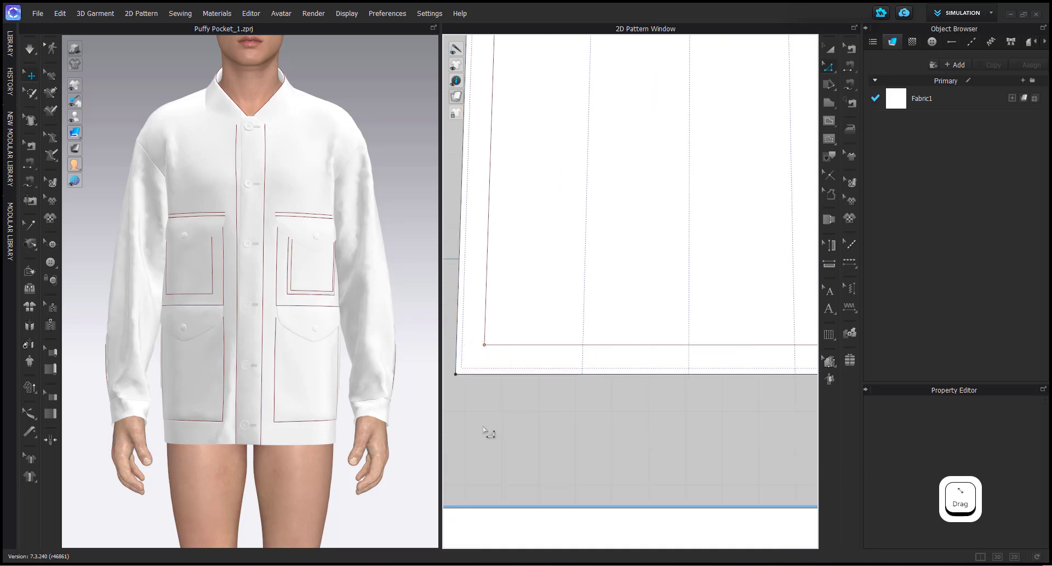
scroll(485, 416, down, 4)
scroll(486, 417, down, 2)
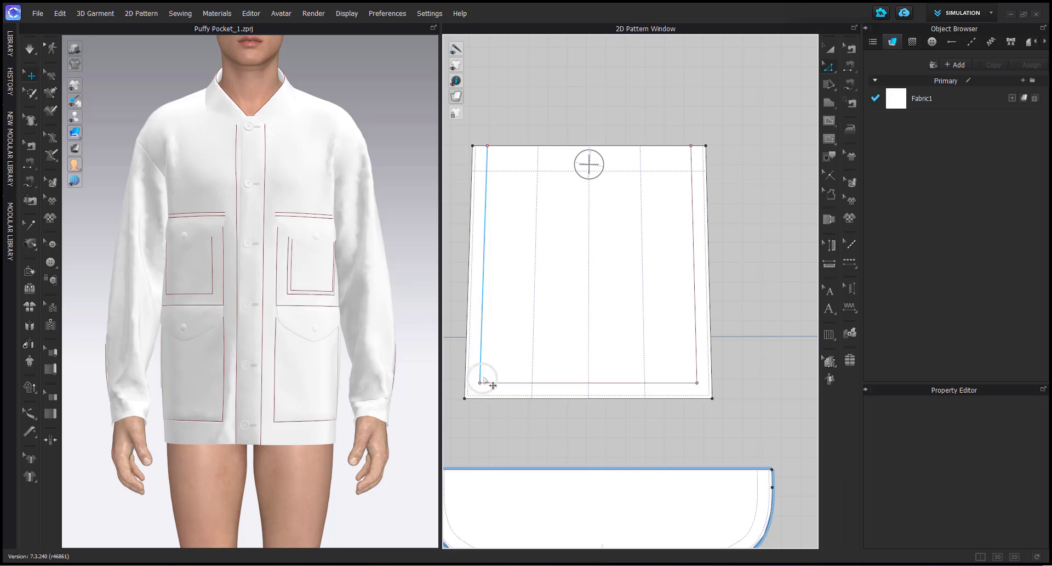
drag(491, 368, 472, 389)
shift+drag(682, 366, 704, 390)
right_click(697, 383)
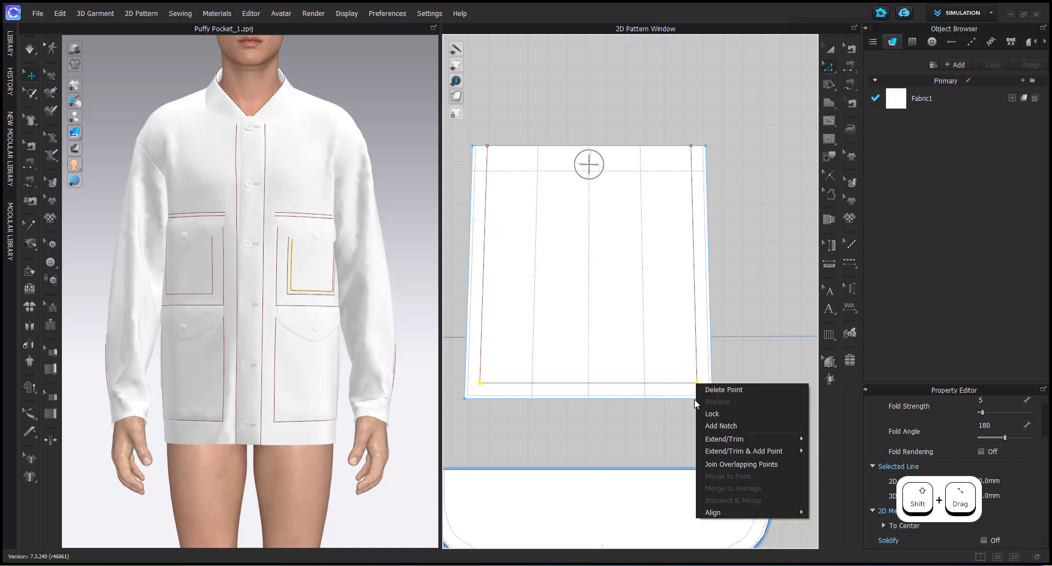
click(764, 464)
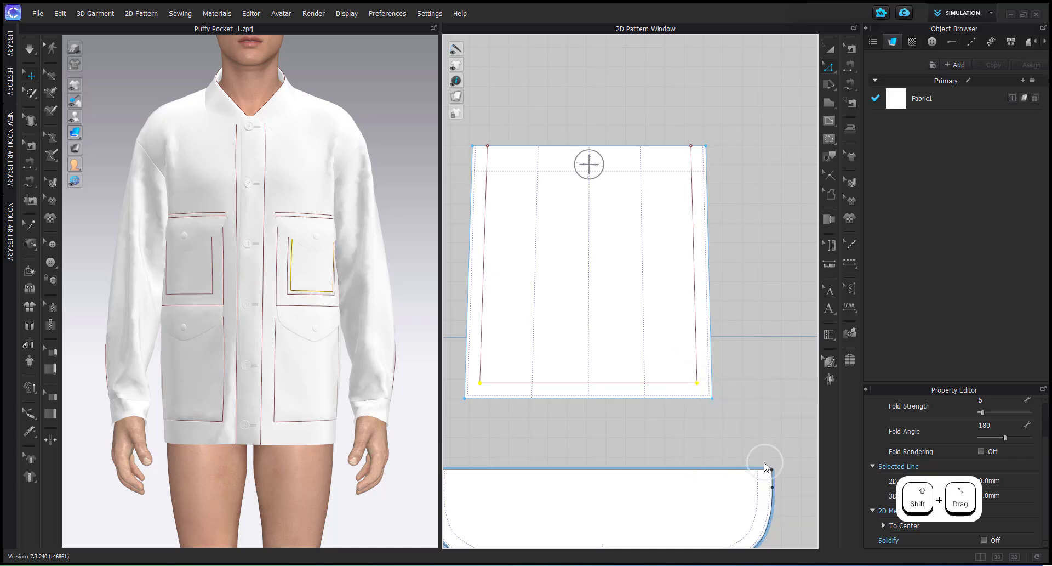
click(480, 383)
click(495, 425)
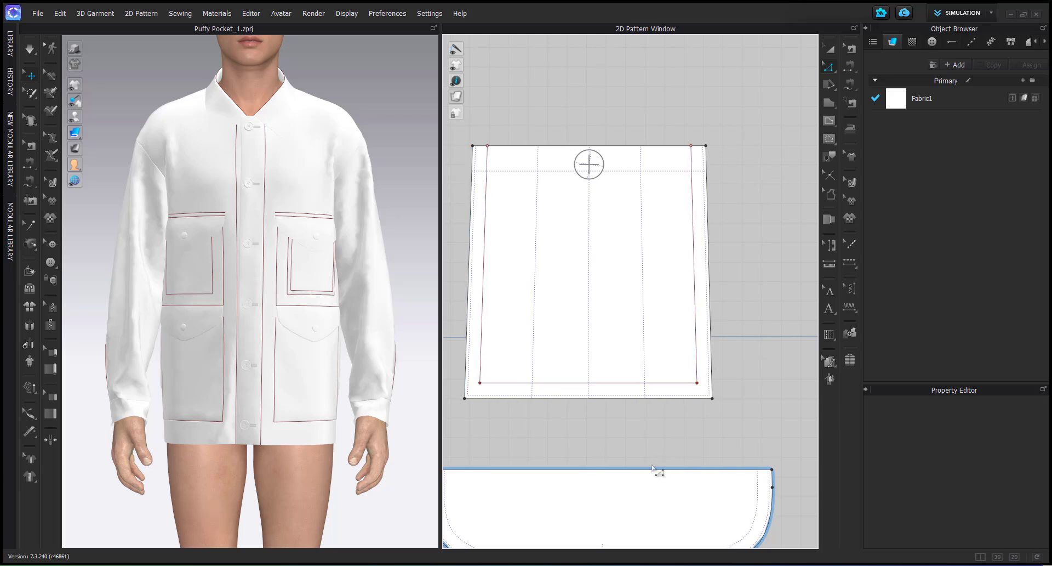
Trace the small pocket's side and bottom baselines near the edge, plus the horizontal baseline near its top, as internal lines
key(i)
click(469, 364)
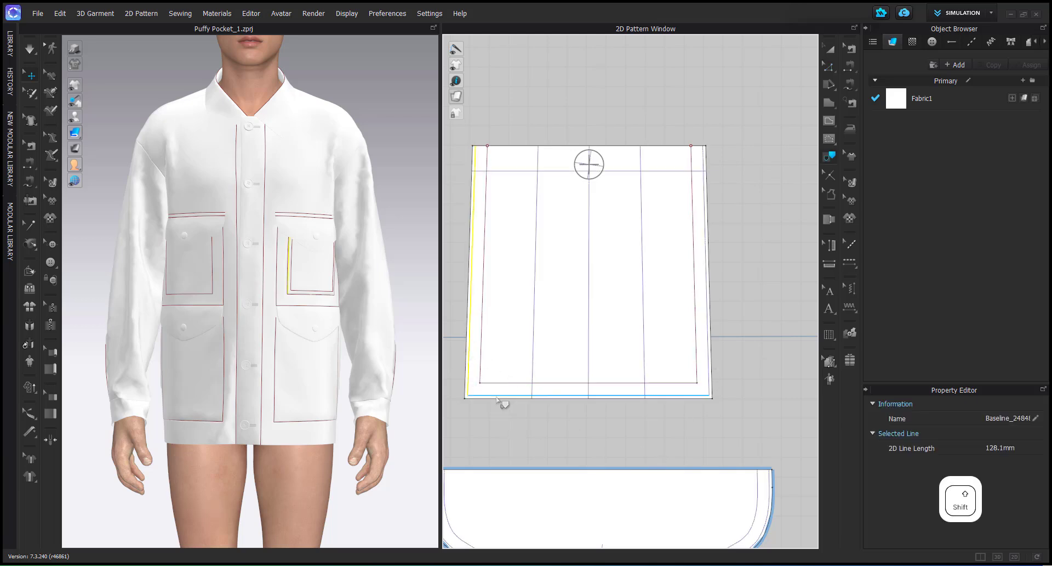
shift+click(617, 395)
shift+click(706, 374)
key(Return)
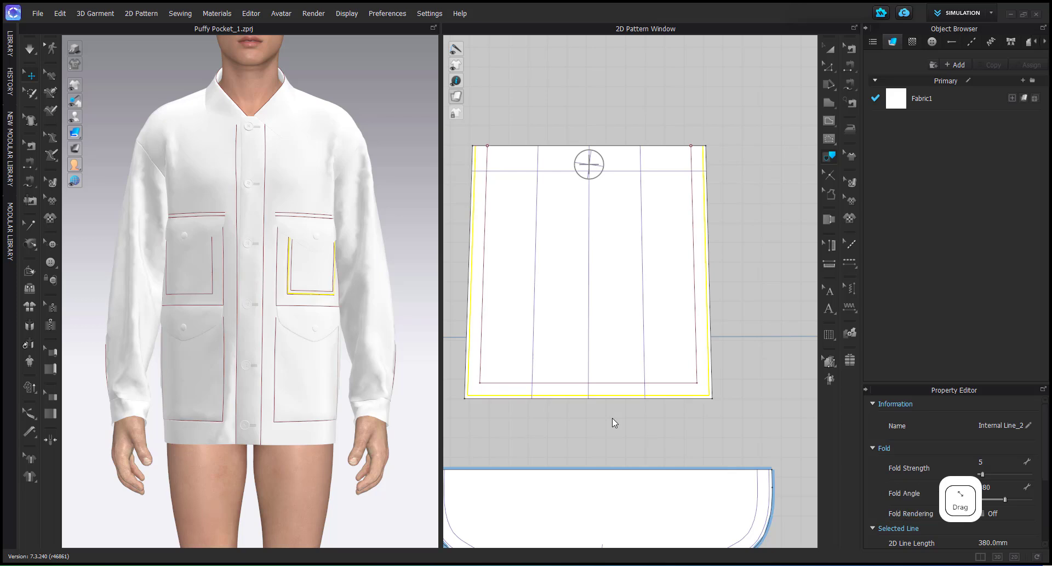
click(528, 171)
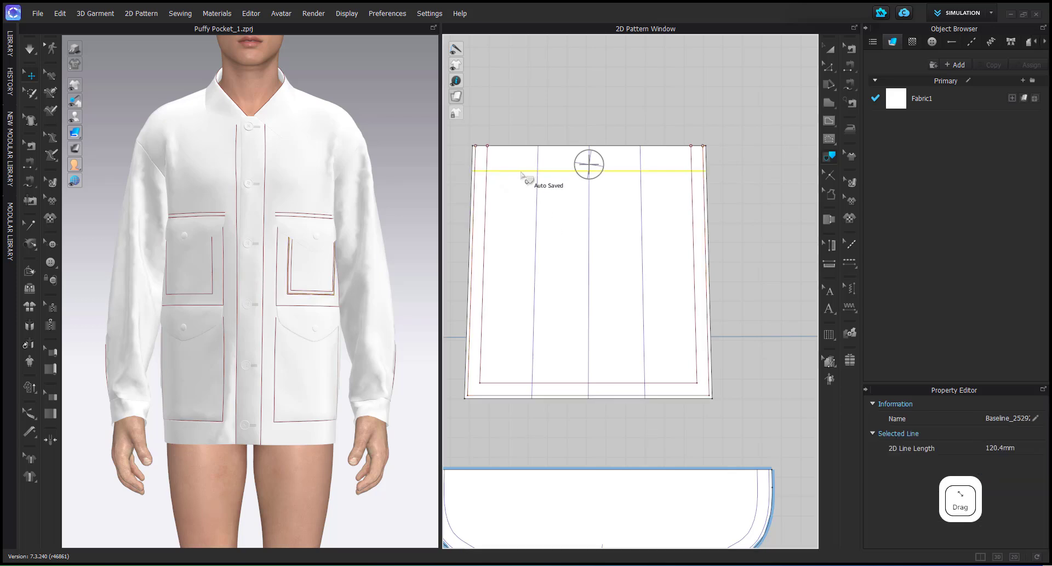
key(Return)
Trace the side and bottom baselines just inside the pocket outline on the larger pocket piece as internal lines
scroll(574, 271, down, 4)
scroll(577, 271, down, 3)
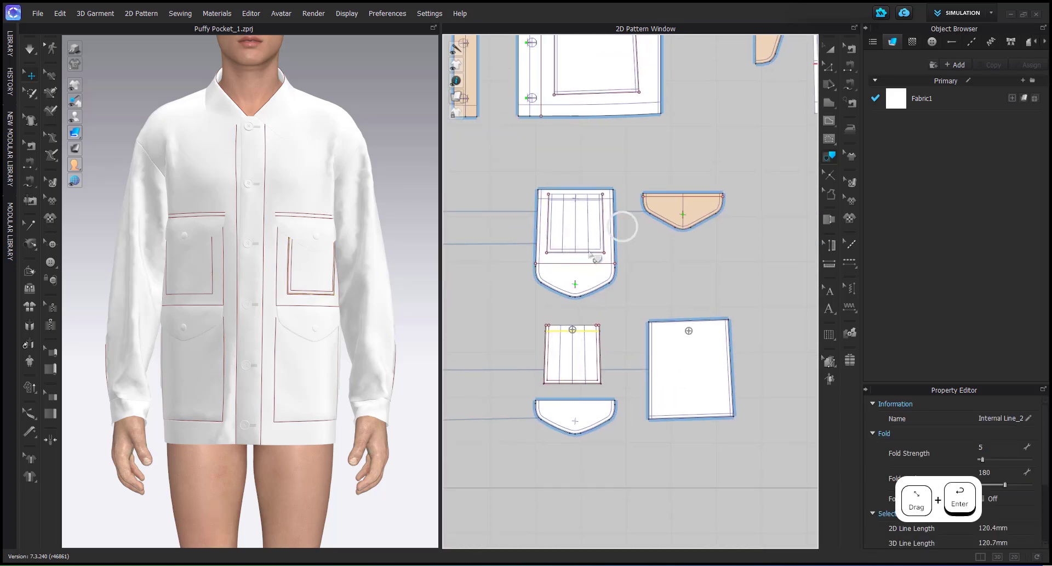
scroll(624, 223, up, 8)
click(607, 300)
shift+click(621, 292)
scroll(623, 299, down, 4)
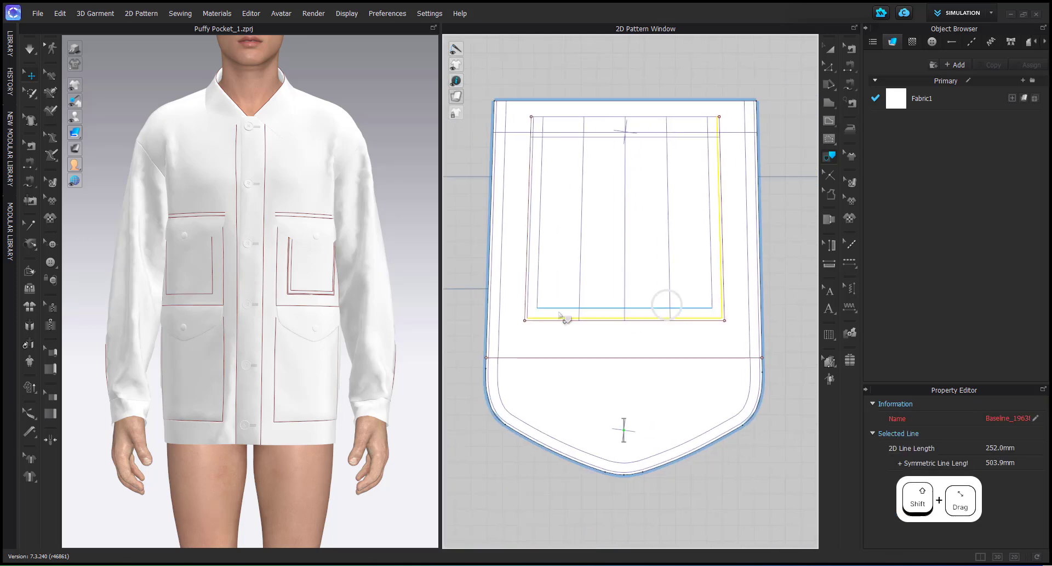
scroll(527, 318, up, 5)
shift+click(529, 318)
key(Return)
Trace the innermost side and bottom baselines of the larger pocket piece as internal lines and inspect their corners
scroll(528, 320, down, 3)
click(521, 304)
shift+click(756, 312)
key(z)
scroll(756, 311, down, 3)
scroll(565, 328, up, 8)
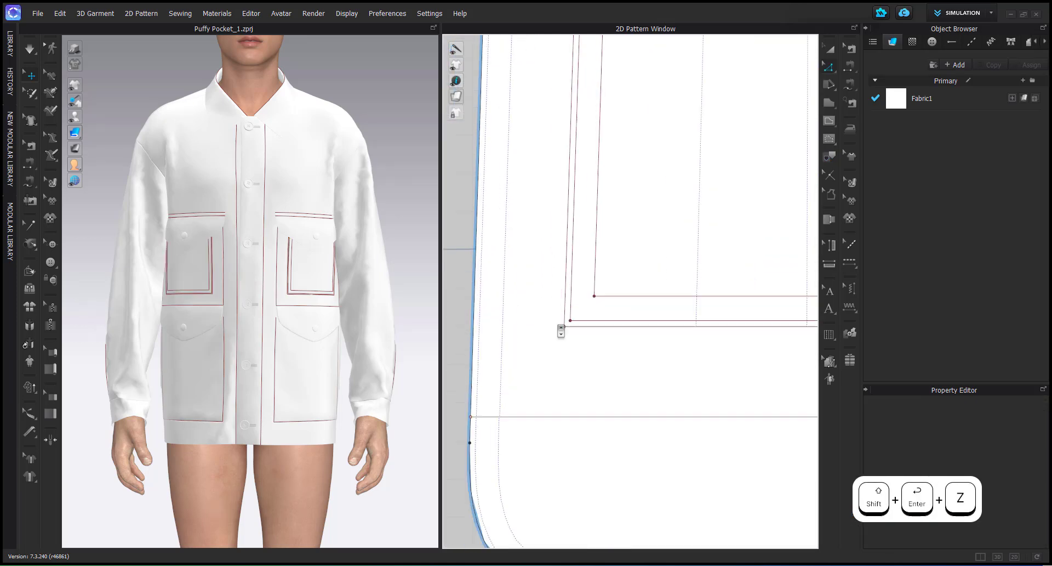
scroll(572, 333, down, 3)
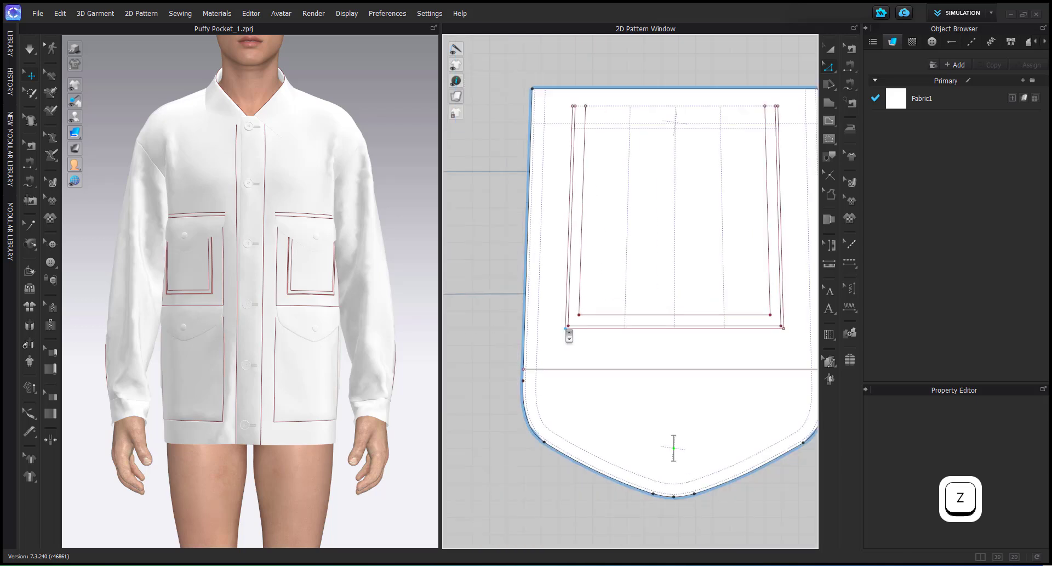
scroll(571, 332, up, 3)
scroll(571, 332, down, 4)
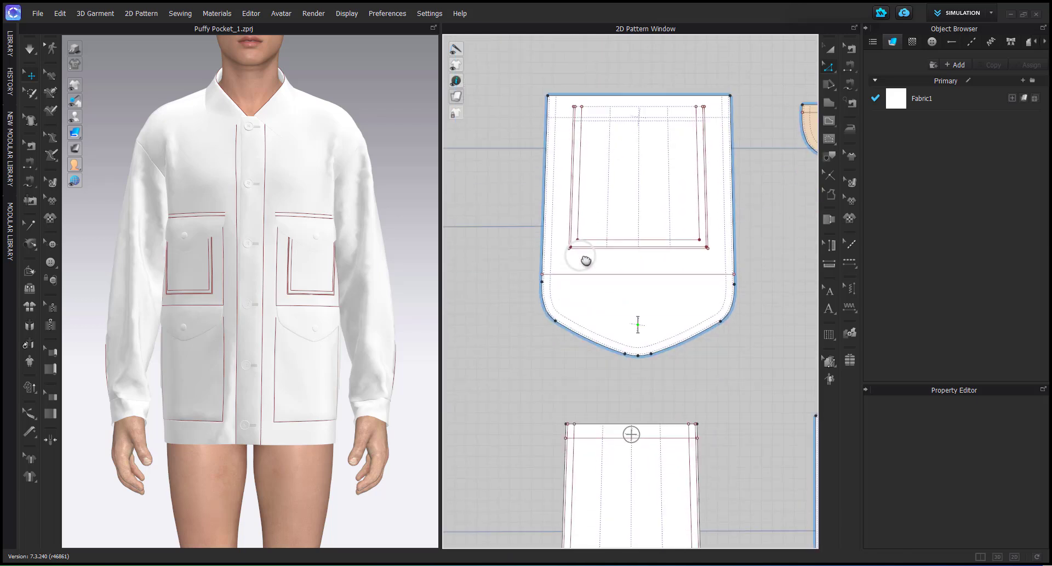
Examine the existing seams that attach the small pocket piece to the larger pocket piece
key(b)
scroll(586, 254, up, 4)
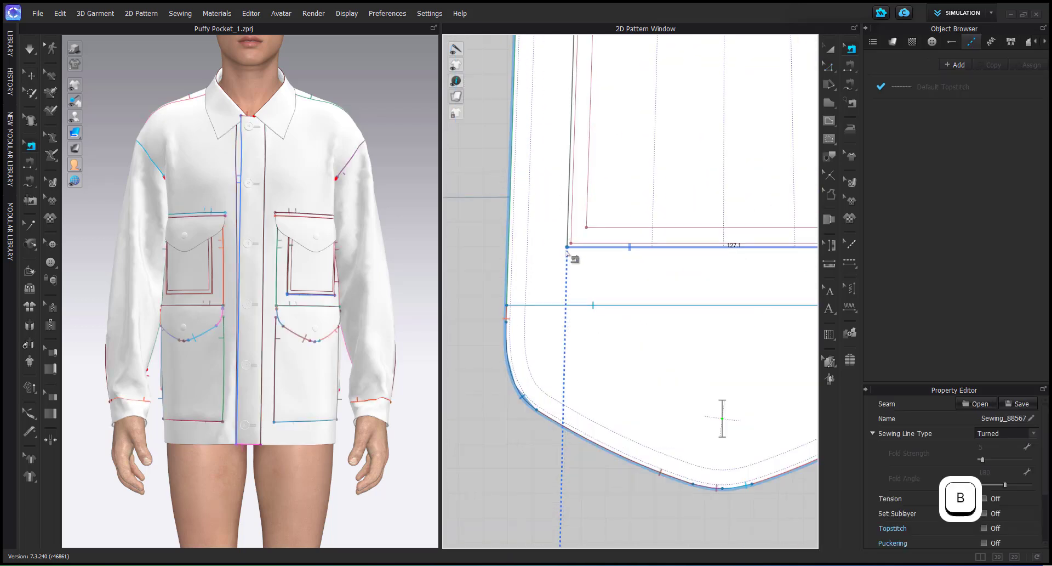
scroll(572, 290, down, 4)
middle_drag(575, 297, 561, 308)
click(778, 447)
scroll(763, 418, down, 2)
middle_drag(762, 417, 696, 302)
middle_drag(575, 420, 594, 322)
key(n)
click(554, 342)
key(Escape)
middle_drag(551, 422, 547, 439)
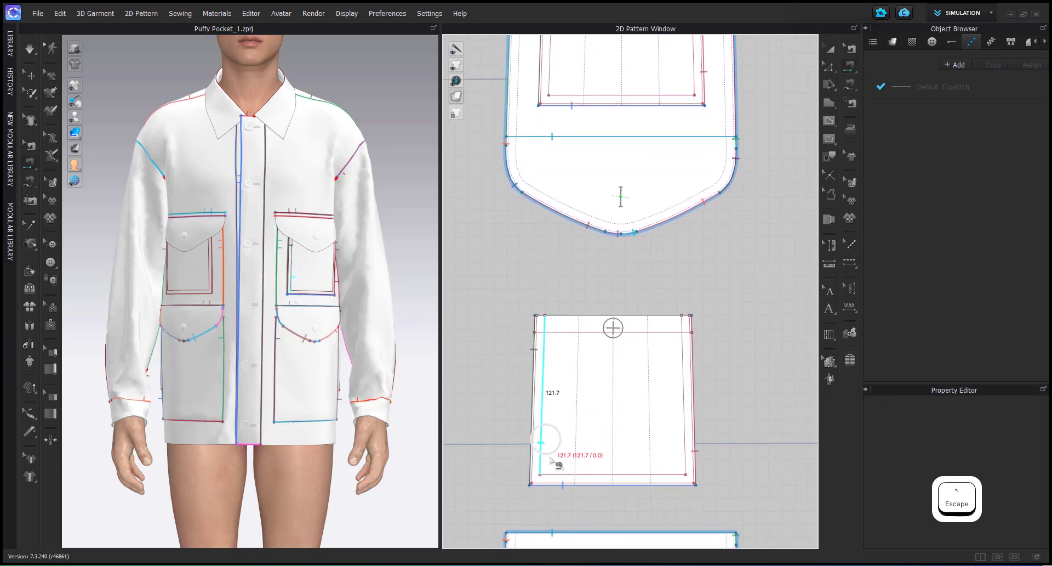
Sew the innermost U-shaped line of the small pocket to the matching line on the larger piece with M:N Free Sewing
middle_drag(623, 258, 619, 286)
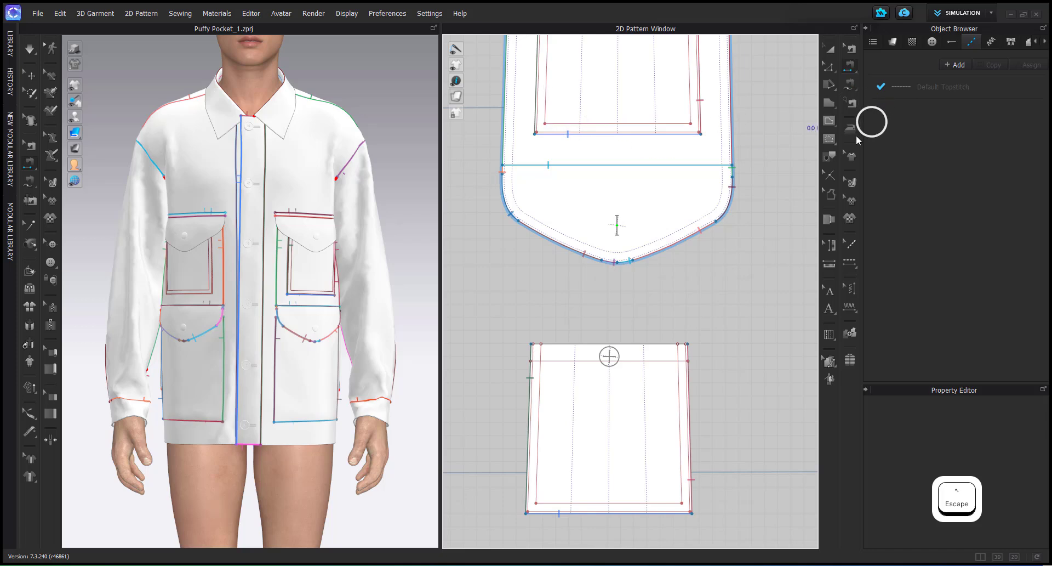
click(848, 82)
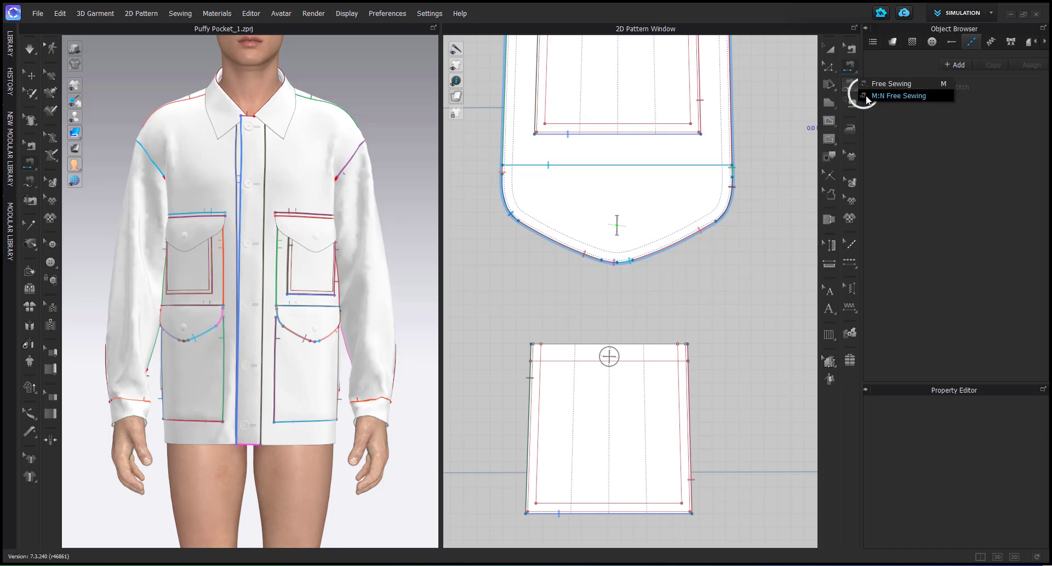
click(869, 96)
middle_drag(566, 106, 541, 191)
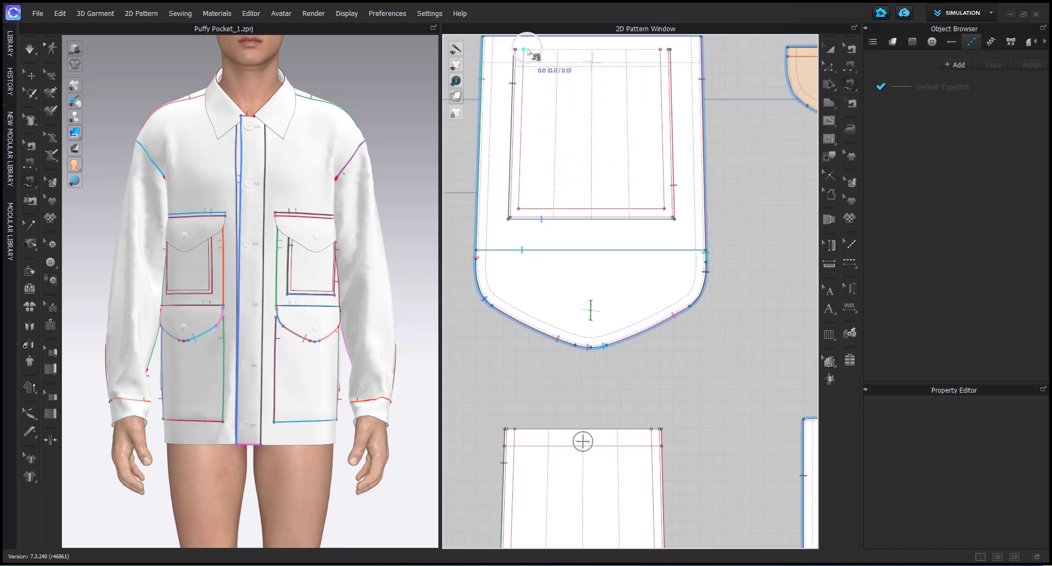
middle_drag(608, 402, 594, 197)
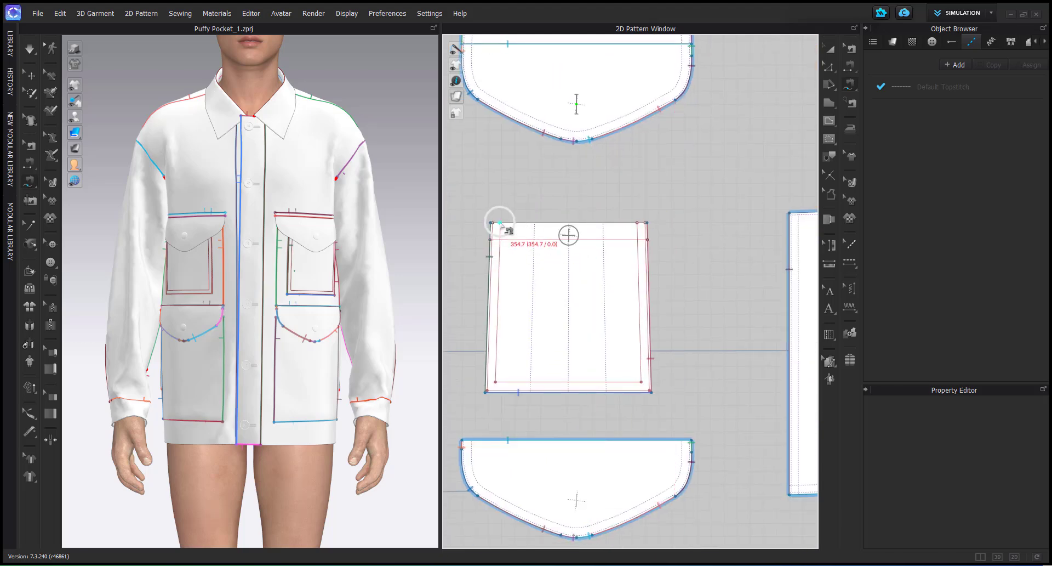
click(637, 223)
middle_drag(518, 255, 528, 283)
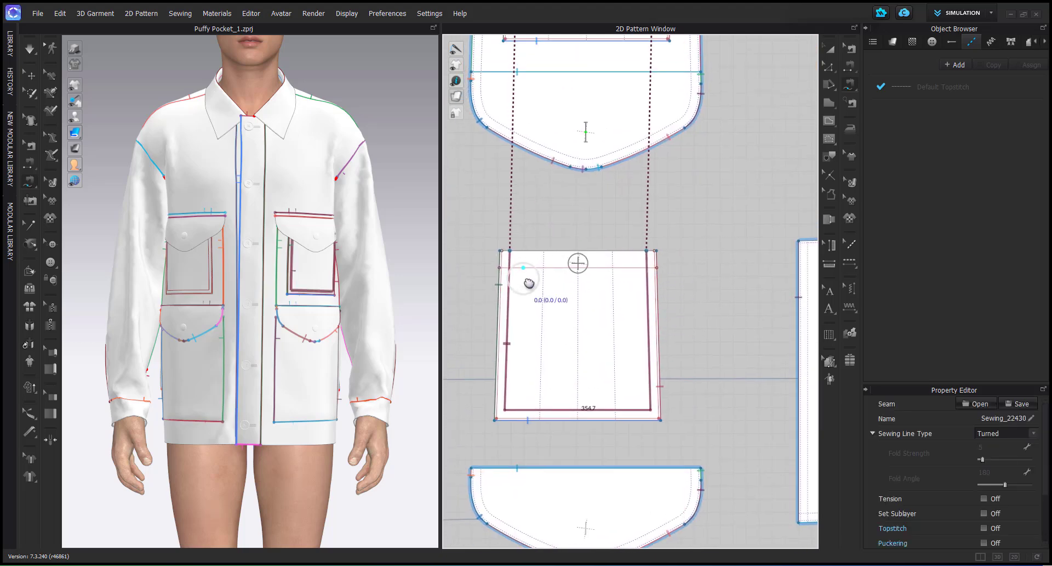
Segment-sew the left and bottom near-edge internal lines of the small pocket to the matching traced lines on the larger piece
key(n)
click(501, 258)
middle_drag(501, 188, 495, 265)
scroll(495, 264, down, 2)
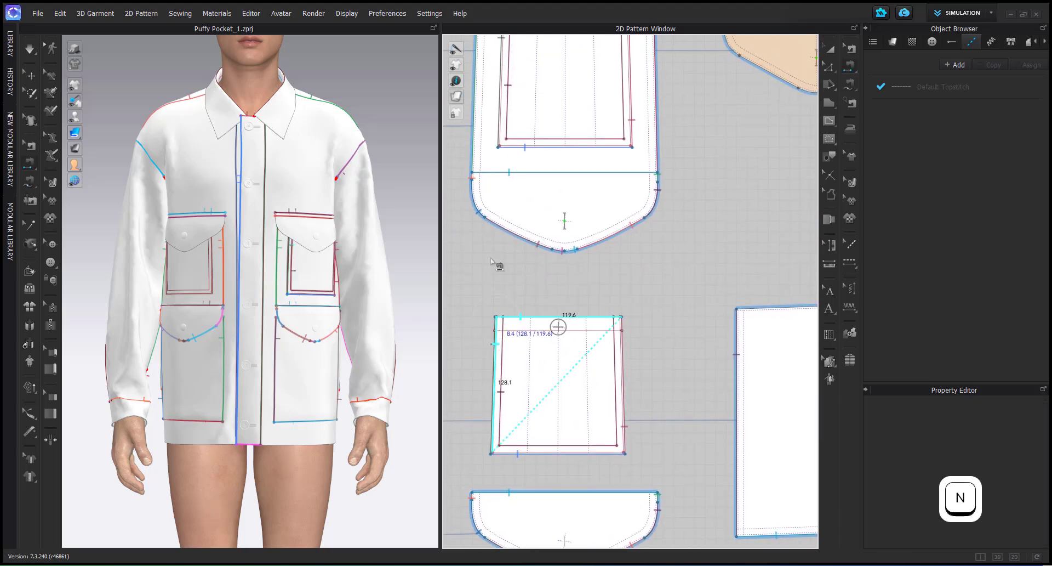
click(503, 53)
click(521, 146)
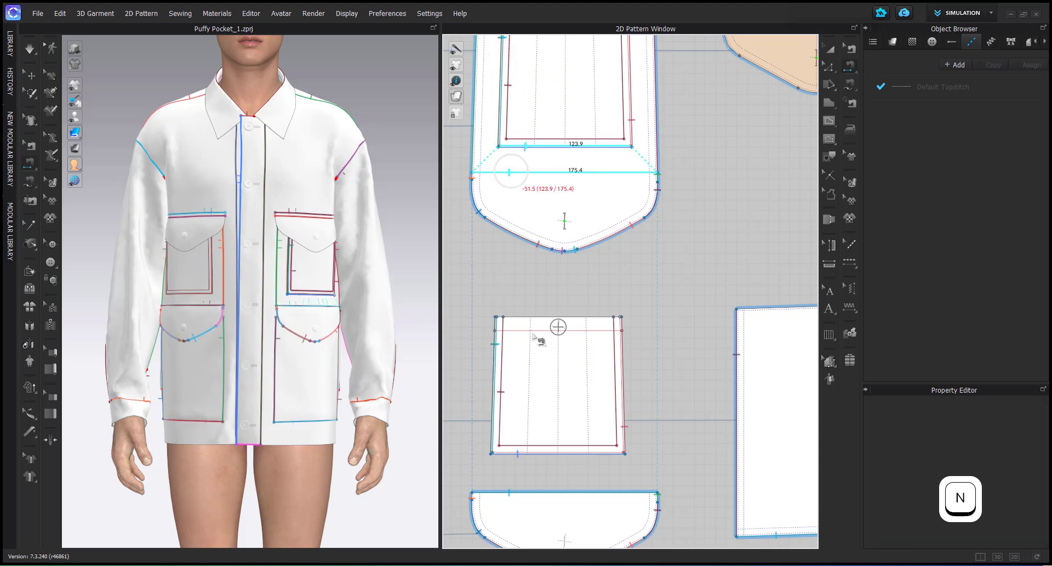
click(520, 454)
scroll(529, 271, up, 5)
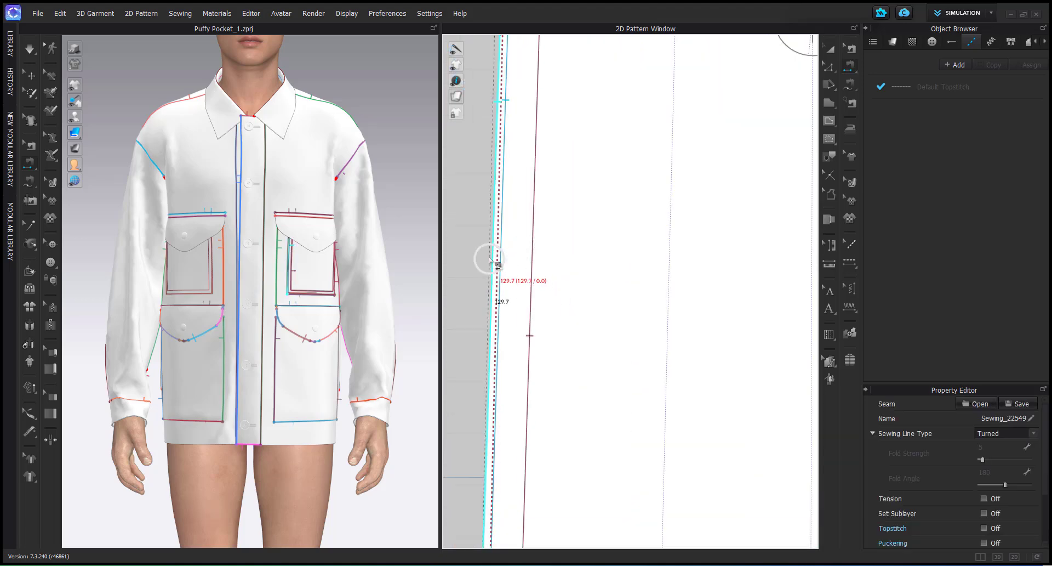
scroll(527, 272, down, 5)
Segment-sew the small pocket's right near-edge internal line to its matching traced line on the larger piece
middle_drag(520, 296, 507, 373)
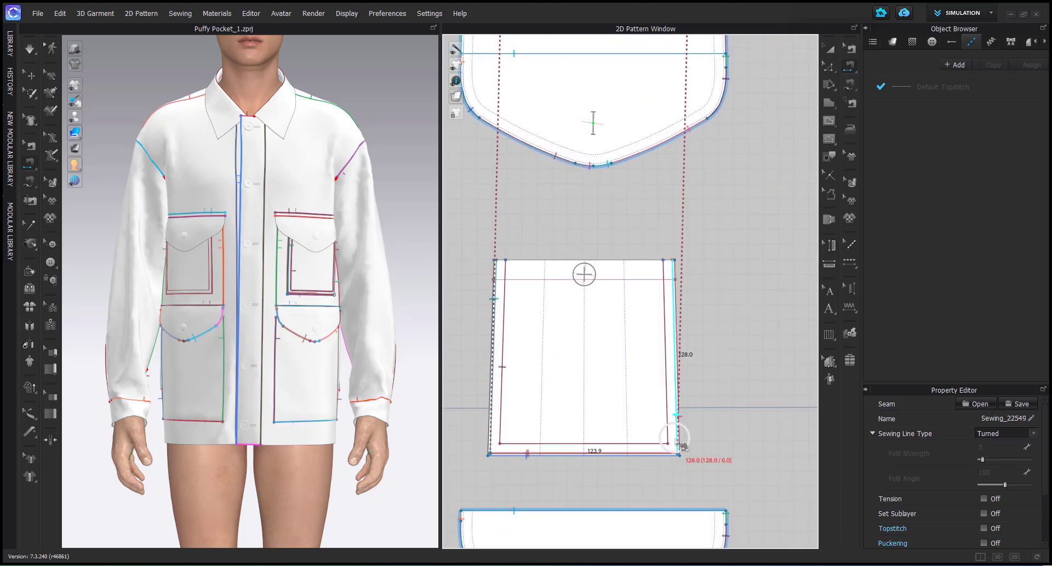
click(675, 446)
scroll(673, 447, down, 2)
middle_drag(669, 447, 647, 494)
scroll(654, 167, up, 5)
click(677, 270)
scroll(677, 326, down, 6)
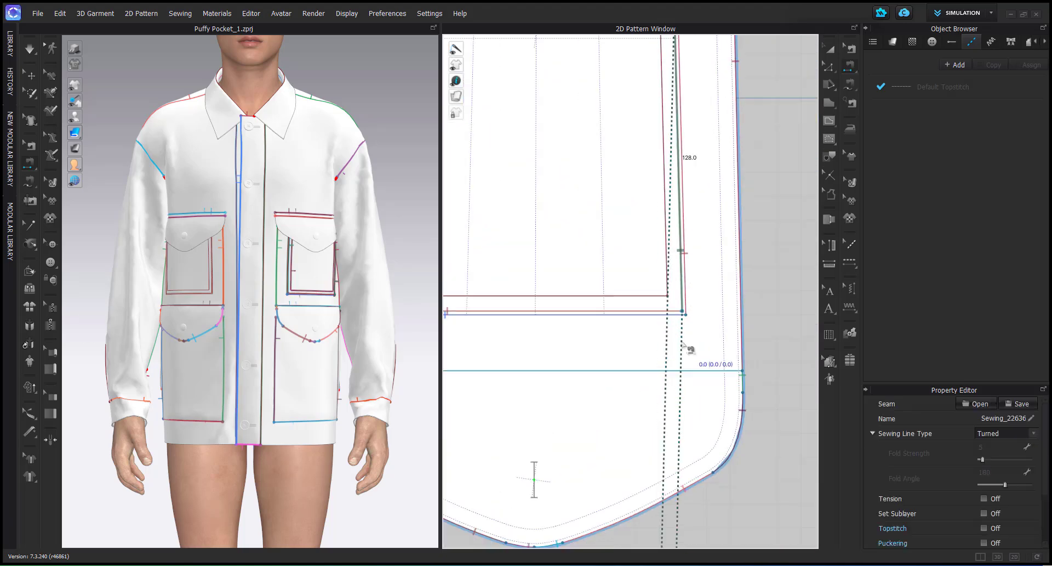
Examine the internal lines on the two pocket pieces and the curved baselines at the chest pocket flap's rounded corner
key(a)
middle_drag(648, 446, 654, 349)
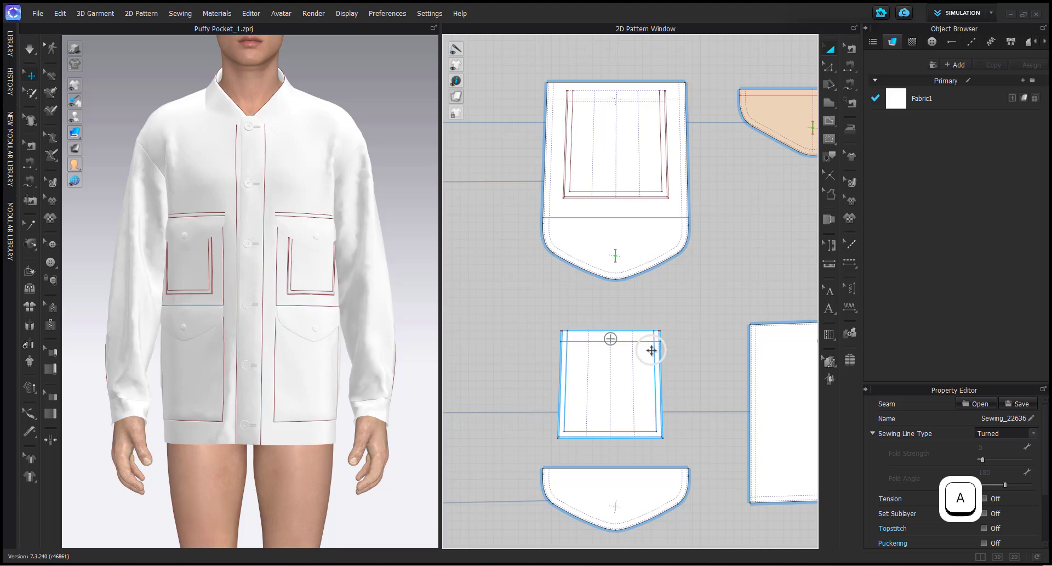
click(629, 164)
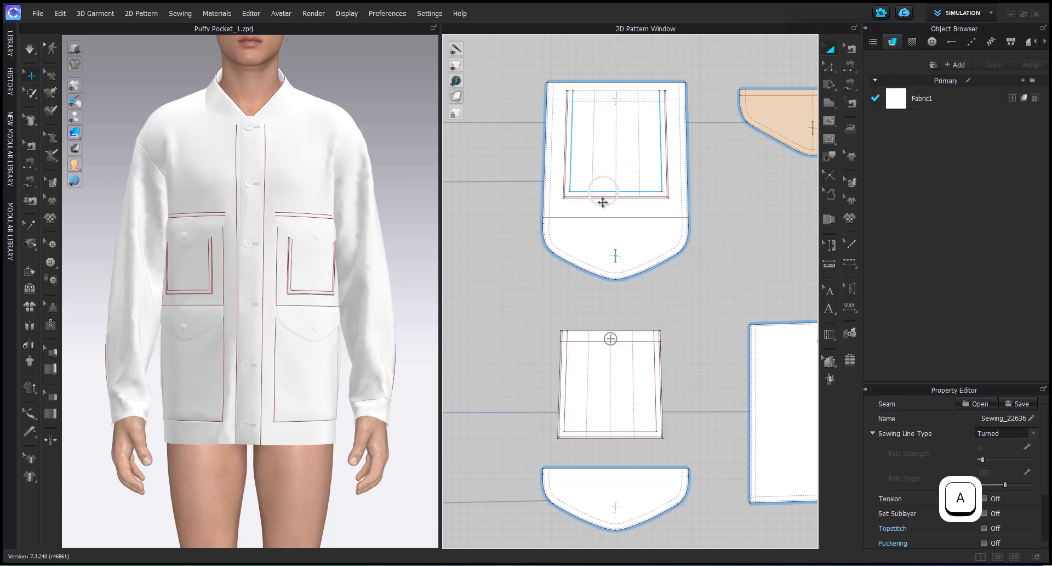
middle_drag(628, 277, 542, 313)
scroll(714, 155, up, 4)
middle_drag(713, 155, 611, 251)
click(589, 242)
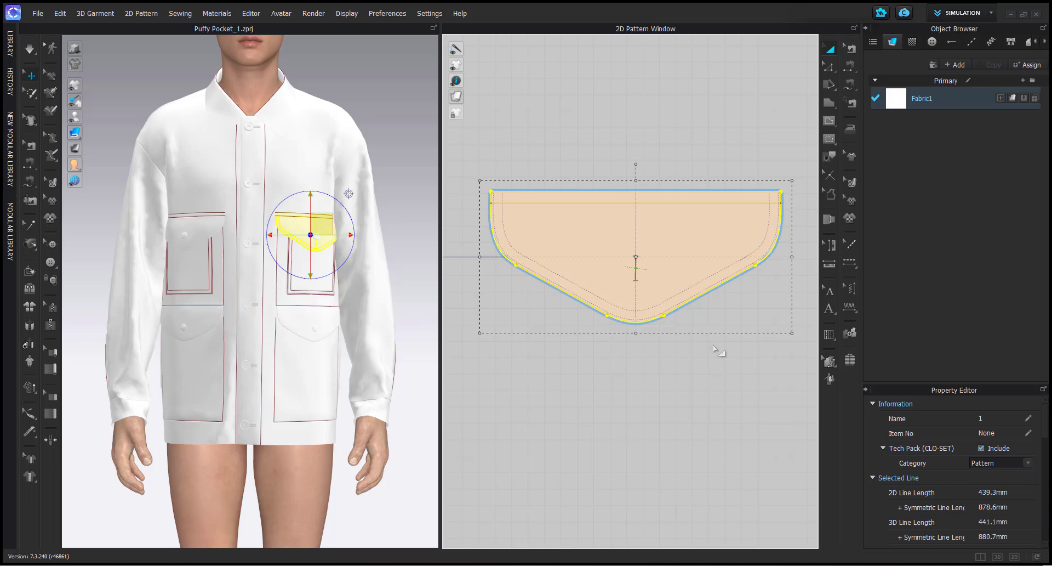
click(698, 305)
middle_drag(698, 305, 646, 353)
scroll(635, 276, up, 3)
click(629, 268)
scroll(693, 272, up, 3)
click(651, 340)
scroll(590, 332, up, 3)
middle_drag(585, 326, 635, 342)
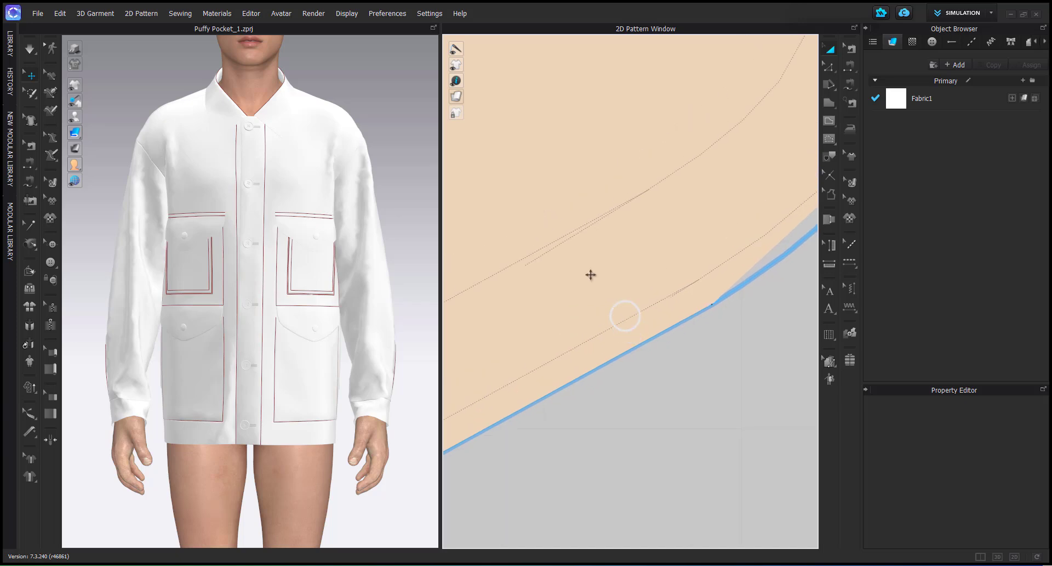
Select the inner baseline segments that meet at the flap's rounded corner with the Trace tool
key(i)
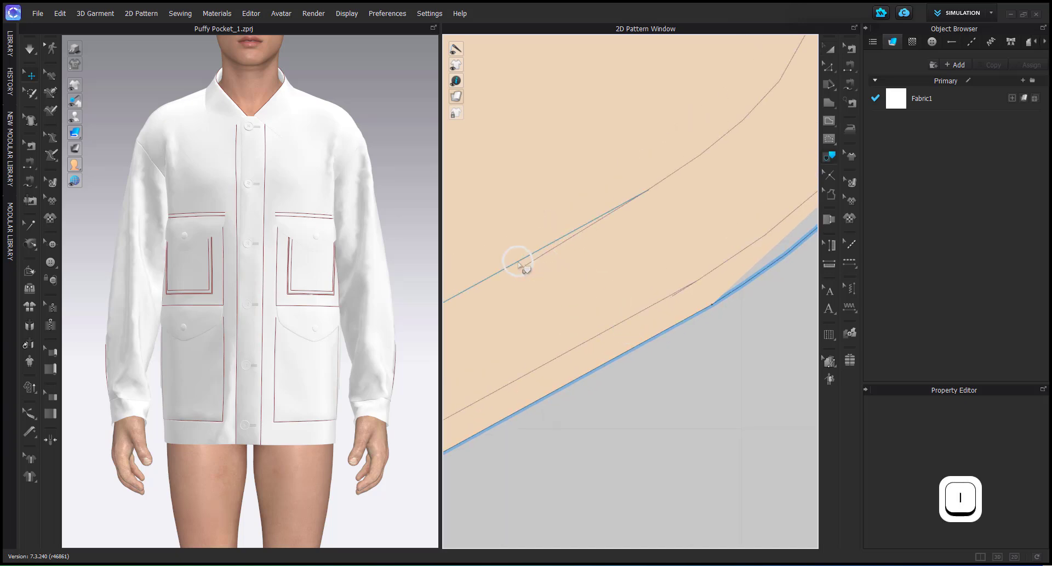
click(515, 261)
shift+click(531, 262)
click(700, 446)
click(550, 262)
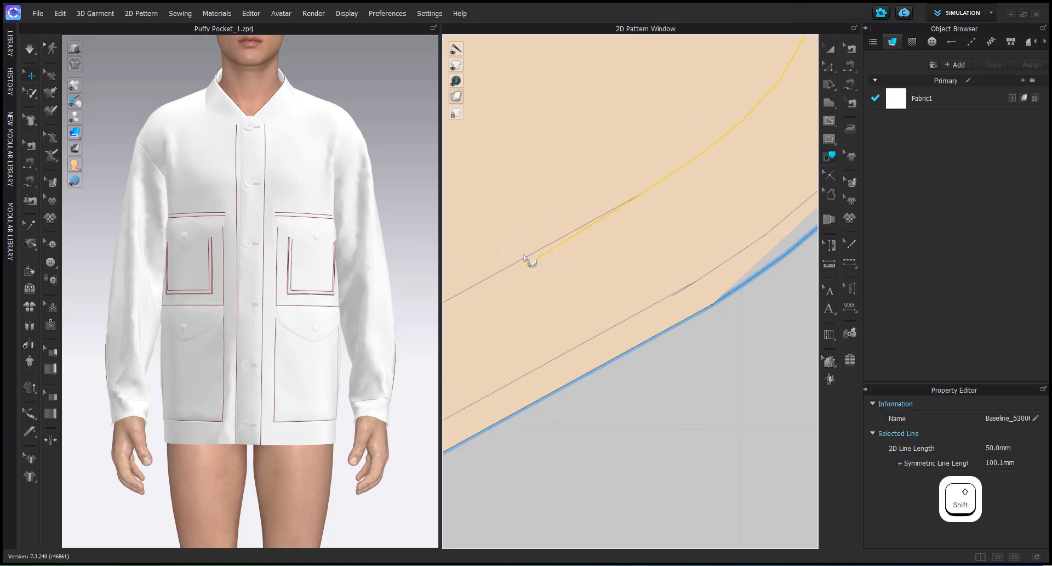
shift+click(513, 267)
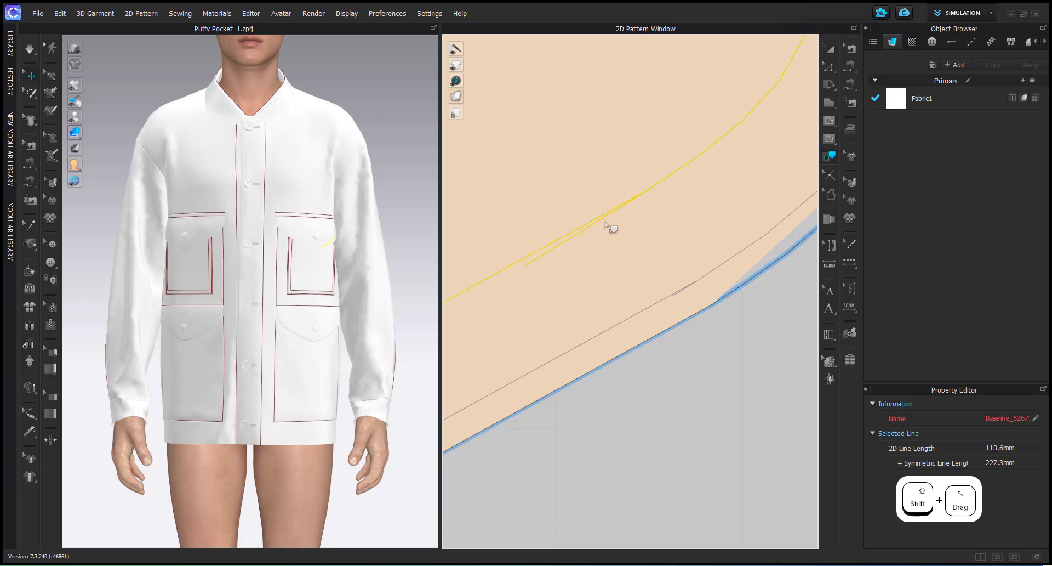
click(657, 304)
Try to trace the flap's outer baseline segments, nearest its edge, as internal lines
click(662, 300)
shift+click(706, 276)
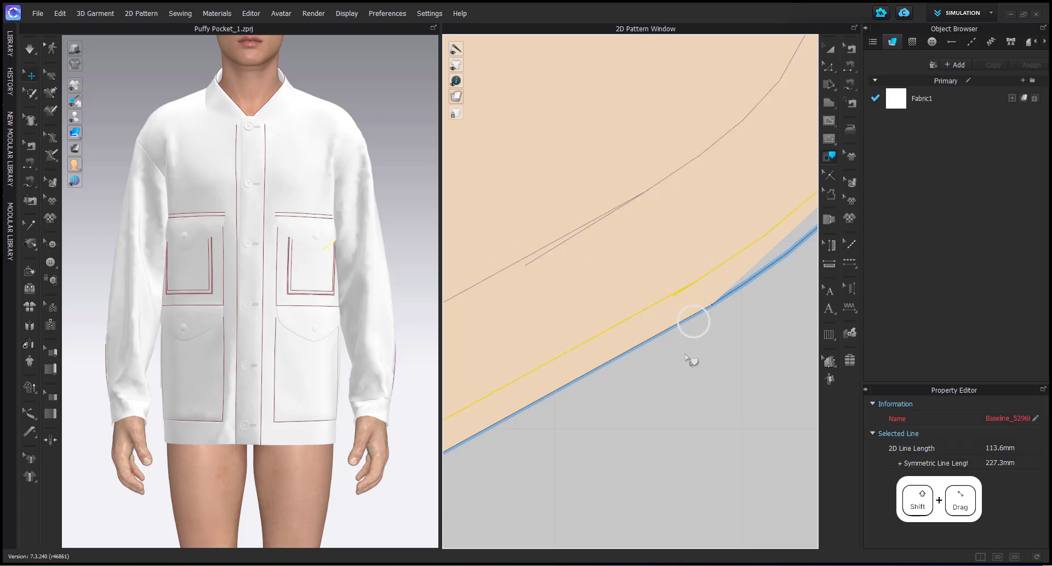
scroll(688, 356, down, 6)
middle_drag(726, 343, 811, 304)
scroll(811, 304, down, 3)
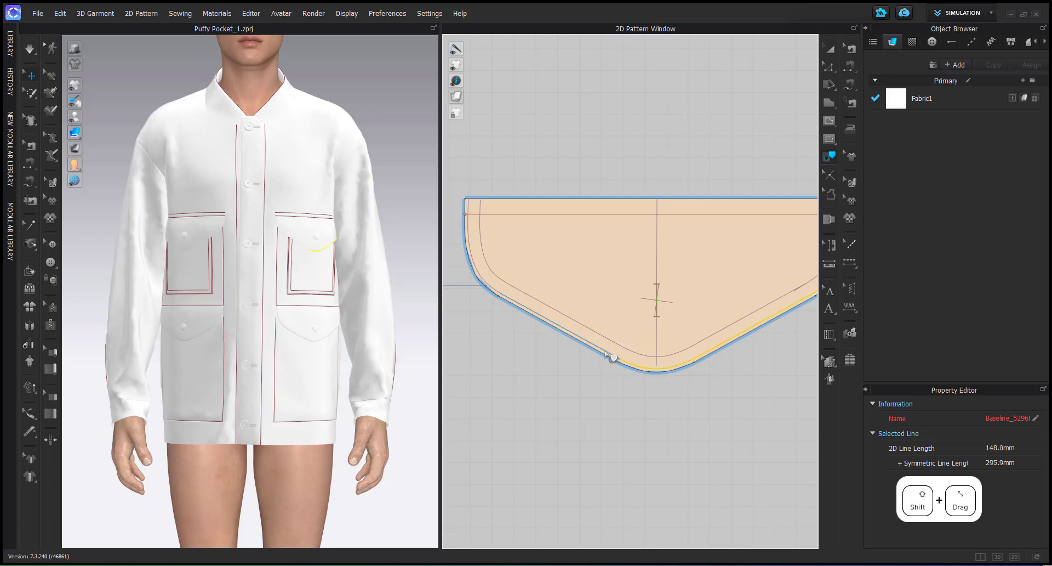
shift+drag(495, 280, 495, 289)
key(Return)
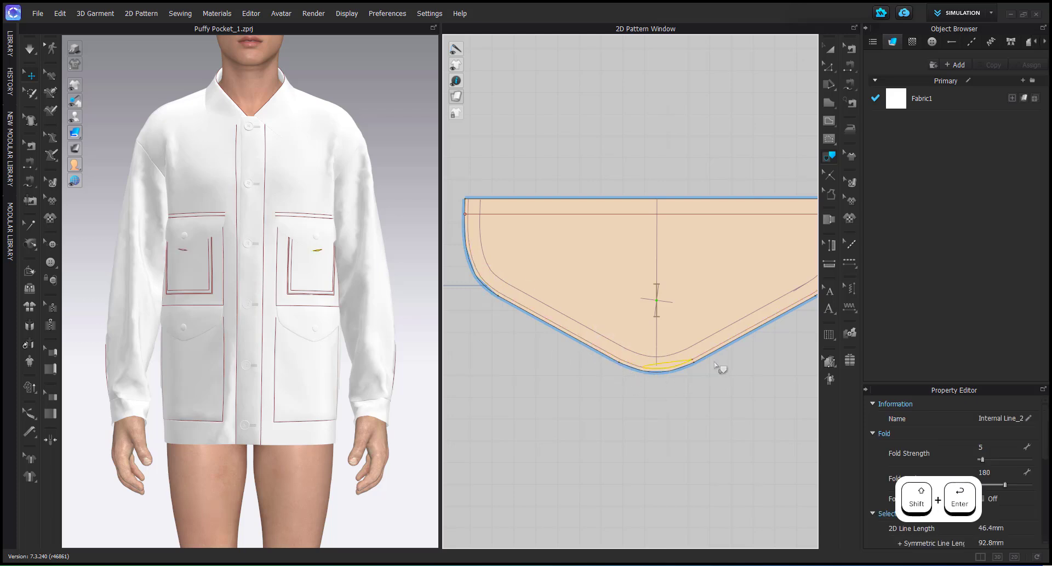
Delete the traced internal line near the flap's tip
scroll(713, 365, down, 1)
scroll(682, 368, up, 8)
key(a)
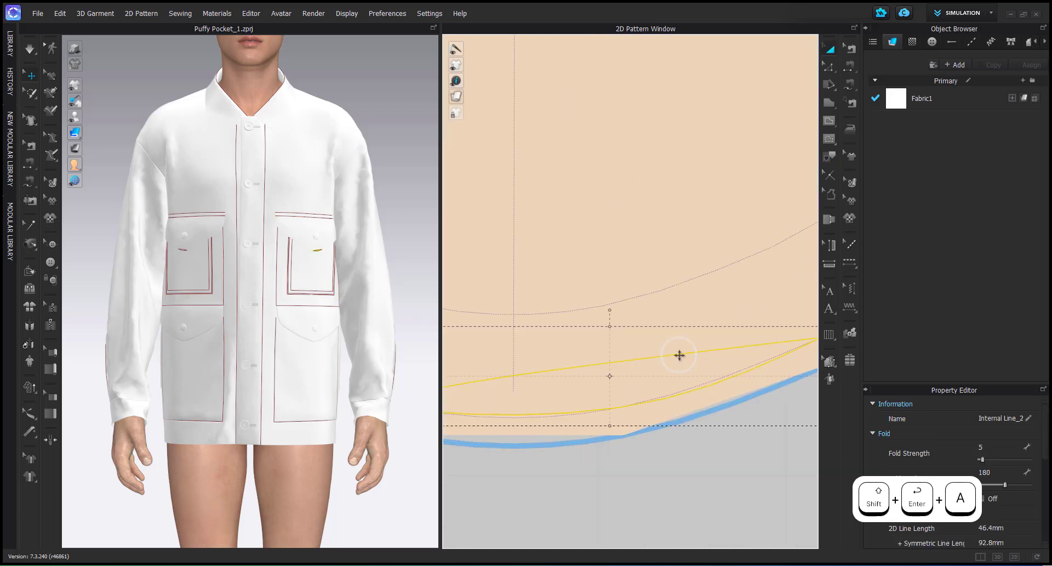
key(Delete)
Unlock all baselines and show their points for editing at the flap's rounded corner
scroll(647, 367, down, 3)
scroll(712, 302, up, 5)
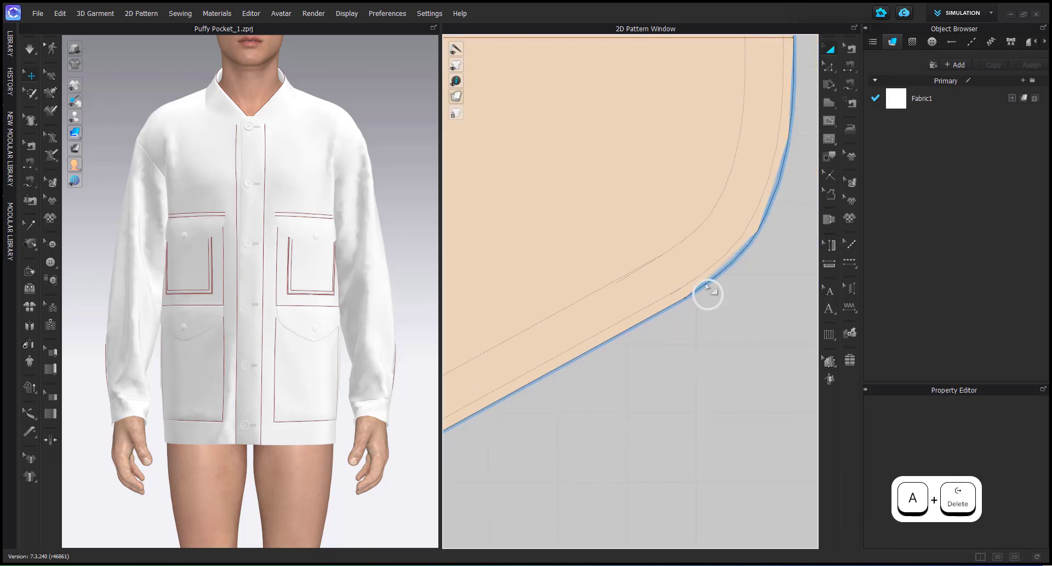
scroll(719, 333, up, 4)
key(z)
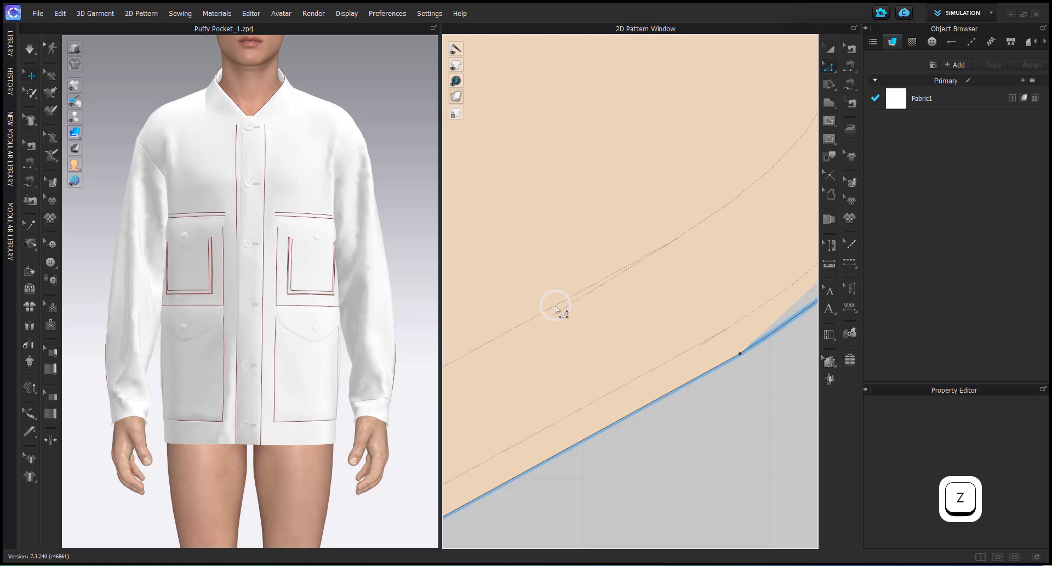
right_click(716, 246)
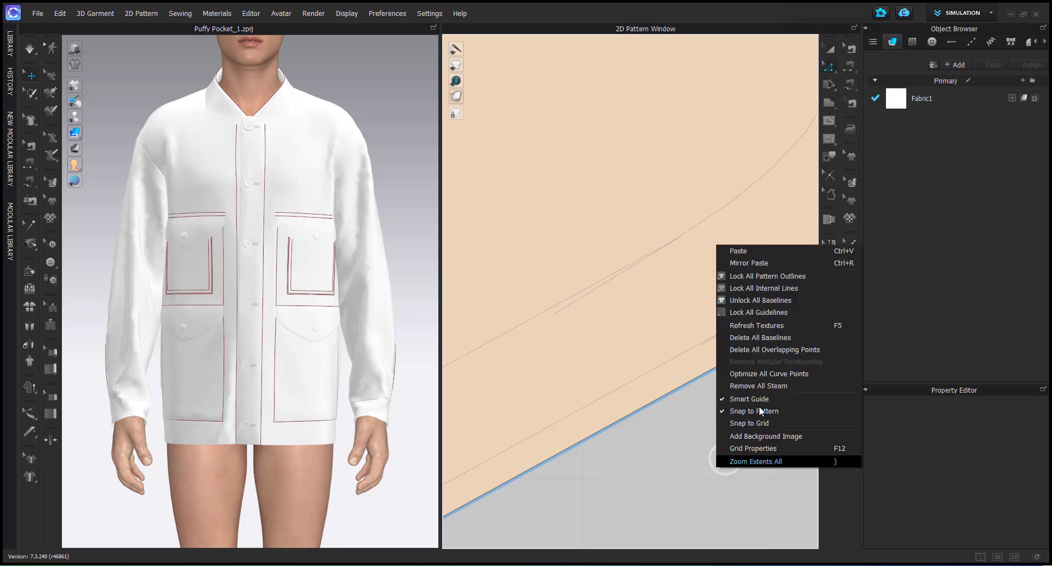
click(758, 313)
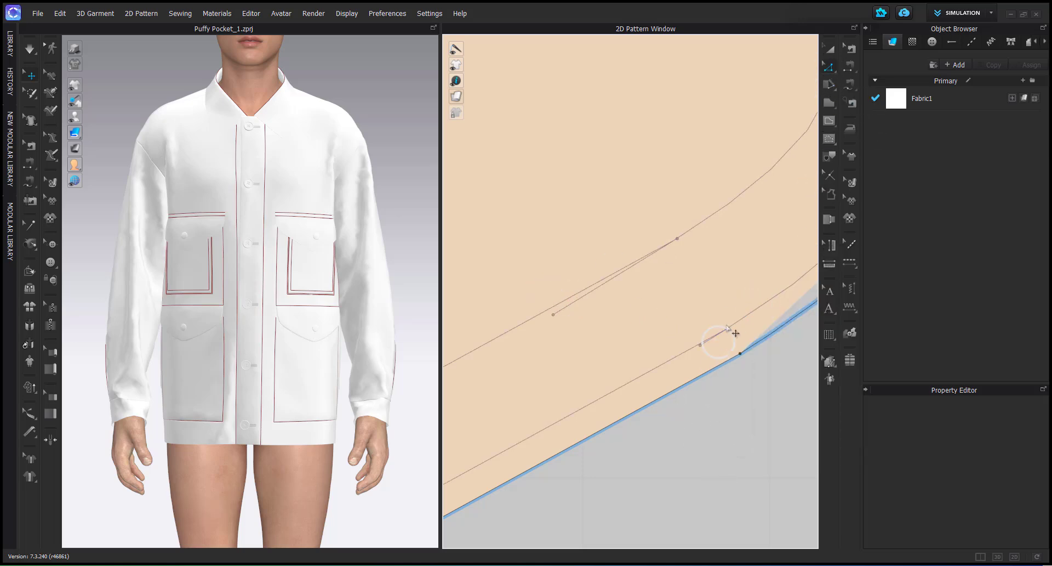
Move the outer corner baseline's overlapping end point back onto the end of the straight baseline
click(700, 345)
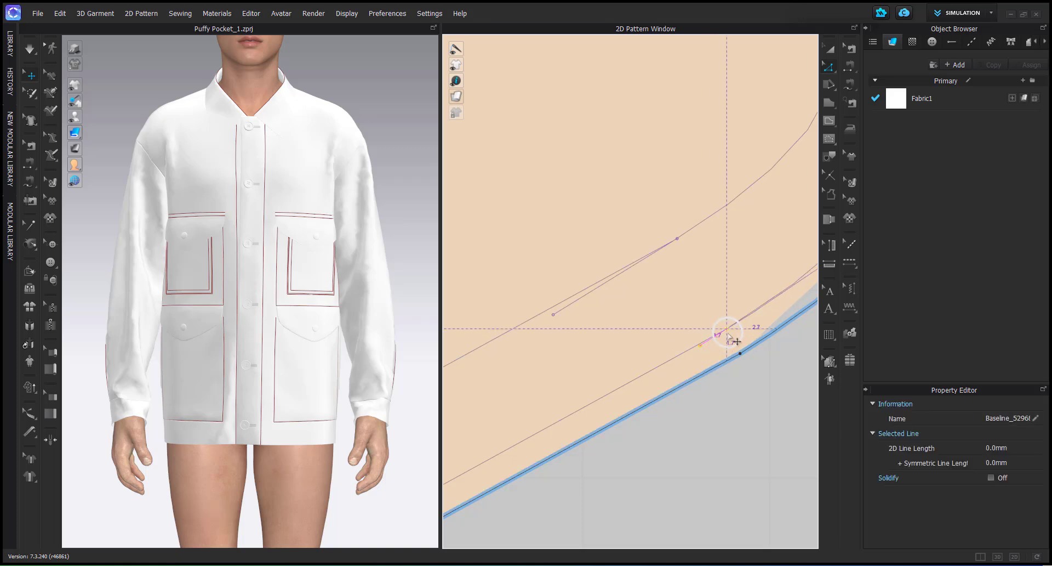
key(d)
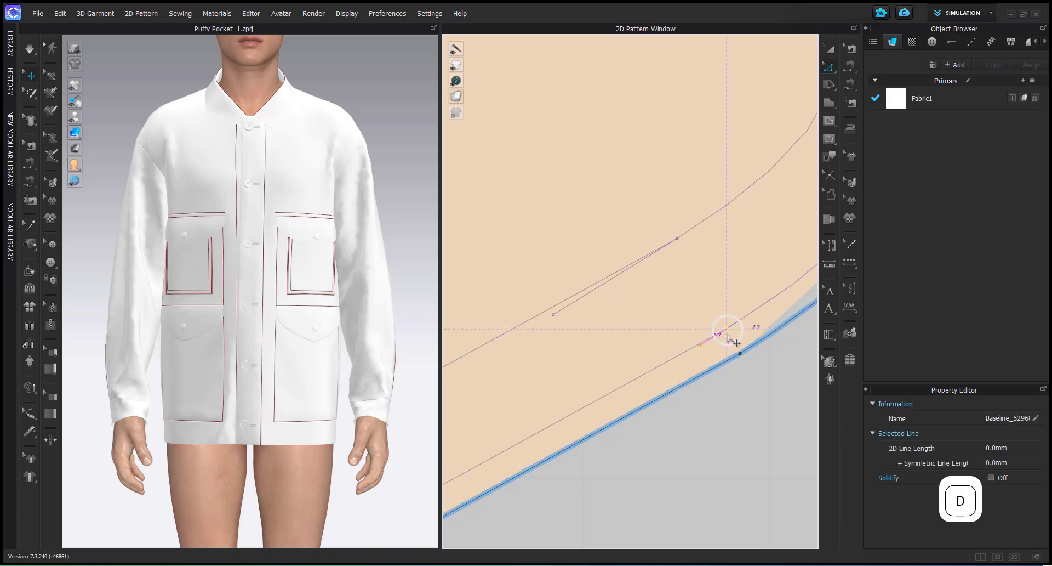
scroll(728, 330, down, 3)
middle_drag(727, 330, 649, 376)
mouse_move(650, 376)
mouse_down()
mouse_move(705, 332)
mouse_move(642, 380)
mouse_move(634, 371)
mouse_up()
scroll(678, 366, up, 2)
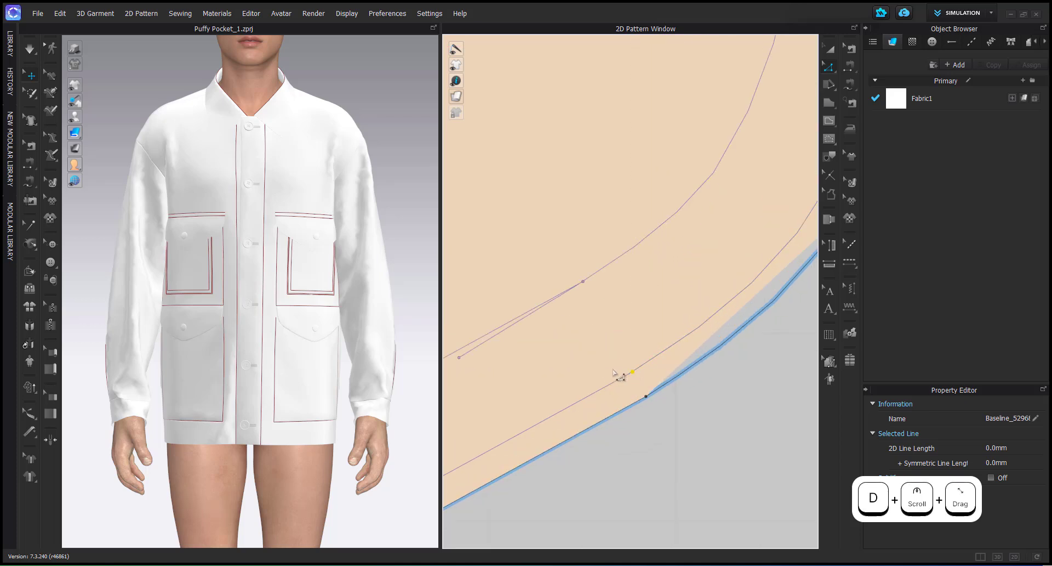
Move the inner corner baseline's overlapping end point onto the end of the adjoining straight baseline
scroll(594, 372, down, 1)
key(d)
drag(518, 362, 623, 309)
scroll(624, 308, up, 1)
click(627, 315)
scroll(628, 317, down, 8)
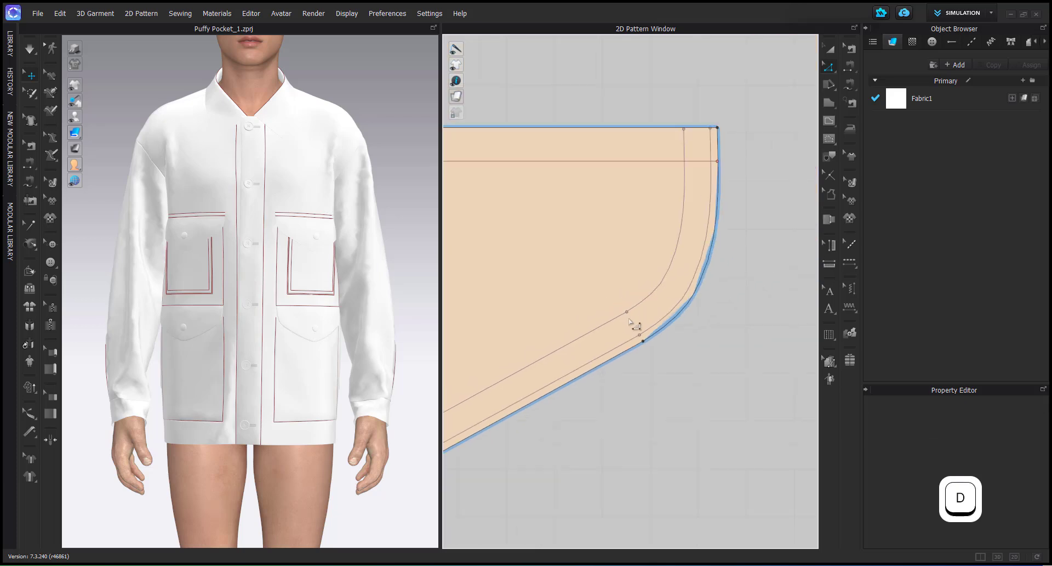
scroll(624, 310, up, 6)
scroll(673, 399, down, 4)
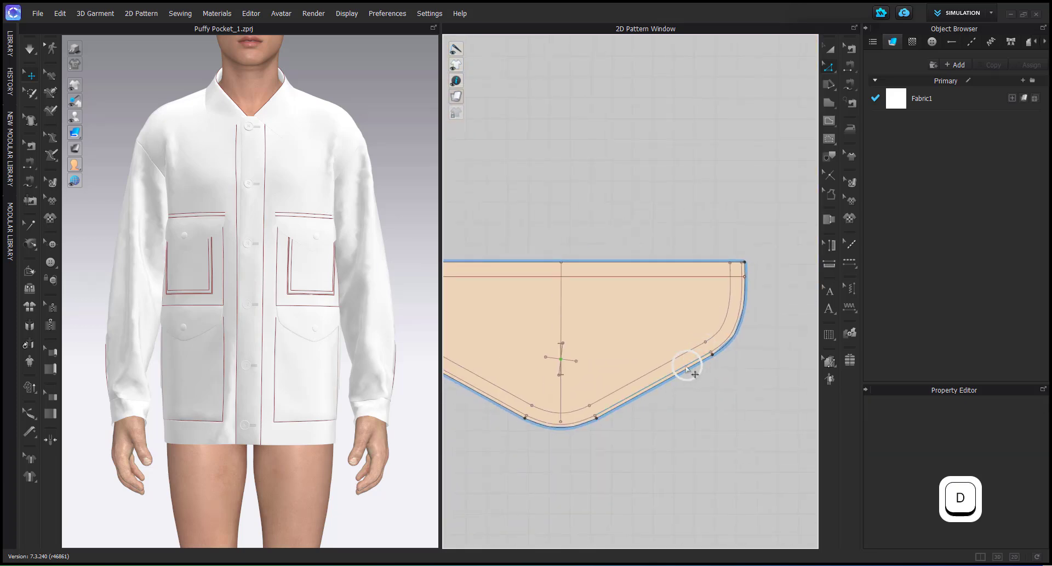
Try to trace both rows of the flap's side and bottom baselines as internal lines
click(676, 355)
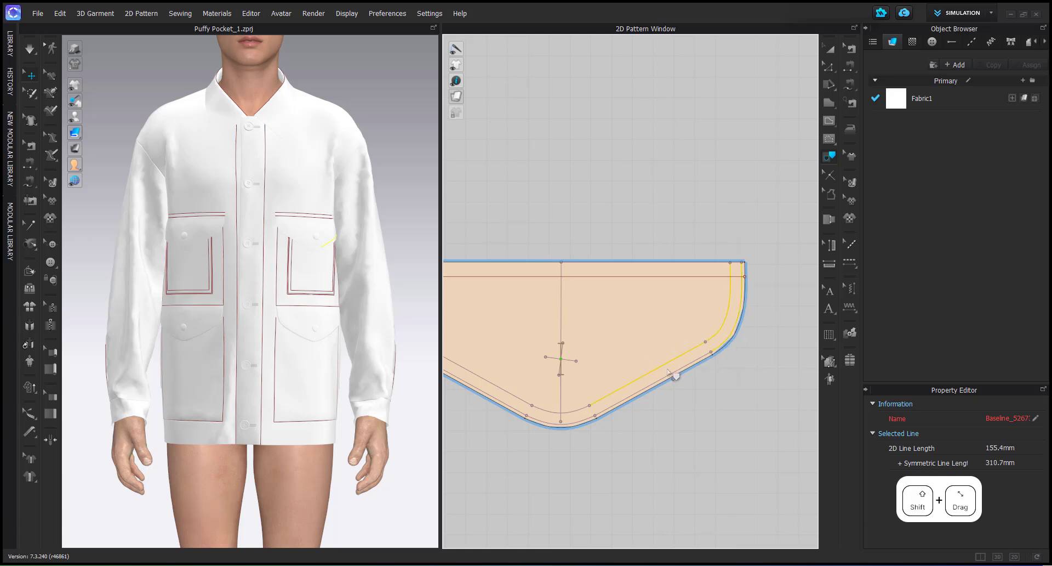
mouse_move(671, 376)
shift+mouse_down()
mouse_move(570, 432)
mouse_move(519, 404)
mouse_move(528, 407)
shift+mouse_up()
shift+click(525, 405)
shift+click(520, 412)
middle_drag(533, 409, 635, 413)
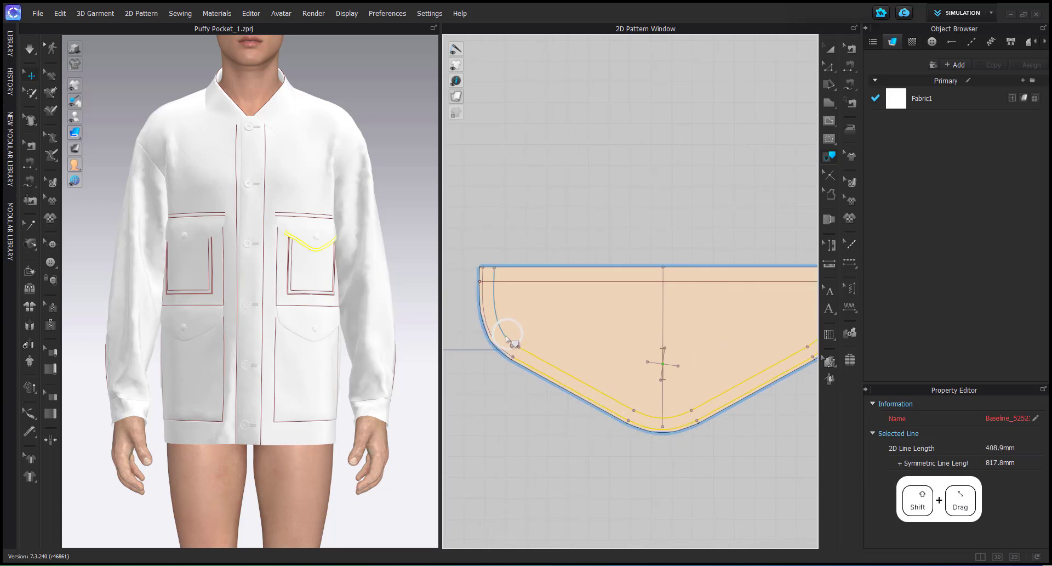
right_click(500, 349)
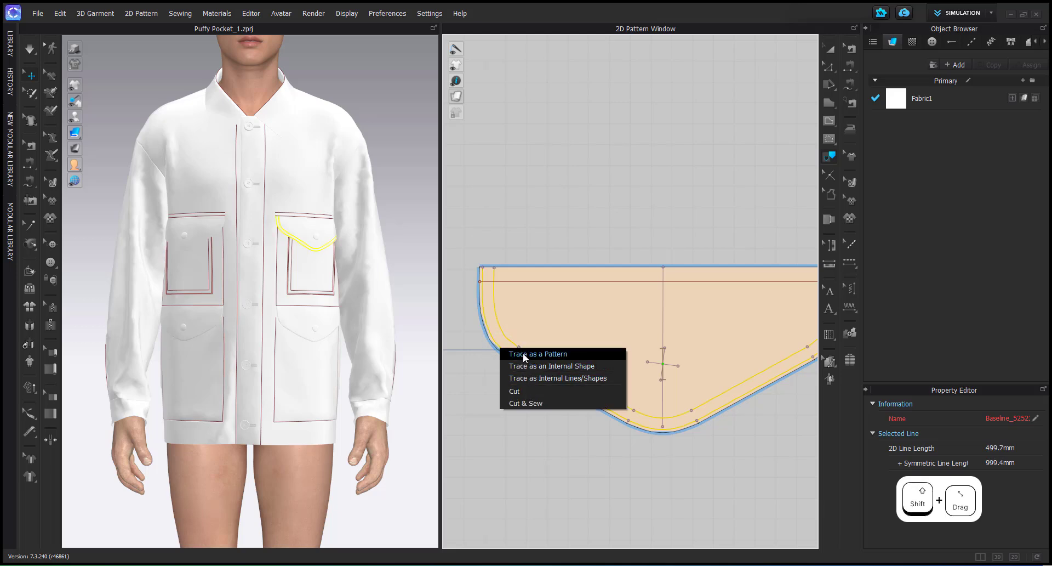
key(Escape)
key(Return)
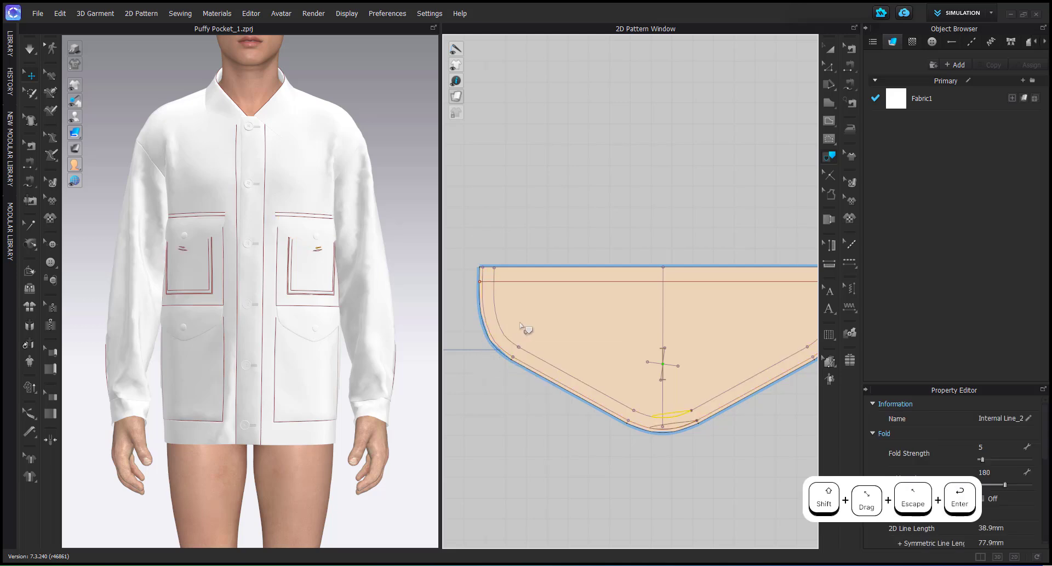
Inspect the traced lines around the flap and undo the trace
click(661, 478)
scroll(682, 445, up, 5)
scroll(716, 404, down, 4)
middle_drag(808, 329, 684, 390)
scroll(685, 356, up, 4)
scroll(696, 428, down, 5)
key(ctrl+z)
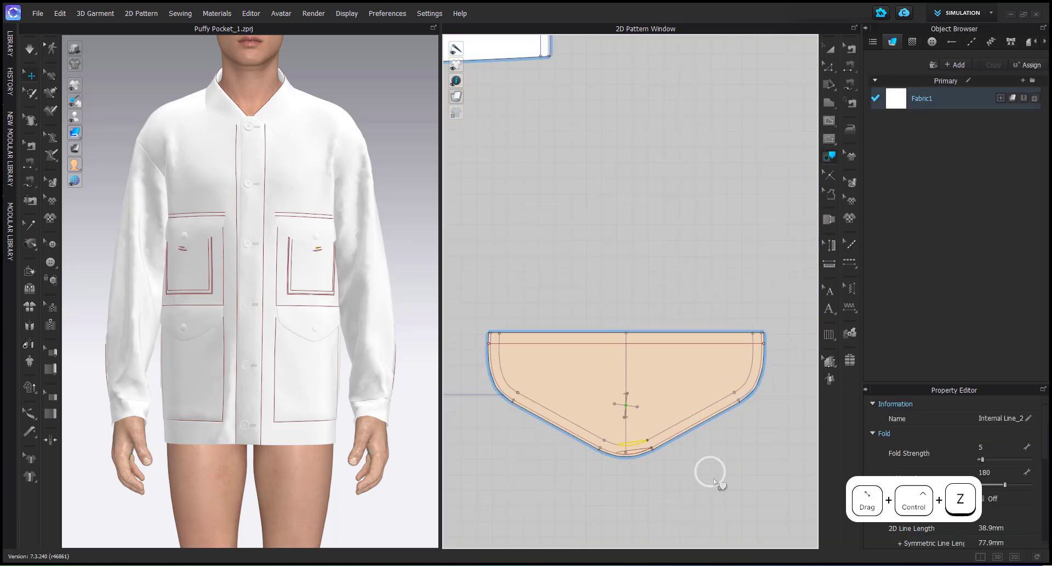
Lock all baselines so they can no longer be selected
click(763, 429)
scroll(761, 415, up, 5)
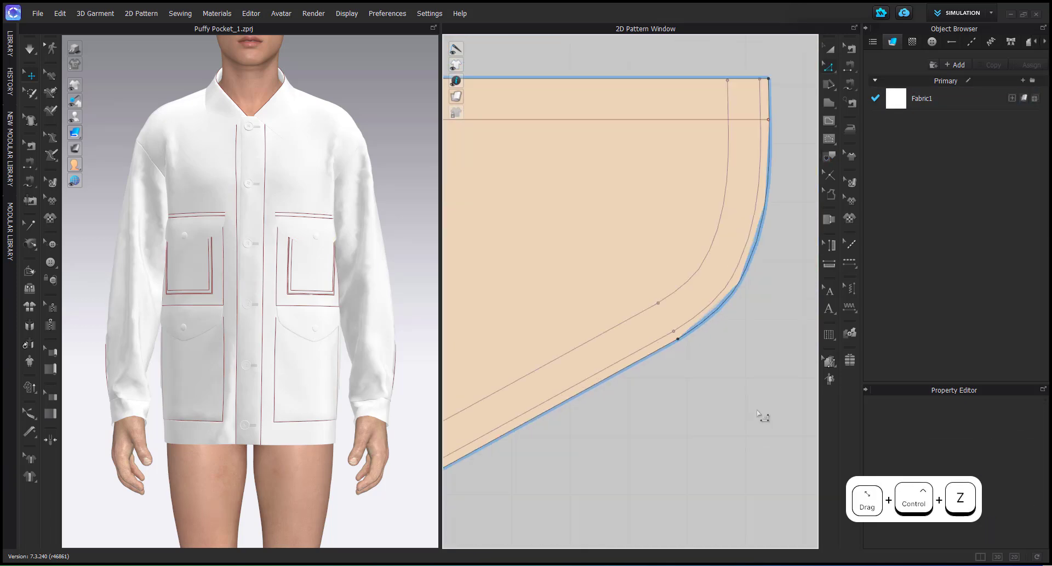
right_click(707, 405)
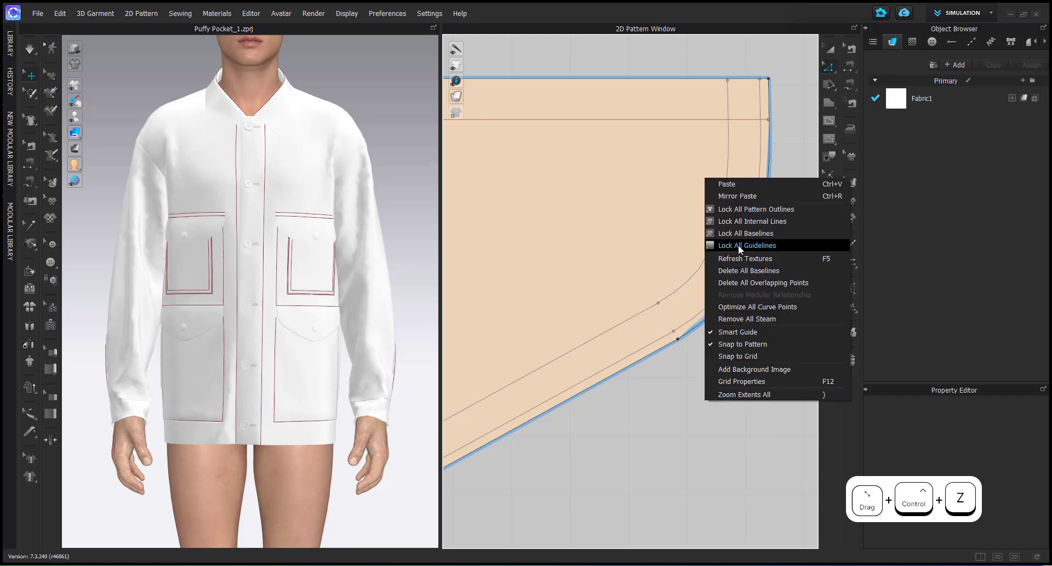
click(738, 244)
Select all side and bottom outline segments of the flap, leaving out the top edge, and open Offset as Internal Line
key(z)
click(636, 362)
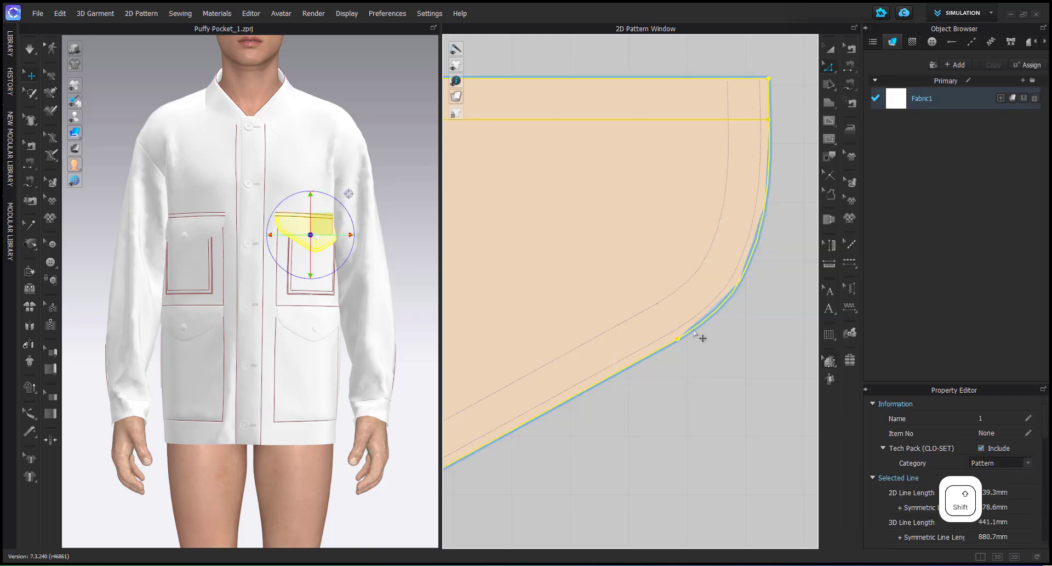
scroll(655, 376, down, 3)
scroll(620, 382, up, 1)
shift+click(617, 379)
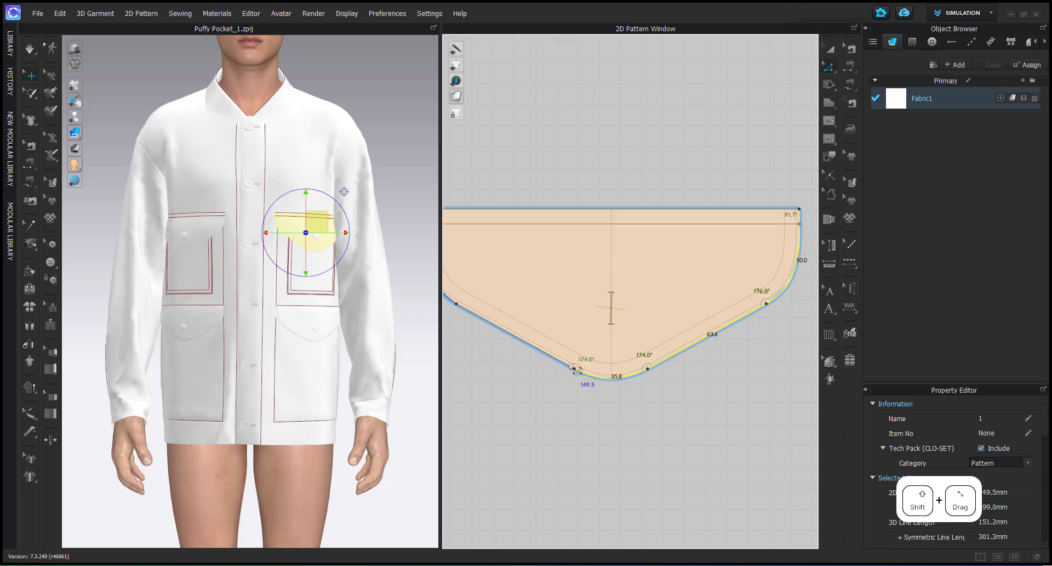
shift+double_click(570, 364)
shift+middle_drag(570, 364, 524, 409)
key(ctrl+z)
shift+click(598, 360)
shift+click(511, 311)
scroll(700, 350, up, 3)
scroll(700, 351, up, 2)
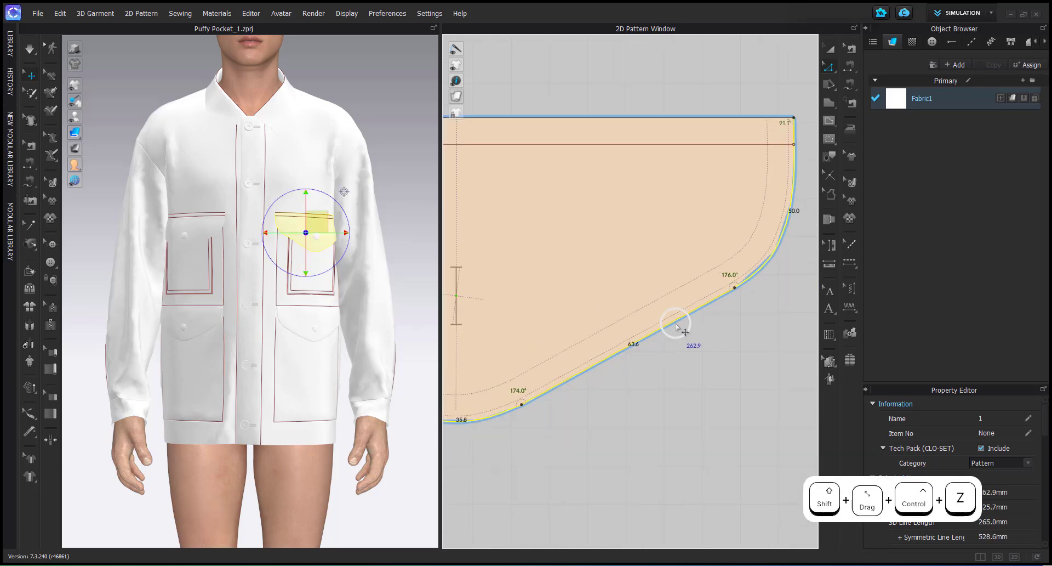
right_click(675, 325)
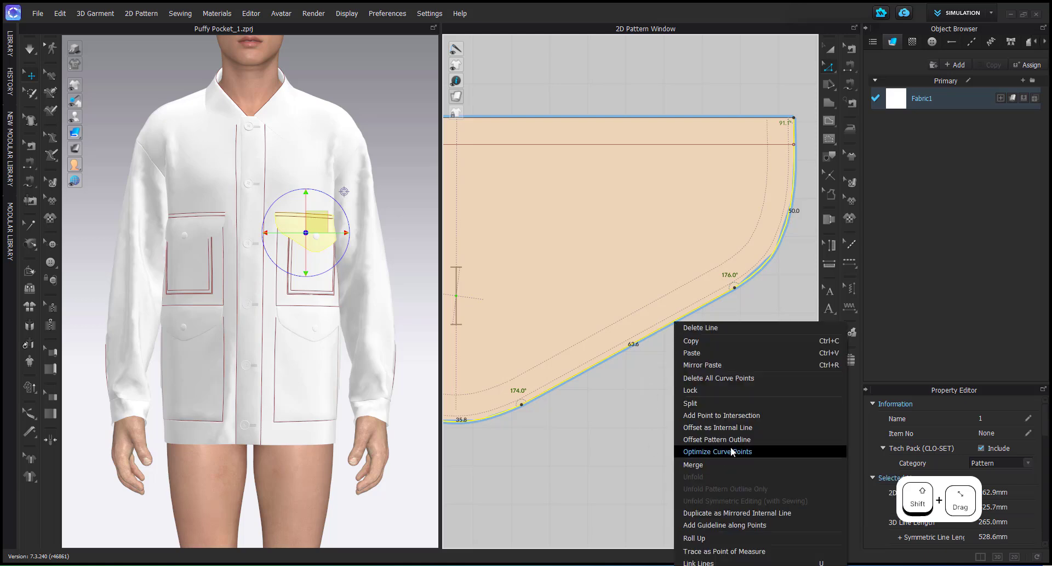
click(738, 426)
Create two internal offset lines with individual distances from the previous line, 1.5 mm for the first and 5.5 mm for the second
drag(488, 180, 473, 187)
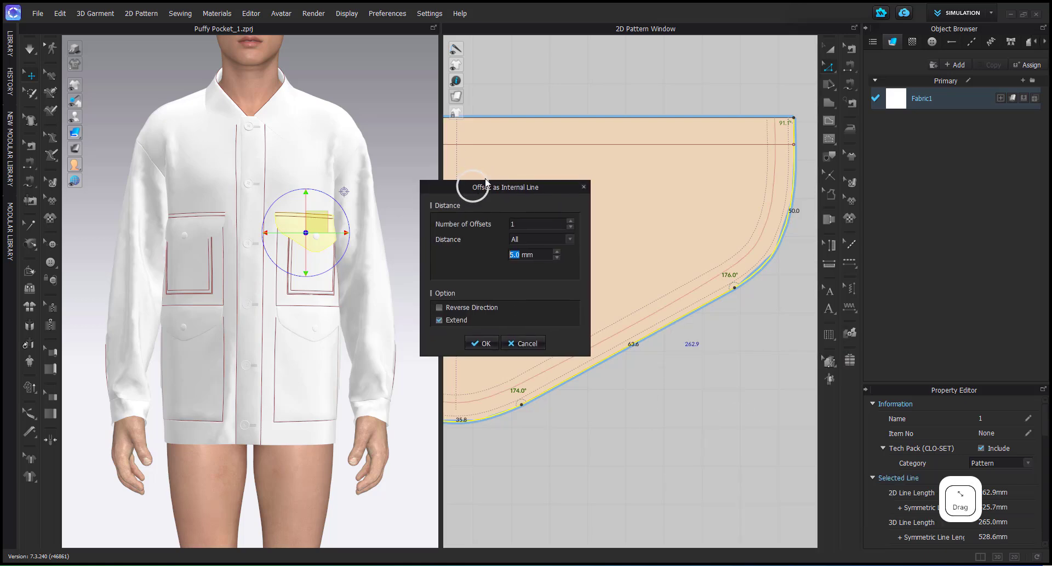
click(571, 220)
click(548, 239)
click(516, 277)
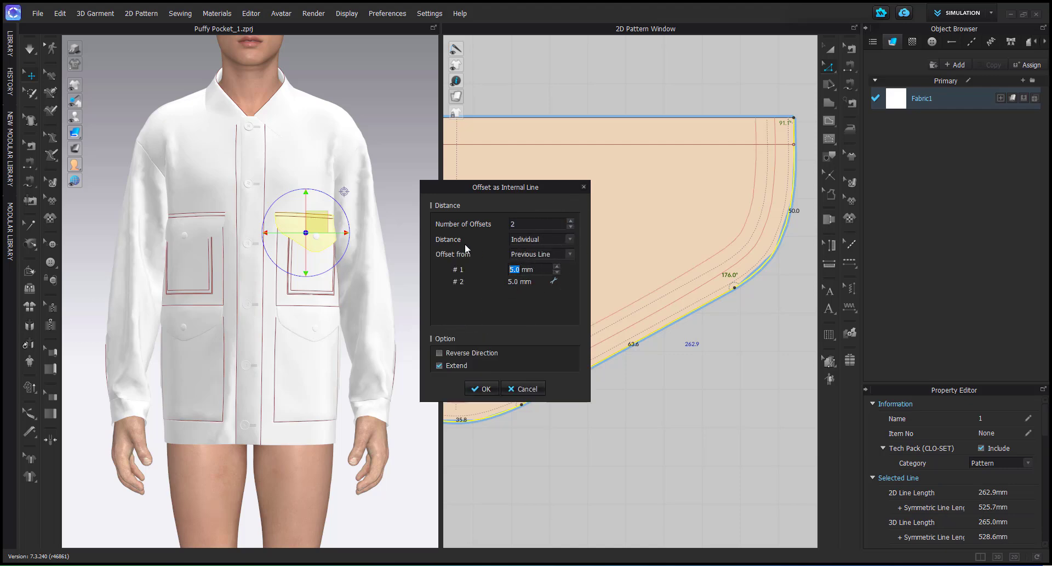
text(1.5)
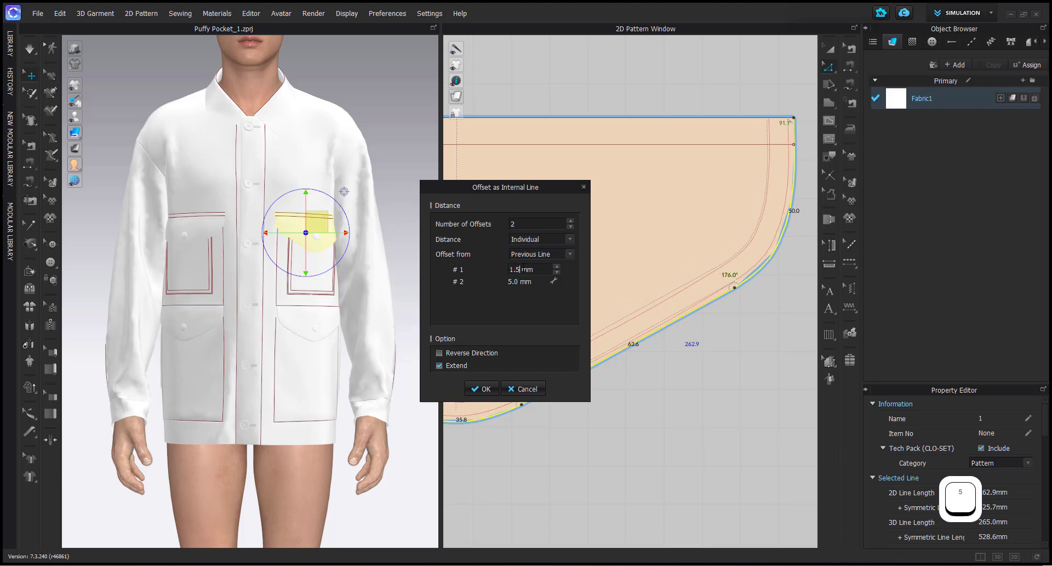
click(514, 282)
text(5.5)
click(485, 390)
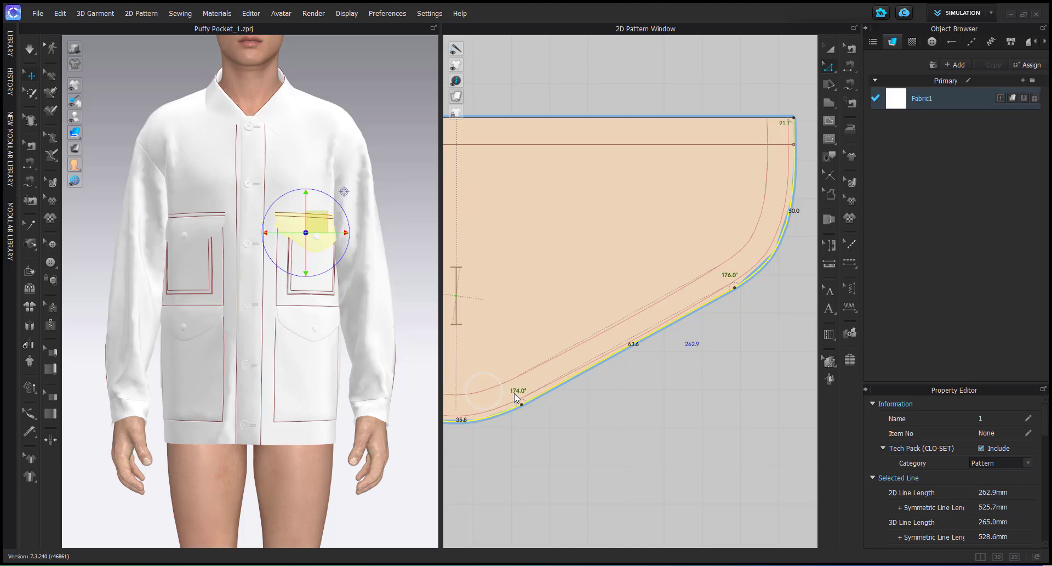
Examine the two new internal offset lines along the flap's sides, rounded corners and bottom tip
click(623, 443)
scroll(622, 444, down, 3)
middle_drag(622, 444, 639, 359)
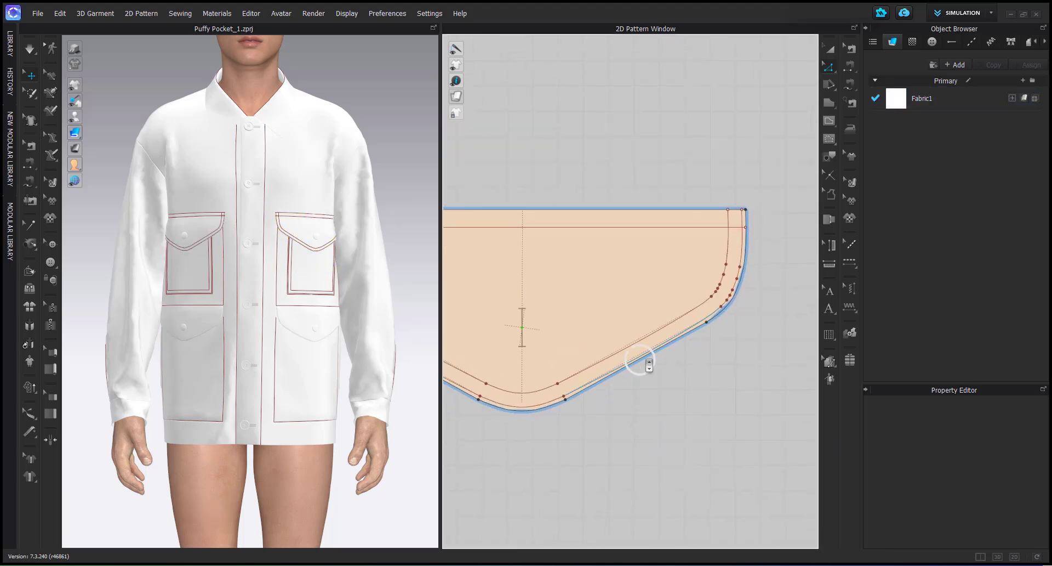
scroll(746, 247, up, 4)
scroll(755, 269, down, 2)
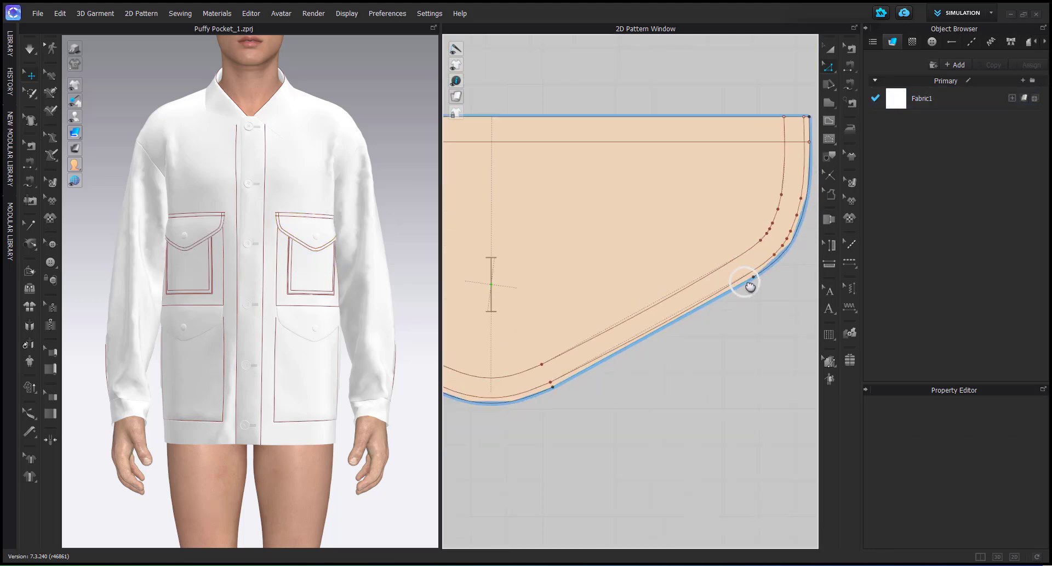
scroll(750, 277, down, 2)
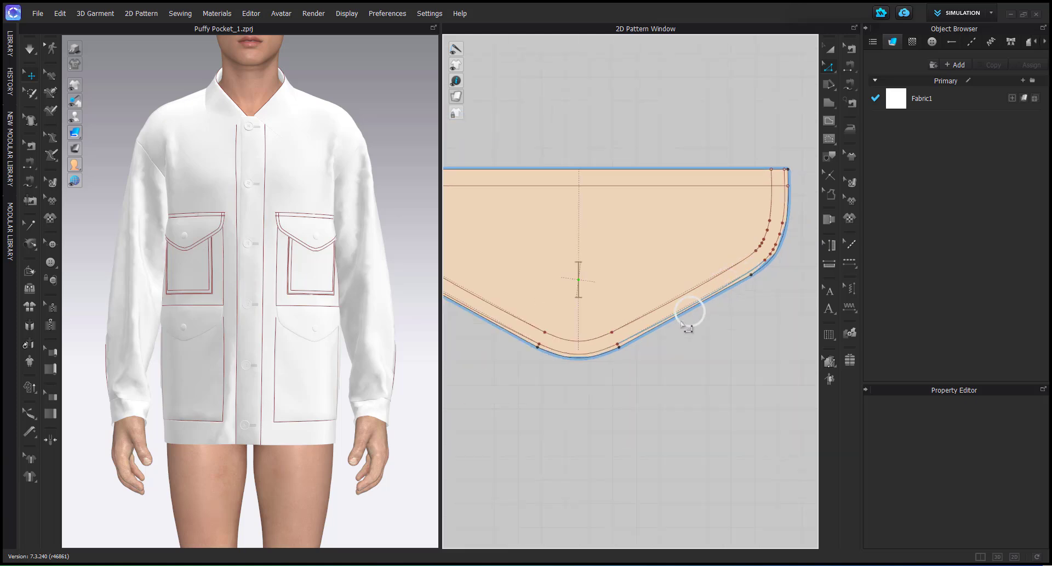
middle_drag(565, 334, 632, 335)
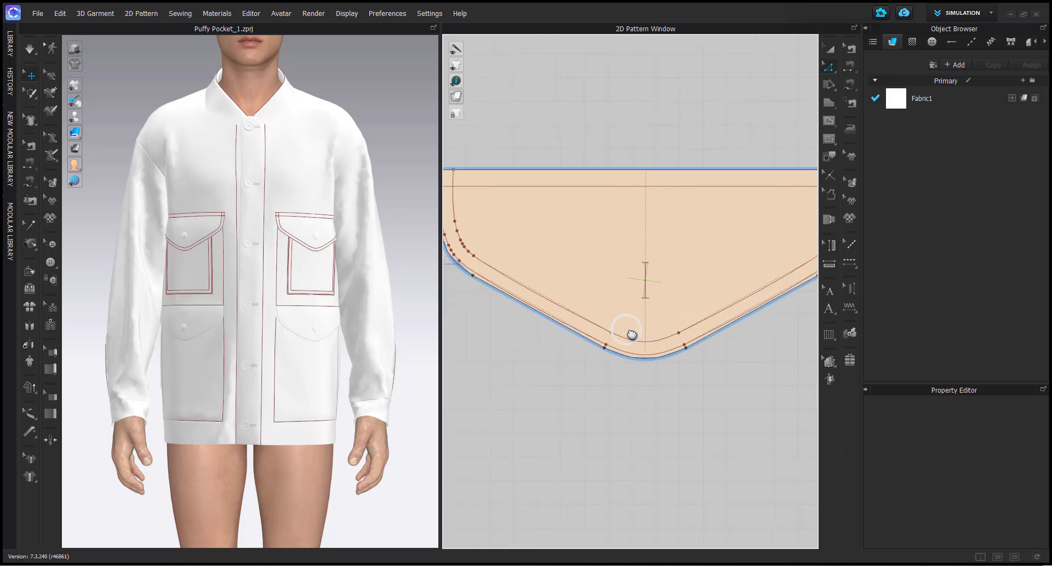
middle_drag(604, 303, 516, 313)
scroll(695, 304, up, 5)
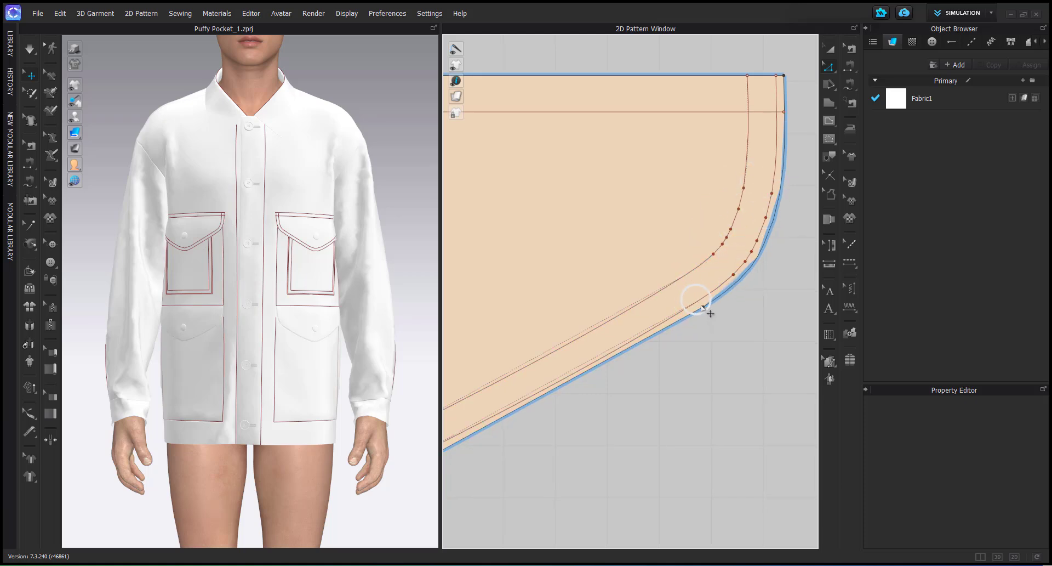
key(v)
scroll(702, 312, up, 2)
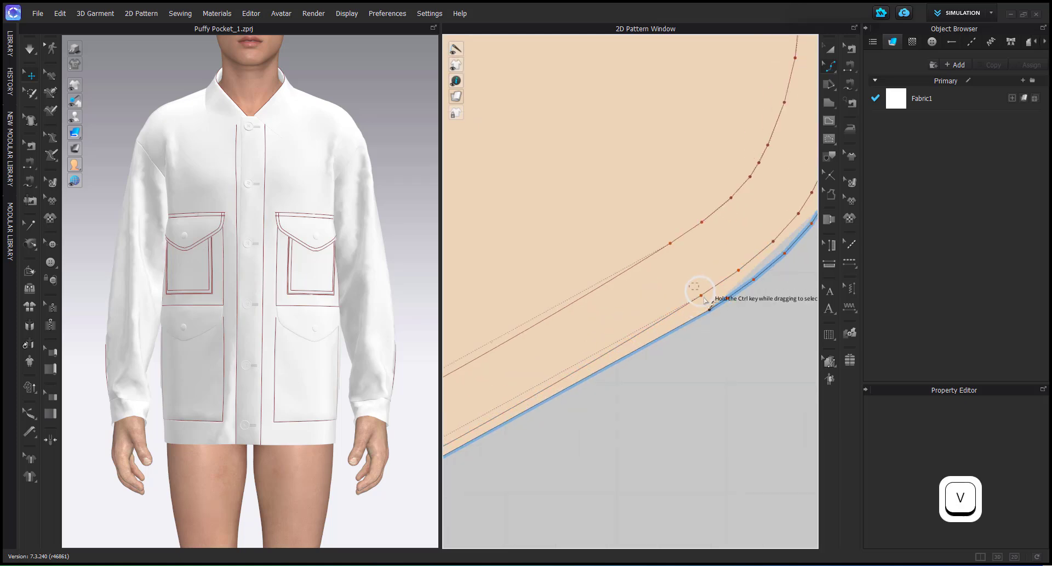
click(707, 300)
click(711, 332)
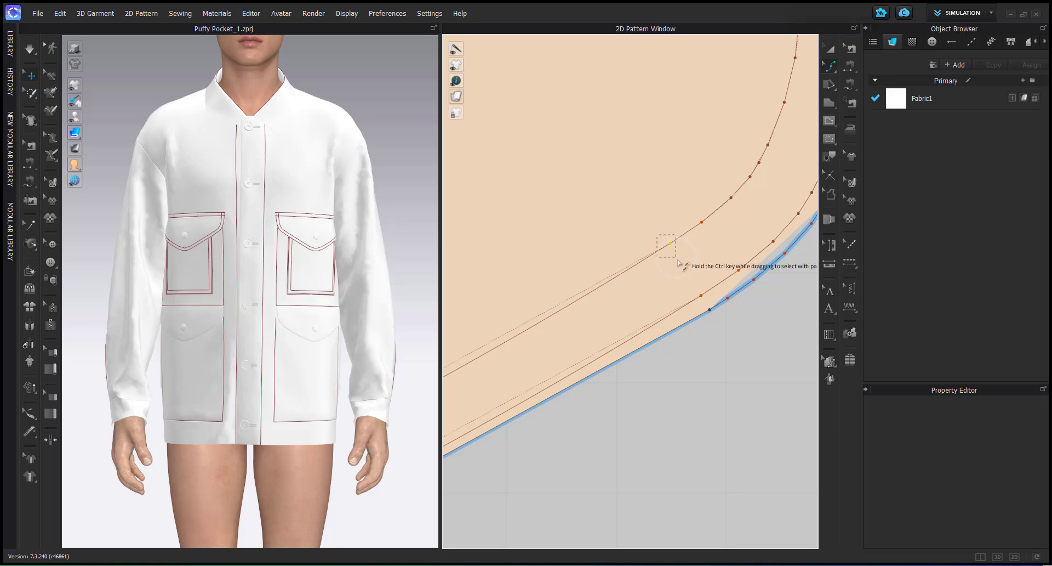
shift+drag(680, 264, 697, 286)
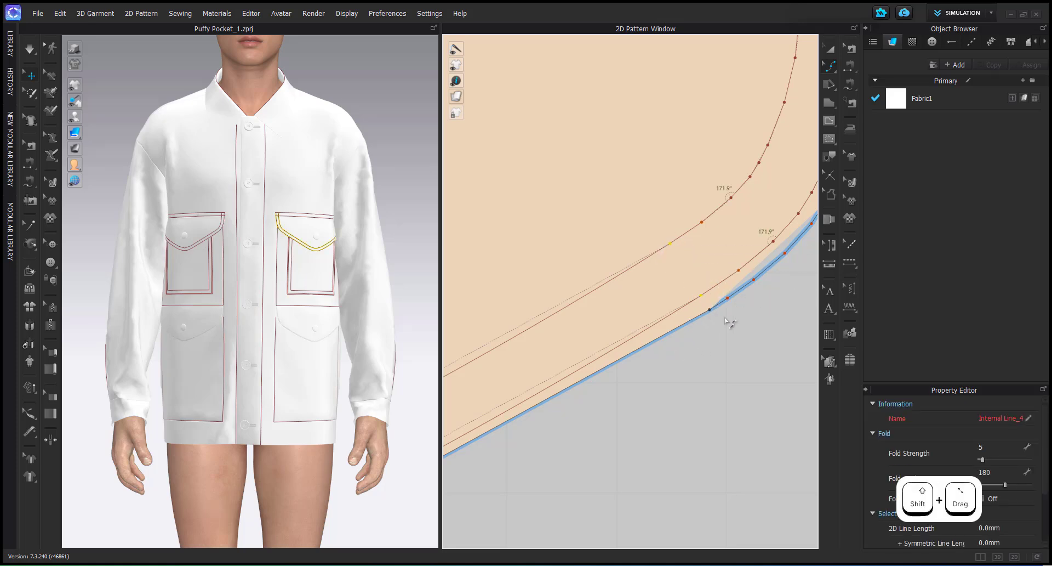
right_click(704, 296)
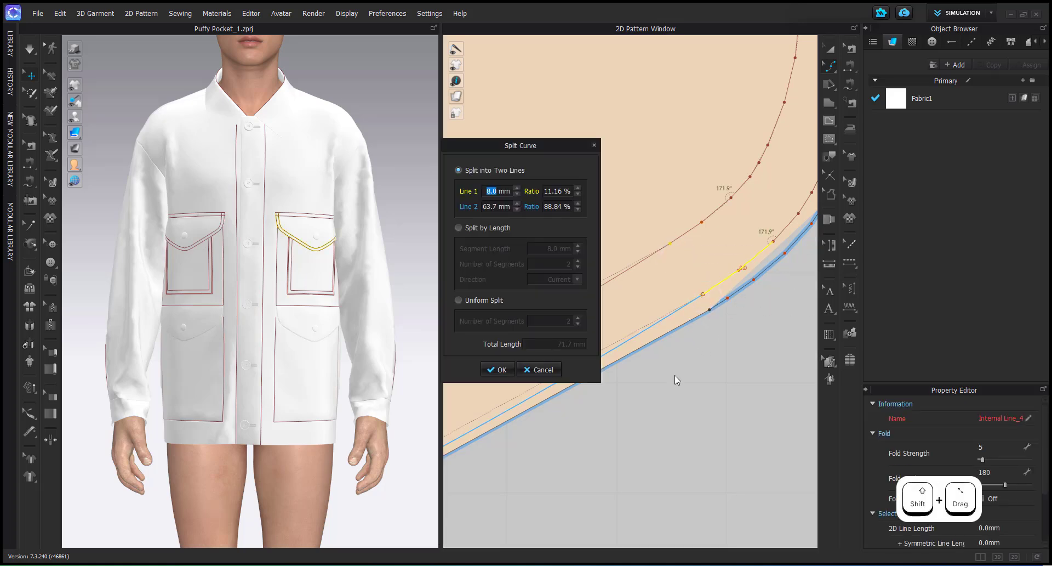
click(553, 369)
Convert the curve point at the lower end of the flap's right corner to a segment point on both offset lines
key(v)
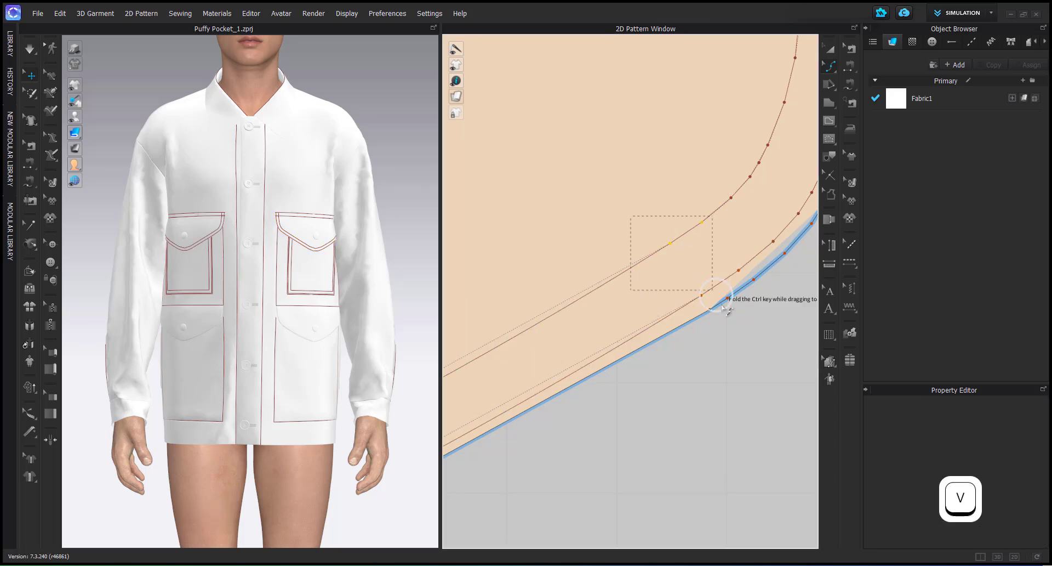
right_click(702, 297)
click(689, 309)
drag(667, 272, 707, 308)
right_click(702, 297)
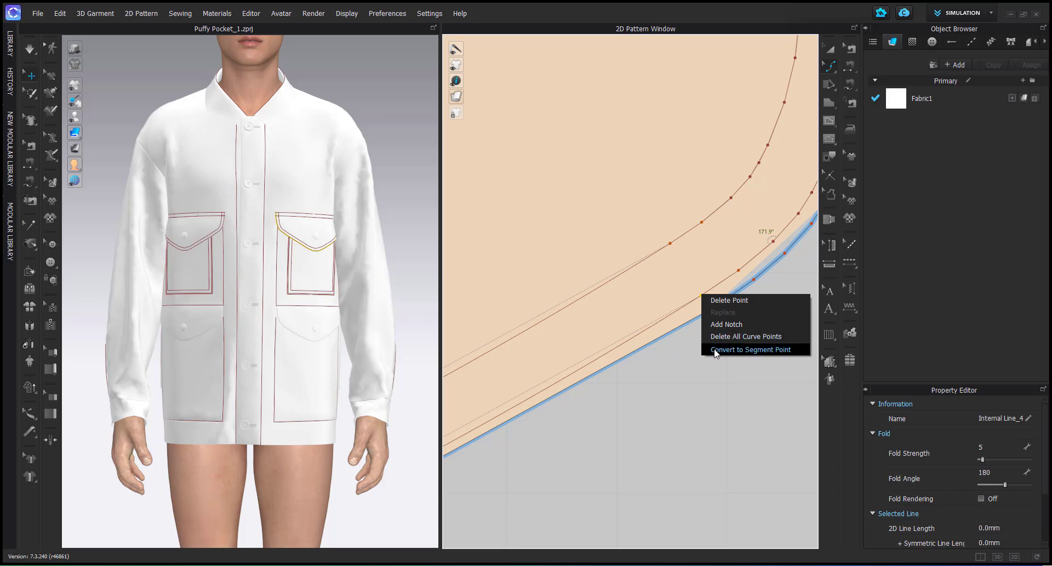
click(716, 350)
drag(635, 217, 689, 272)
right_click(676, 247)
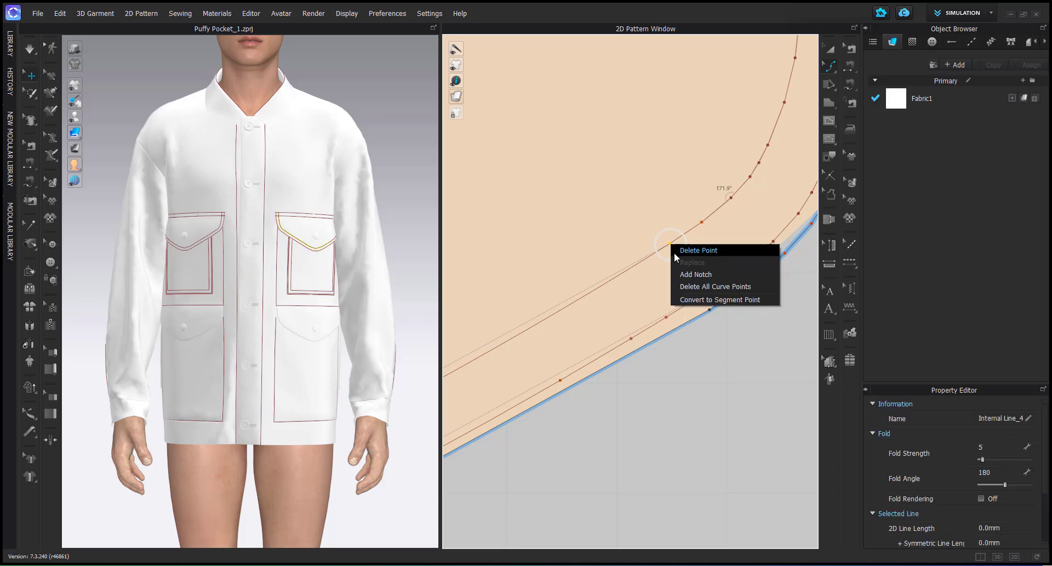
click(680, 299)
Delete the curve points along the flap's right diagonal on both offset lines
scroll(697, 315, down, 5)
middle_drag(703, 371, 717, 347)
click(717, 346)
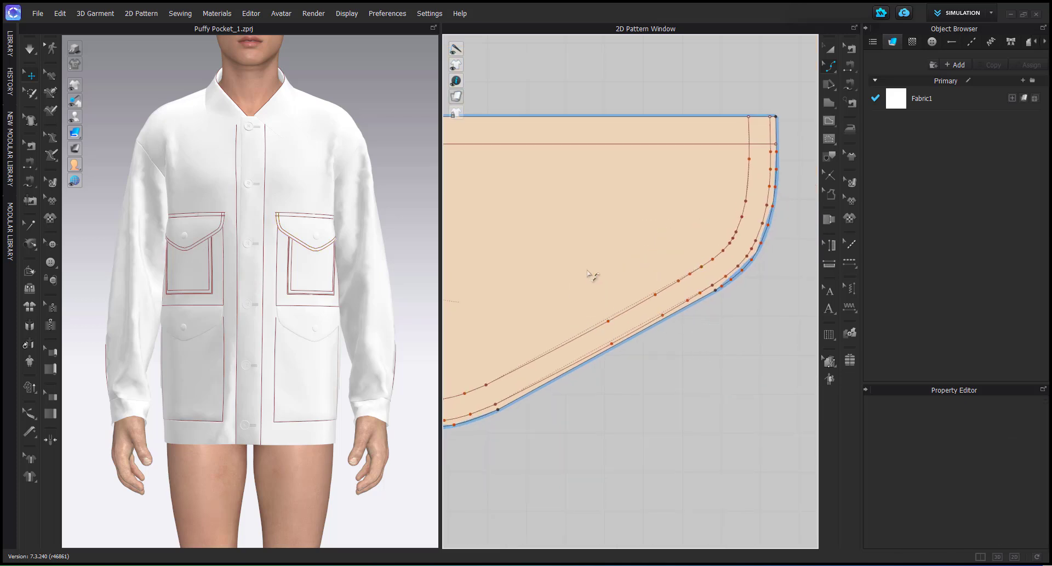
drag(573, 227, 700, 371)
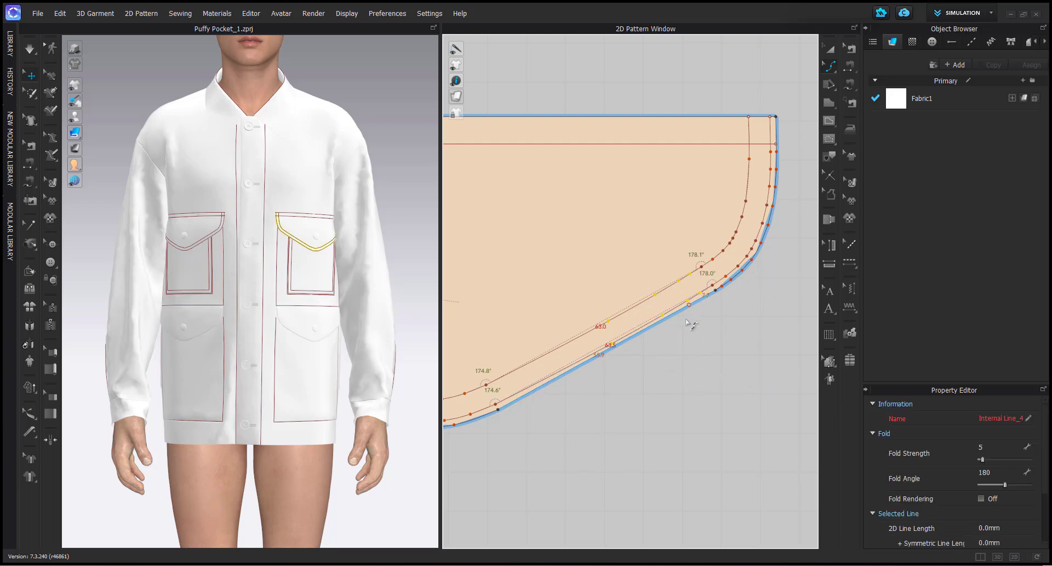
key(Delete)
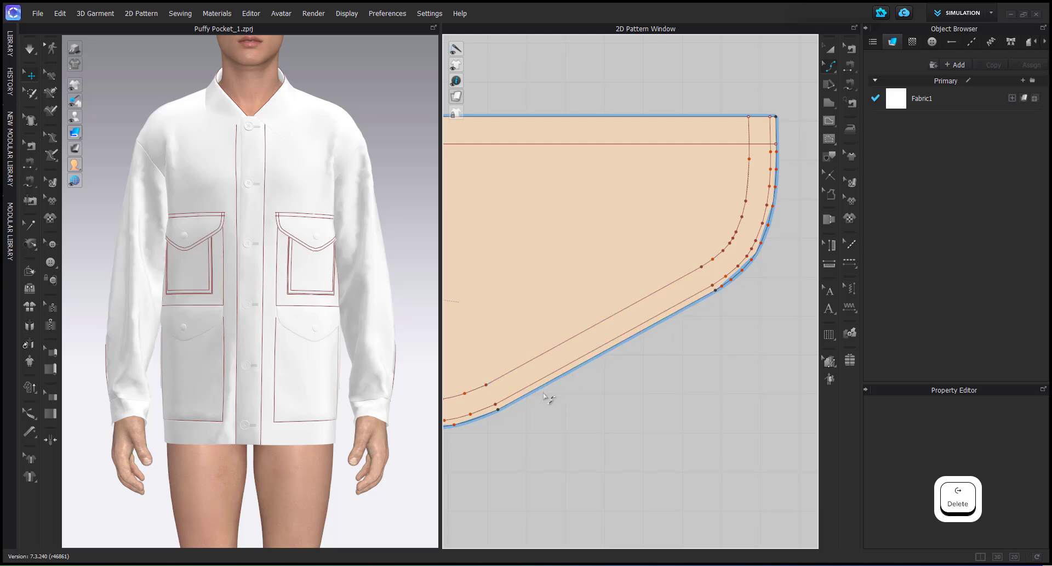
Convert the left corner's end points on both offset lines to segment points and delete the curve points along the left diagonal
scroll(744, 357, down, 3)
scroll(583, 314, up, 6)
drag(582, 252, 568, 276)
right_click(567, 272)
click(597, 327)
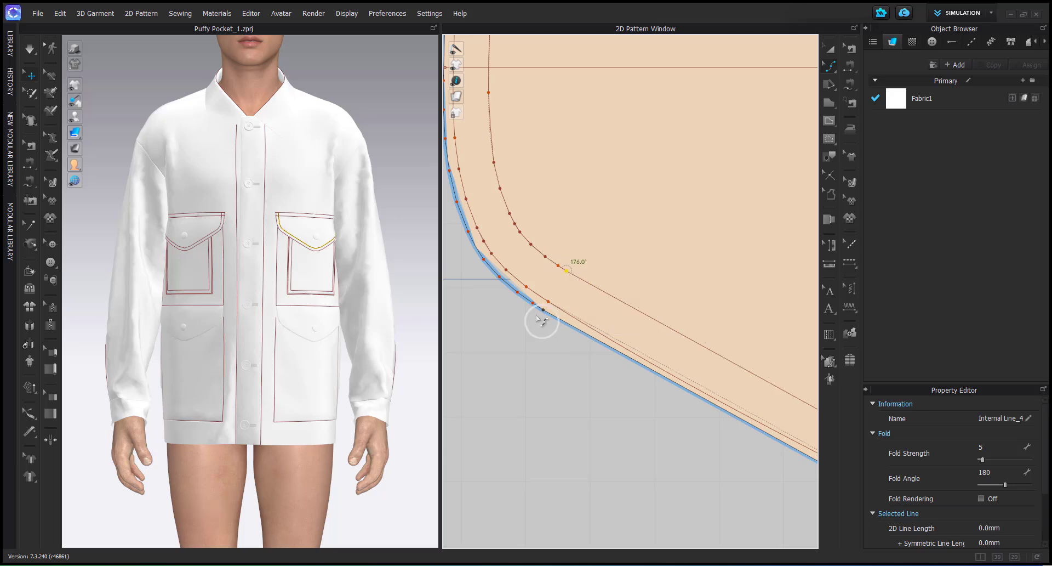
right_click(550, 301)
click(565, 352)
scroll(519, 307, down, 3)
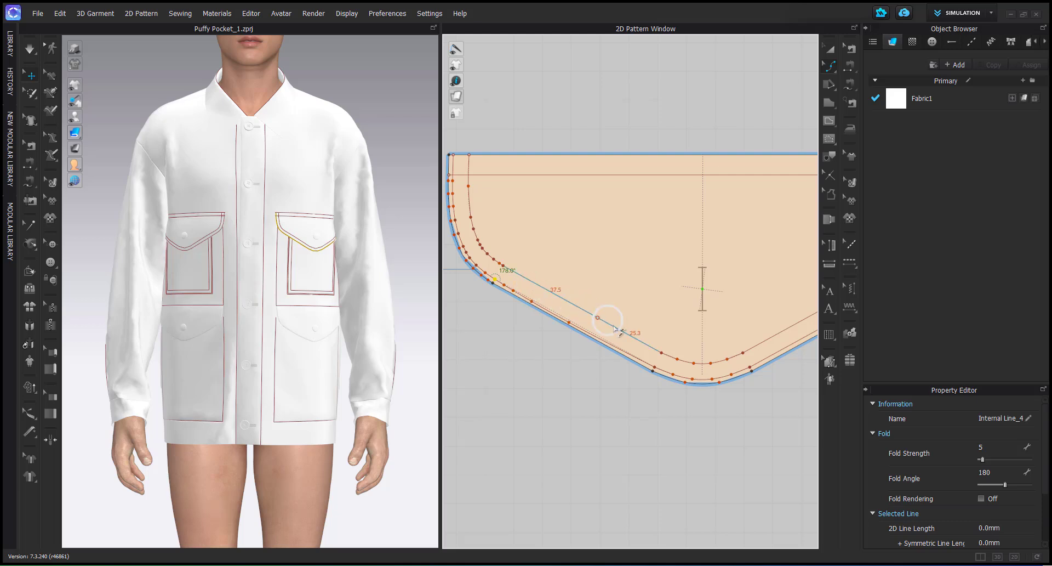
scroll(496, 318, up, 3)
shift+drag(491, 335, 608, 244)
Convert the points around the flap's rounded left corner on both offset lines to curve points
key(z)
scroll(681, 371, down, 5)
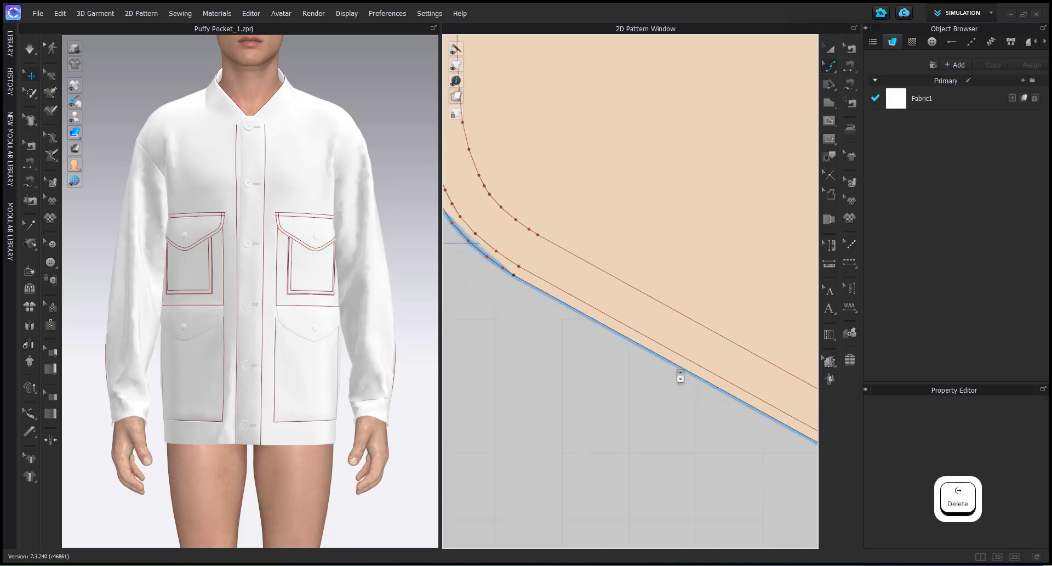
scroll(589, 392, down, 2)
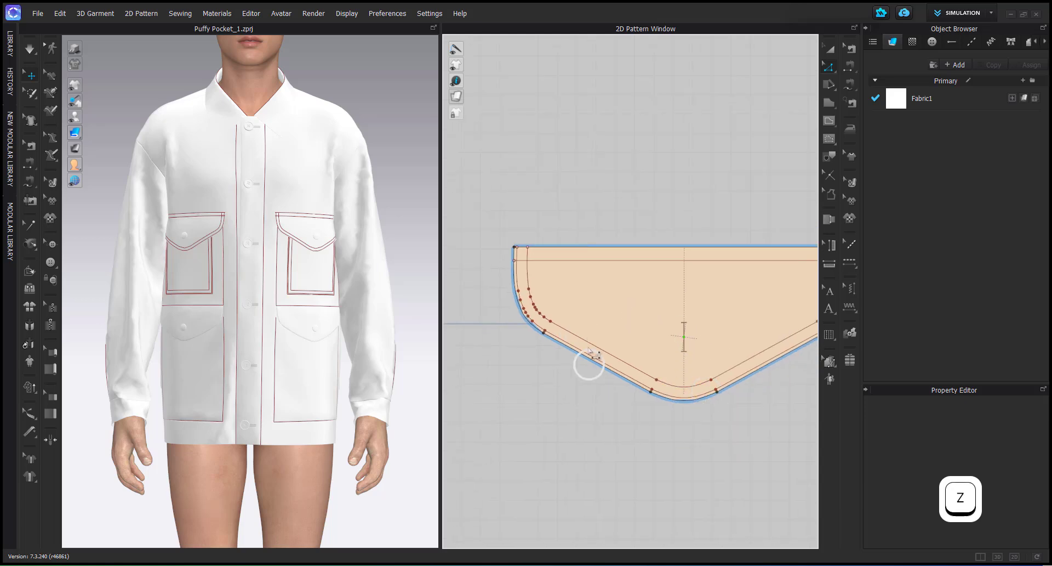
scroll(589, 351, up, 3)
scroll(510, 244, down, 1)
drag(472, 212, 570, 303)
right_click(562, 294)
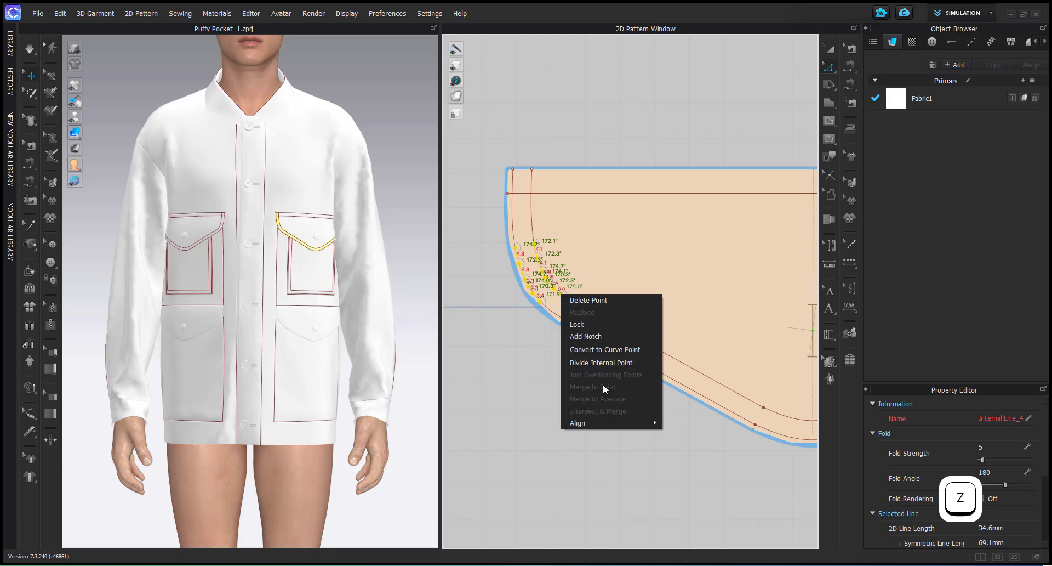
click(589, 350)
Convert the points around the flap's rounded right corner on both offset lines to curve points
scroll(613, 348, down, 4)
middle_drag(594, 354, 436, 348)
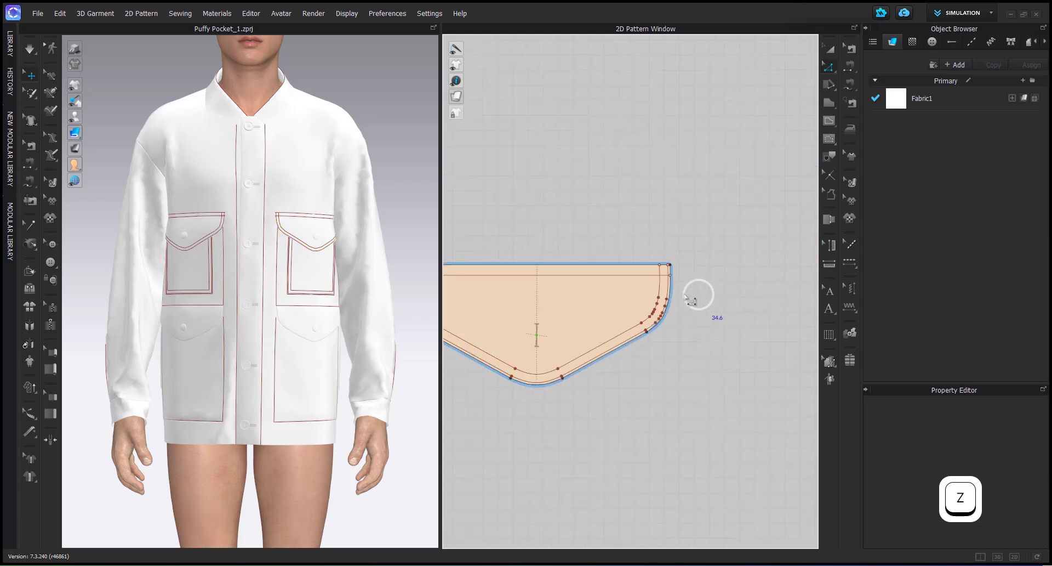
scroll(695, 293, up, 5)
drag(687, 287, 579, 376)
right_click(579, 375)
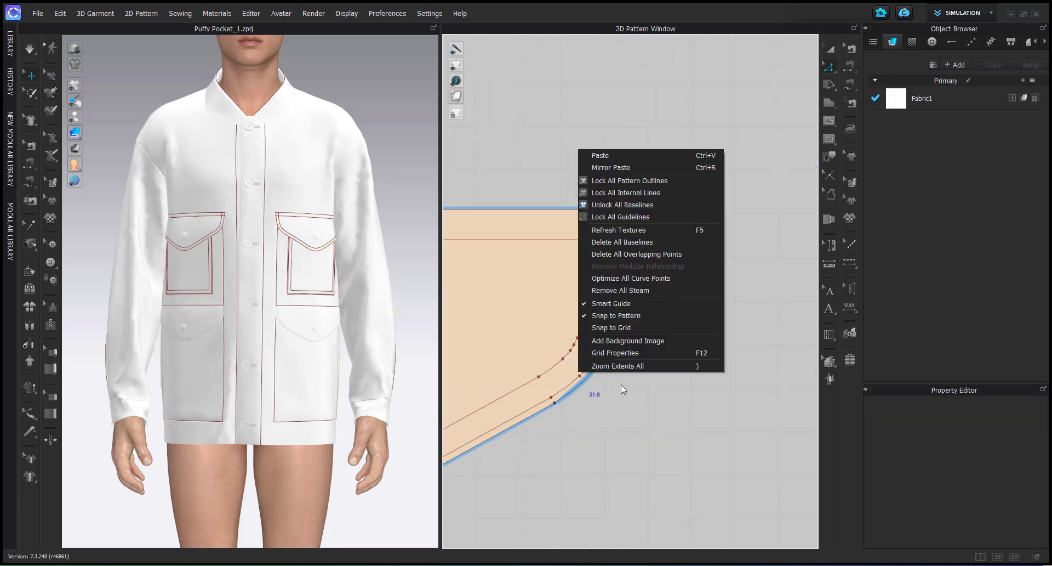
click(637, 384)
key(ctrl+z)
right_click(580, 377)
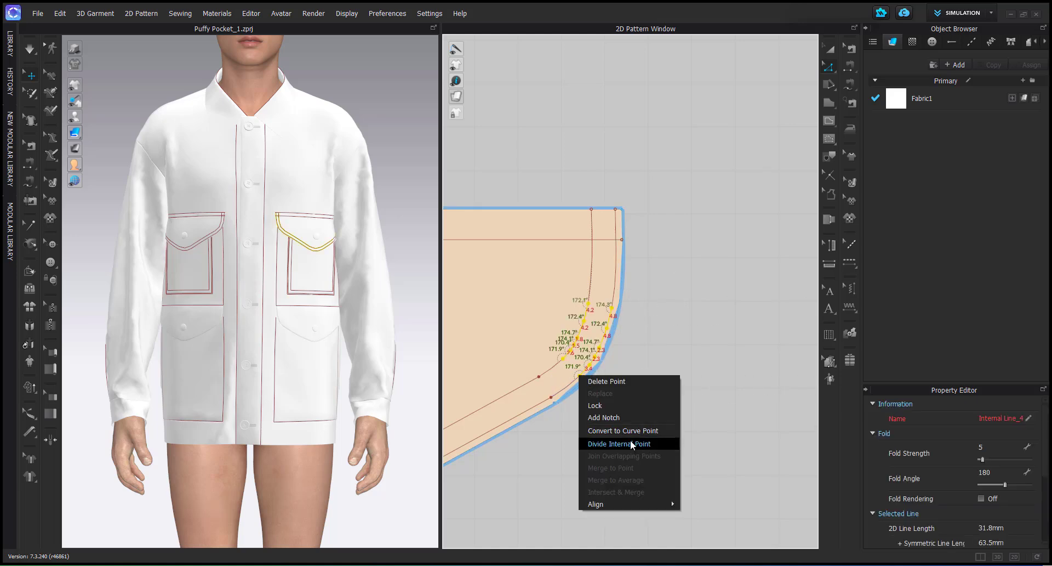
click(634, 432)
Move the lower pocket's flap pattern below the large lower pocket pattern to free up space
scroll(634, 457, down, 6)
middle_drag(521, 476, 576, 359)
scroll(579, 359, up, 2)
scroll(585, 357, up, 2)
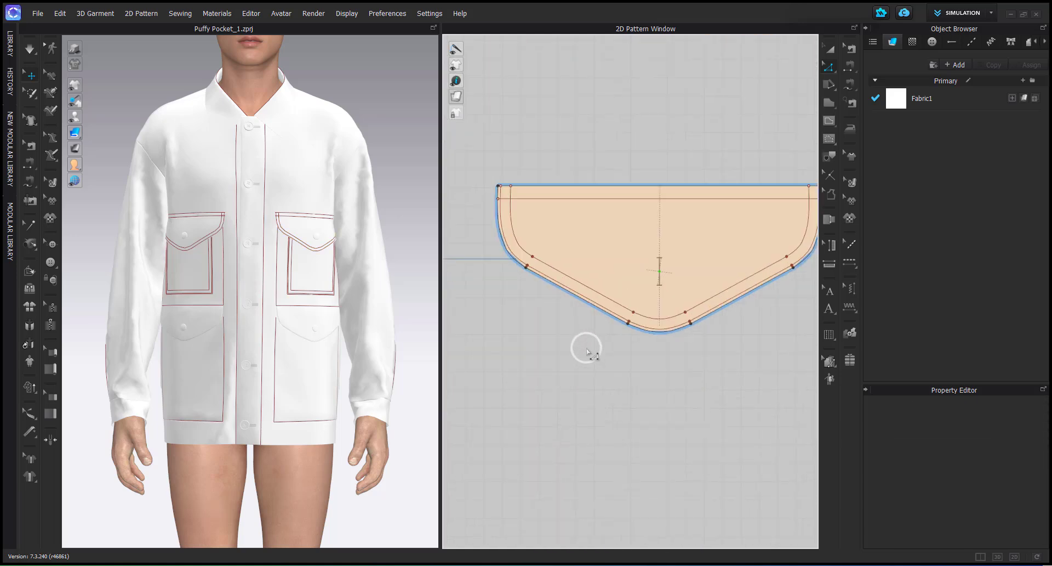
scroll(583, 351, down, 4)
middle_drag(568, 298, 676, 251)
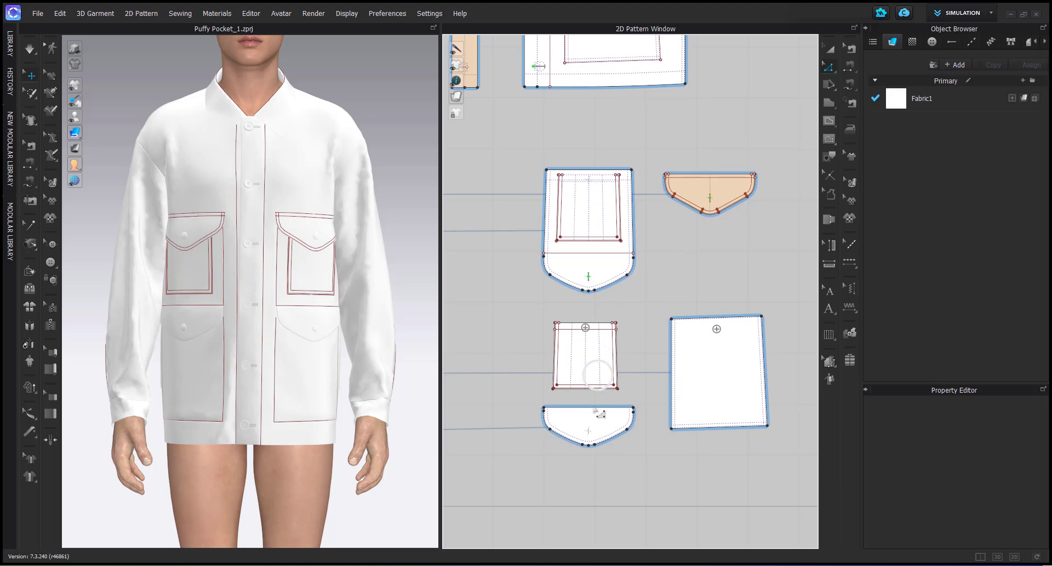
key(a)
drag(584, 420, 732, 470)
scroll(580, 355, up, 3)
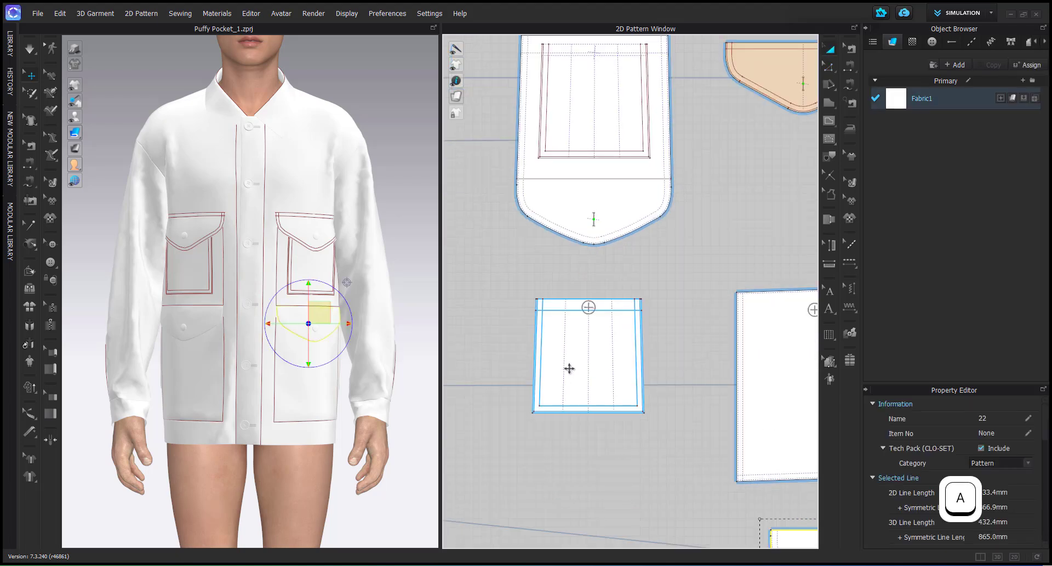
Create a Layer Clone (Over) of the chest pocket flap and move the clone above the original
scroll(569, 368, down, 1)
middle_drag(573, 370, 559, 369)
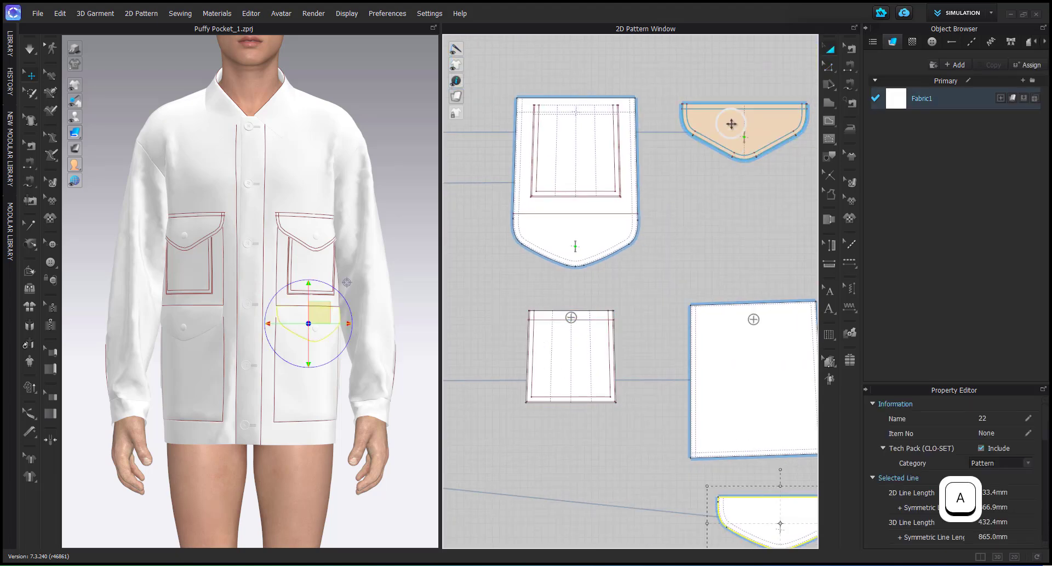
right_click(733, 126)
click(712, 128)
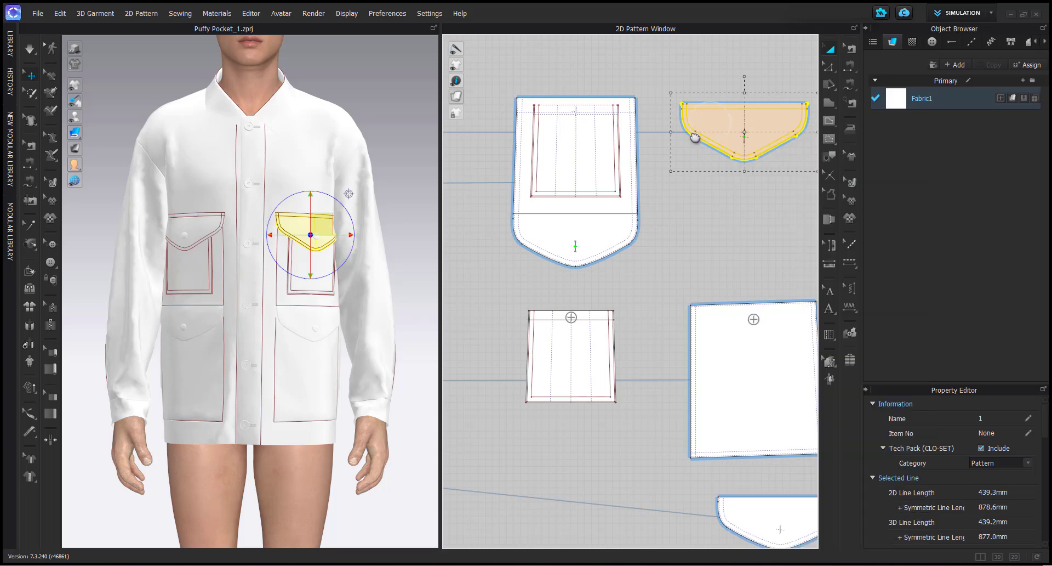
middle_drag(695, 137, 650, 159)
right_click(672, 140)
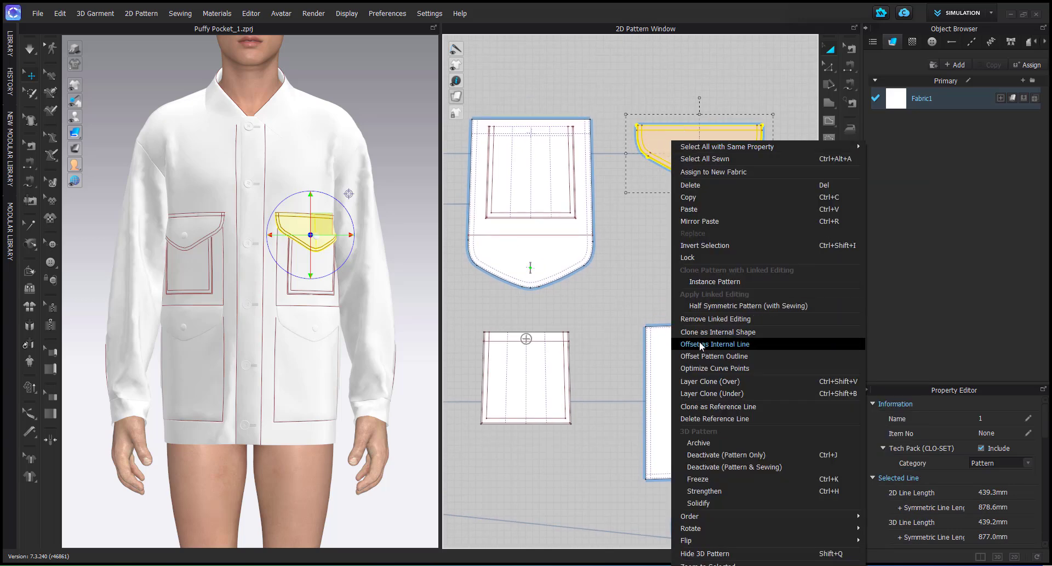
click(700, 385)
shift+click(708, 230)
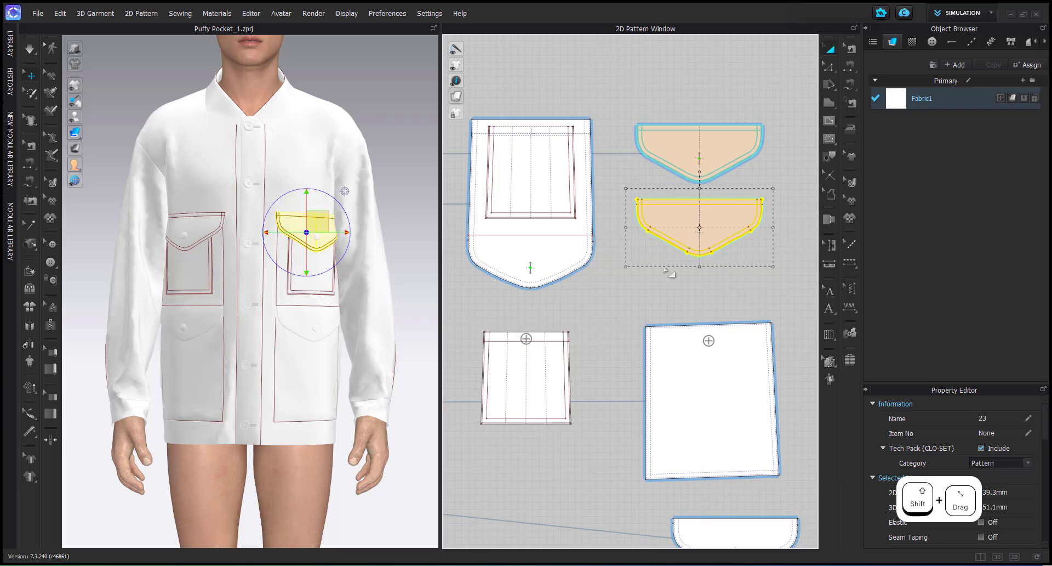
mouse_move(676, 226)
shift+mouse_down()
mouse_move(674, 66)
mouse_move(674, 79)
shift+mouse_up()
Move the small chest pocket pattern down, create a Layer Clone (Over) of it and place the clone directly above the original
middle_drag(538, 376, 593, 286)
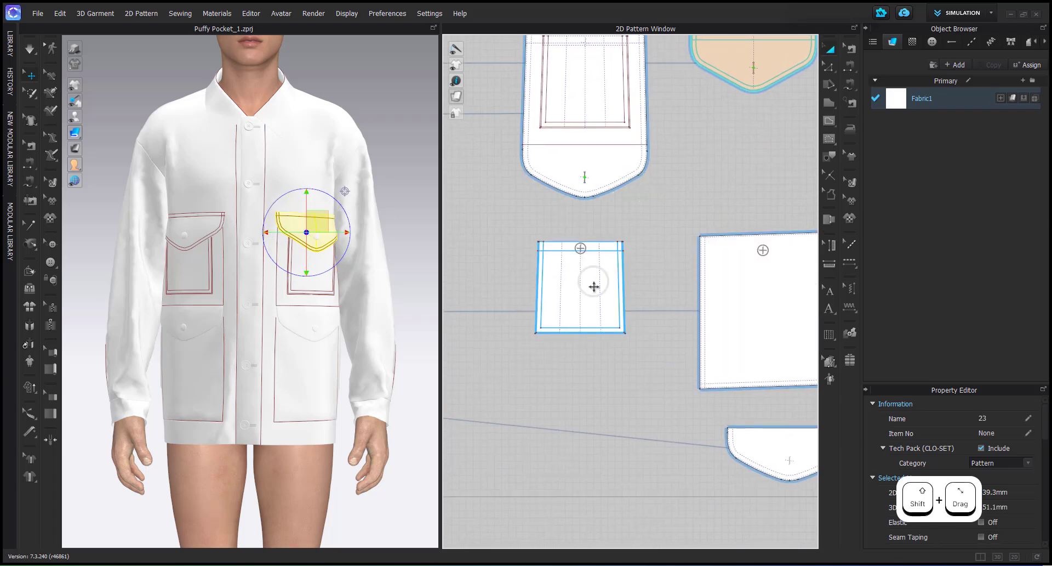
mouse_move(594, 309)
mouse_down()
mouse_move(581, 450)
mouse_move(591, 471)
mouse_up()
middle_drag(594, 362, 597, 293)
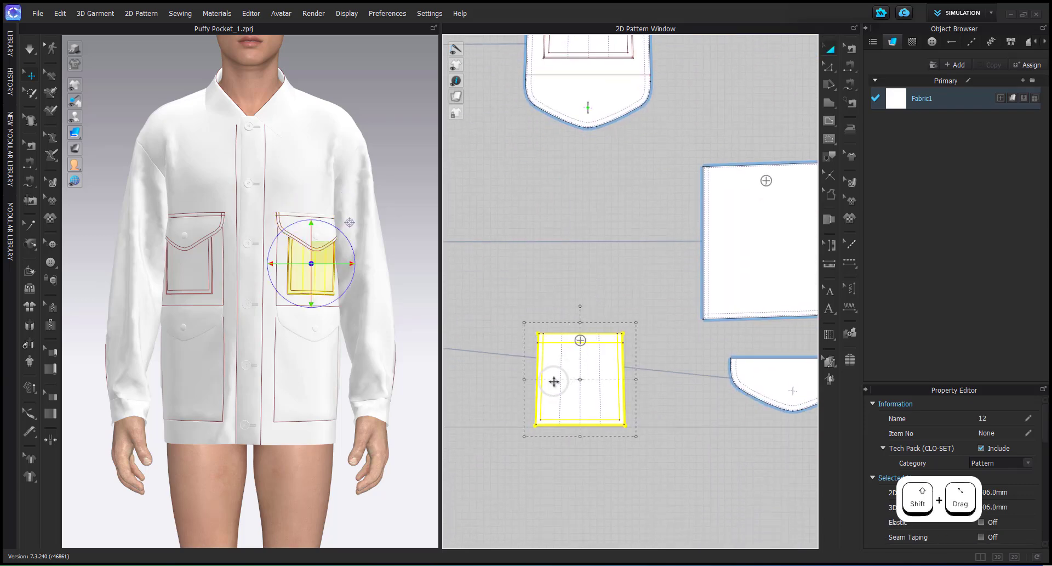
right_click(554, 380)
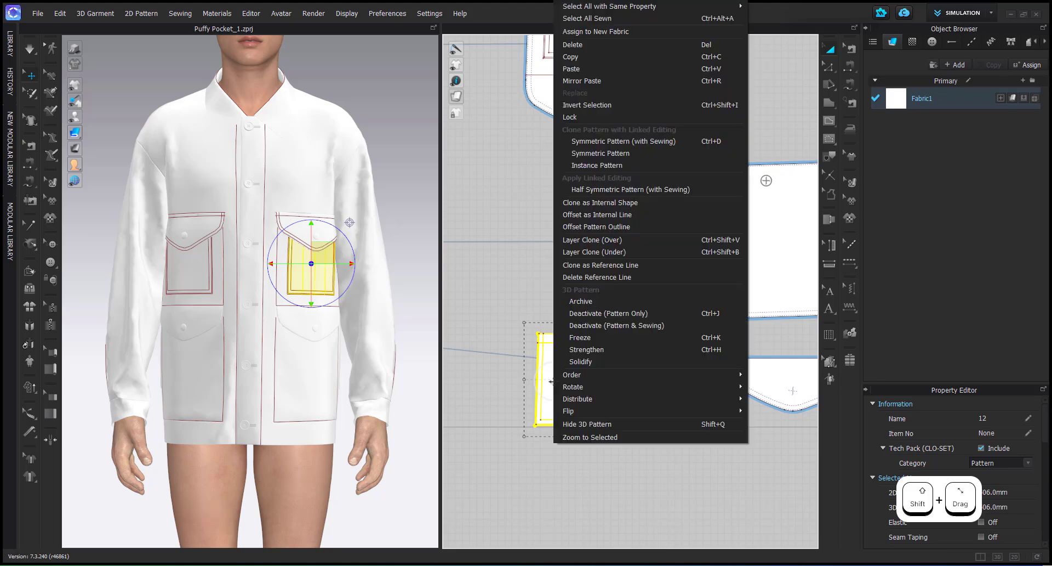
click(600, 241)
shift+click(580, 274)
click(639, 340)
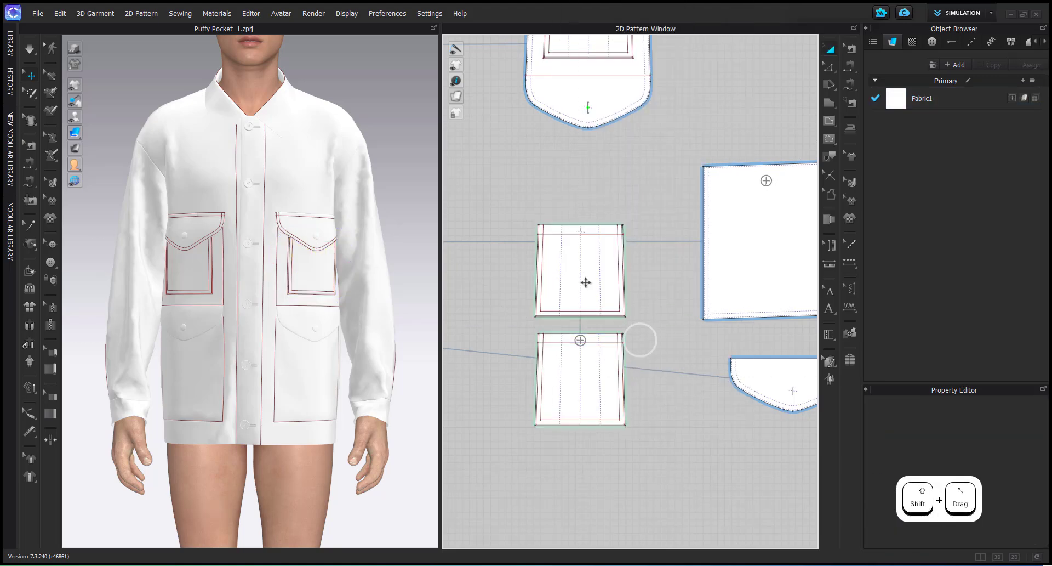
click(580, 273)
click(575, 363)
click(563, 286)
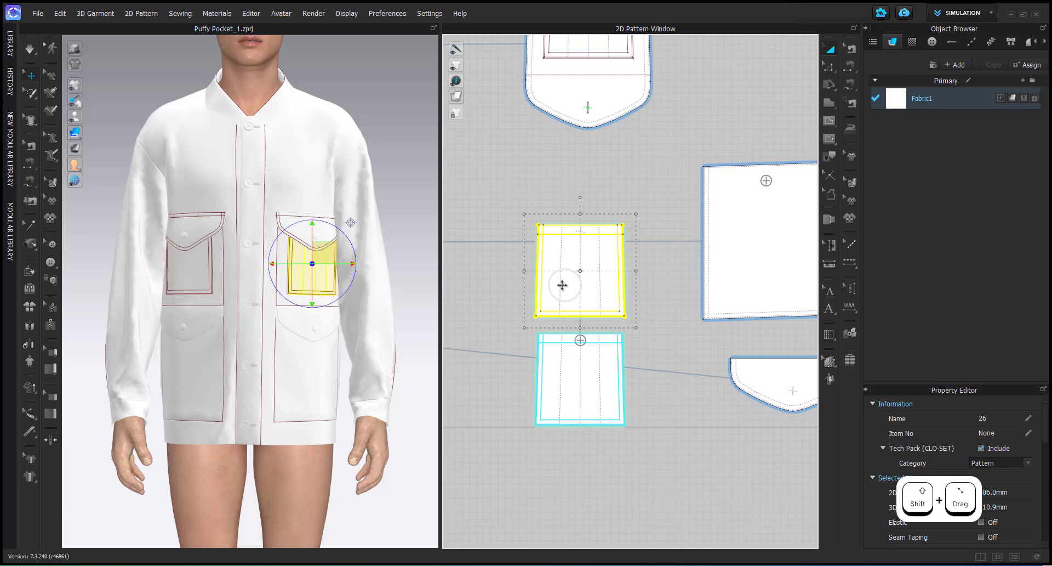
click(551, 353)
click(564, 281)
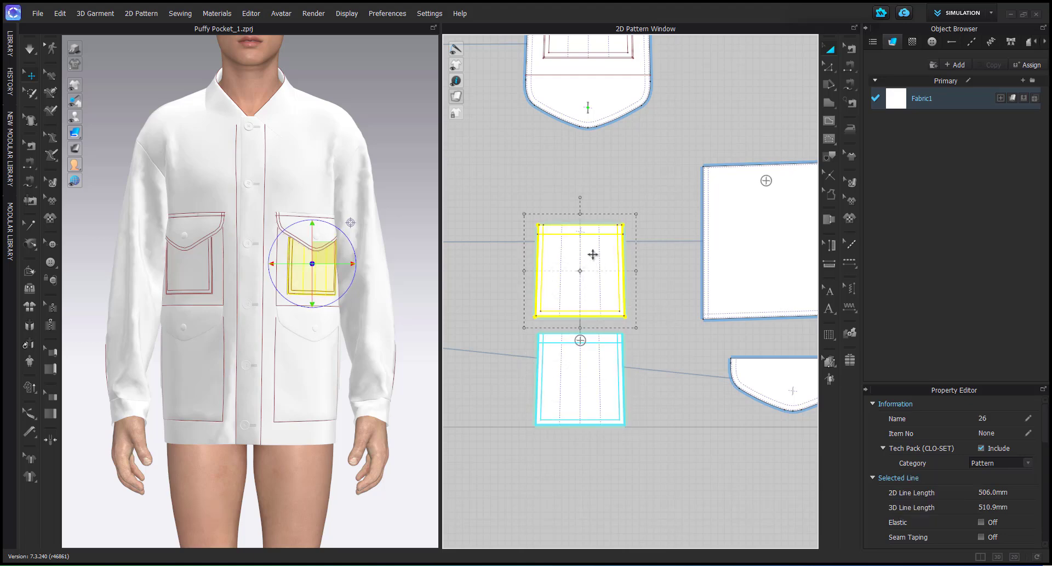
shift+drag(594, 254, 589, 459)
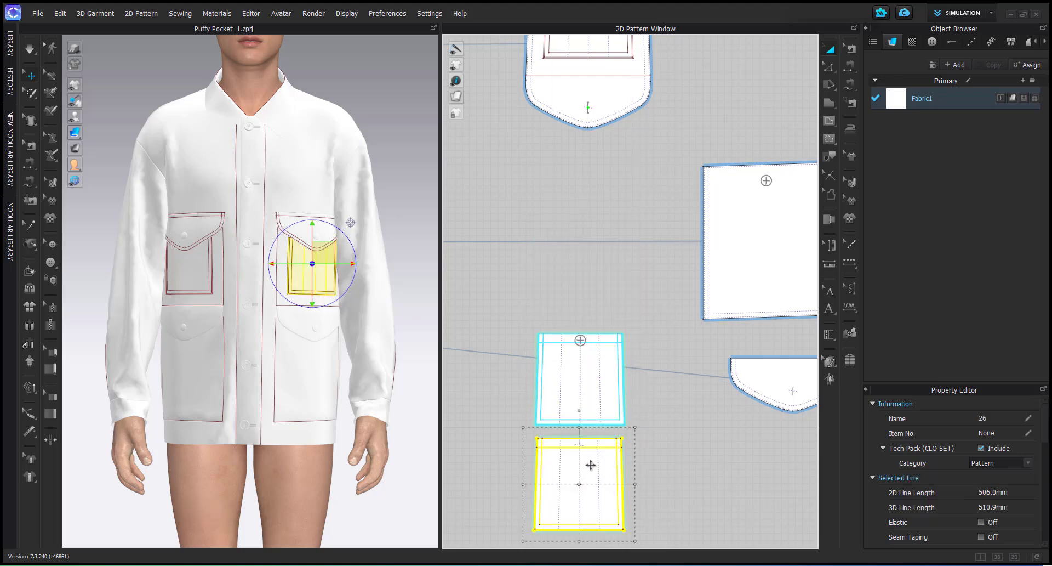
key(ctrl+c)
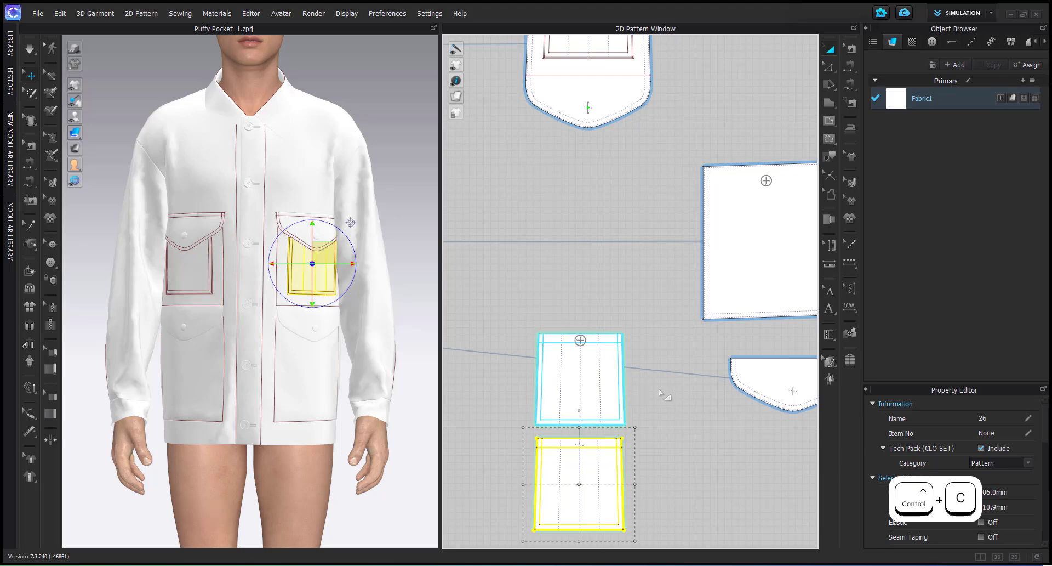
key(ctrl+z)
key(ctrl+z)
Move the button from the original small chest pocket pattern onto the same spot near the top edge of its clone
scroll(581, 345, up, 2)
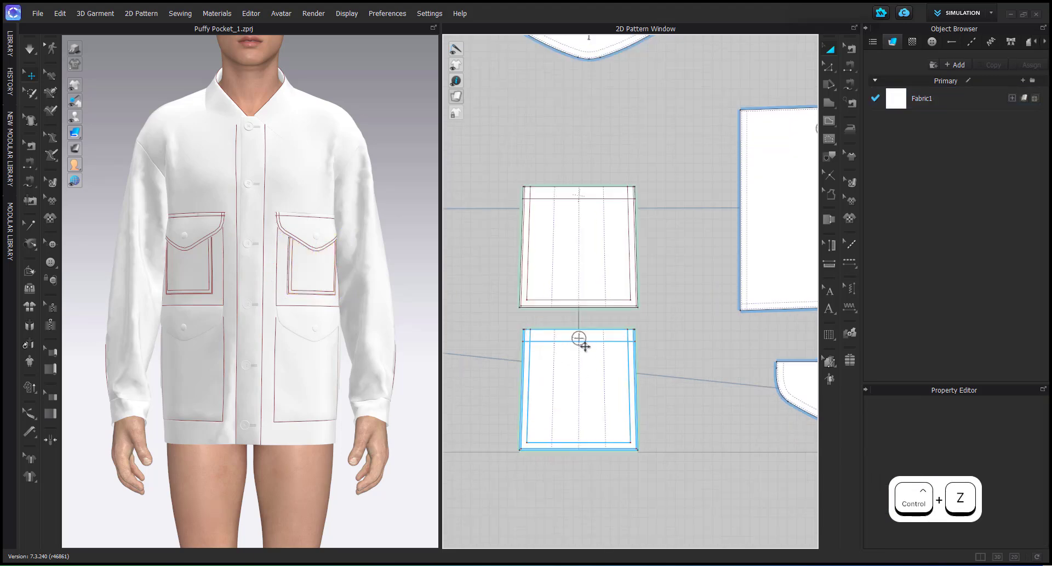
click(50, 245)
scroll(599, 287, up, 2)
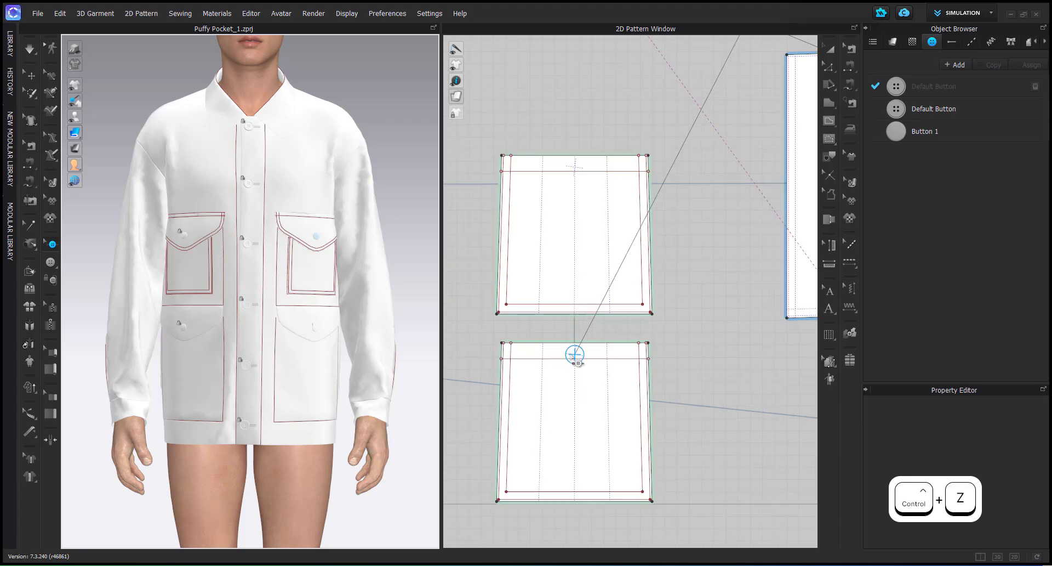
drag(575, 355, 563, 228)
scroll(576, 153, up, 8)
scroll(626, 268, down, 9)
middle_drag(607, 298, 548, 345)
scroll(548, 345, down, 1)
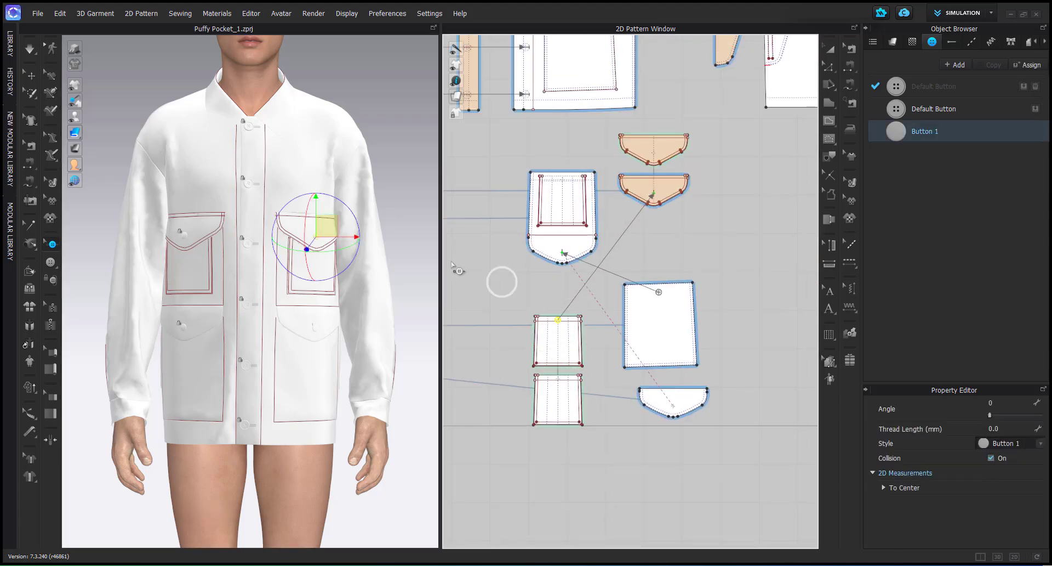
Move the buttonhole from the original chest pocket flap onto the center line of the cloned flap above it
scroll(706, 139, up, 7)
click(505, 364)
scroll(505, 199, up, 5)
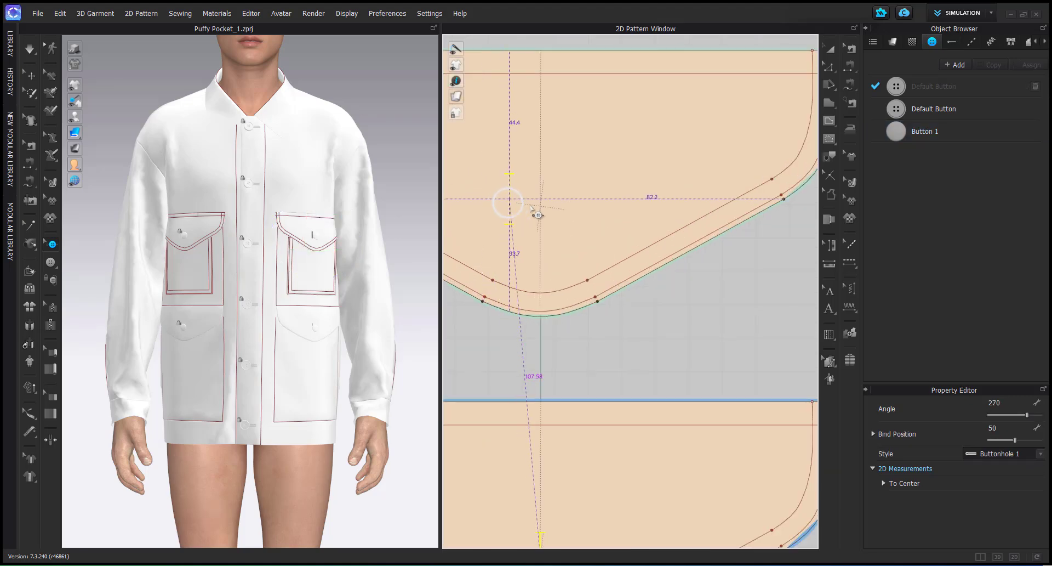
scroll(559, 216, down, 10)
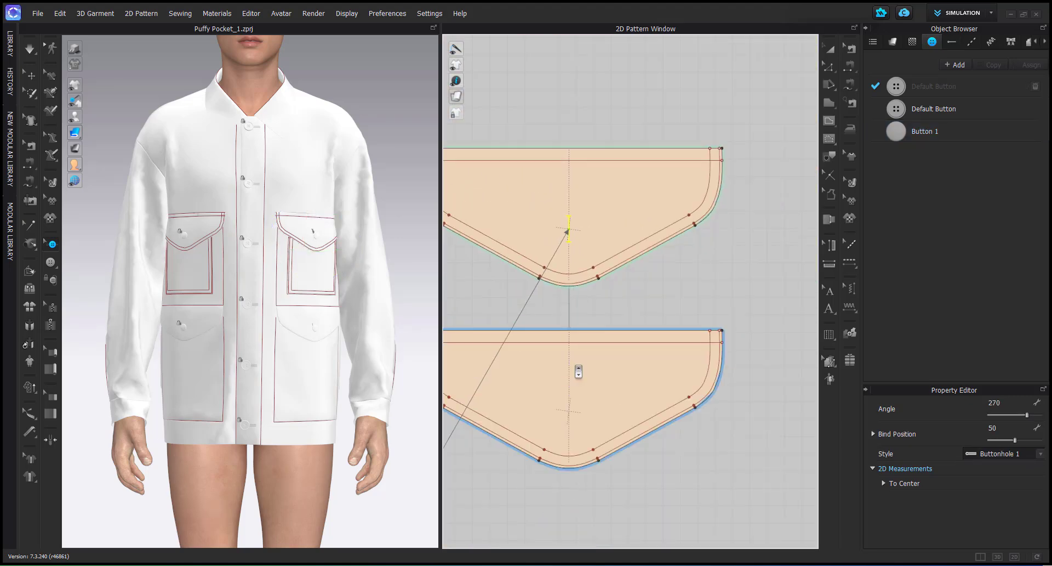
key(a)
Simulate the garment to settle the cloned flap and small pocket layers on the chest
scroll(357, 298, up, 8)
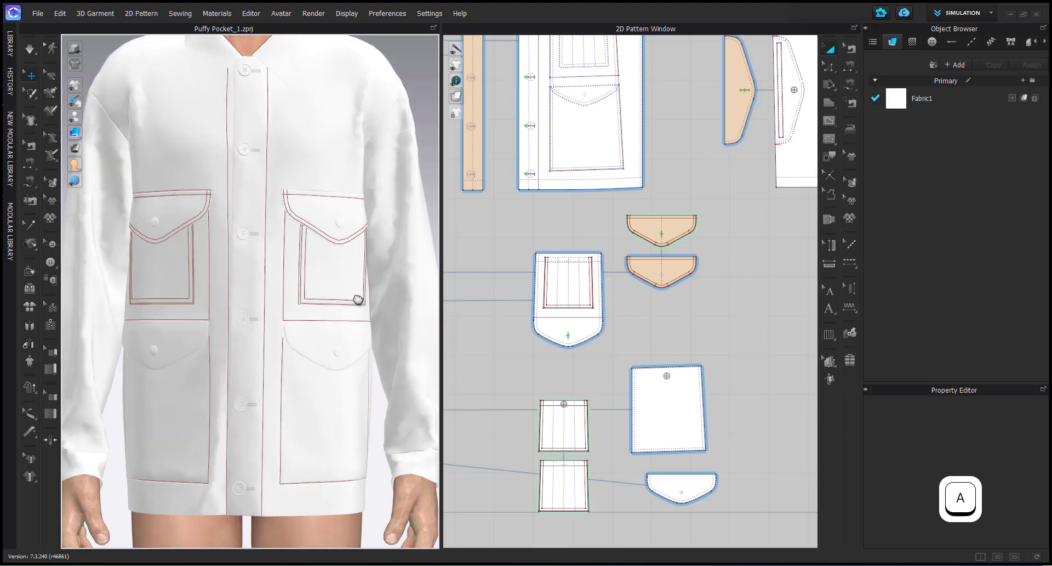
right_drag(363, 376, 292, 362)
click(297, 317)
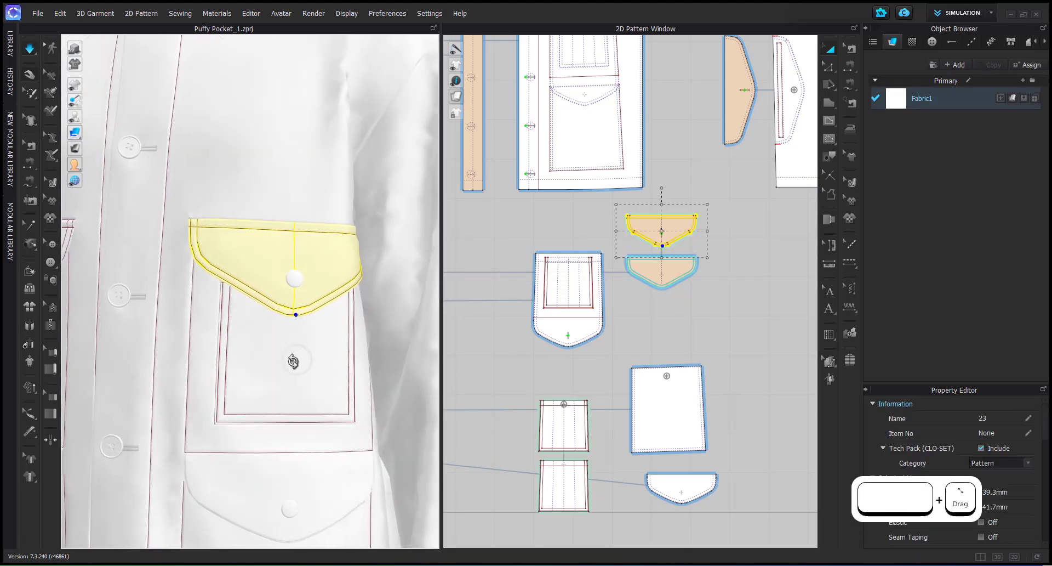
scroll(521, 370, down, 2)
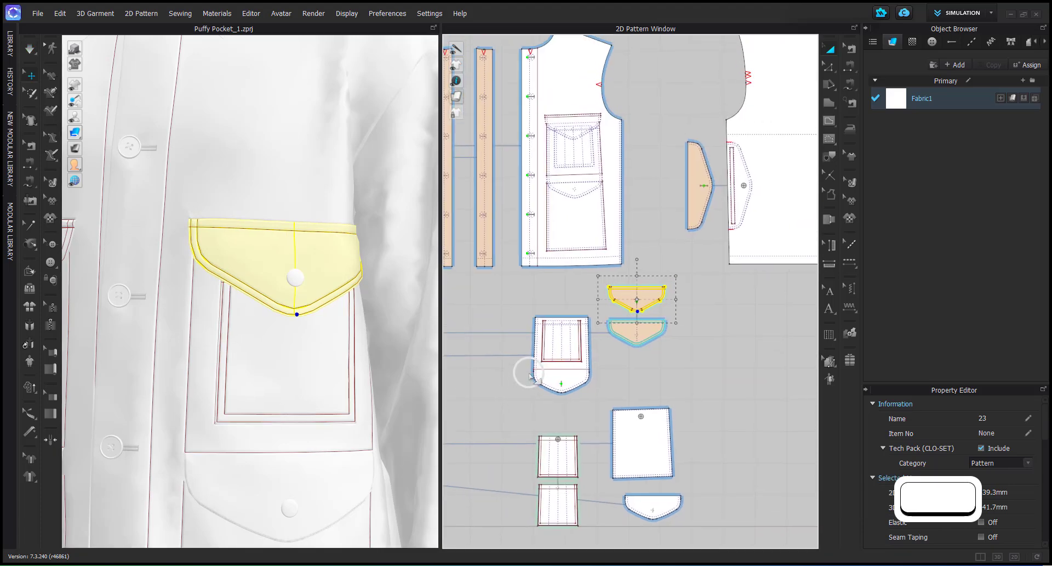
Examine the seams joining the small pocket outline on the chest pocket with the small pocket and its clone
scroll(529, 374, up, 5)
key(b)
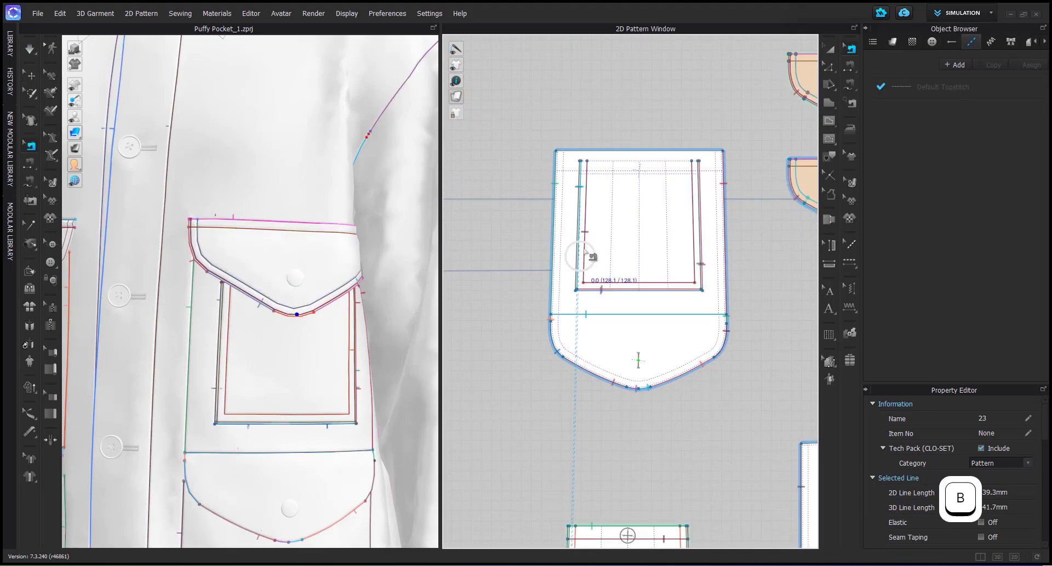
click(586, 246)
click(534, 430)
middle_drag(620, 521, 592, 289)
scroll(600, 322, down, 1)
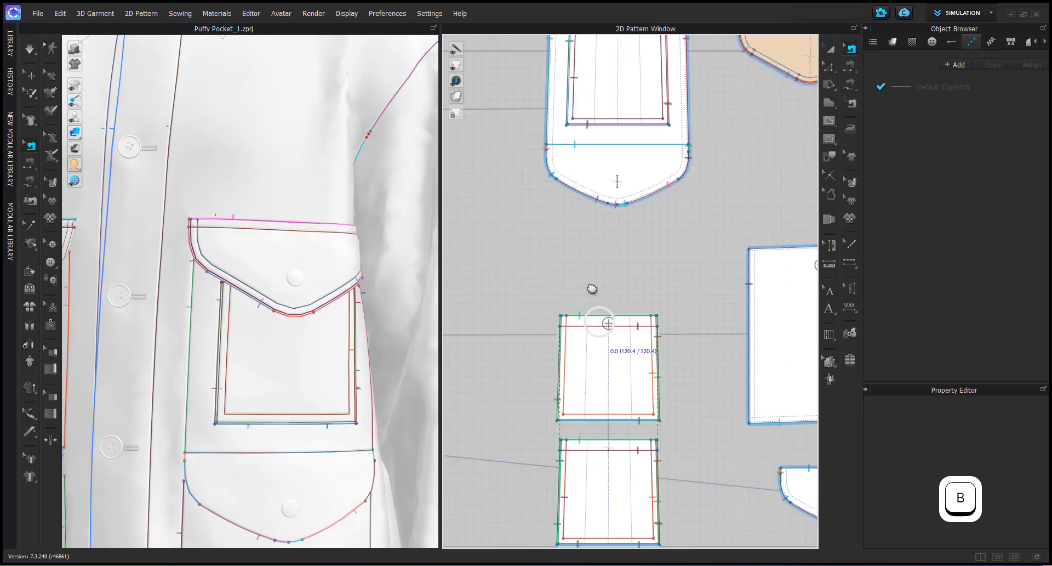
scroll(593, 289, down, 2)
middle_drag(617, 426, 606, 435)
key(a)
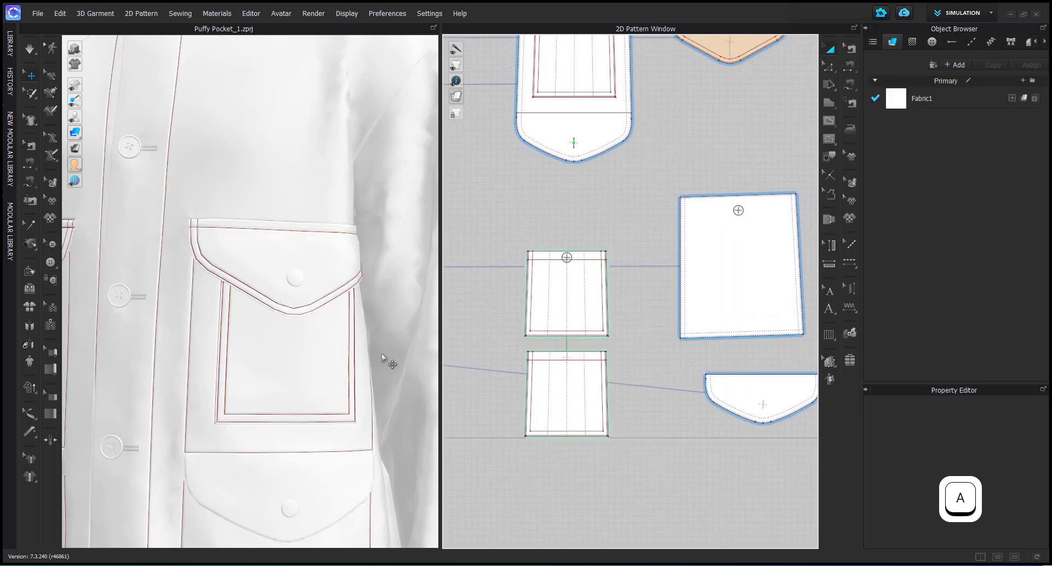
Set particle distance to 5 mm and additional collision thickness to 1 for the large chest pocket and both layers of flap and small pocket
scroll(606, 319, down, 2)
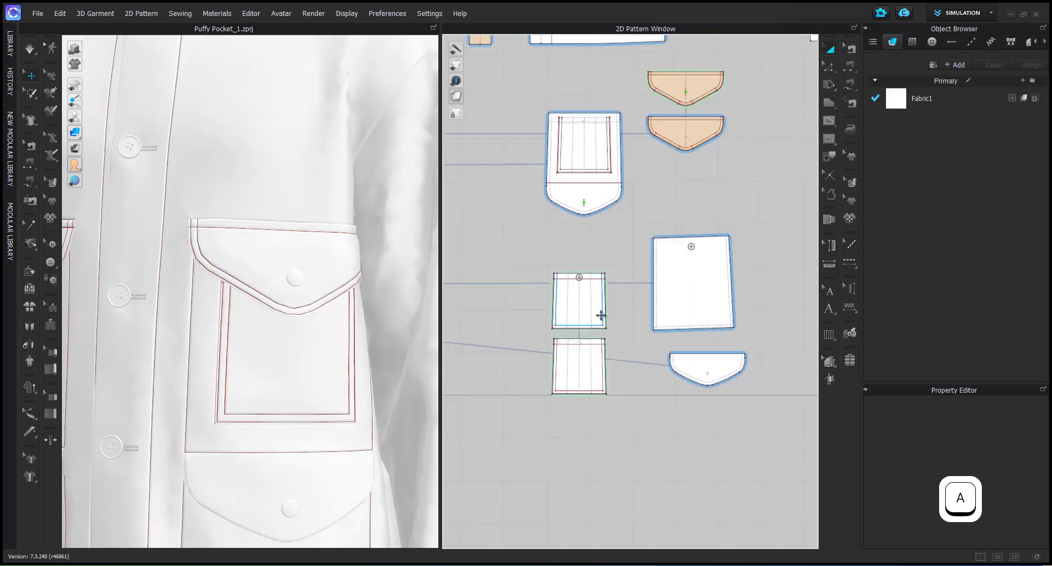
drag(627, 447, 525, 253)
middle_drag(624, 253, 618, 334)
shift+drag(499, 169, 628, 334)
shift+drag(734, 173, 637, 278)
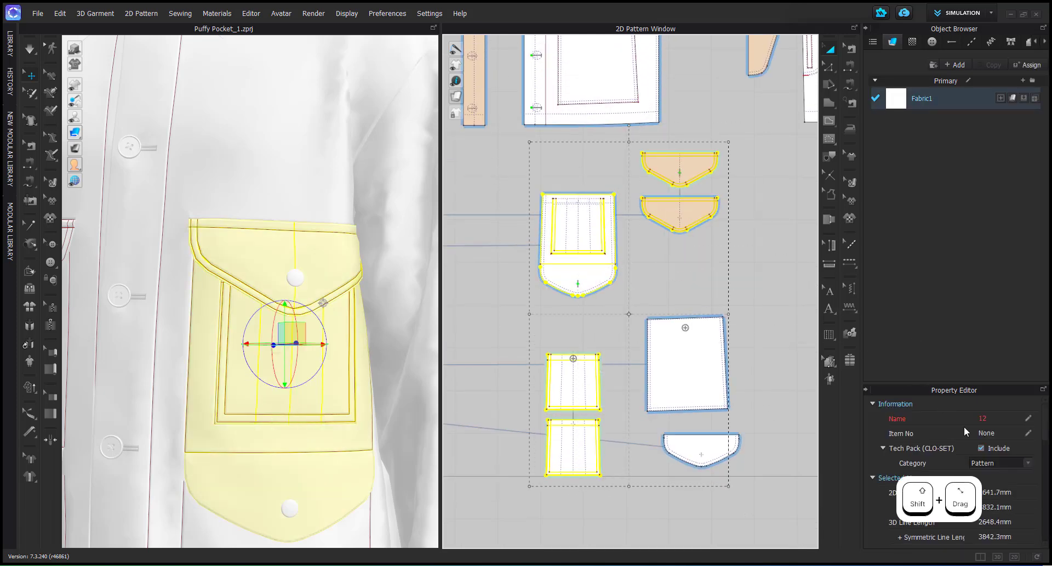
scroll(966, 428, down, 10)
click(1005, 408)
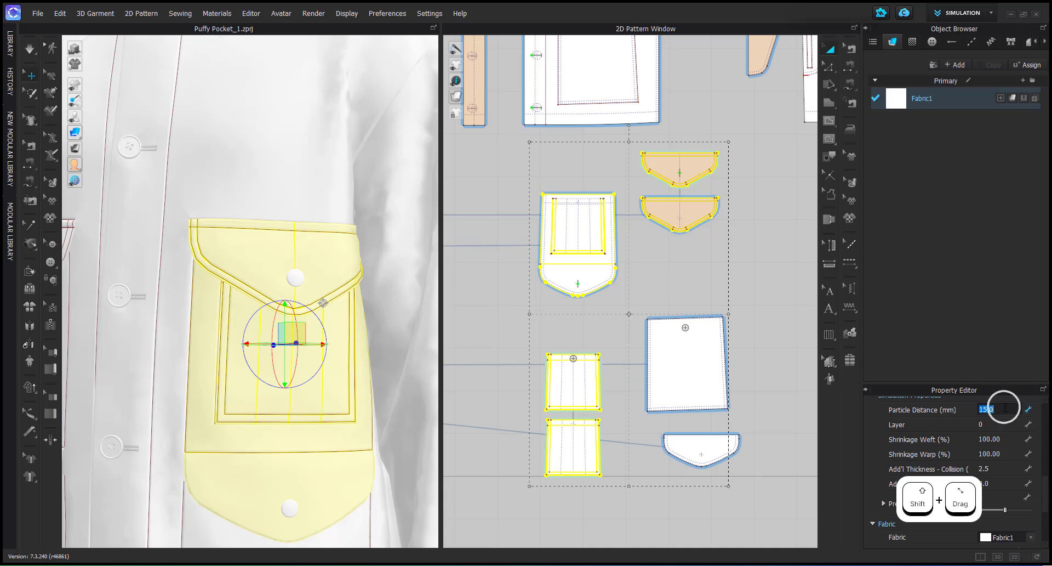
text(5)
click(992, 468)
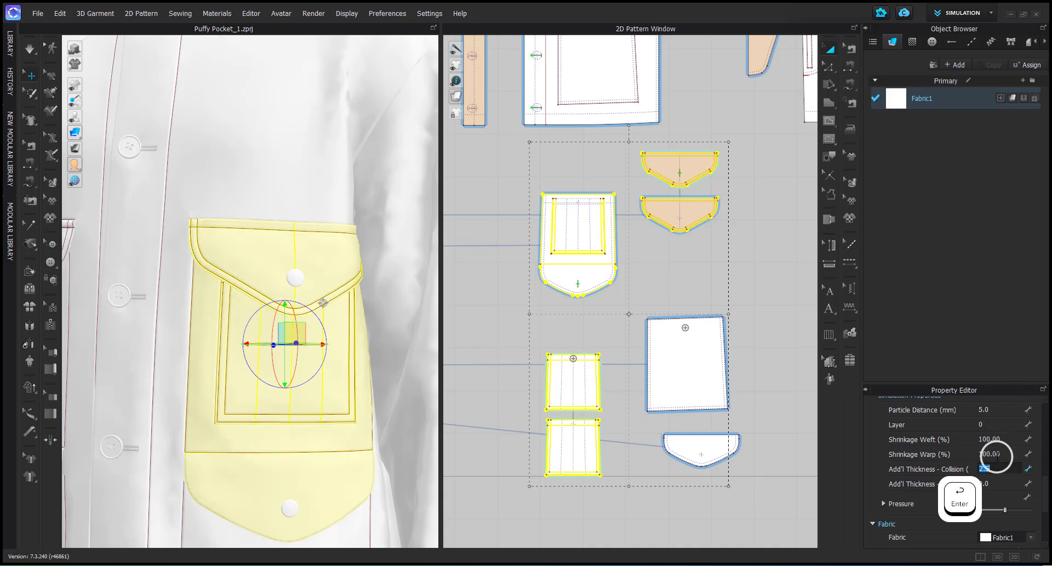
text(1)
key(Return)
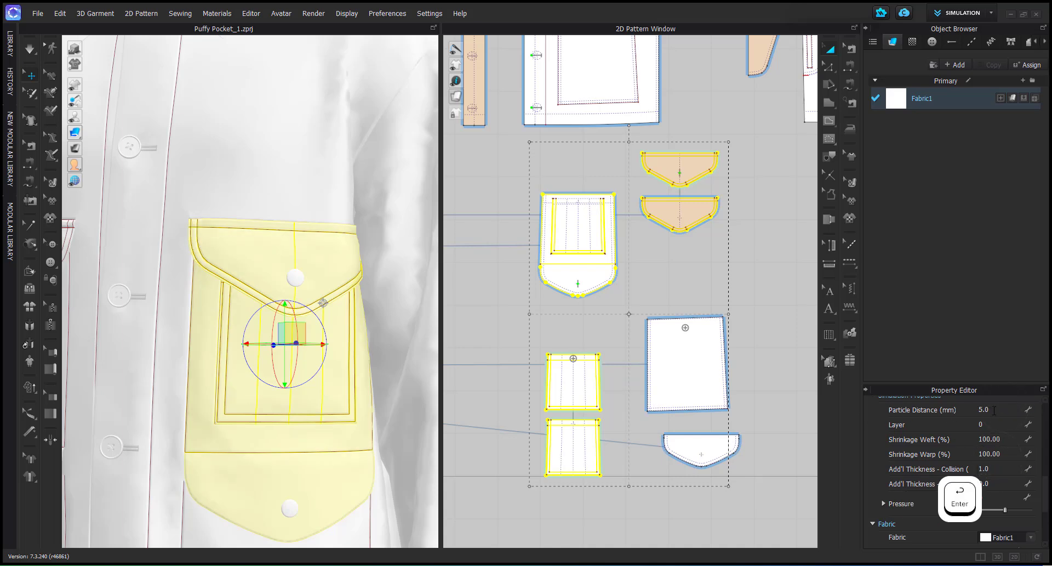
Simulate the garment with the refined mesh and hide the red pattern lines on the 3D garment
drag(979, 385, 963, 230)
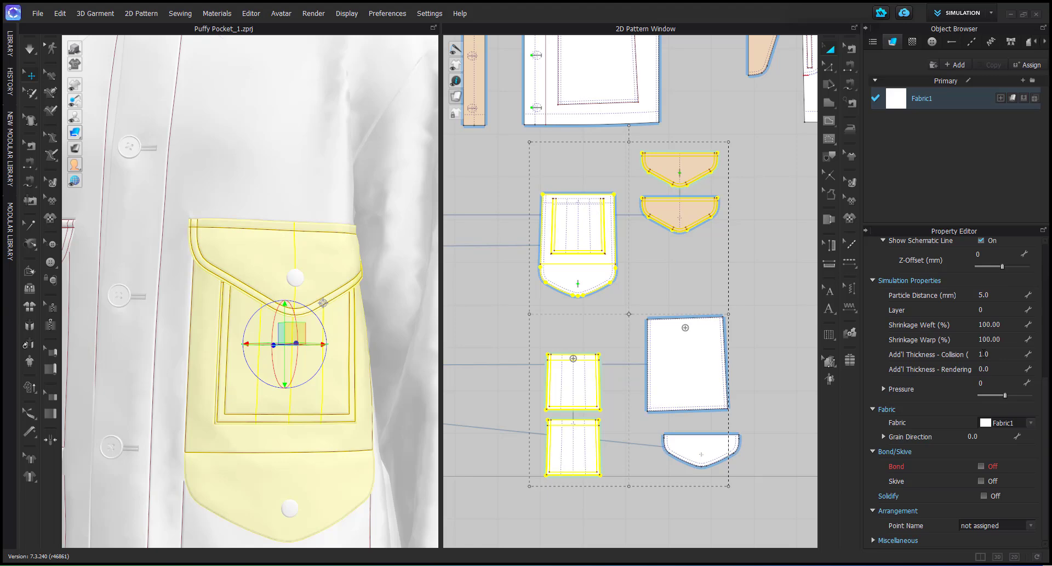
key(space)
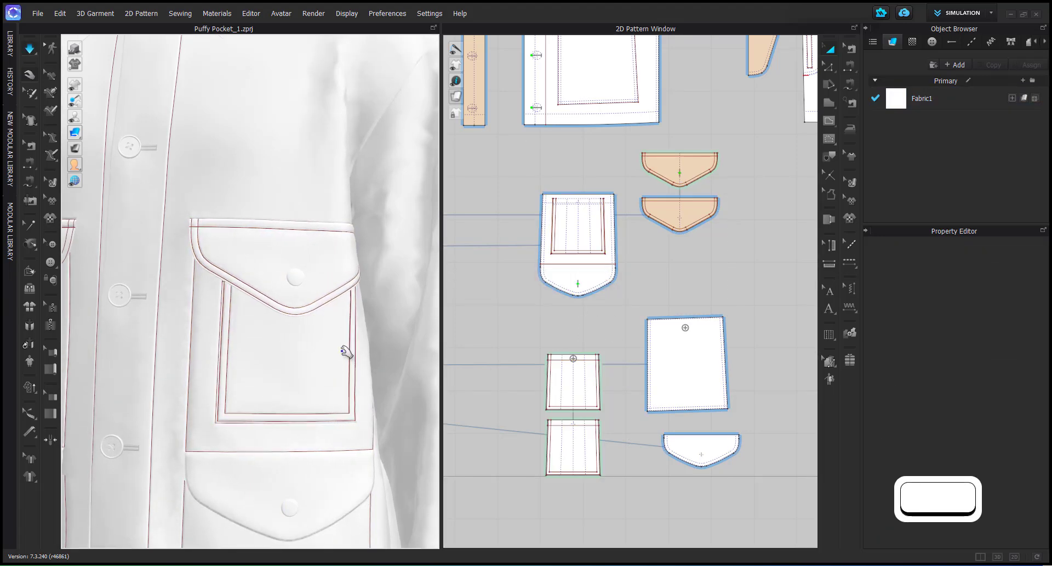
key(space)
mouse_move(72, 86)
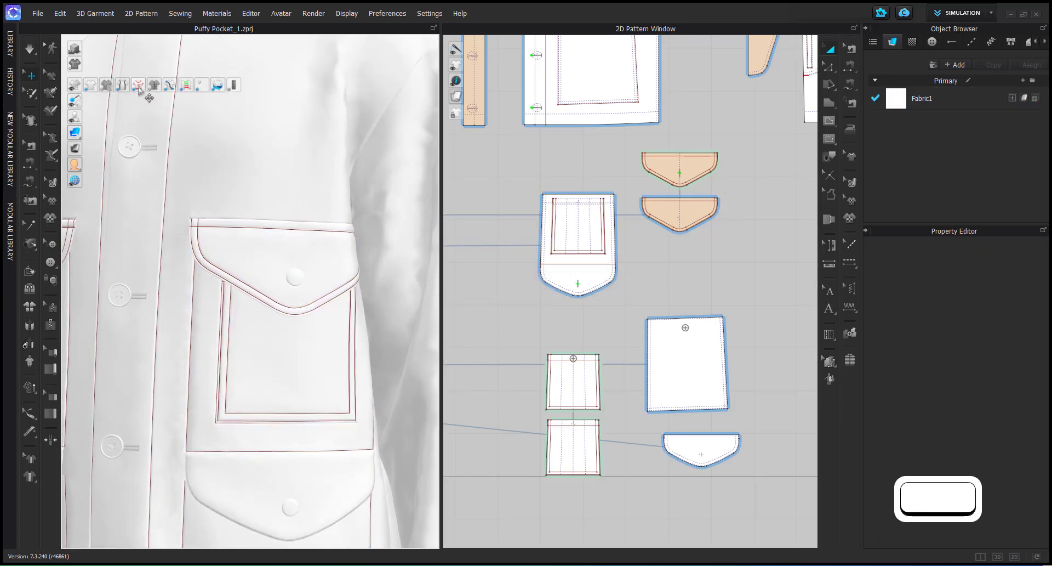
scroll(328, 323, up, 5)
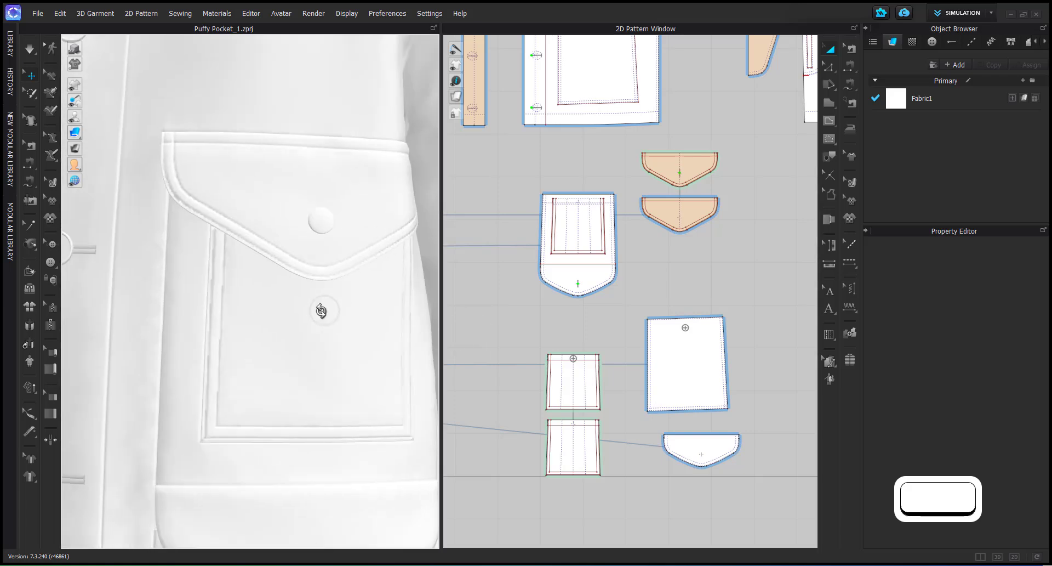
right_drag(321, 311, 452, 268)
Set the pressure of the small chest pocket's cloned outer layer to 5
middle_drag(554, 348, 559, 279)
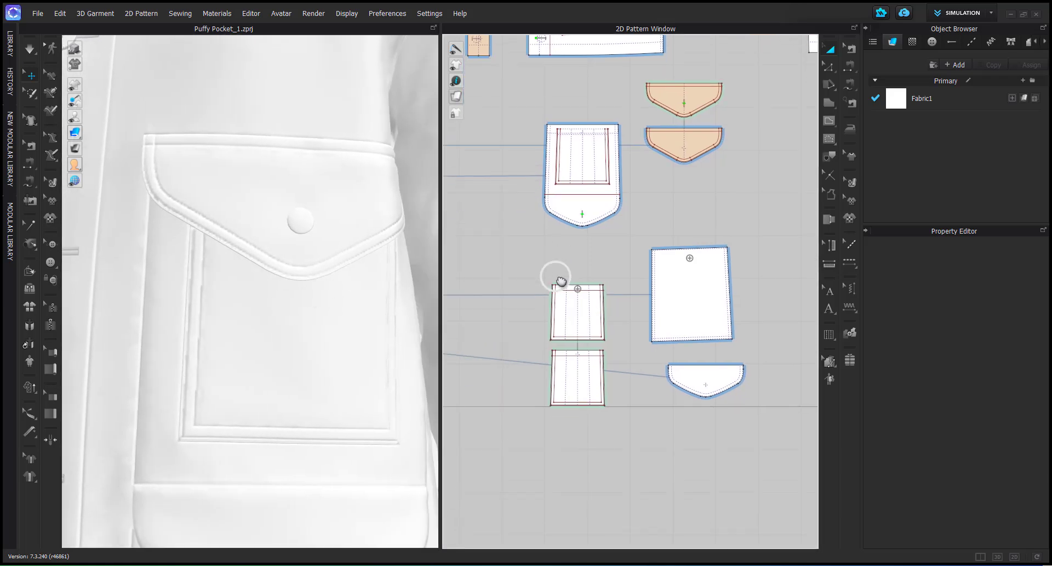
scroll(574, 329, up, 3)
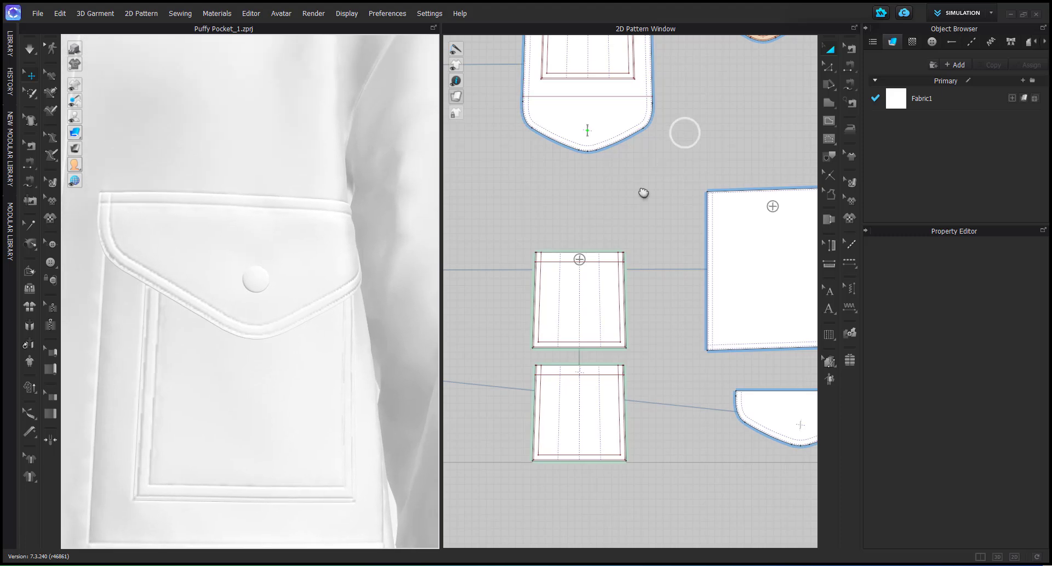
scroll(682, 274, down, 1)
click(599, 299)
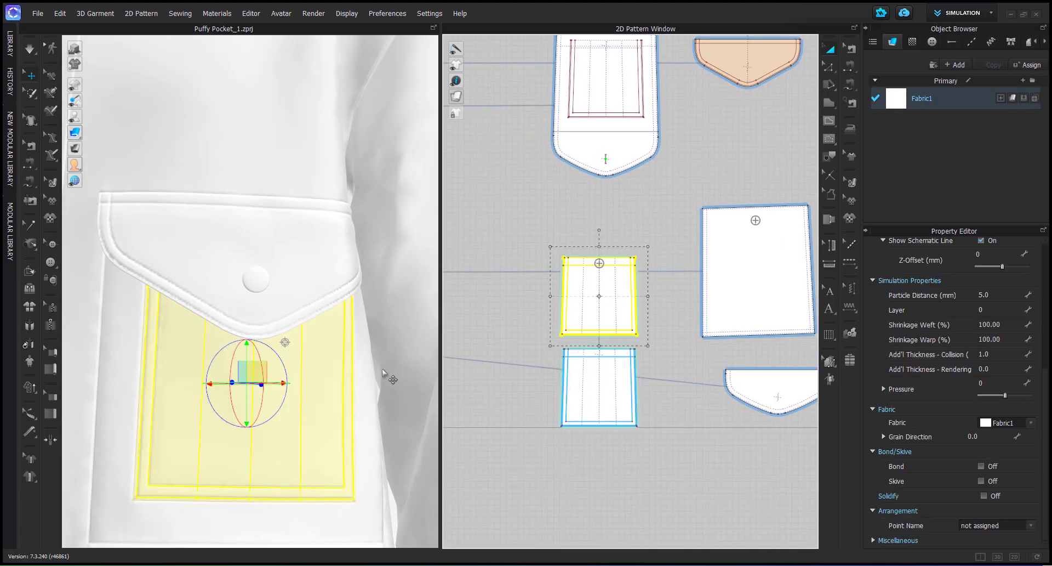
right_drag(382, 339, 373, 296)
scroll(334, 241, up, 1)
click(329, 213)
right_drag(335, 218, 324, 246)
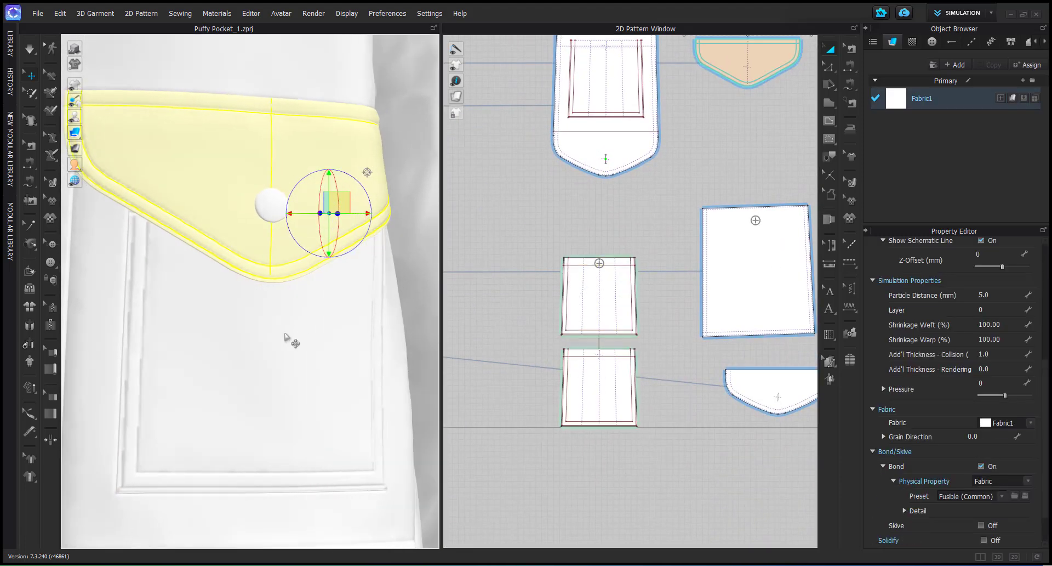
click(545, 317)
click(591, 301)
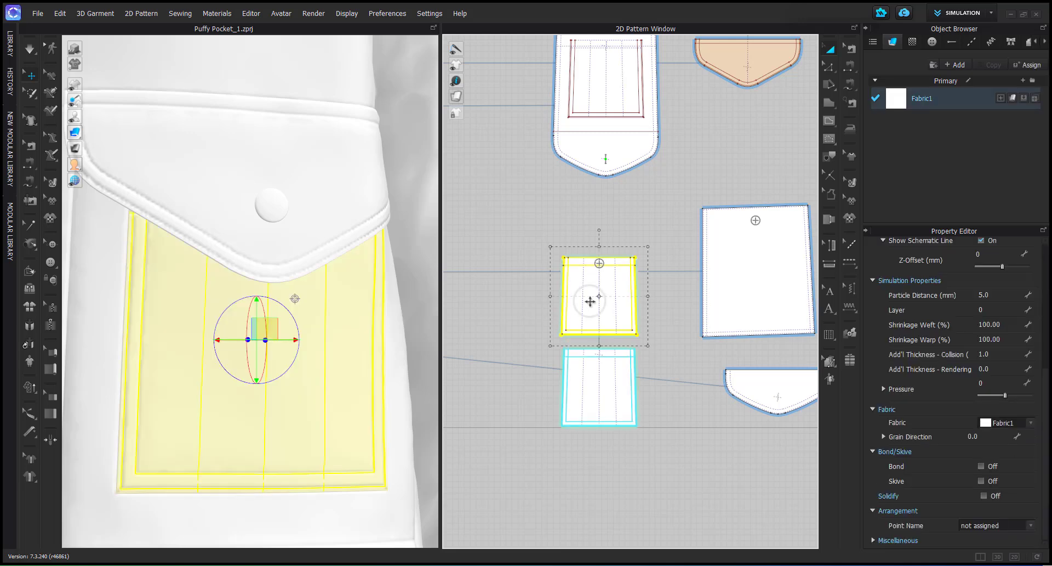
click(1011, 386)
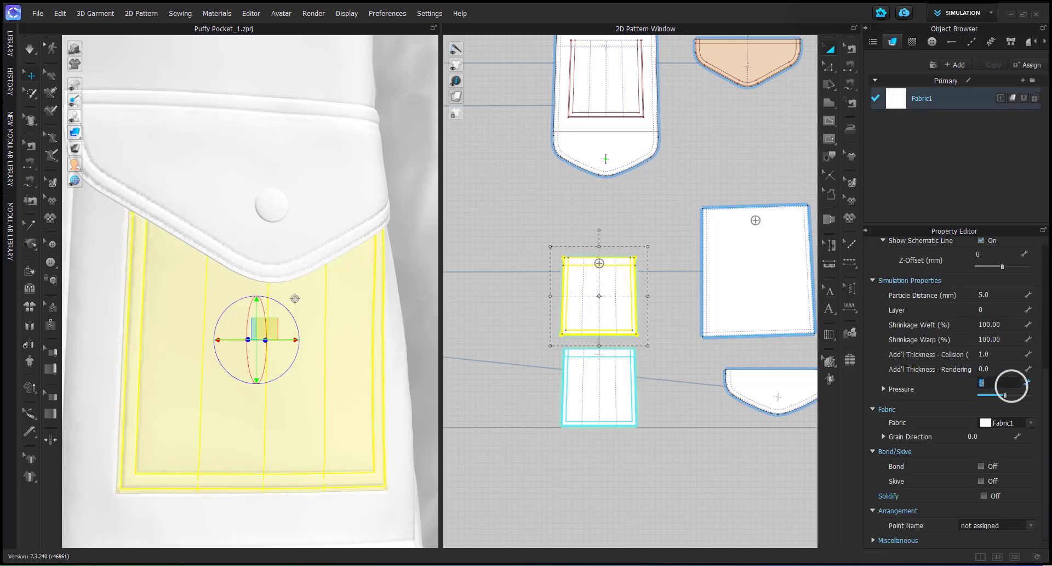
text(5)
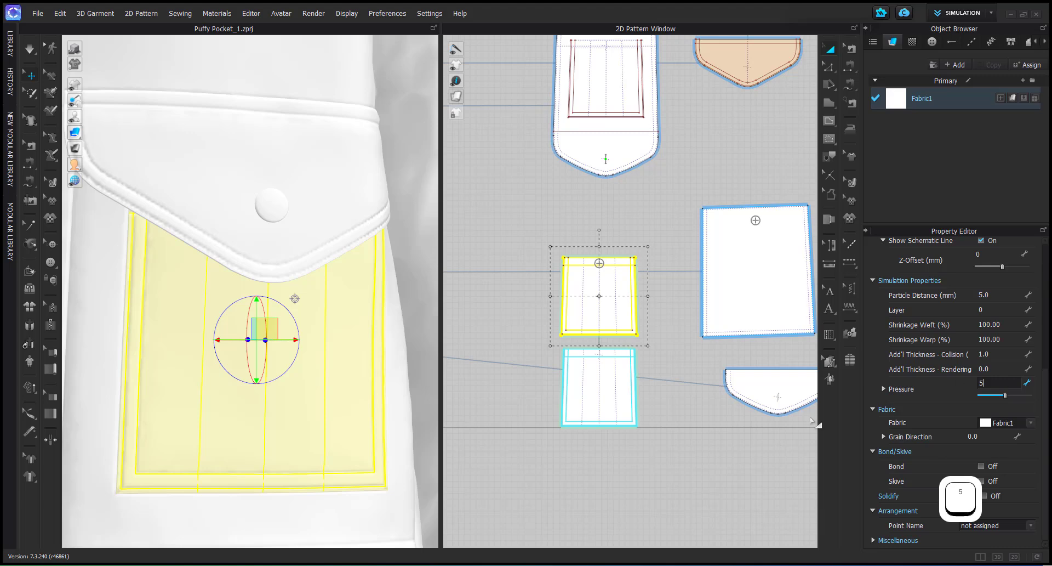
Set the pressure of the original small chest pocket underneath to -5
click(587, 376)
click(1000, 384)
text(-)
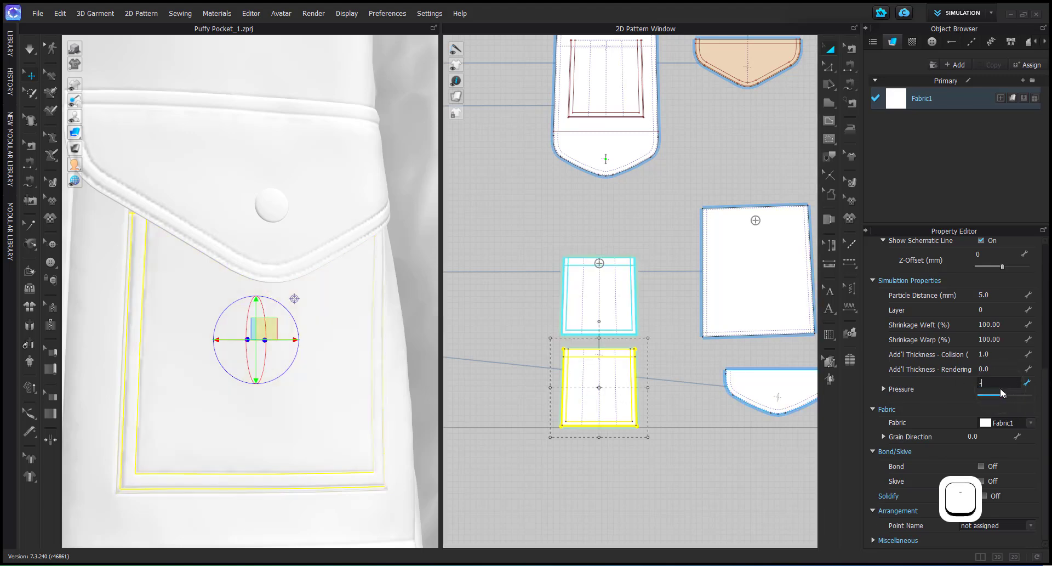
text(5)
key(Return)
click(650, 458)
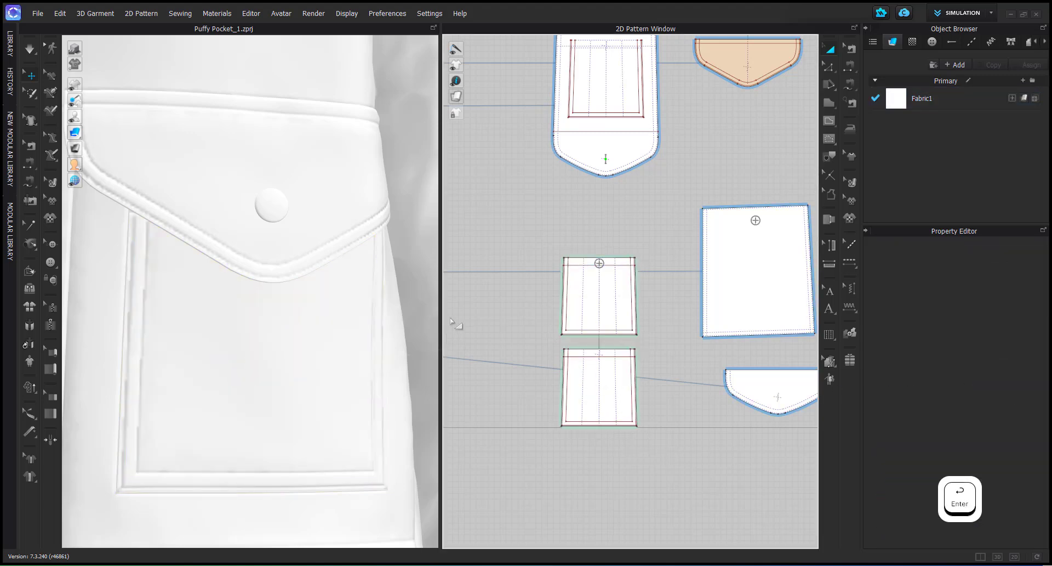
Simulate the garment and inspect the small chest pocket's inflation from the front and side
click(389, 351)
right_drag(390, 352, 423, 364)
key(space)
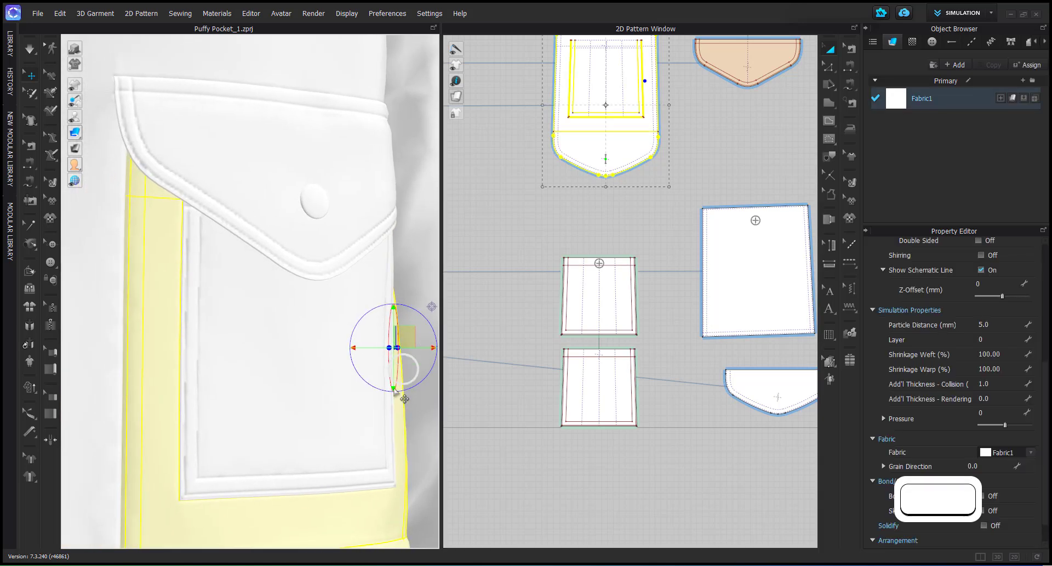
click(305, 423)
right_drag(329, 418, 394, 416)
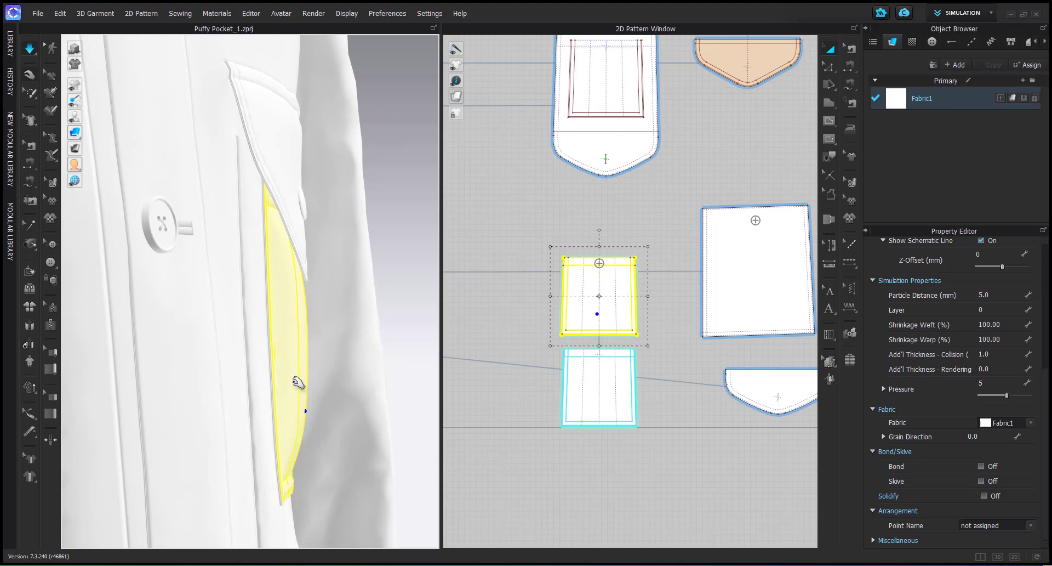
mouse_move(298, 376)
right_down()
mouse_move(256, 392)
mouse_move(225, 439)
mouse_move(297, 486)
mouse_move(357, 452)
mouse_move(410, 460)
mouse_move(388, 460)
mouse_move(301, 380)
right_up()
scroll(200, 381, up, 3)
scroll(254, 378, up, 2)
click(279, 463)
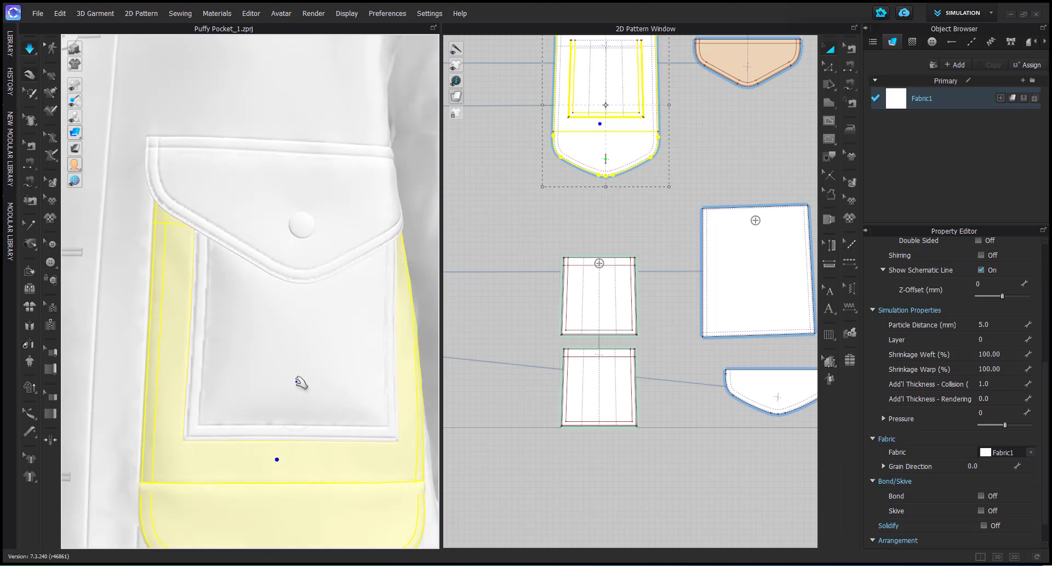
Hide both layers of the small chest pocket in 3D and inspect the large pocket underneath from several angles
click(296, 363)
key(shift+q)
shift+click(301, 434)
right_drag(300, 435, 318, 293)
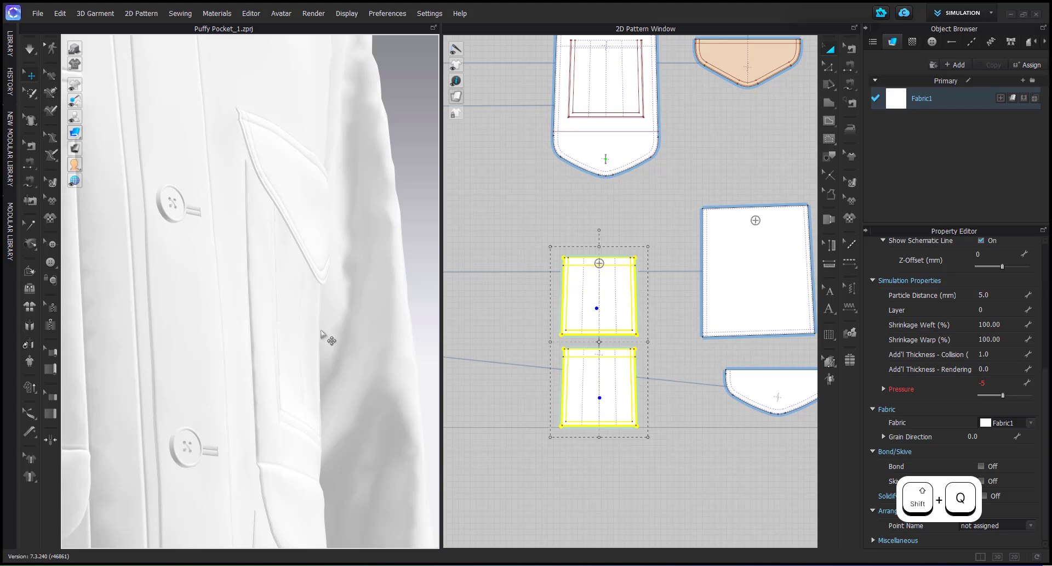
right_drag(322, 332, 232, 245)
right_drag(353, 400, 327, 298)
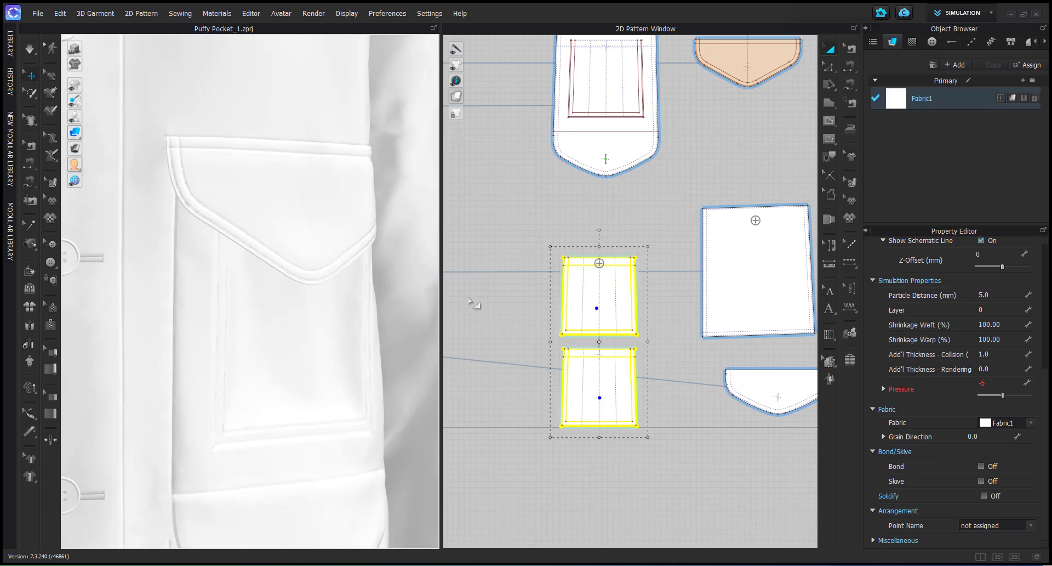
right_drag(412, 320, 251, 299)
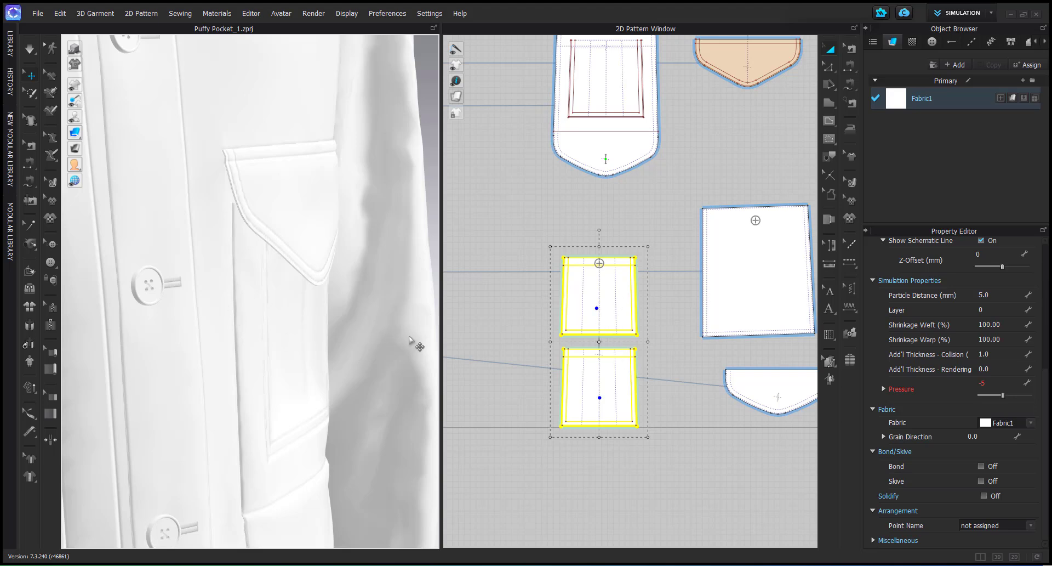
Show the hidden small chest pocket layers again in 3D and examine how they sit on the large pocket
click(244, 271)
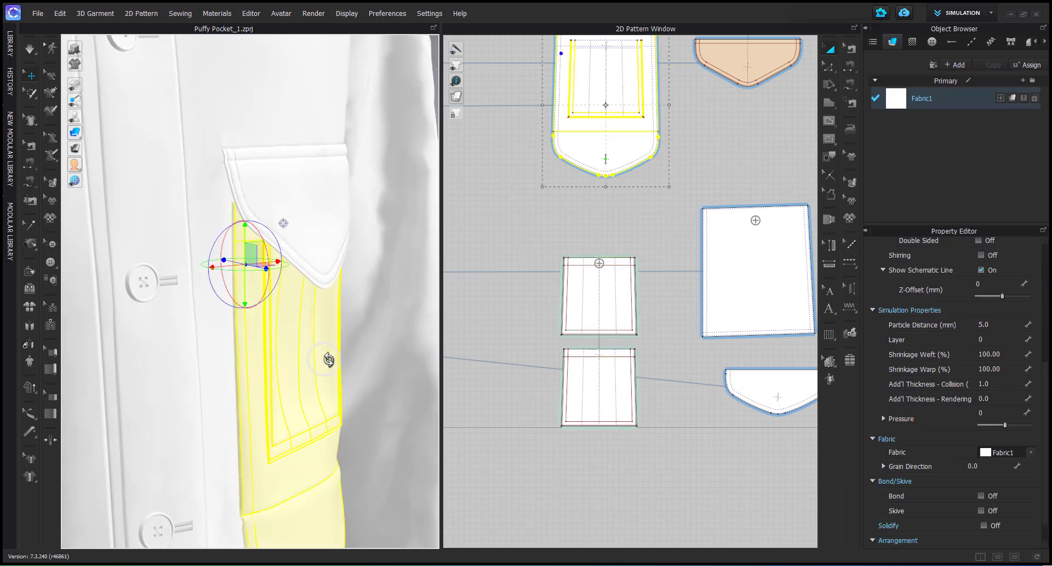
scroll(255, 331, up, 3)
key(shift+w)
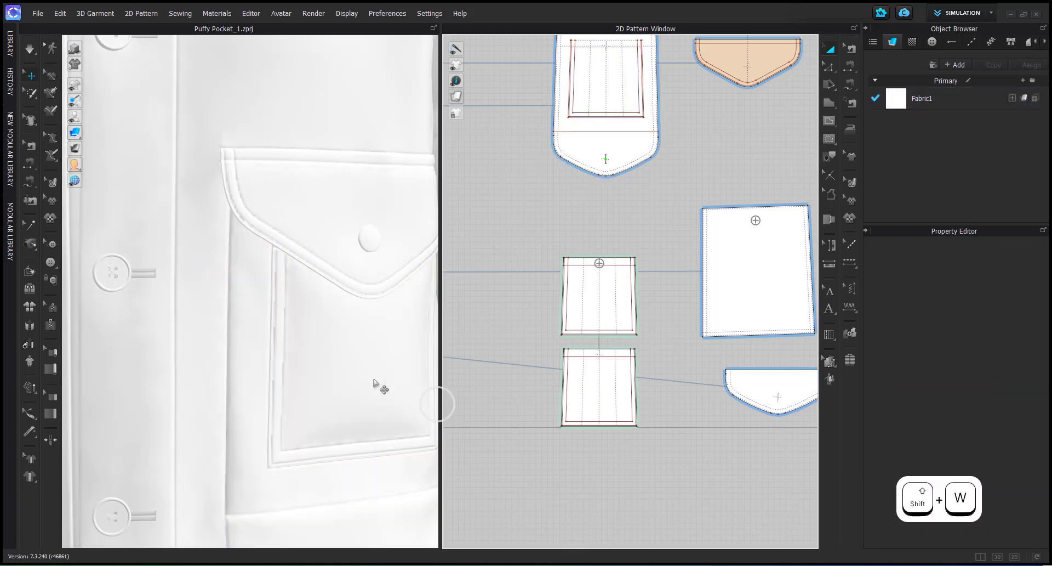
click(322, 373)
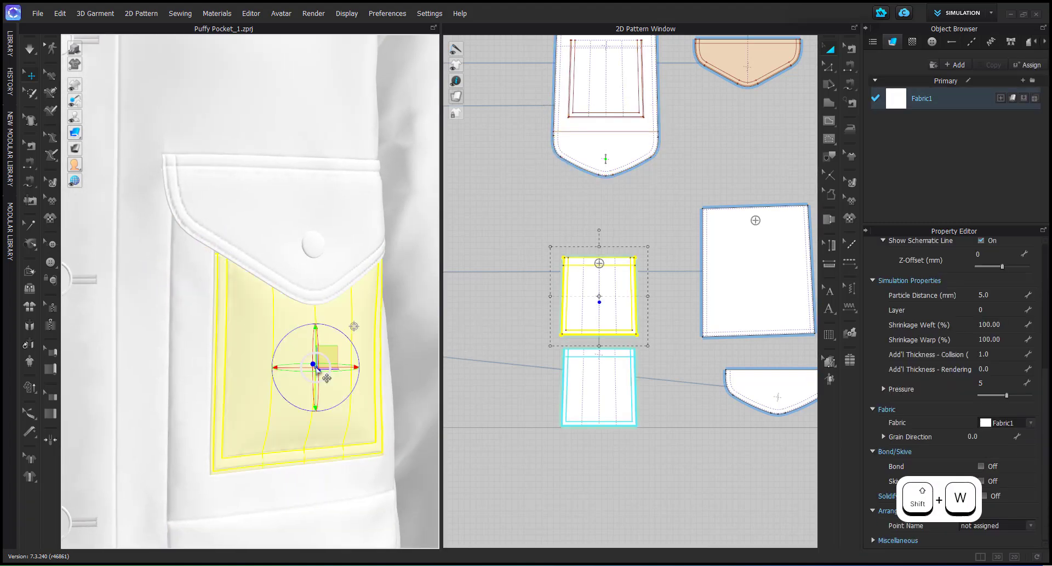
scroll(296, 384, up, 2)
click(264, 486)
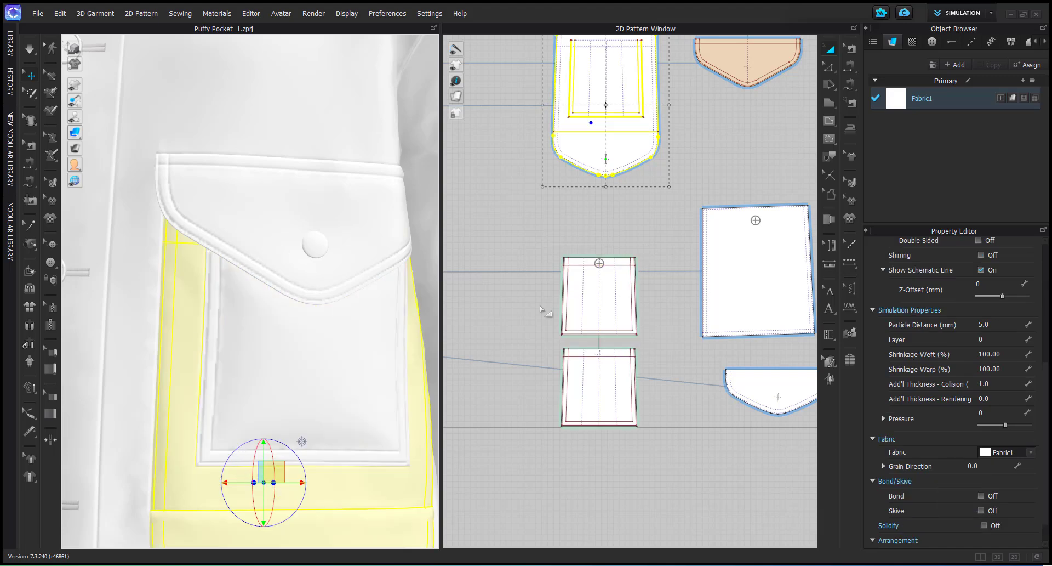
Turn on Bond for the original small chest pocket layer and expand the detailed physical properties of the bond
click(526, 294)
drag(523, 231, 664, 343)
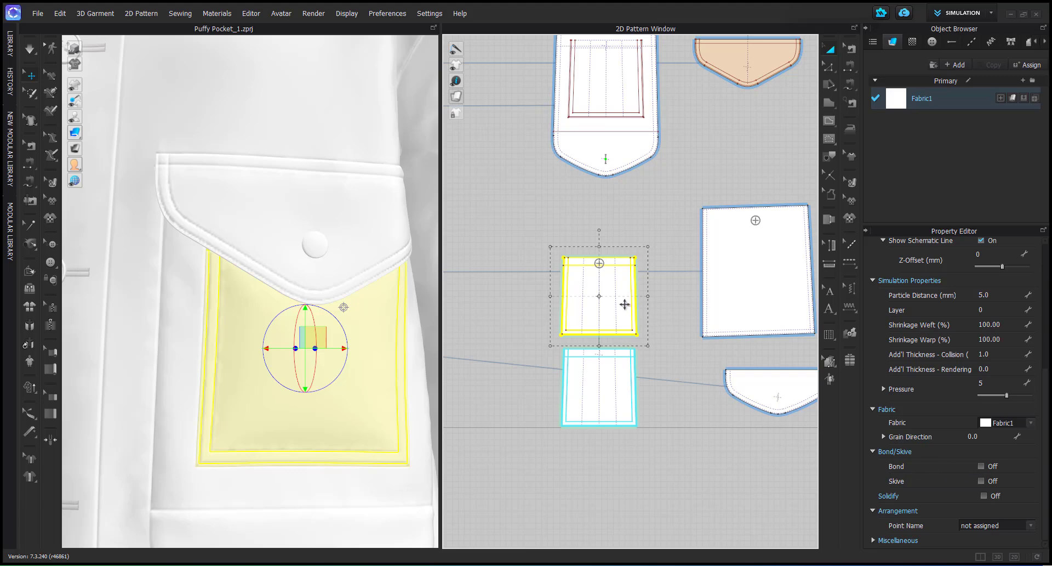
click(603, 392)
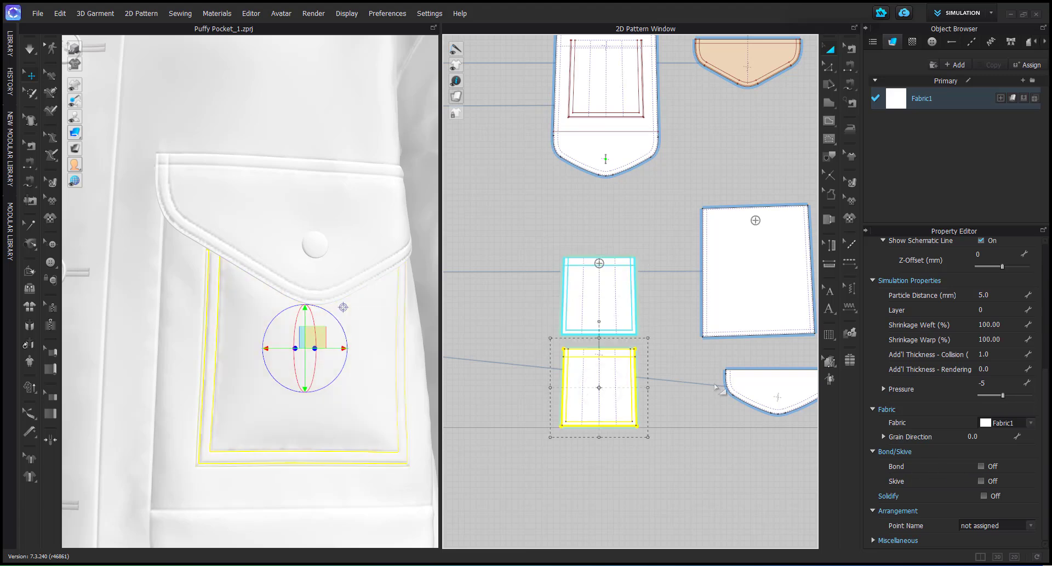
click(981, 466)
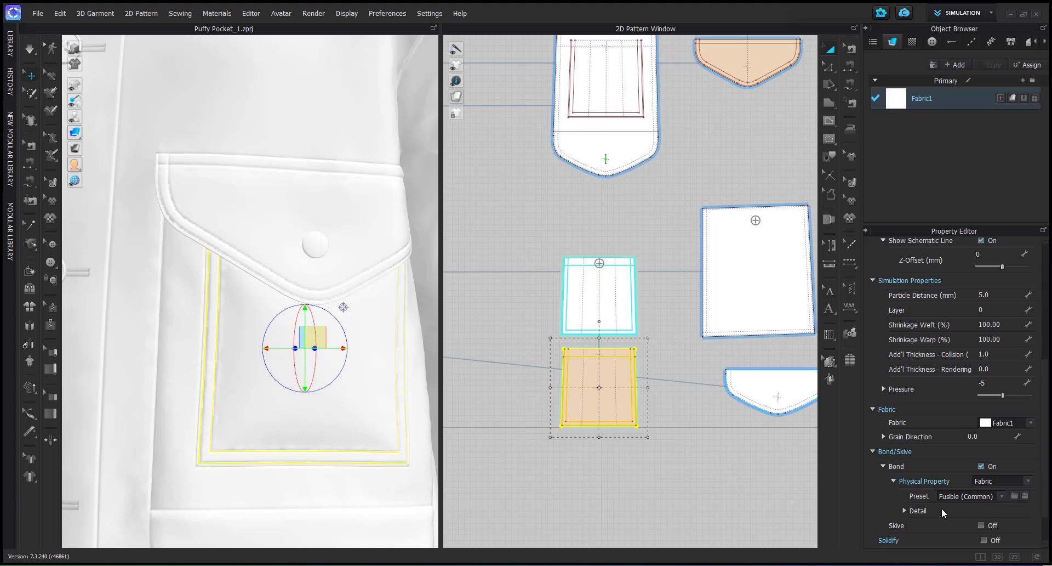
click(903, 510)
scroll(943, 493, down, 1)
Set the bond's Stretch-Weft, Stretch-Warp, Shear (Right) and Shear (Left) to 60 and deselect the pattern
click(1013, 458)
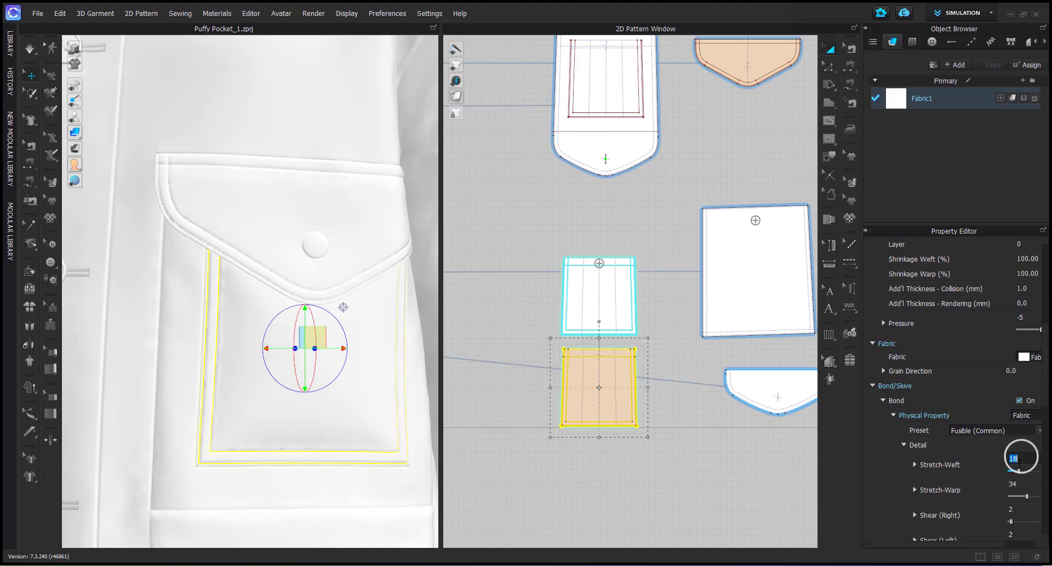
scroll(952, 477, down, 2)
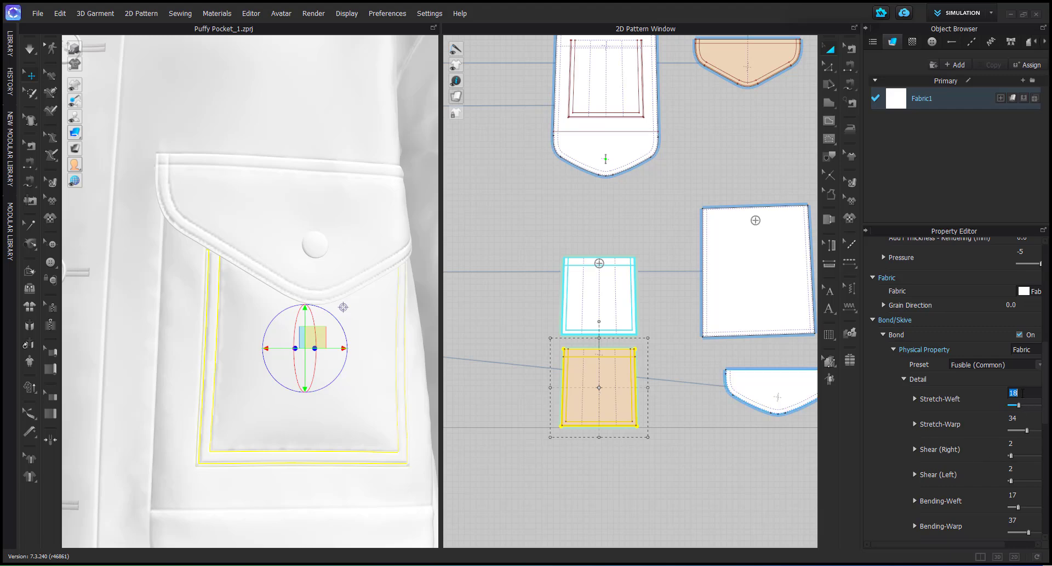
text(60)
click(1026, 418)
text(60)
click(1025, 444)
text(60)
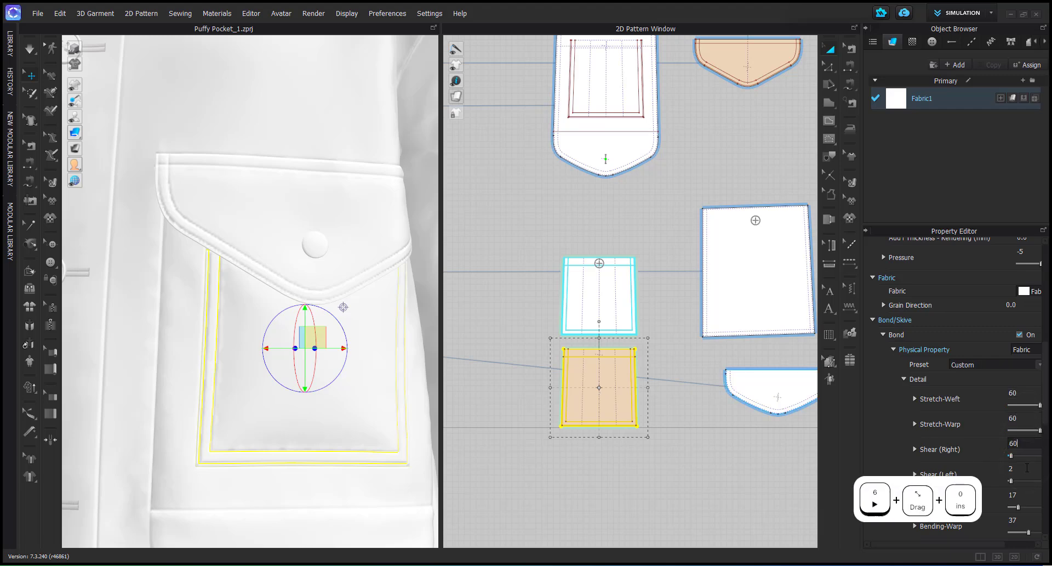
click(1026, 468)
text(60)
click(576, 385)
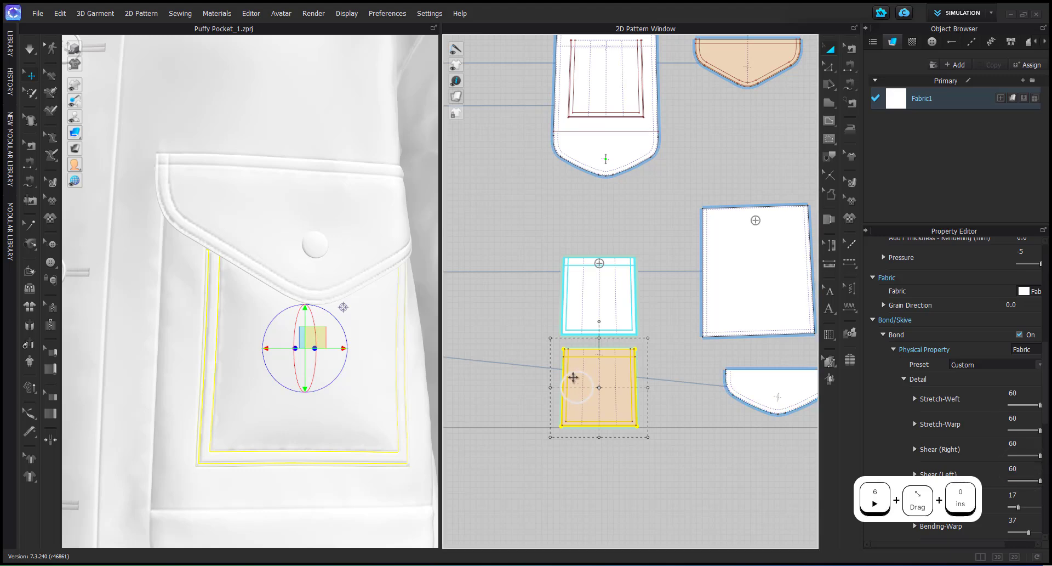
click(671, 463)
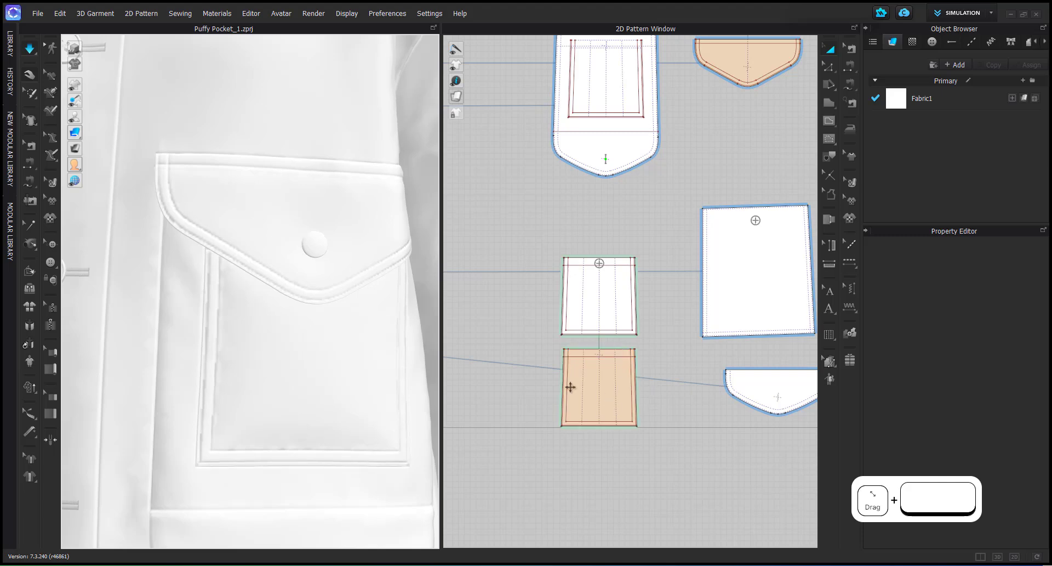
Simulate the garment with the bonded pocket layer and hide the small chest pocket in 3D
click(254, 399)
right_drag(253, 399, 324, 301)
key(space)
key(shift+q)
scroll(273, 371, up, 5)
click(573, 468)
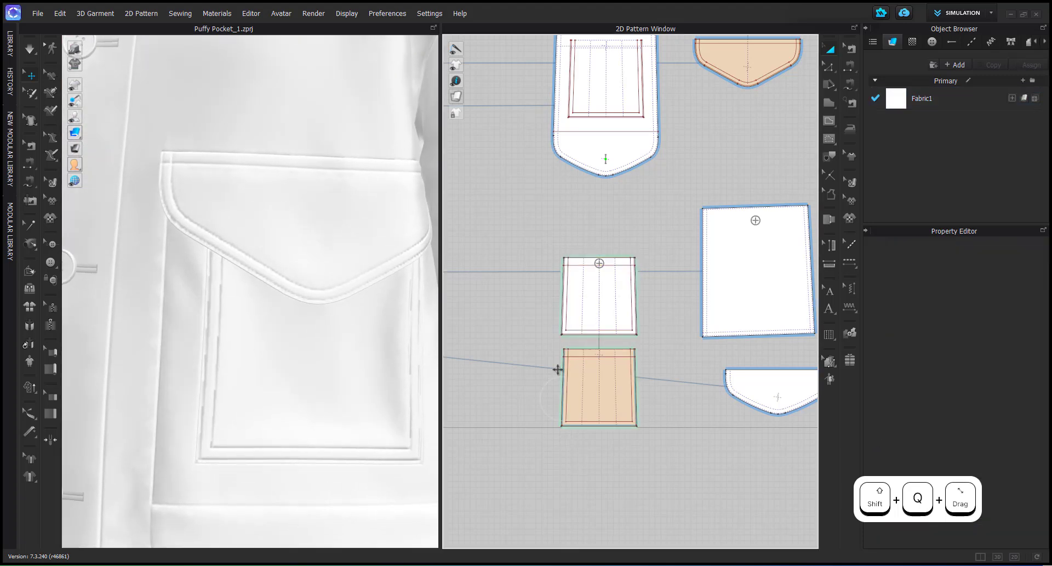
Trace the top edge of the small pocket outline on the large chest pocket as an internal line
scroll(557, 369, down, 3)
scroll(634, 226, up, 6)
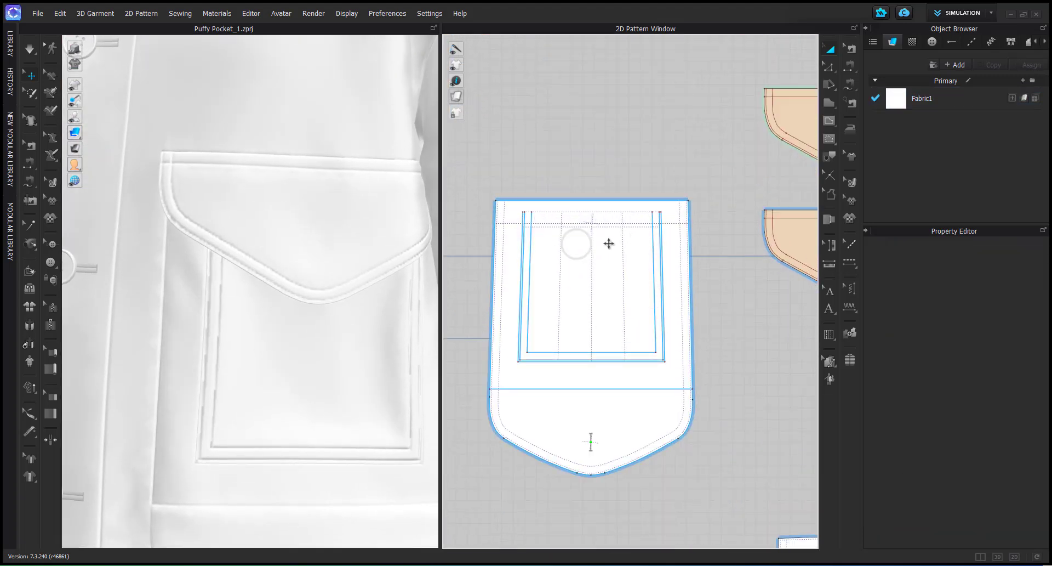
click(545, 212)
key(Return)
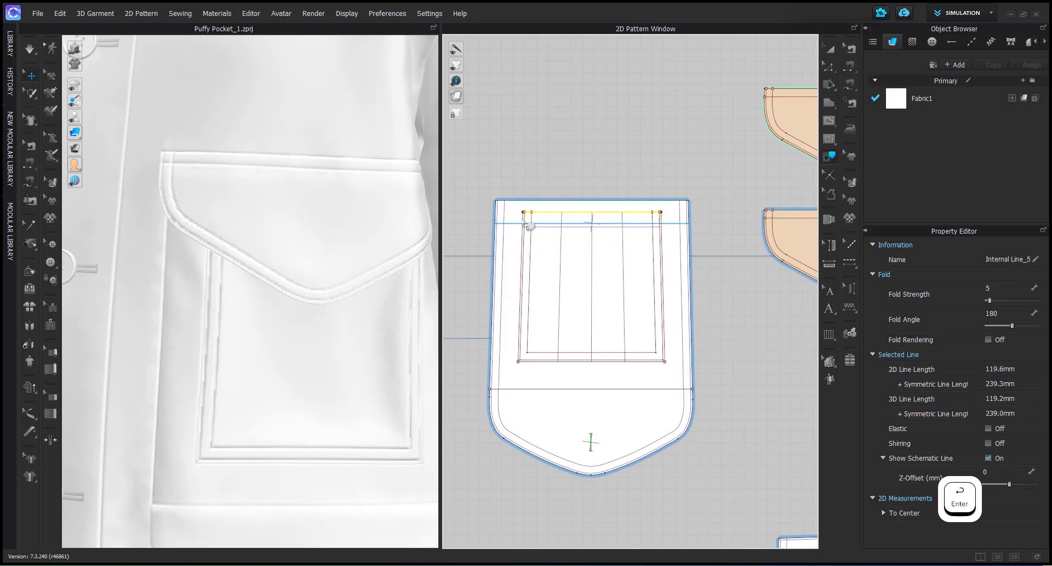
Select the overlapping points at the four corners of the outer small-pocket outline on the large pocket and open their point options
key(z)
scroll(520, 214, up, 3)
click(623, 208)
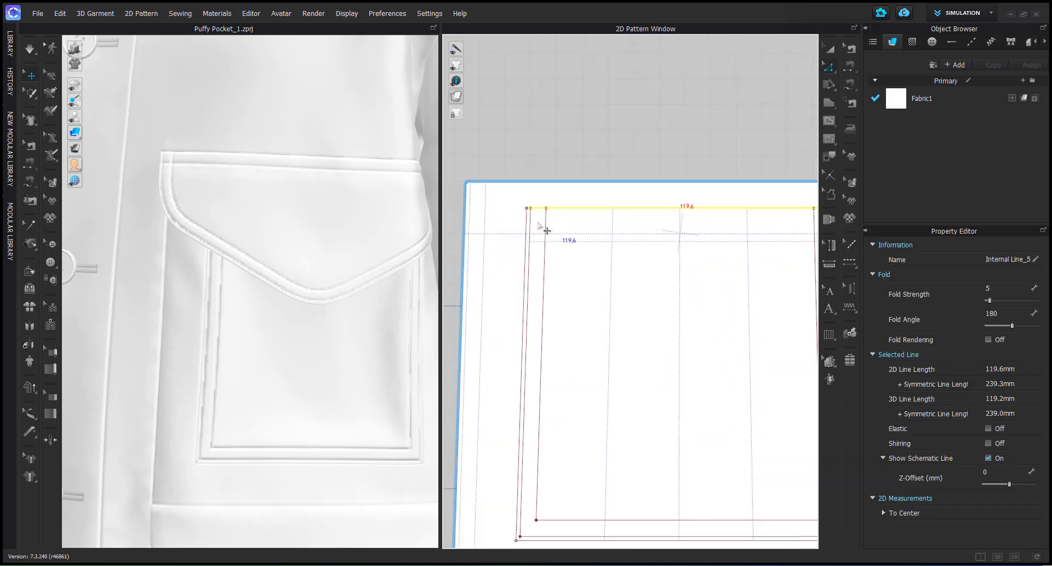
drag(505, 201, 536, 219)
middle_drag(551, 359, 526, 171)
scroll(478, 356, up, 3)
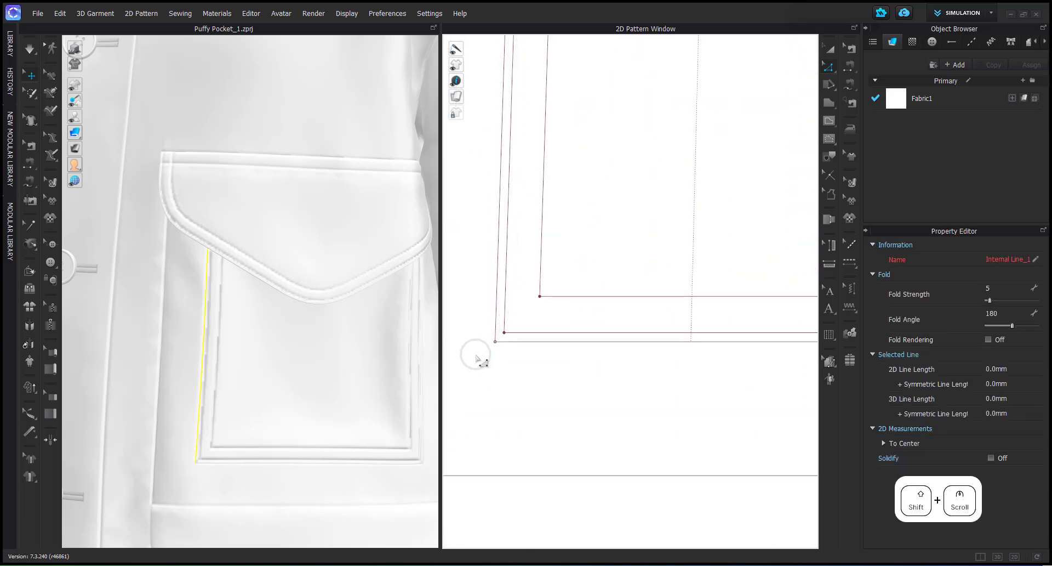
shift+drag(476, 356, 501, 337)
scroll(498, 341, down, 3)
middle_drag(498, 343, 399, 364)
scroll(403, 365, down, 1)
middle_drag(757, 371, 543, 387)
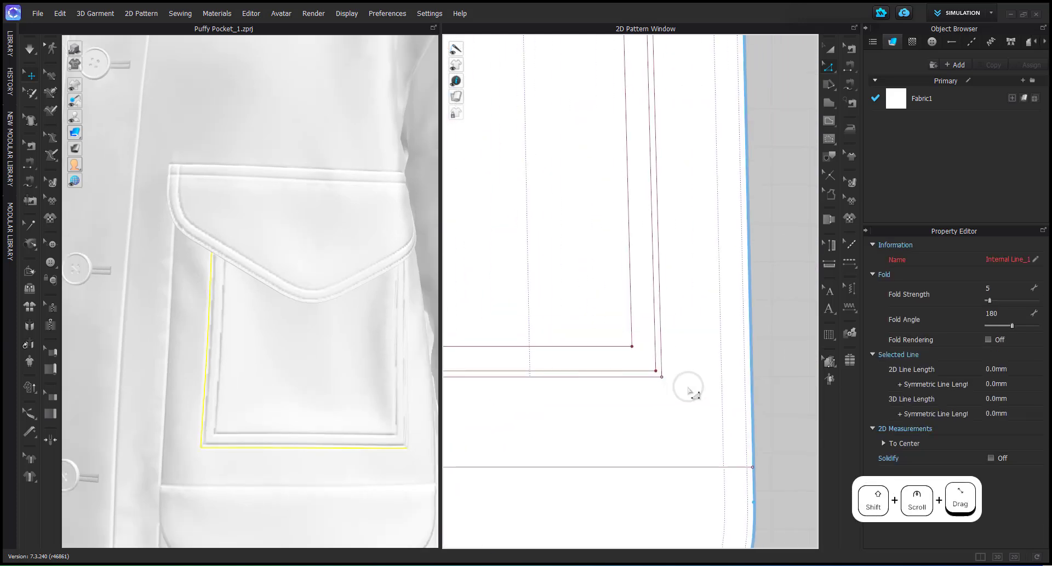
shift+drag(674, 387, 658, 374)
middle_drag(672, 323, 692, 531)
scroll(677, 181, up, 3)
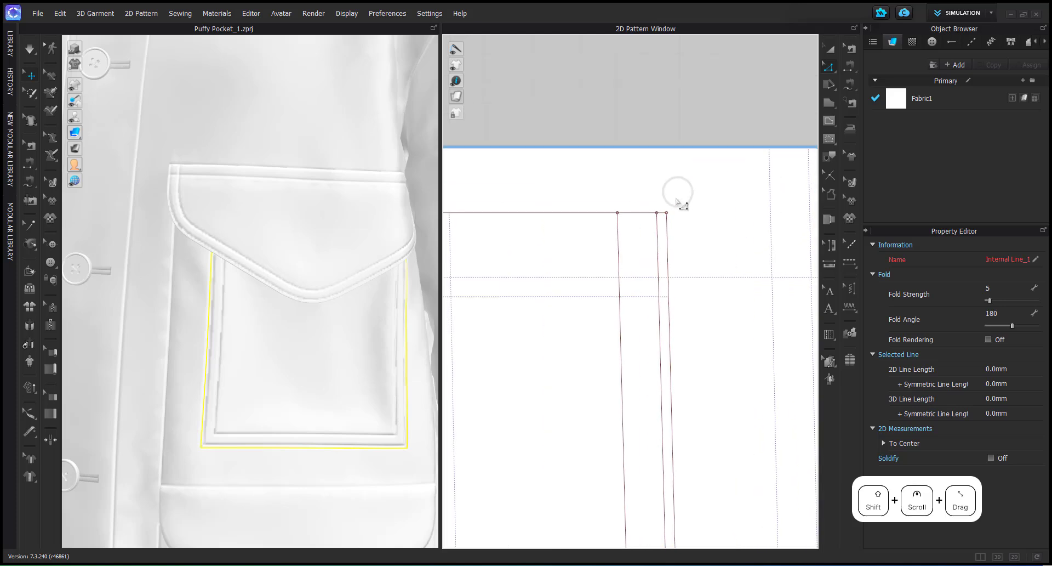
right_click(666, 213)
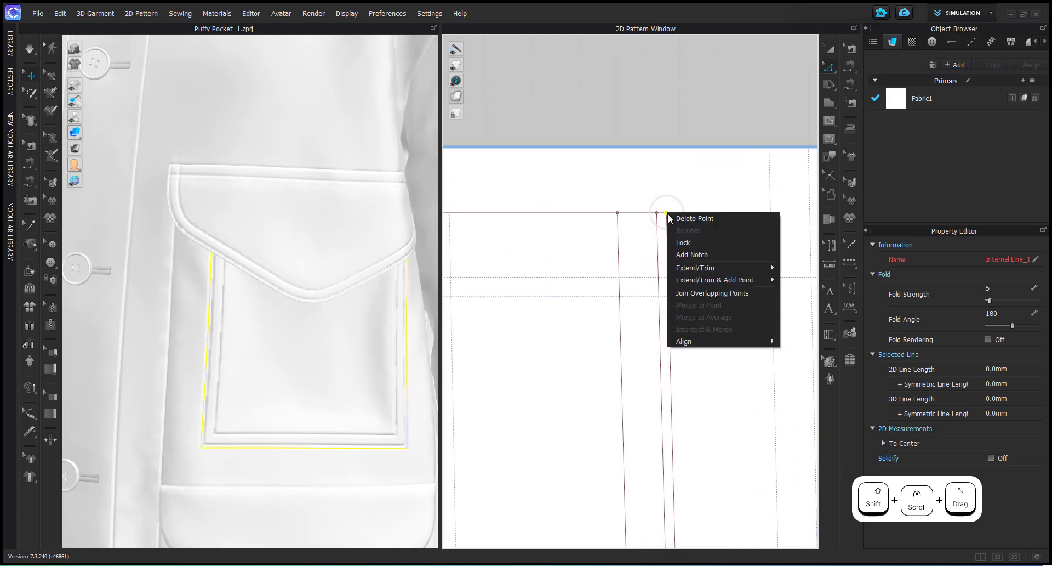
Join the overlapping points at the upper right corner of the pocket base's outermost internal line and inspect its upper left corner
click(701, 292)
shift+scroll(695, 304, down, 5)
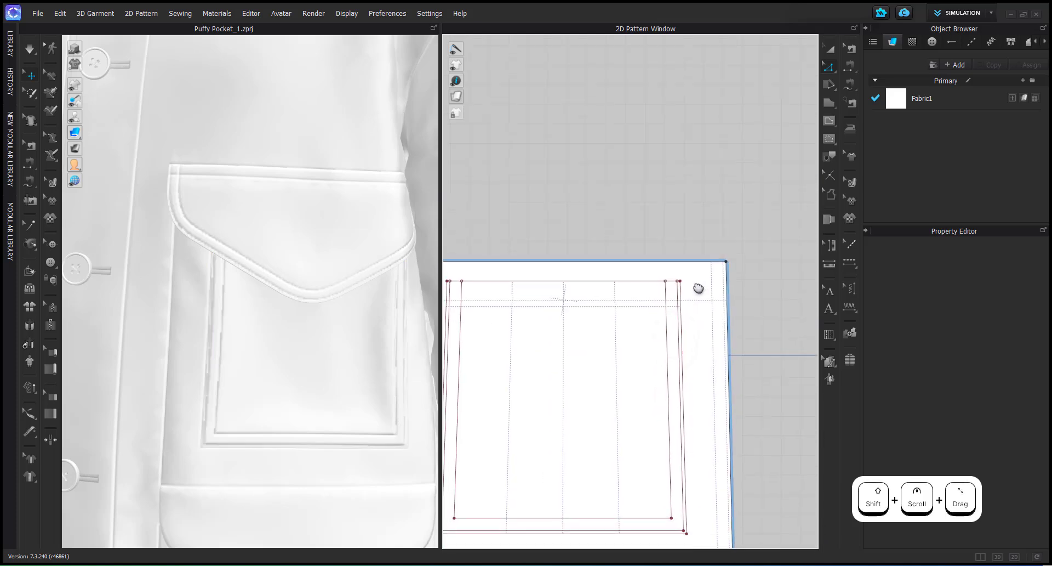
key(a)
click(564, 222)
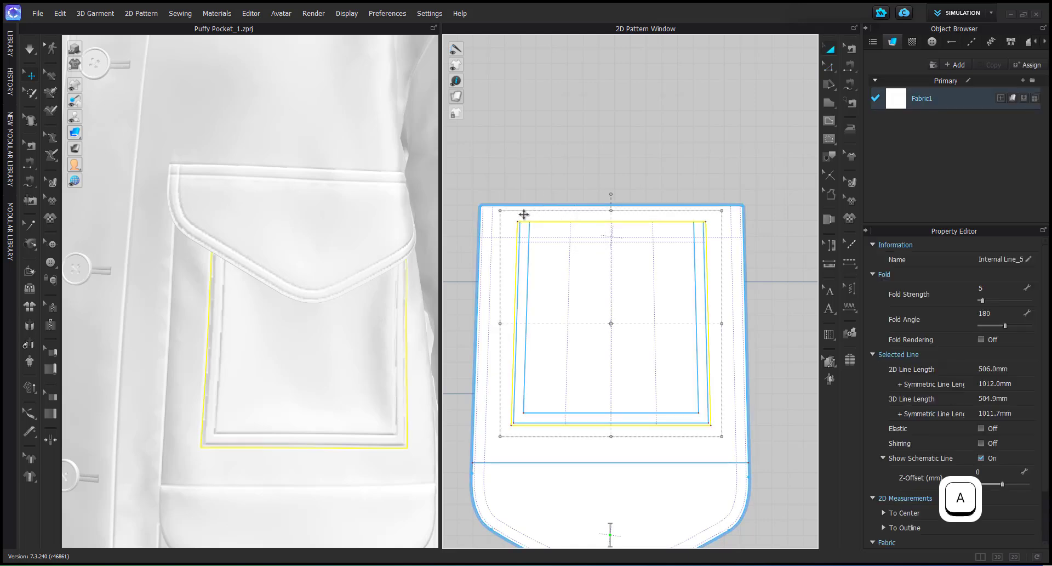
scroll(524, 217, up, 8)
click(542, 151)
key(z)
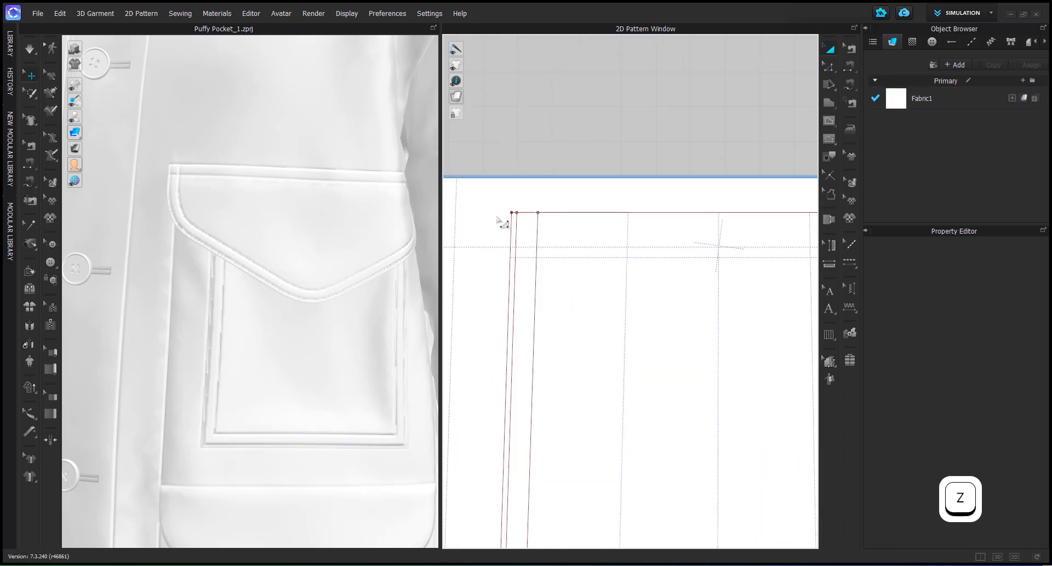
scroll(520, 223, down, 5)
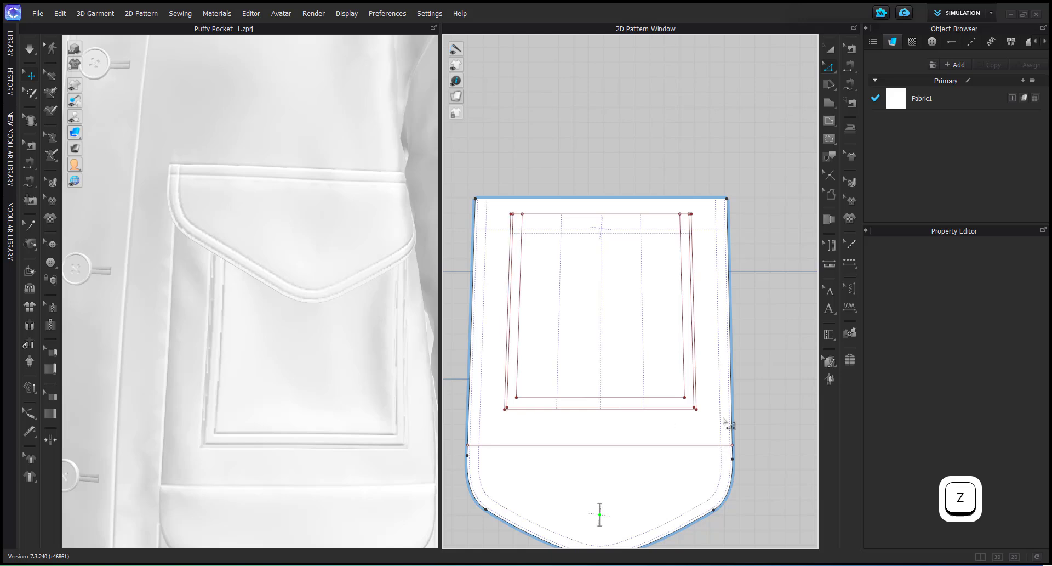
Enable Bond on the outermost rectangular internal line of the pocket base pattern
key(a)
click(613, 214)
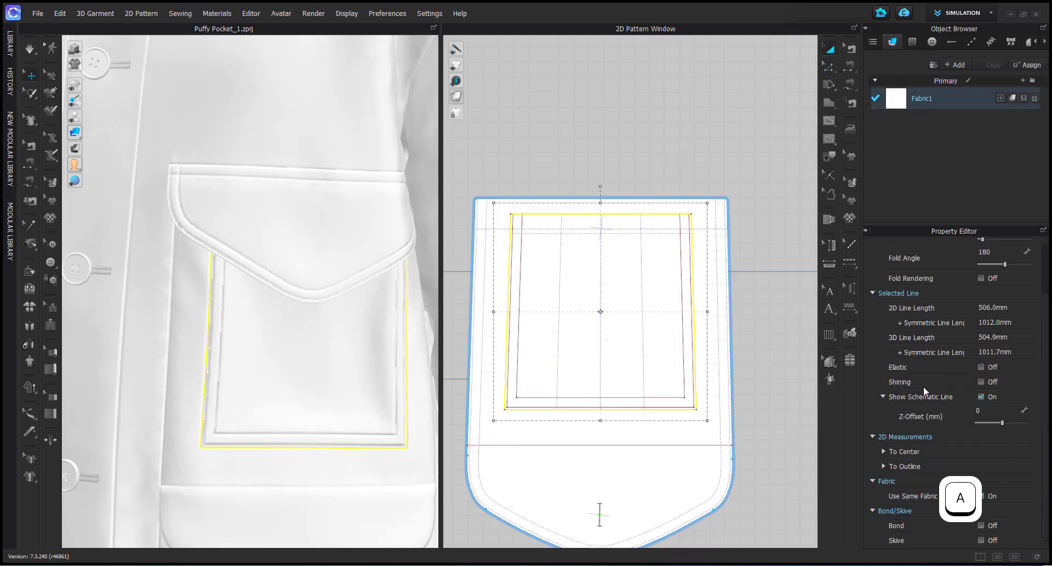
click(981, 525)
scroll(987, 486, down, 5)
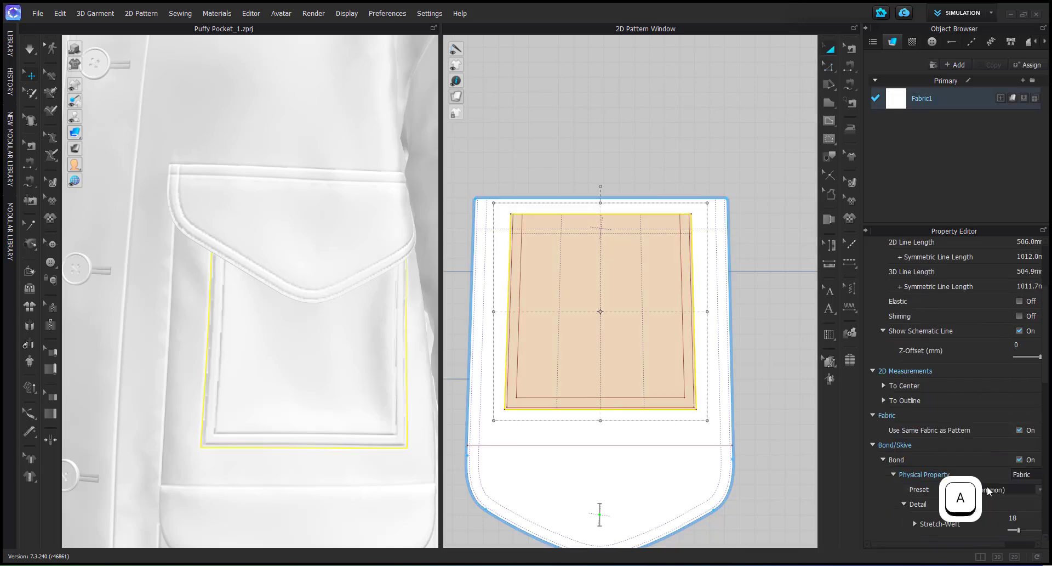
Set the bond's Stretch-Weft, Stretch-Warp, Shear (Right) and Shear (Left) values to 60
click(1023, 353)
text(60)
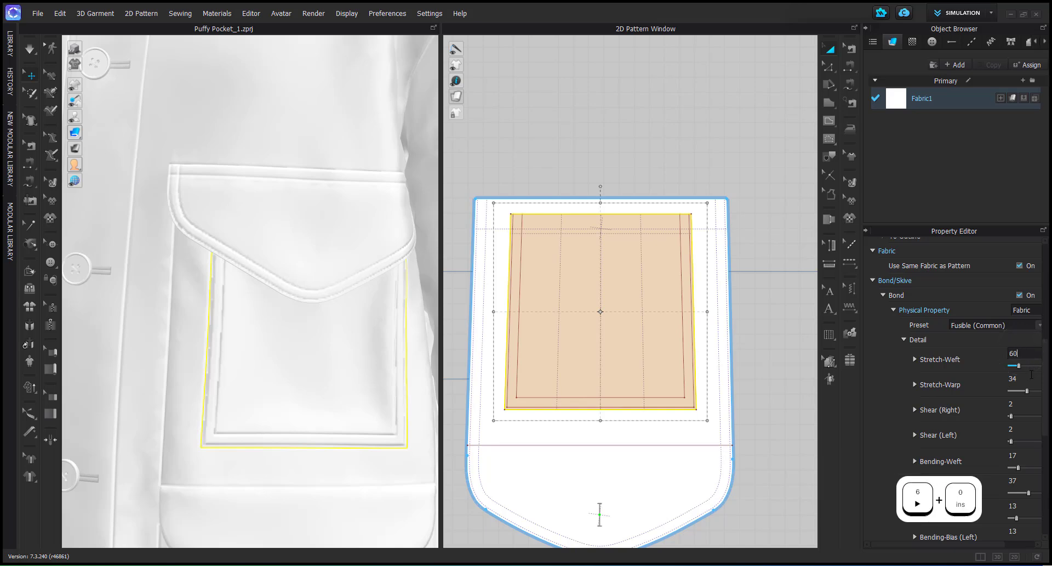
click(1023, 378)
text(60)
click(1023, 404)
text(60)
click(1024, 430)
key(Return)
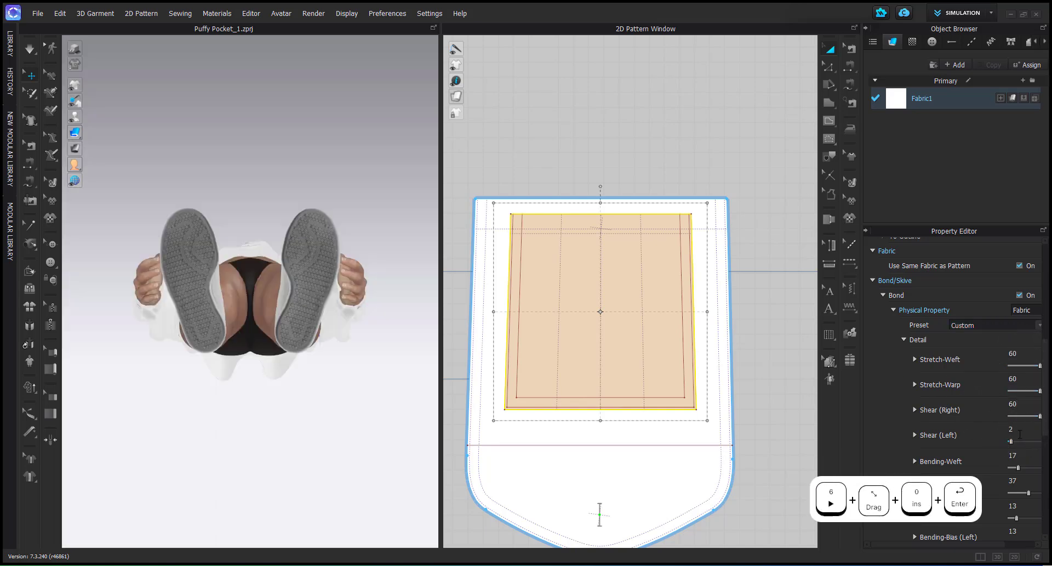
click(1019, 433)
text(60)
key(Return)
Run the simulation with the avatar's front pocket in close-up, adjust the pocket, and stop the simulation
click(399, 157)
key(2)
scroll(332, 257, up, 4)
middle_drag(318, 285, 310, 309)
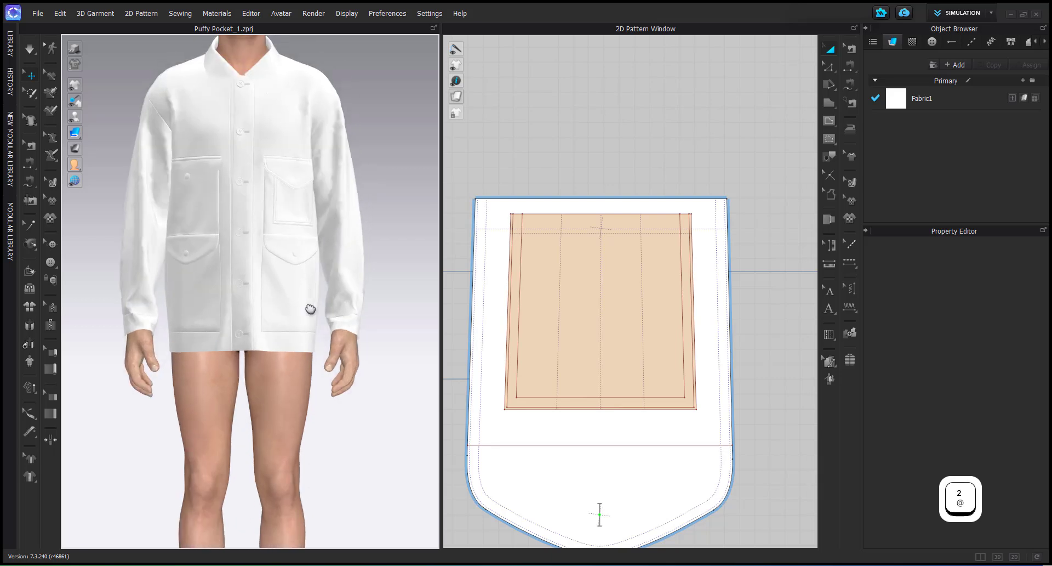
scroll(310, 309, up, 5)
key(space)
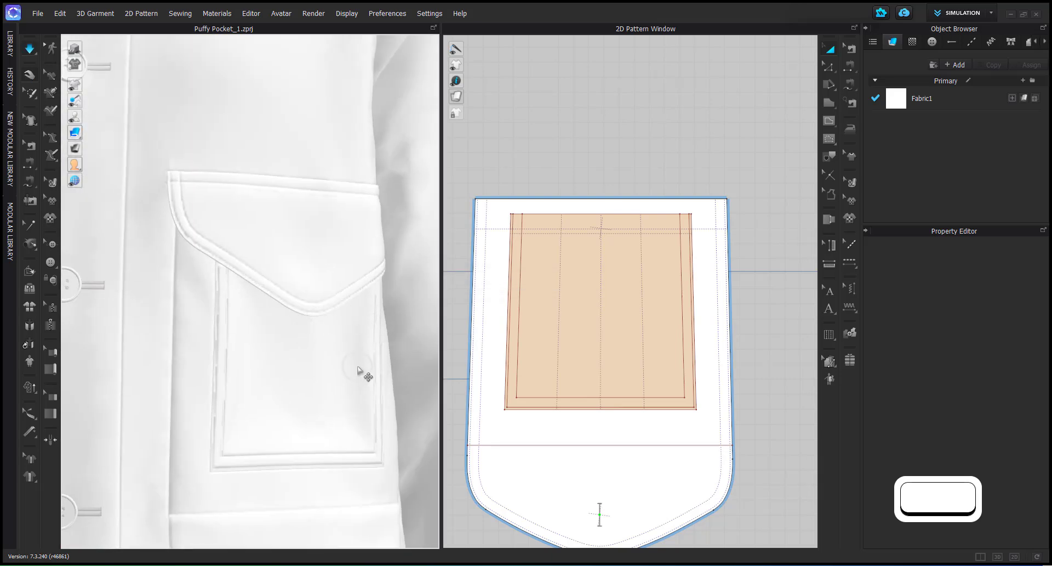
click(379, 460)
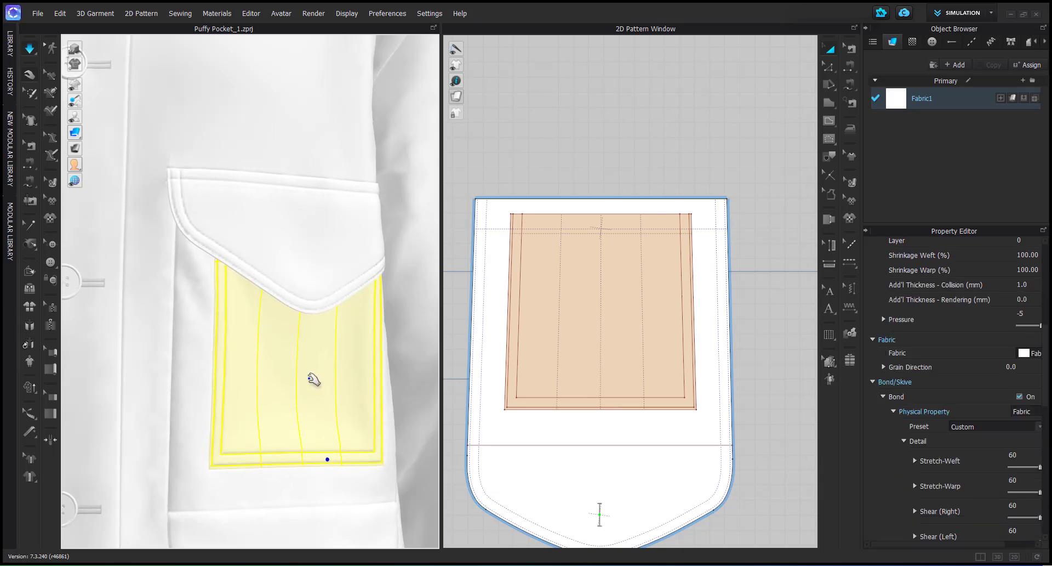
key(space)
Show all hidden pieces, and hide the two puffy pocket layers in 3D to expose the pocket base
click(526, 343)
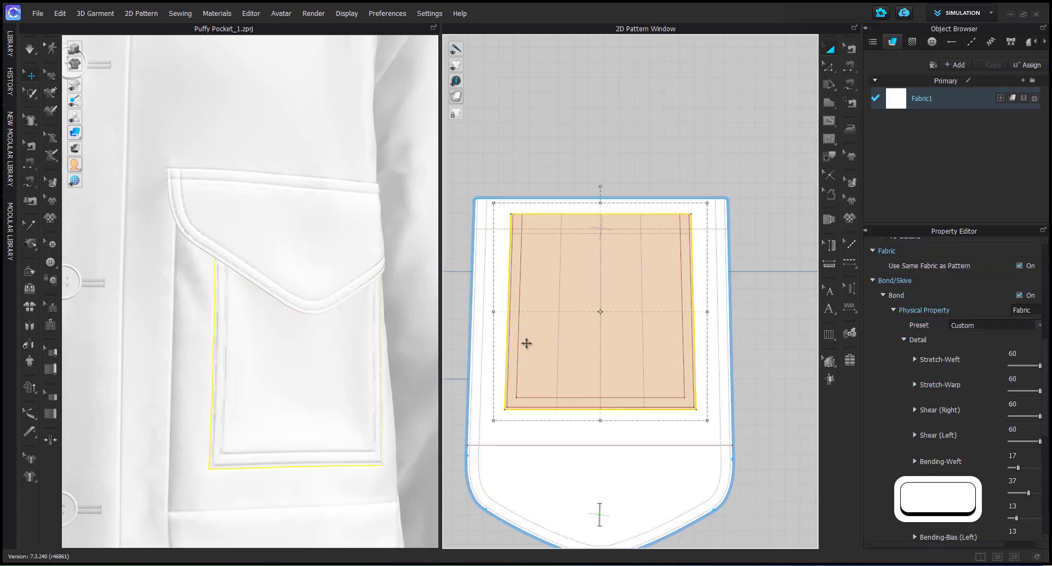
scroll(547, 357, down, 2)
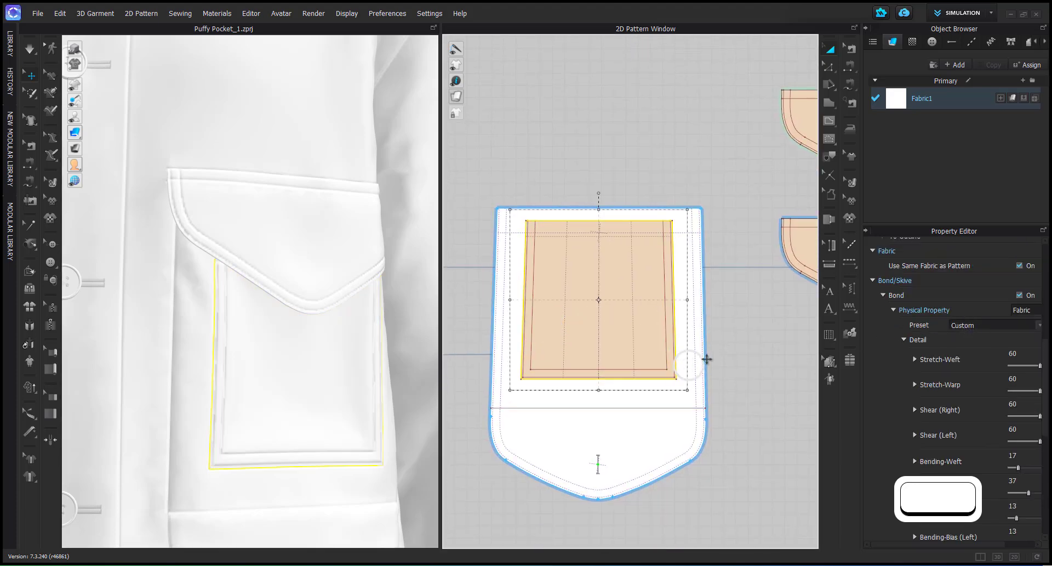
scroll(672, 389, down, 4)
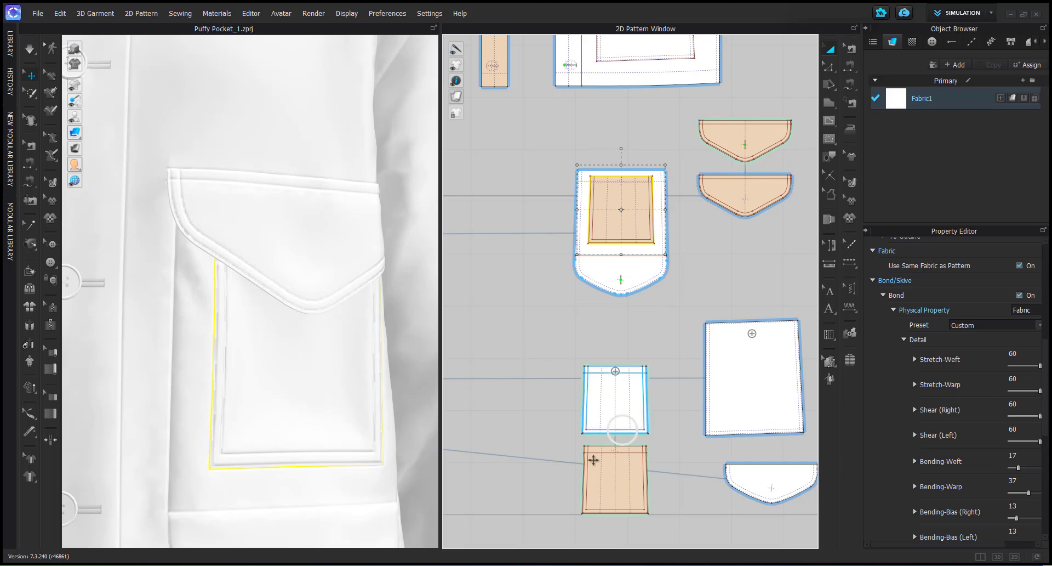
click(287, 406)
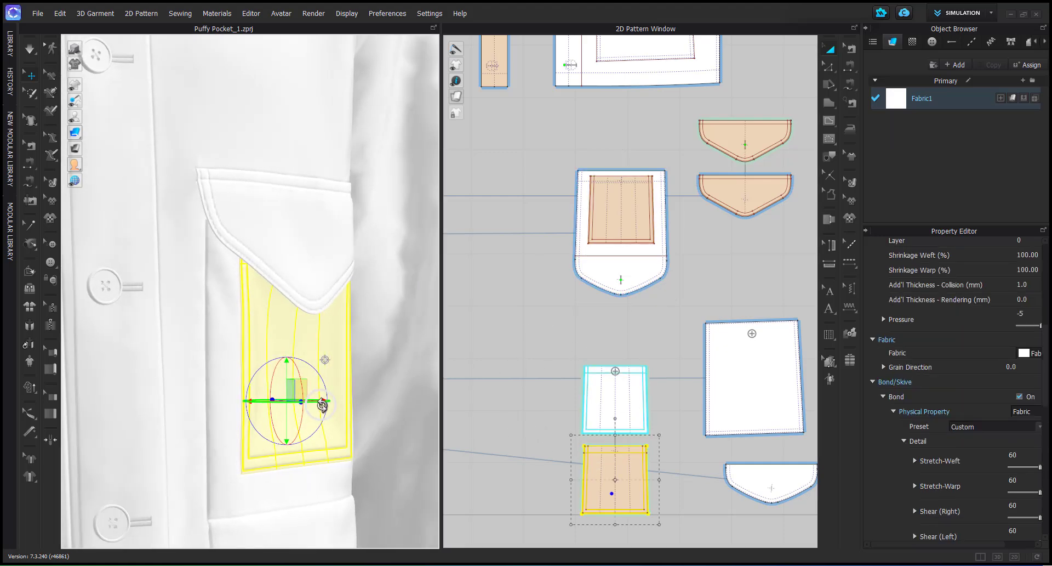
key(shift+w)
click(541, 381)
right_drag(335, 370, 346, 407)
click(300, 365)
key(shift+q)
click(297, 364)
key(shift+q)
click(311, 388)
Try setting the bonded area's Bending-Weft, Bending-Warp and both Bending-Bias values to 60
click(550, 312)
click(608, 201)
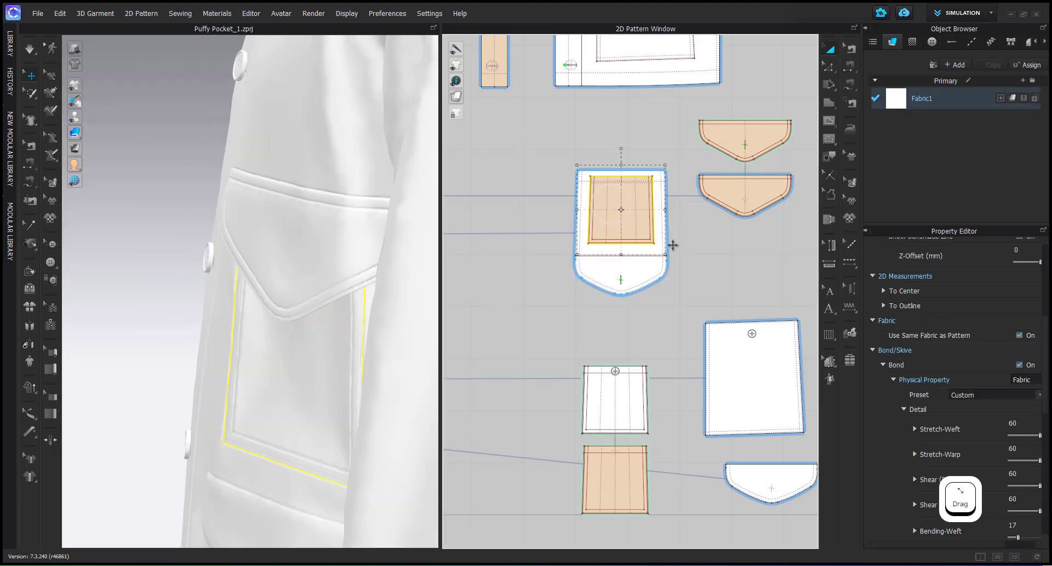
scroll(964, 429, down, 3)
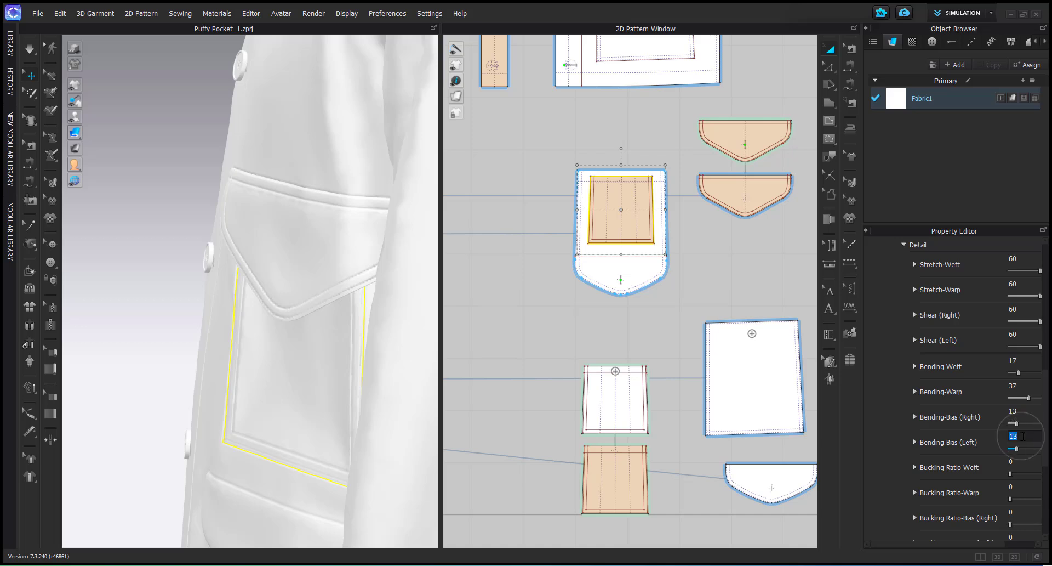
text(60)
key(Return)
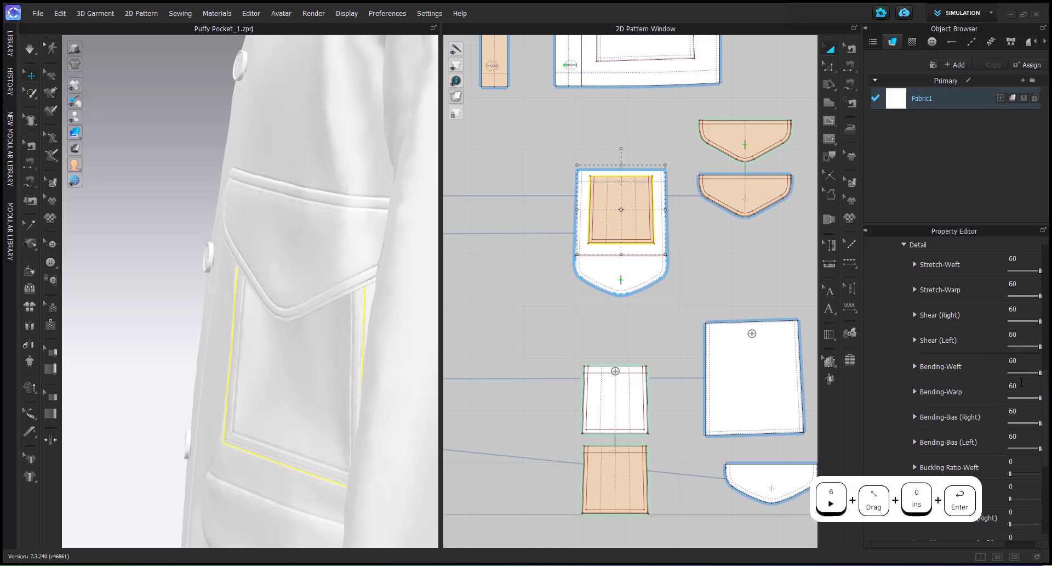
Simulate the garment while tugging the exposed pocket base, and show all hidden pieces again
click(552, 364)
click(255, 415)
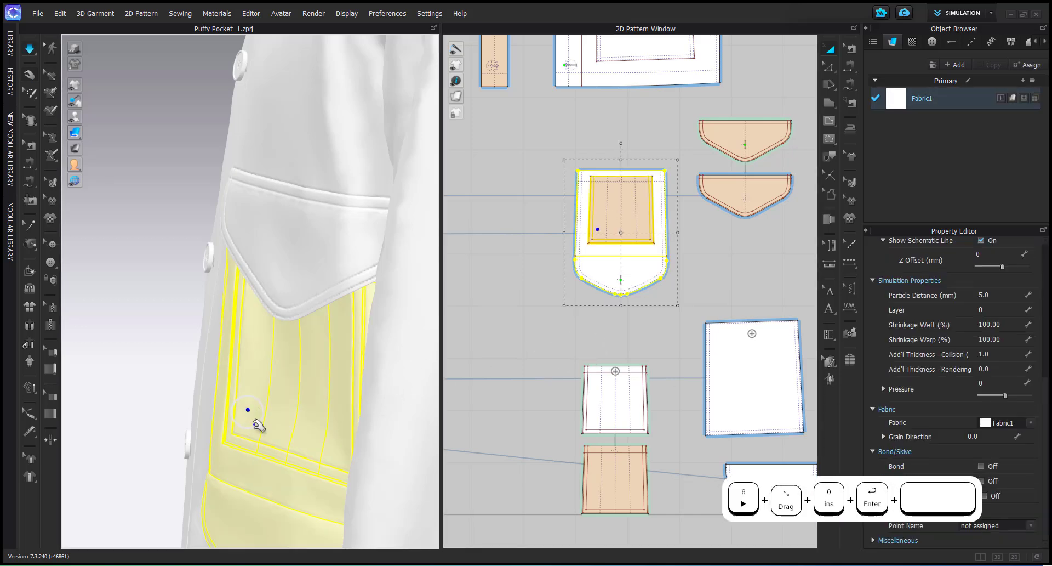
right_drag(281, 438, 437, 482)
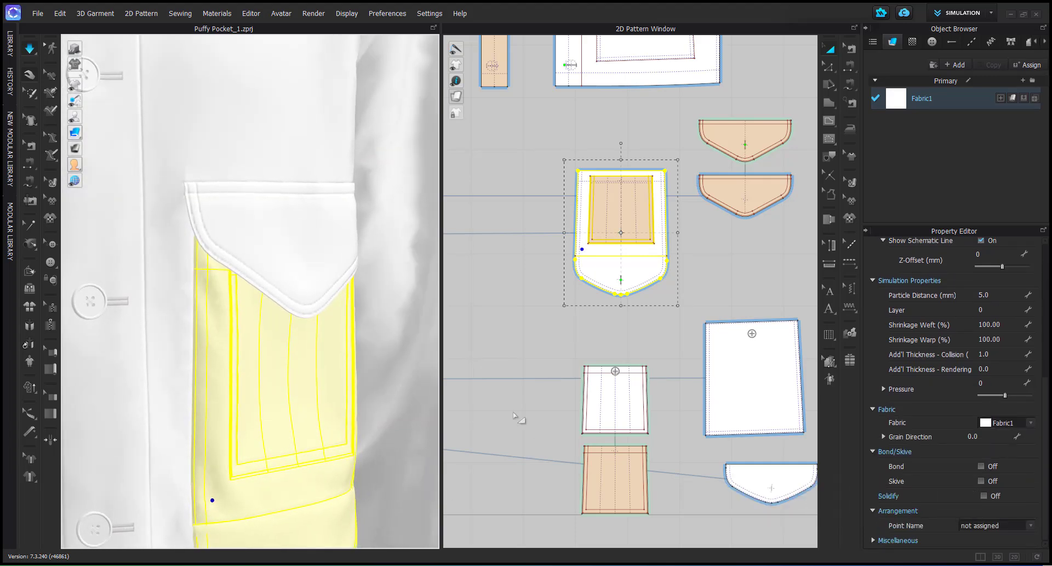
click(381, 413)
key(shift+w)
right_drag(382, 424, 339, 420)
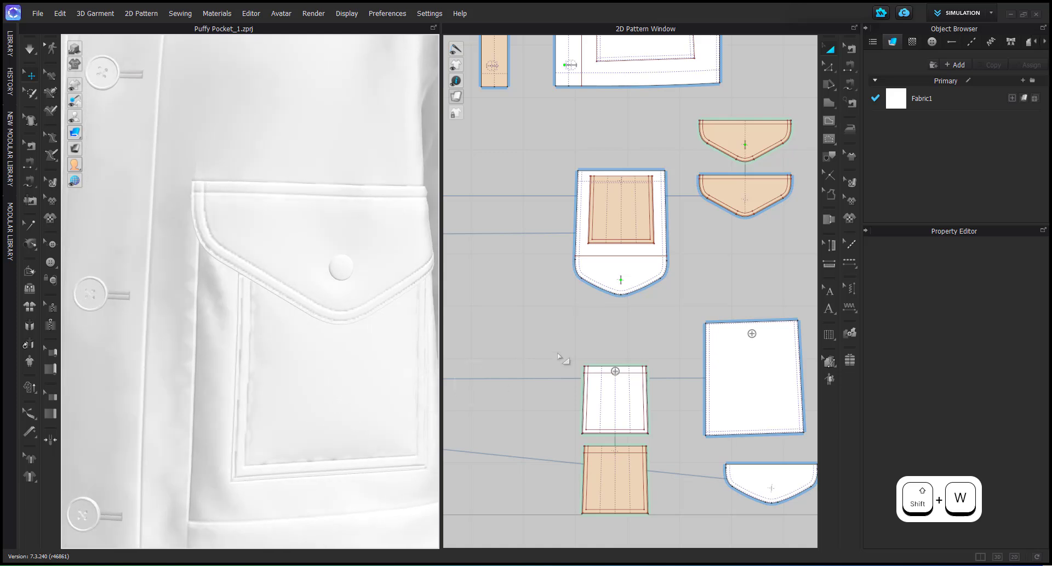
Undo the bending value changes made to the bonded internal area of the pocket base
click(626, 201)
scroll(1011, 448, down, 1)
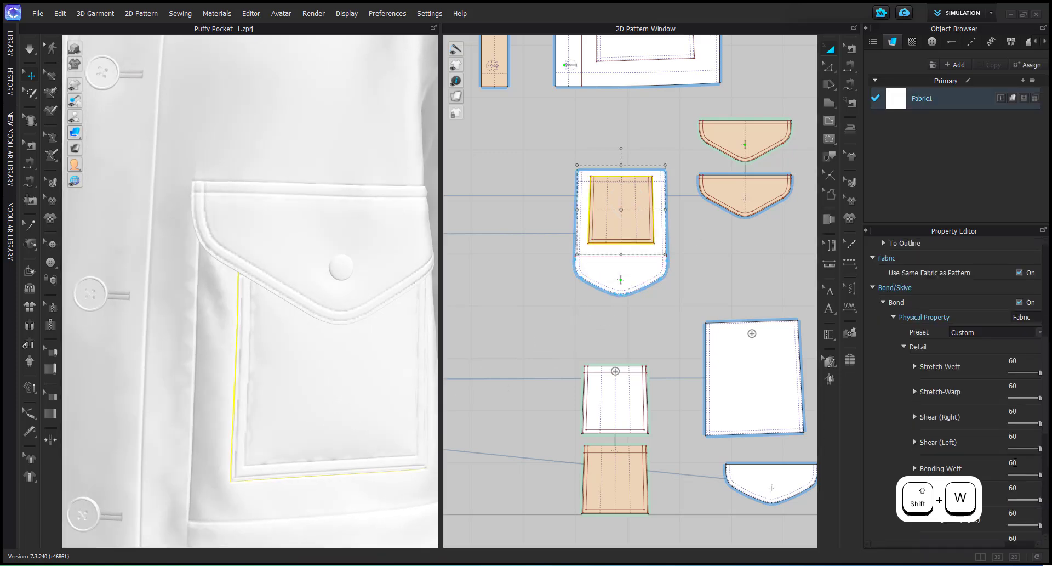
key(ctrl+z)
key(ctrl+z)
key(ctrl+z)
key(ctrl+z)
key(ctrl+z)
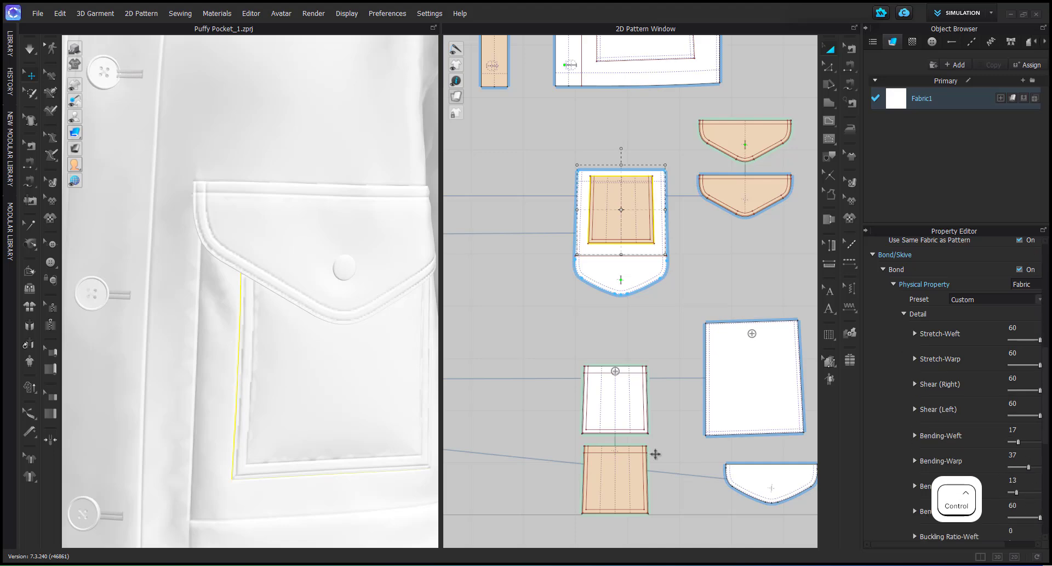
key(ctrl+z)
Examine the puffy pocket's shape and volume from the front and the side in the 3D view
middle_drag(307, 415, 265, 370)
click(259, 367)
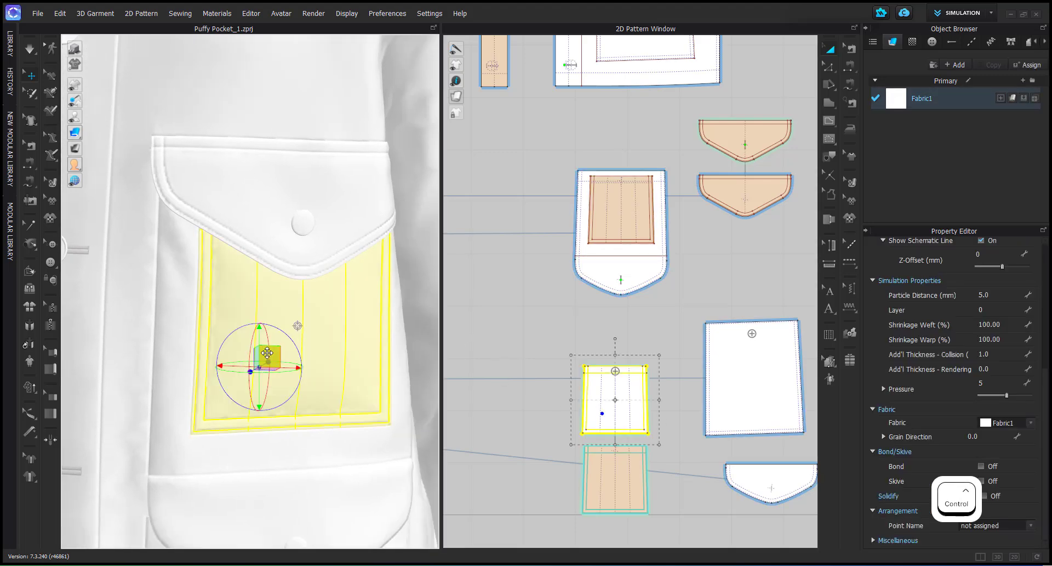
click(507, 339)
click(283, 321)
mouse_move(283, 322)
right_down()
mouse_move(321, 323)
mouse_move(273, 319)
right_up()
scroll(320, 349, up, 3)
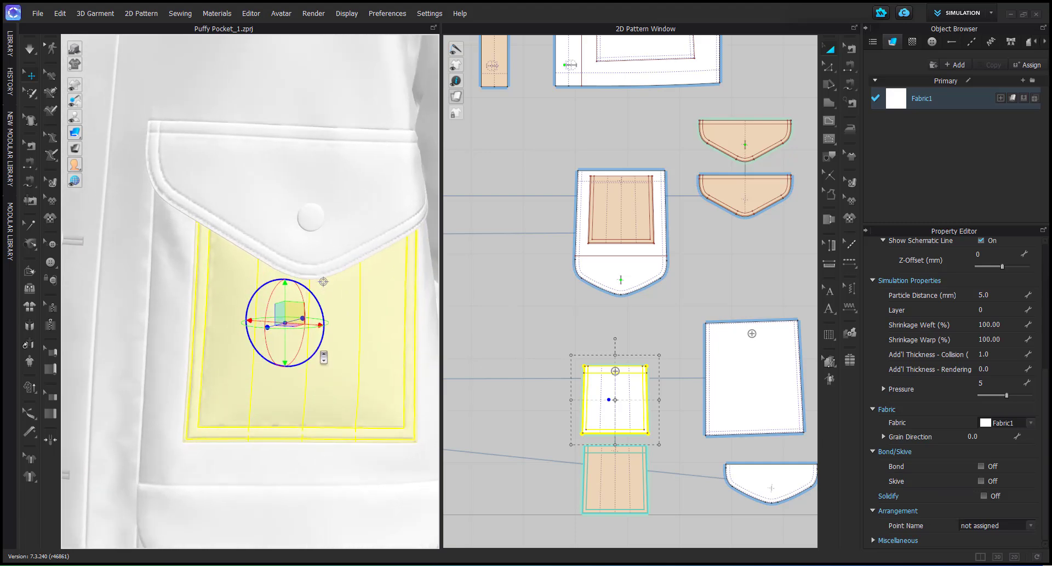
middle_drag(324, 349, 308, 349)
right_drag(308, 349, 418, 355)
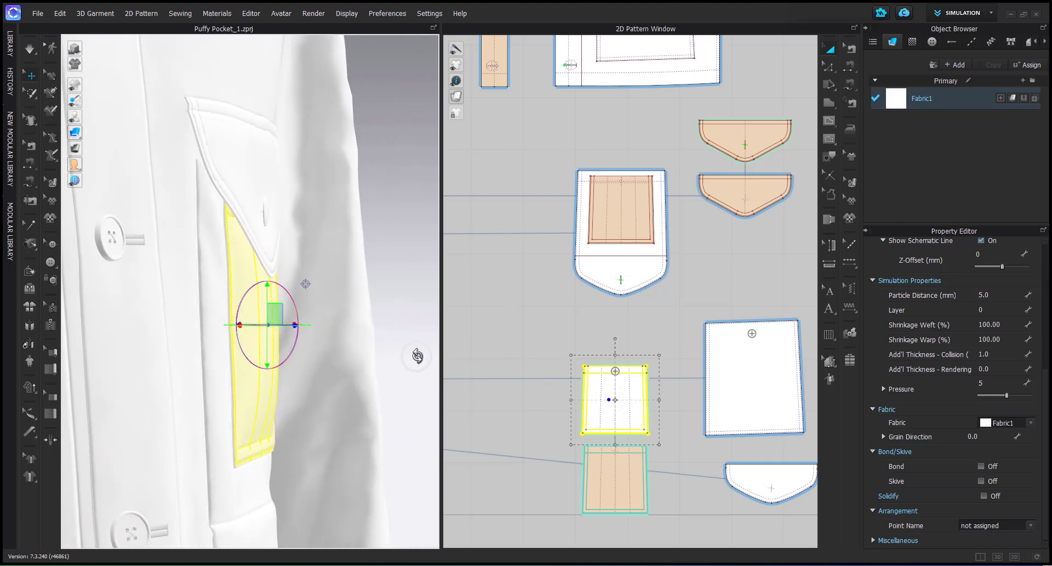
right_drag(348, 396, 329, 384)
right_drag(540, 416, 543, 369)
click(503, 418)
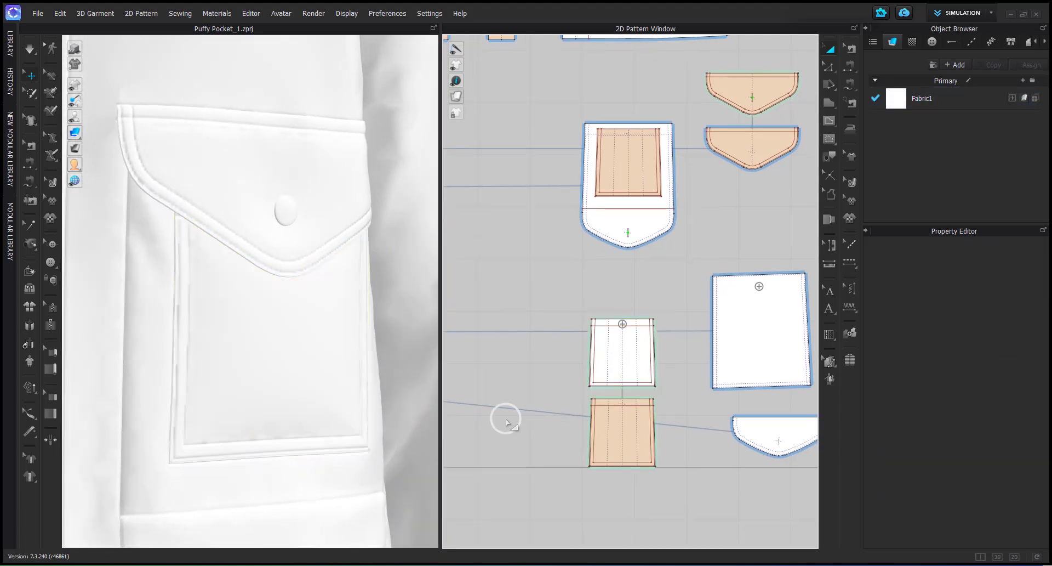
Set Shrinkage Weft and Shrinkage Warp of the outer puffy pocket piece to 104%
click(633, 354)
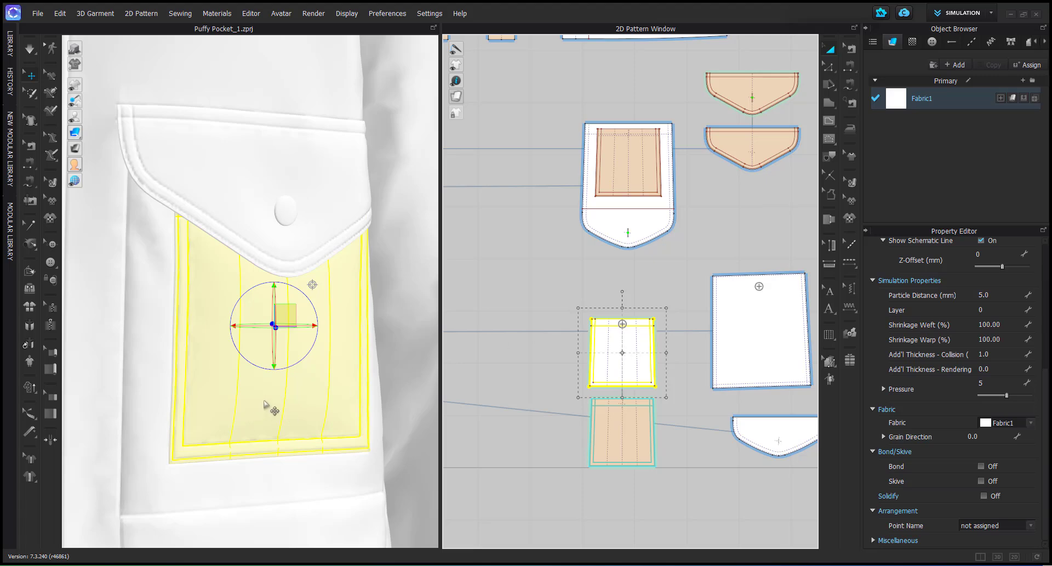
middle_drag(264, 401, 251, 404)
click(599, 349)
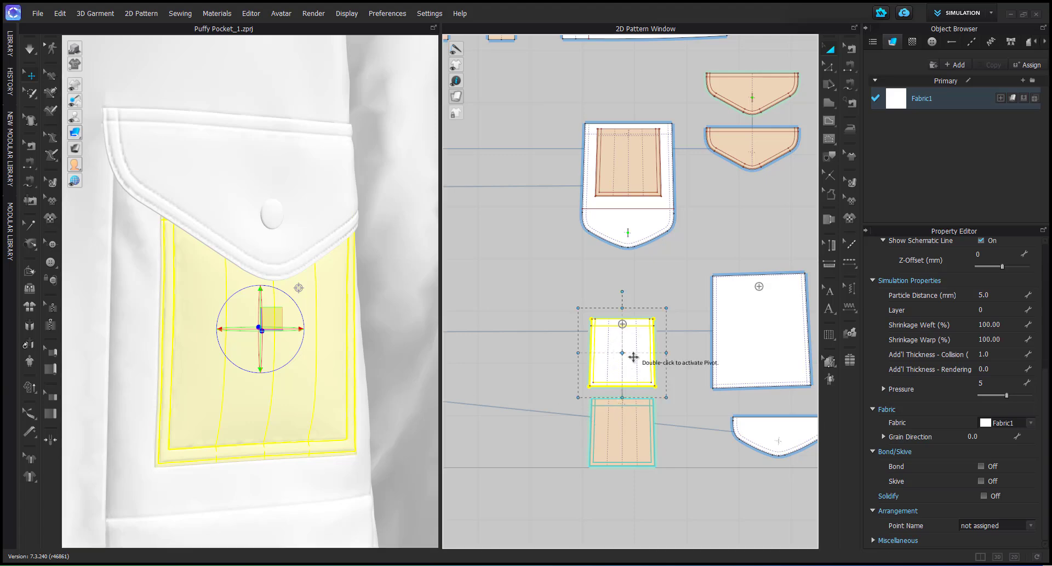
double_click(1007, 323)
text(104)
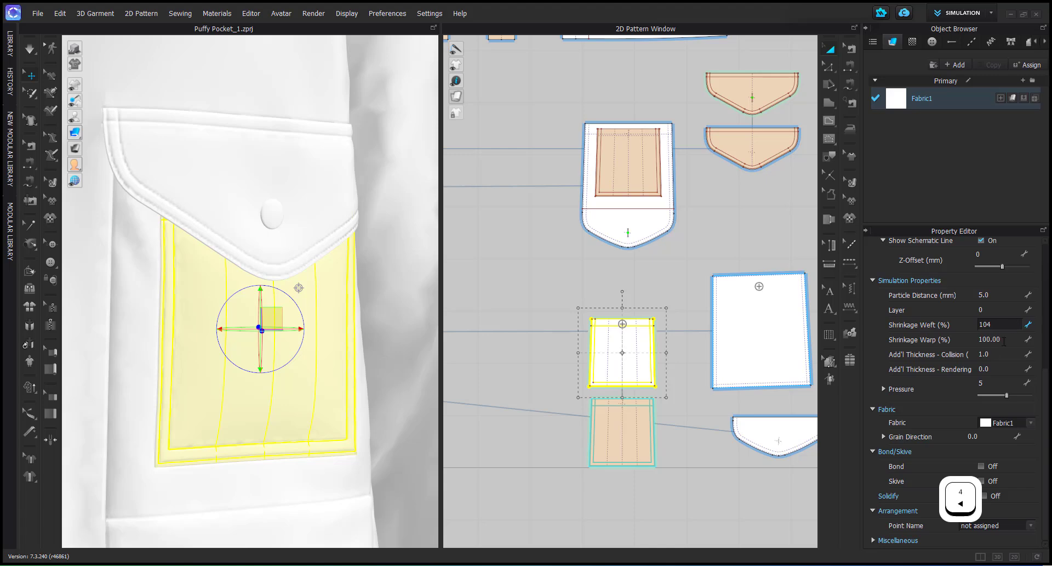
double_click(997, 338)
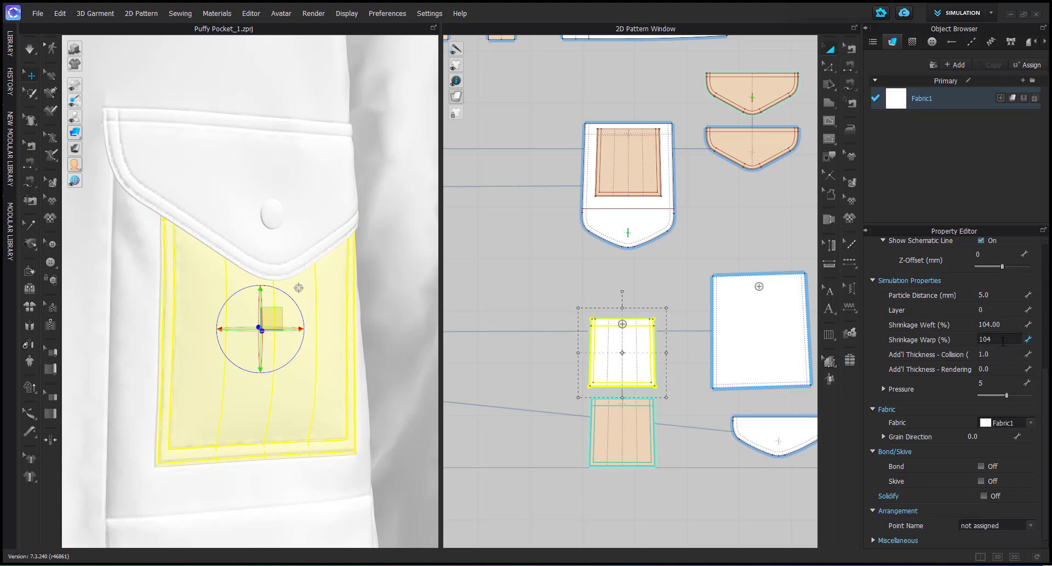
click(513, 351)
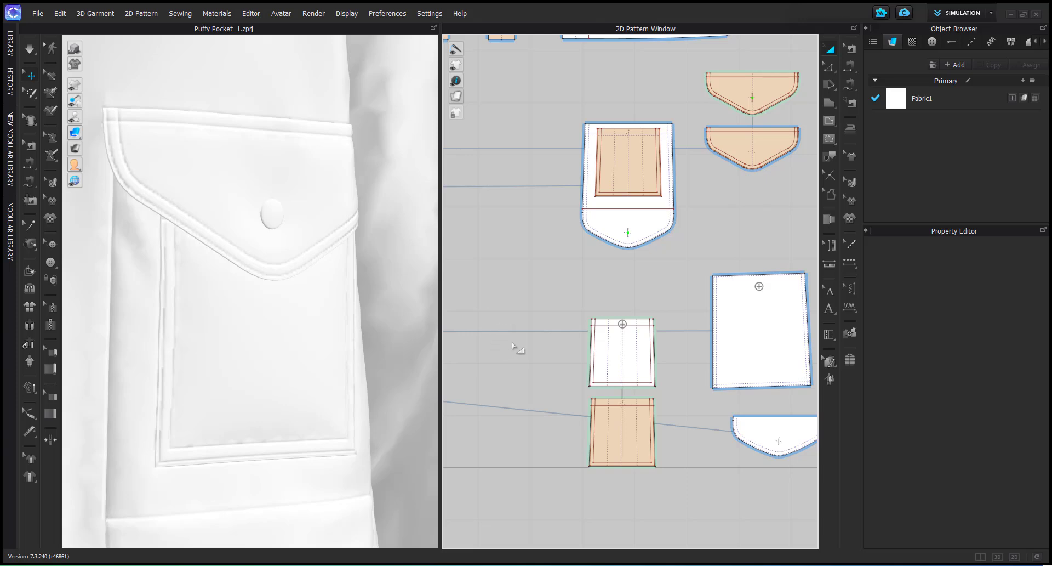
right_drag(317, 328, 286, 324)
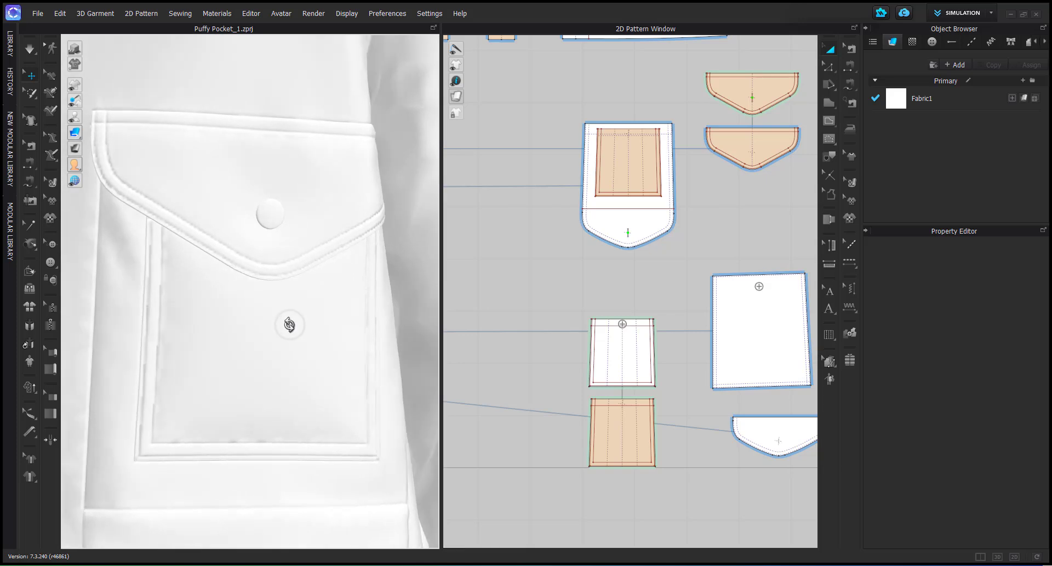
click(609, 350)
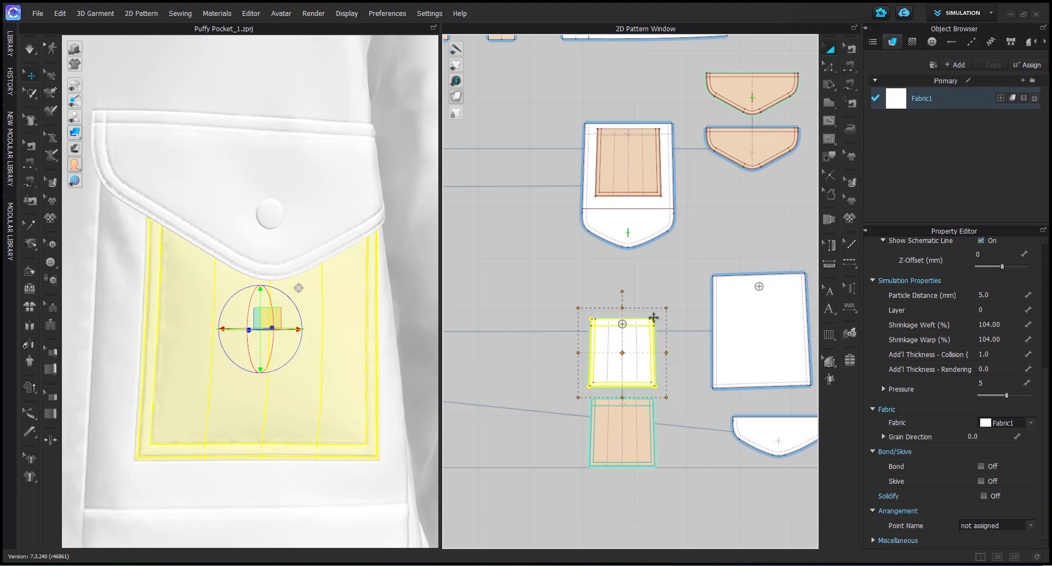
drag(667, 305, 675, 300)
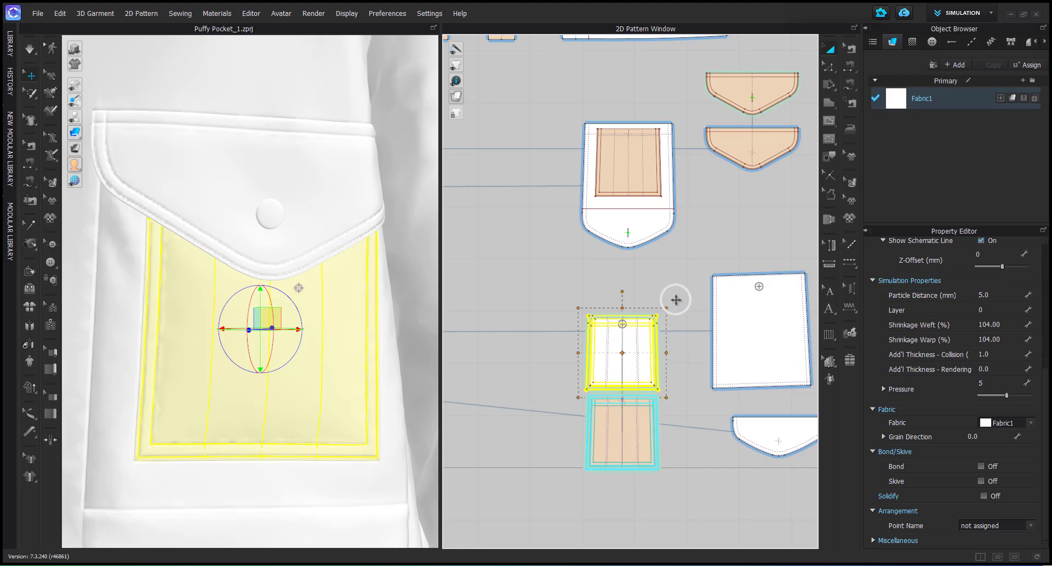
key(ctrl+z)
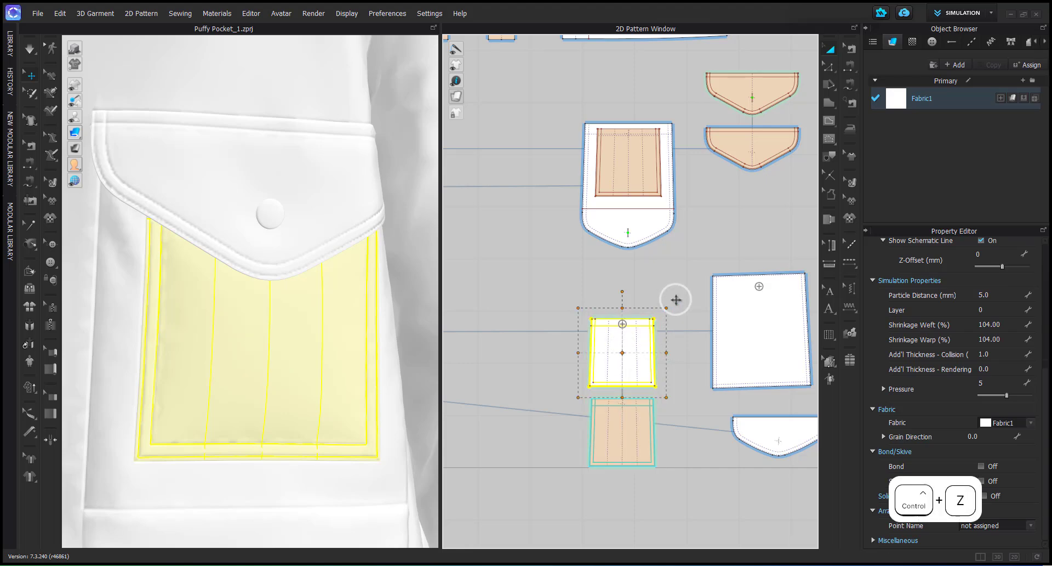
Remove the linked editing between the outer puffy pocket piece and the bonded inner pocket piece
click(612, 417)
click(615, 356)
right_click(615, 356)
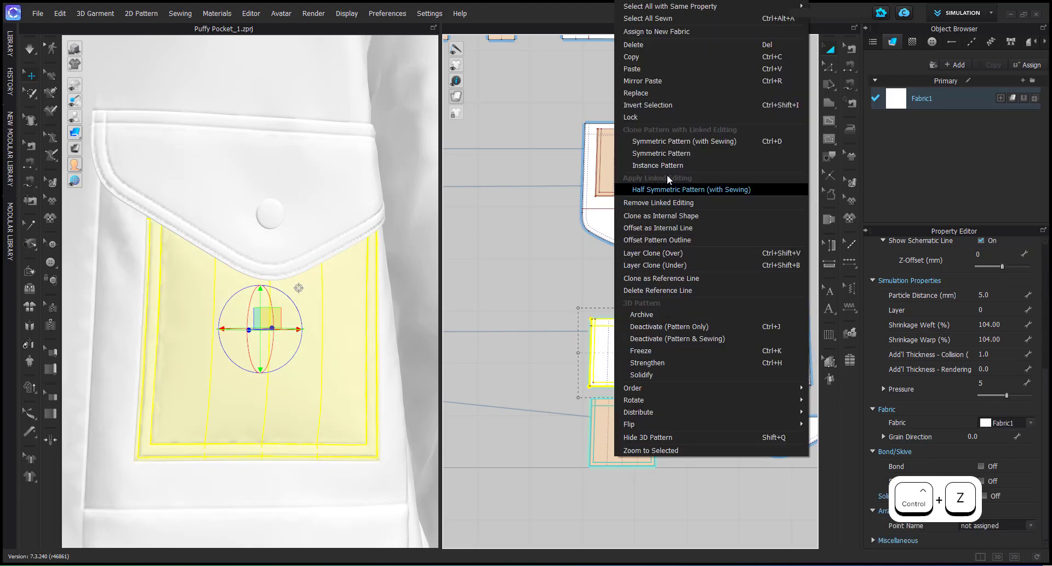
click(656, 202)
click(582, 381)
click(634, 433)
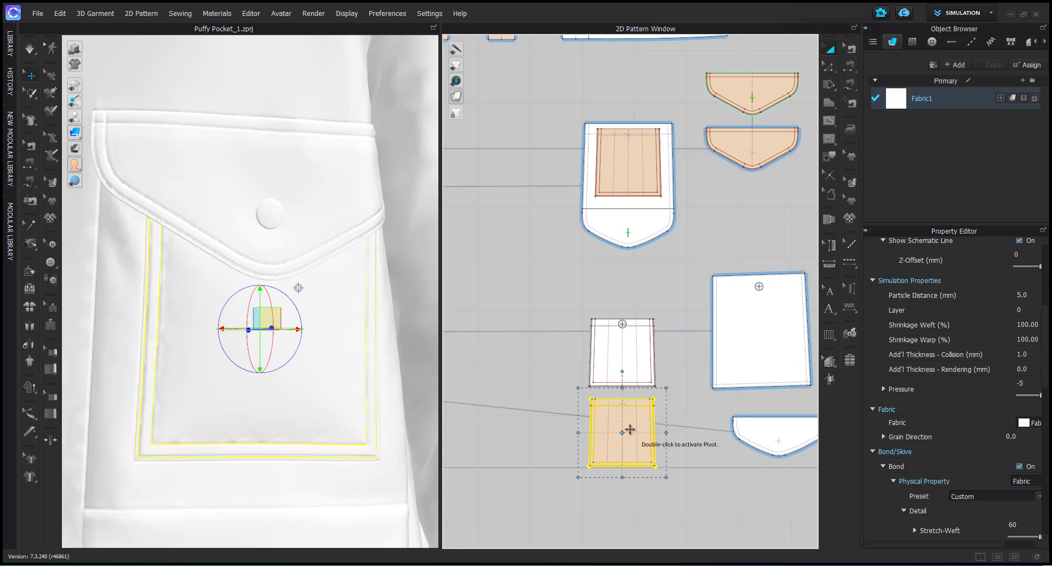
click(608, 344)
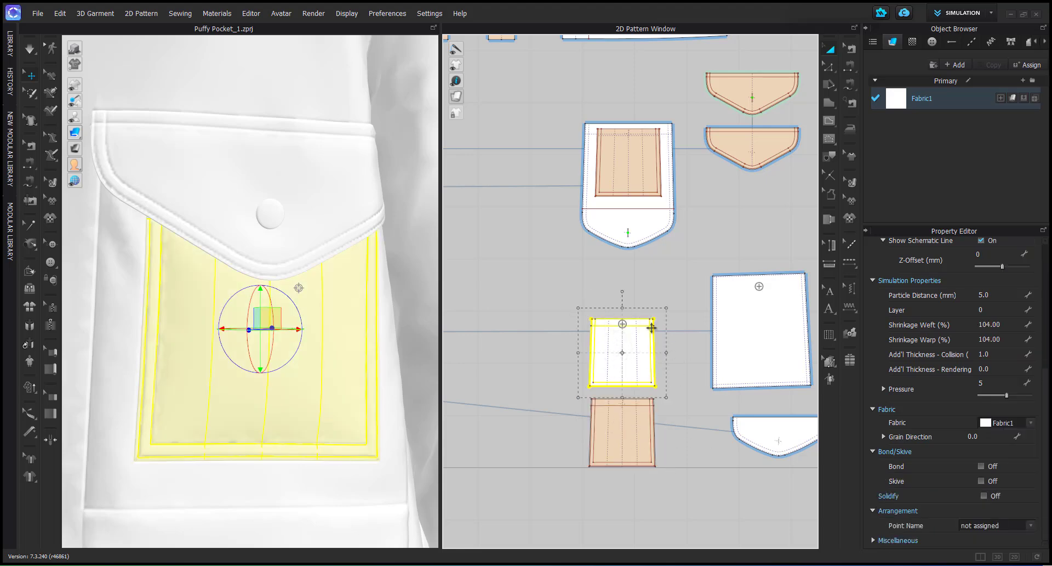
Hide the outer puffy pocket piece to inspect the layer beneath it, and show all hidden pieces again
click(290, 398)
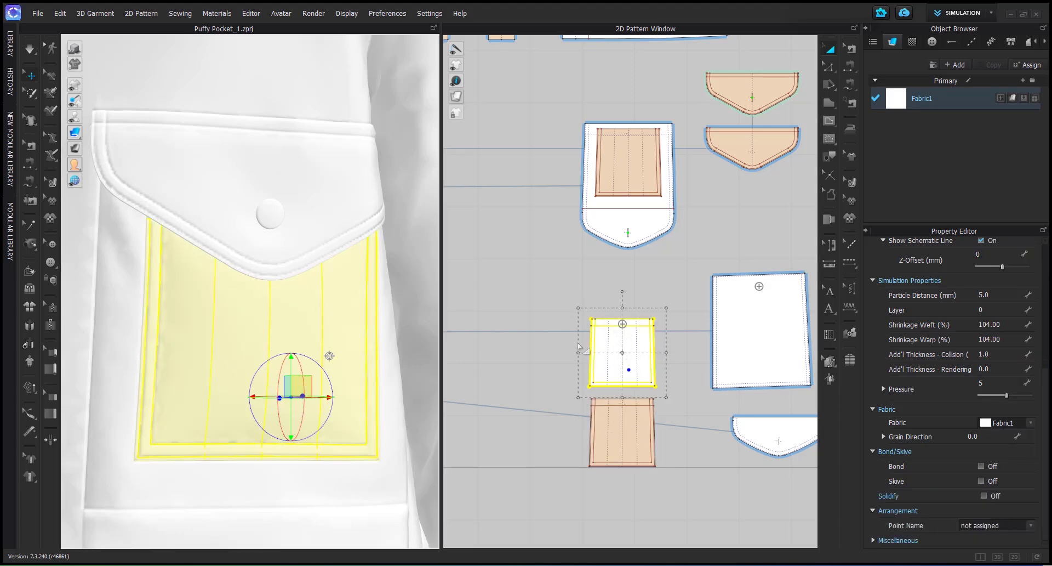
right_drag(261, 319, 279, 314)
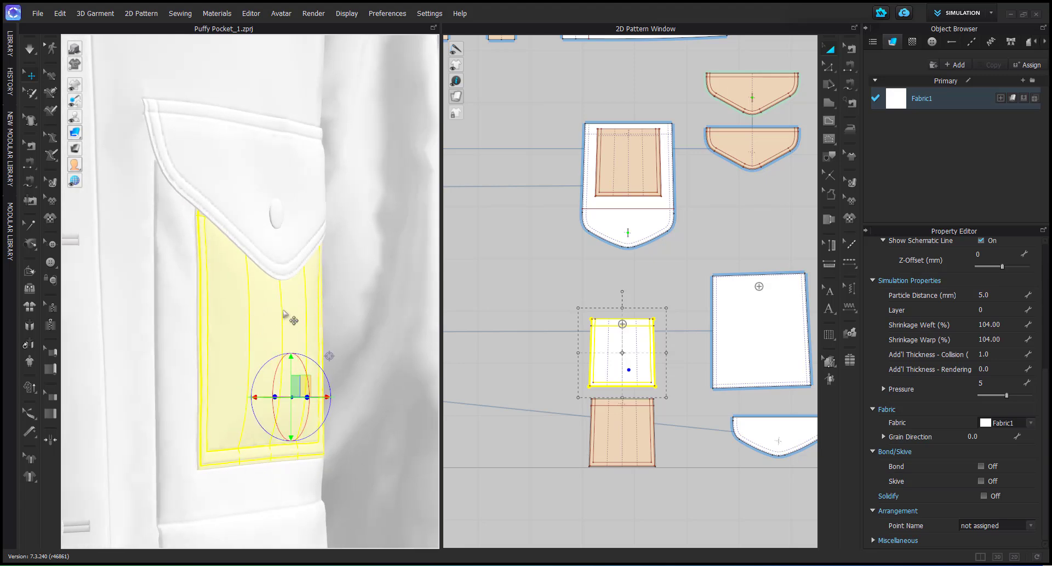
key(shift+q)
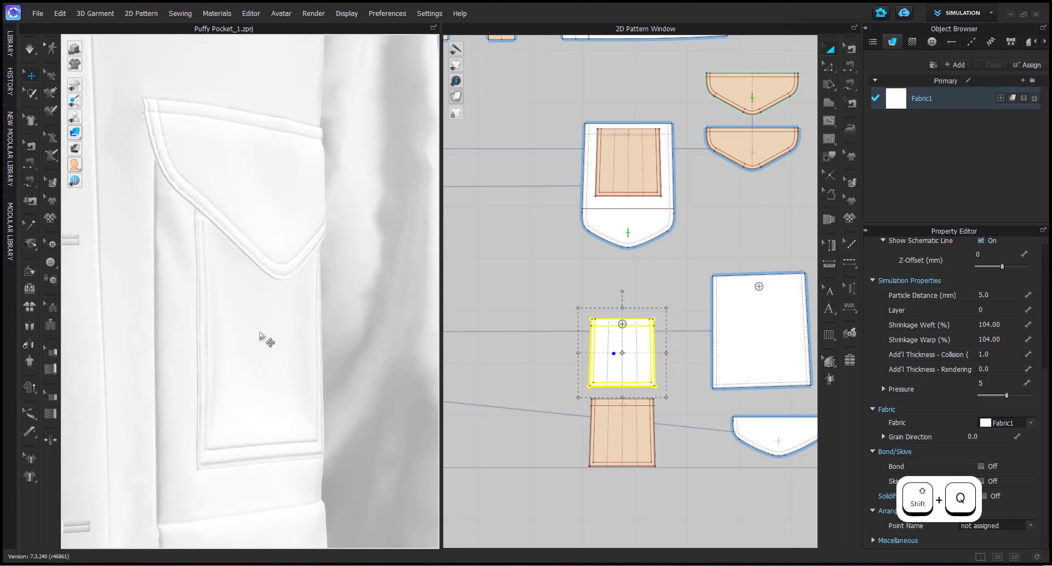
click(265, 336)
right_drag(265, 336, 251, 335)
click(622, 353)
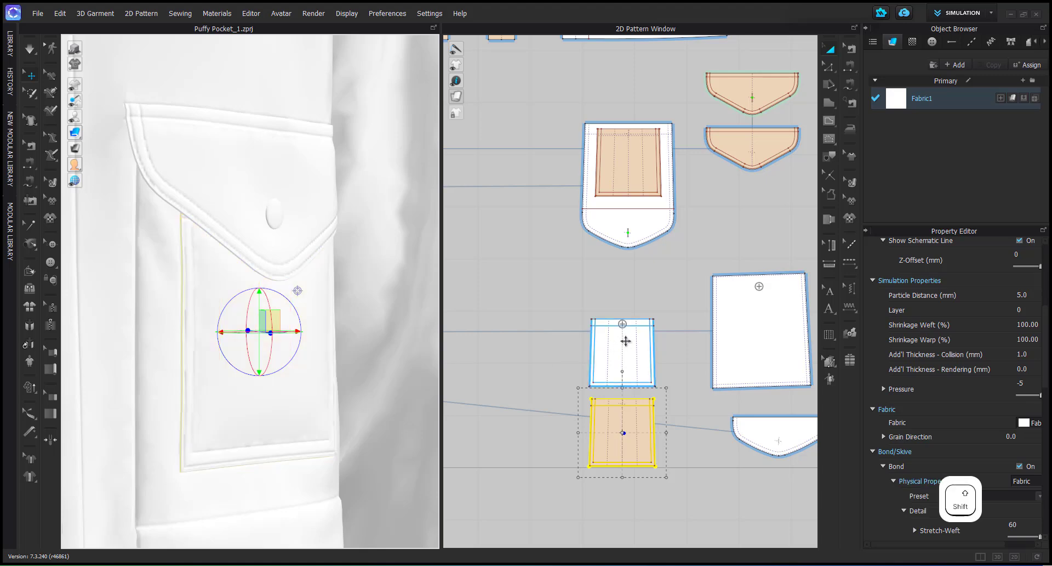
key(shift+w)
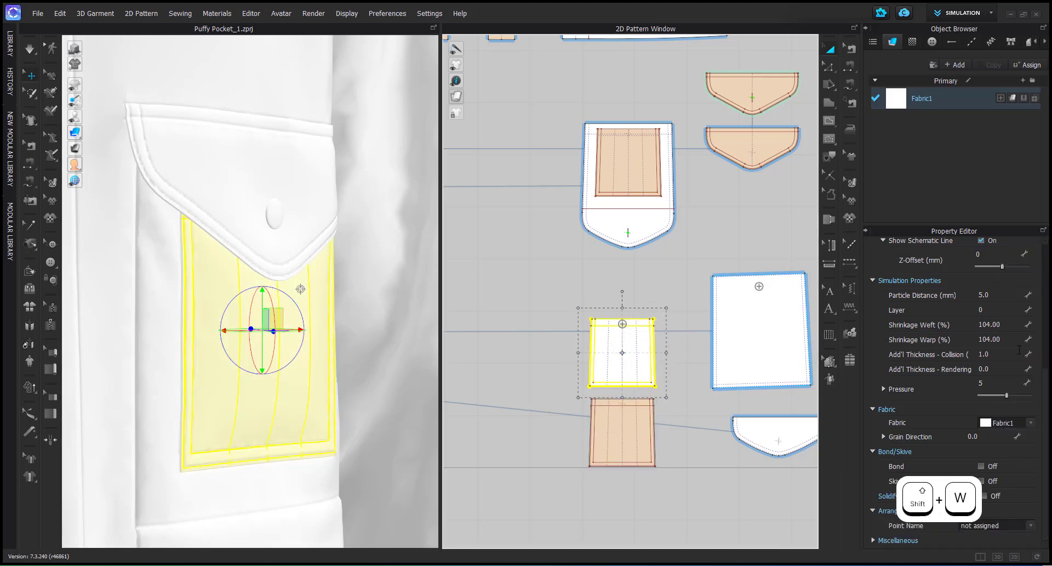
Try scaling the outer puffy pocket piece to 104% with a proportional transform
click(624, 346)
click(624, 345)
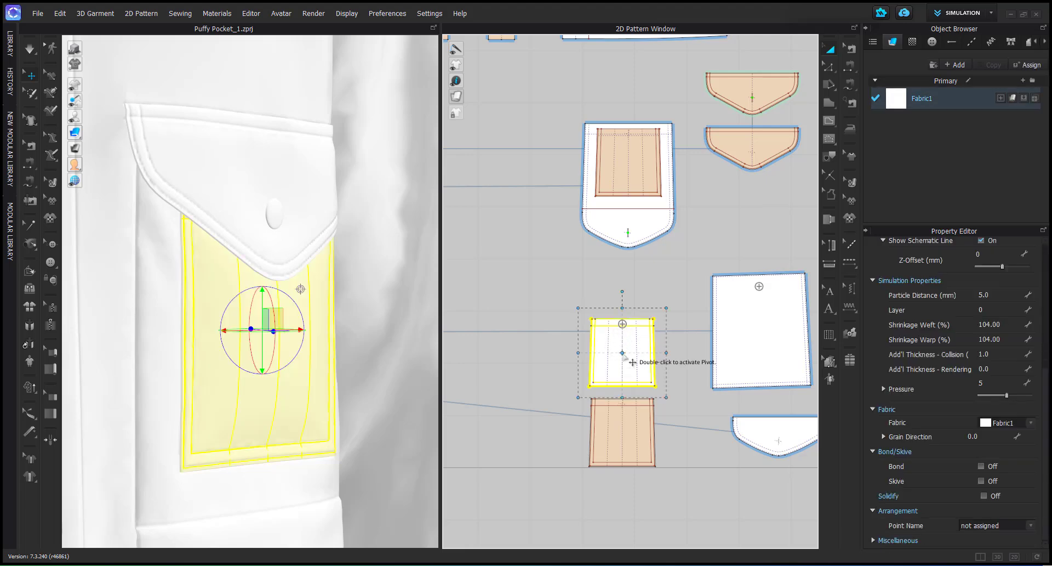
double_click(612, 361)
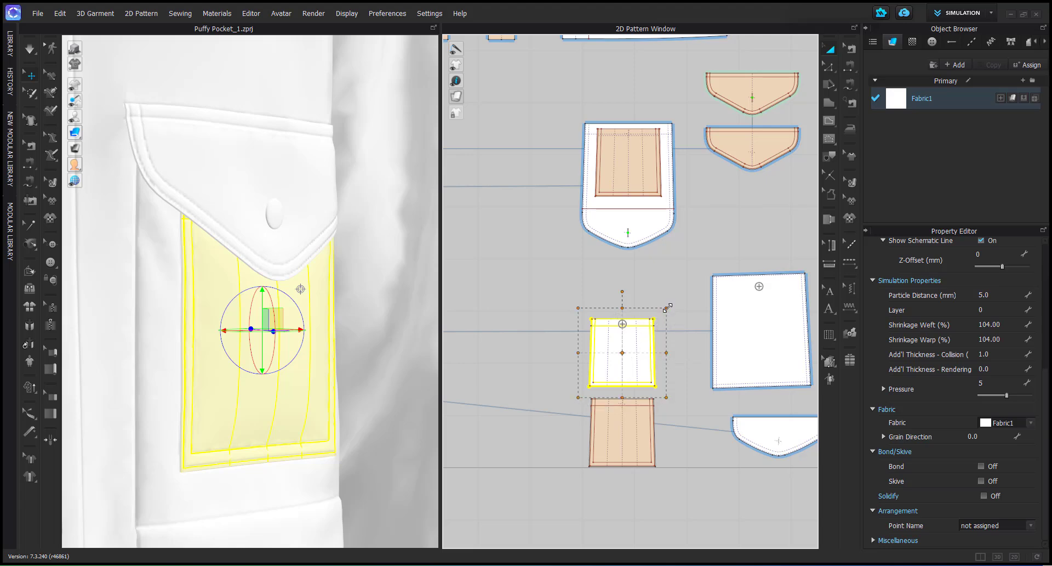
drag(667, 308, 679, 300)
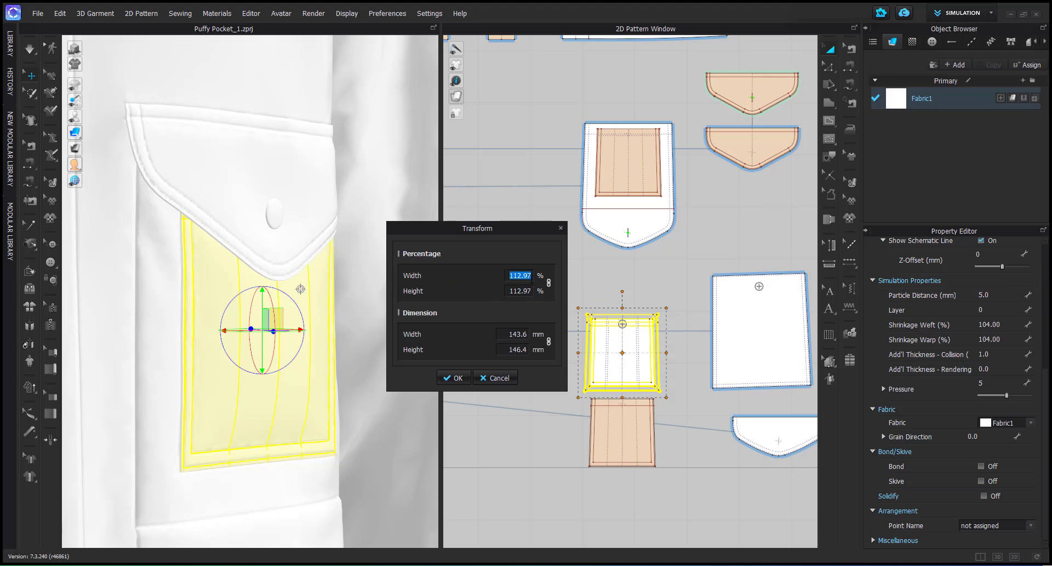
text(104)
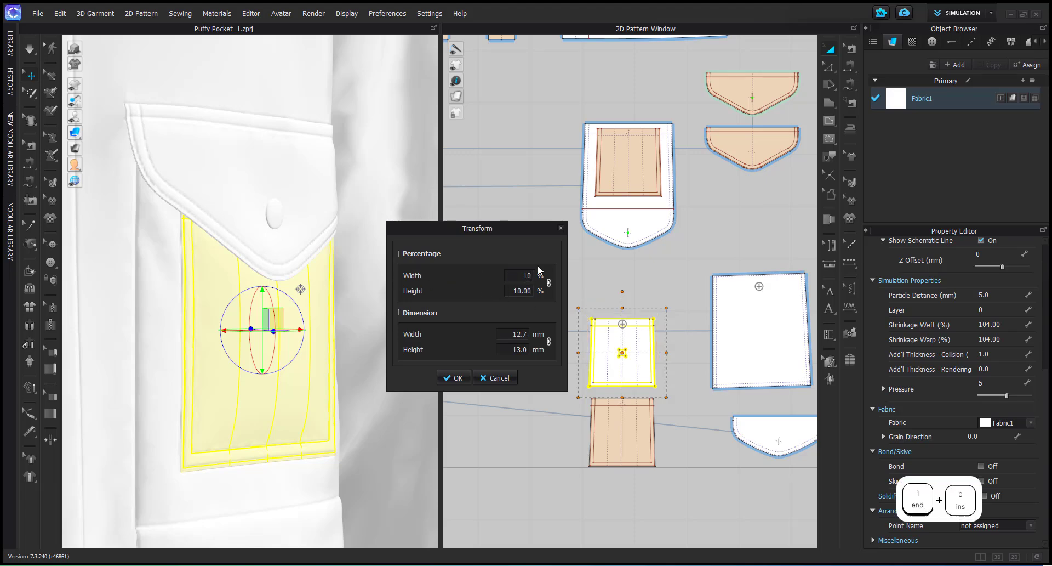
click(489, 377)
click(530, 398)
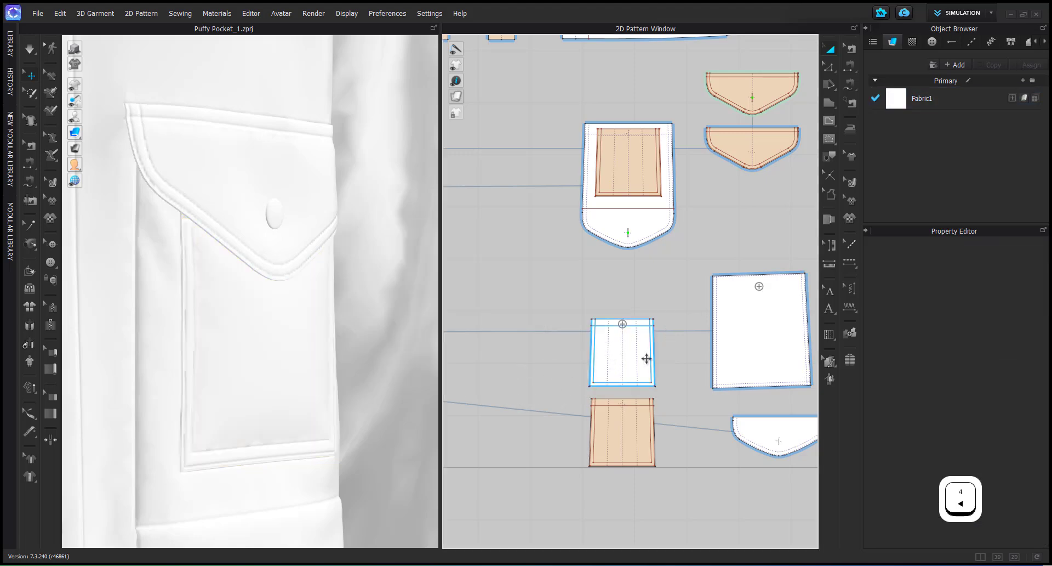
Simulate the garment with the enlarged outer pocket layer, and examine the pocket's volume from the front and the side
click(646, 359)
click(465, 371)
key(space)
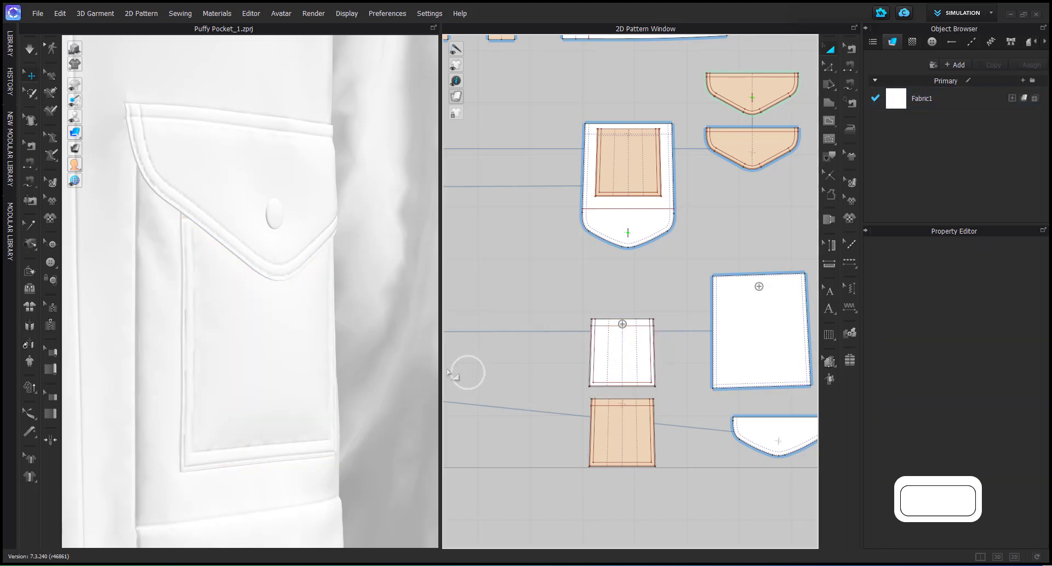
click(283, 365)
scroll(282, 366, up, 3)
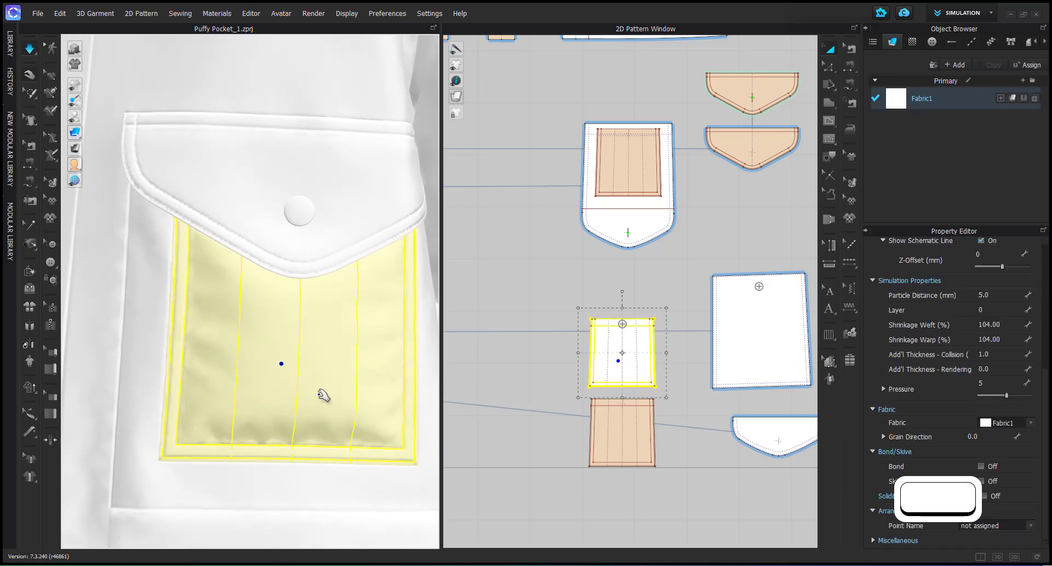
right_drag(314, 398, 392, 394)
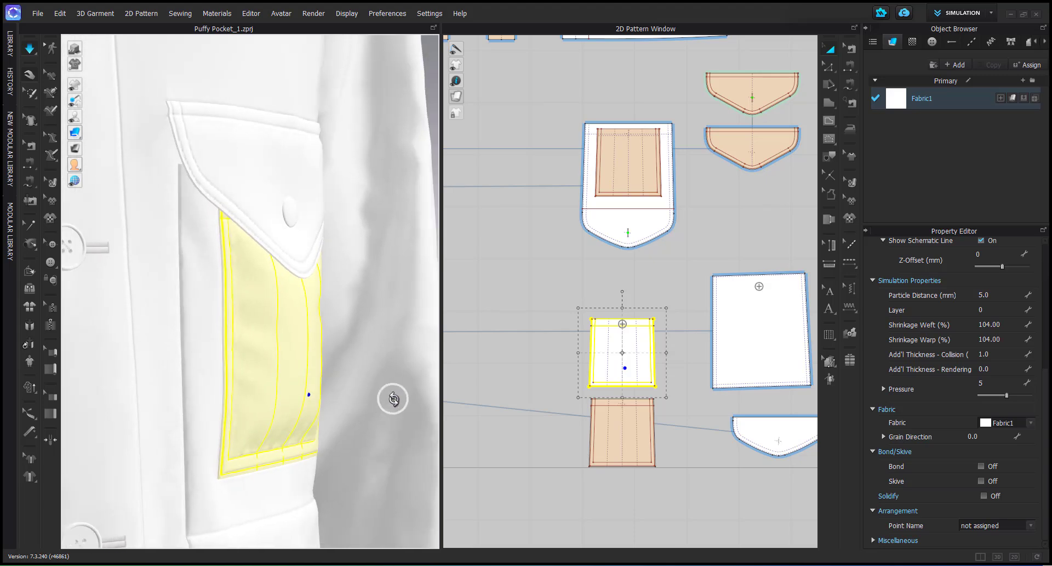
right_drag(270, 408, 200, 403)
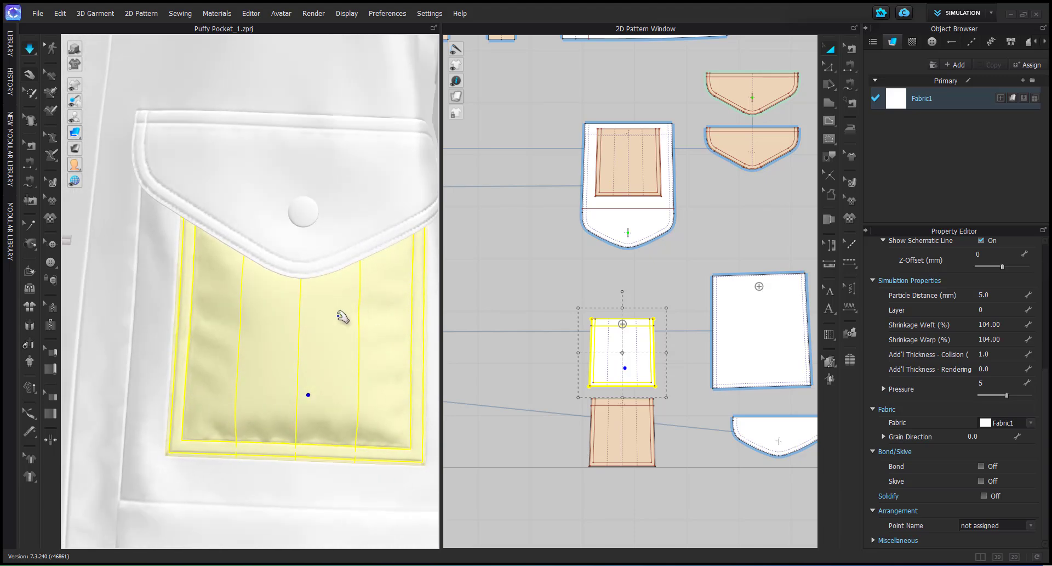
mouse_move(312, 321)
right_down()
mouse_move(339, 312)
mouse_move(427, 322)
mouse_move(313, 326)
right_up()
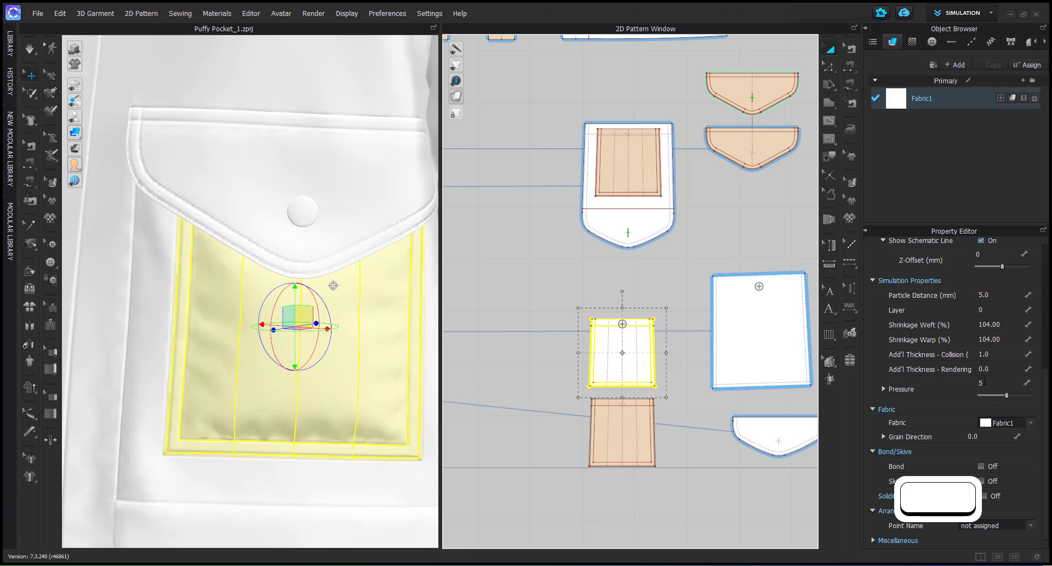
click(320, 394)
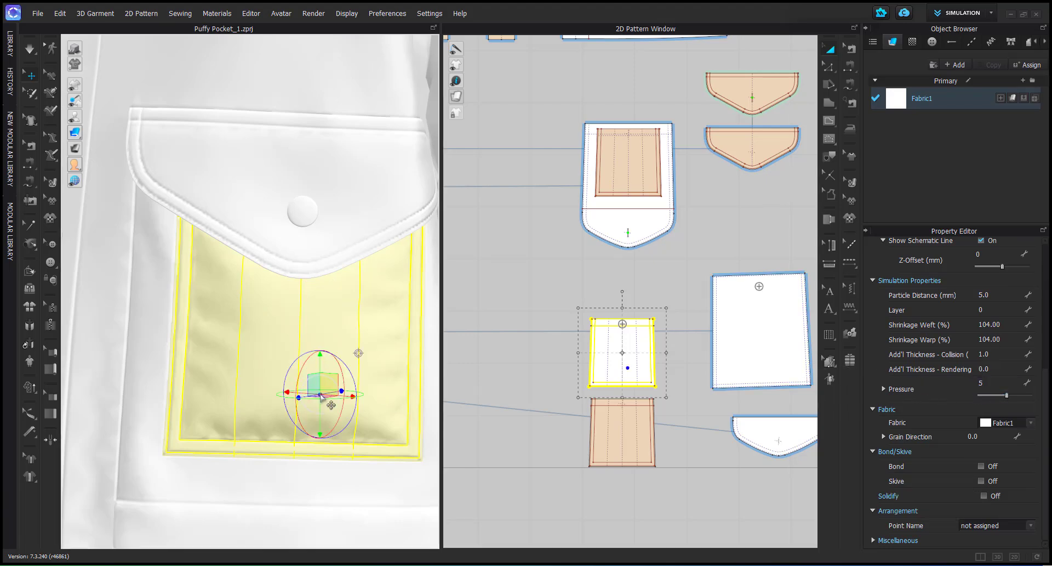
right_drag(320, 396, 437, 382)
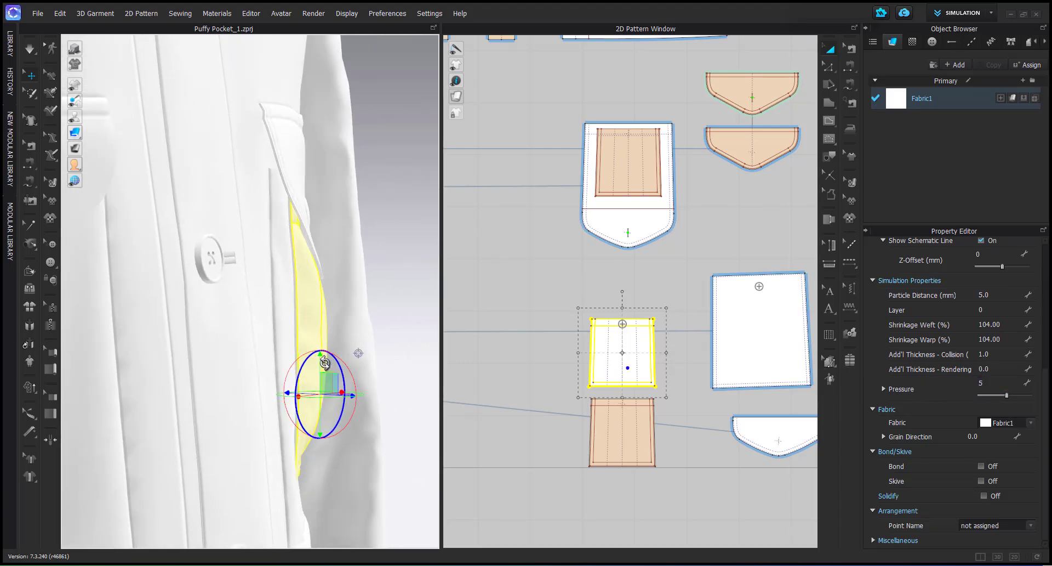
right_drag(325, 363, 296, 357)
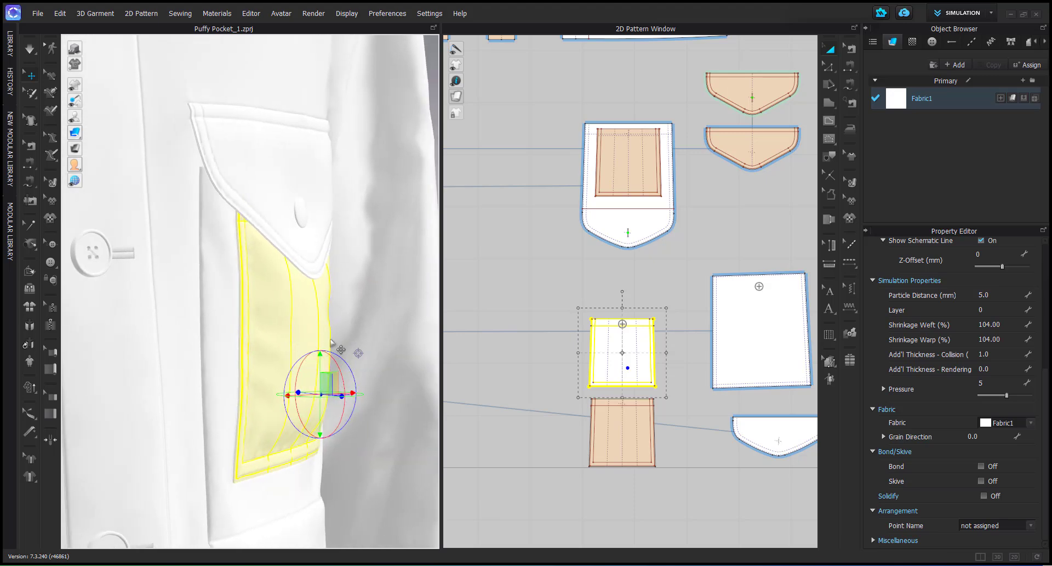
Set the Pressure of the outer puffy pocket piece to 3 and of the bonded inner piece to -3
click(993, 385)
text(3)
key(Return)
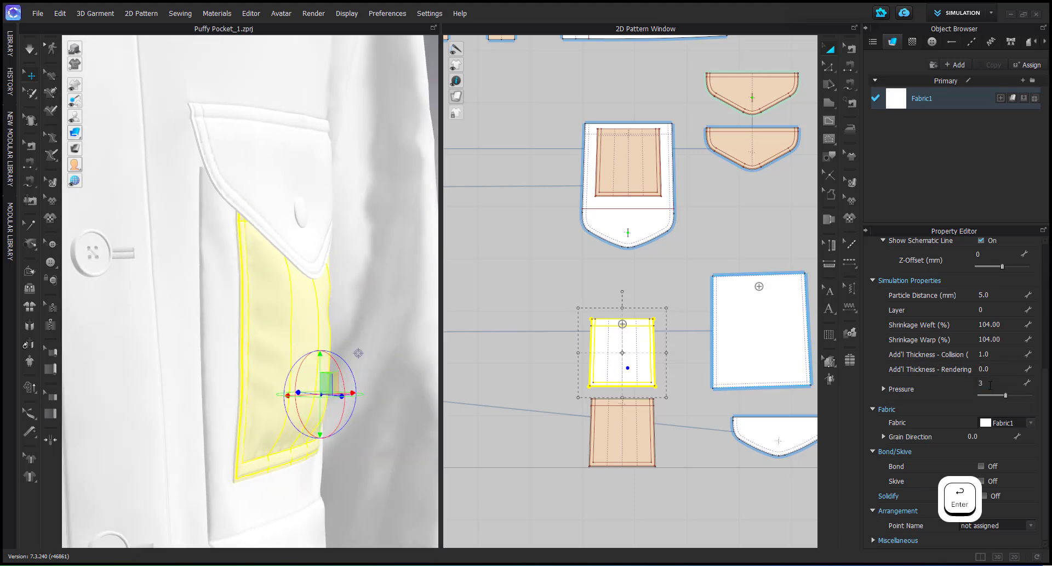
click(619, 428)
click(1029, 382)
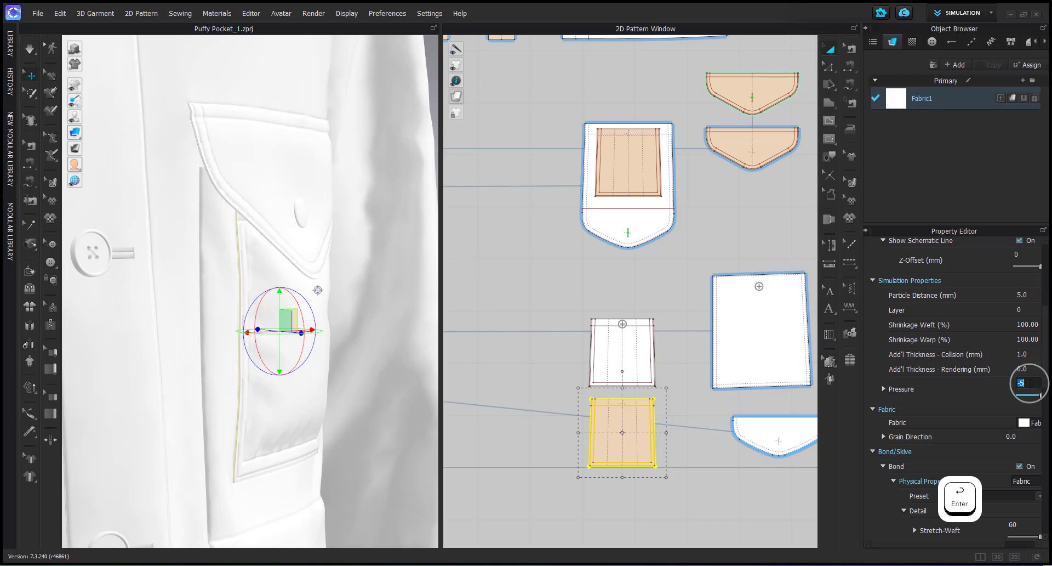
text(-3)
key(Return)
click(491, 362)
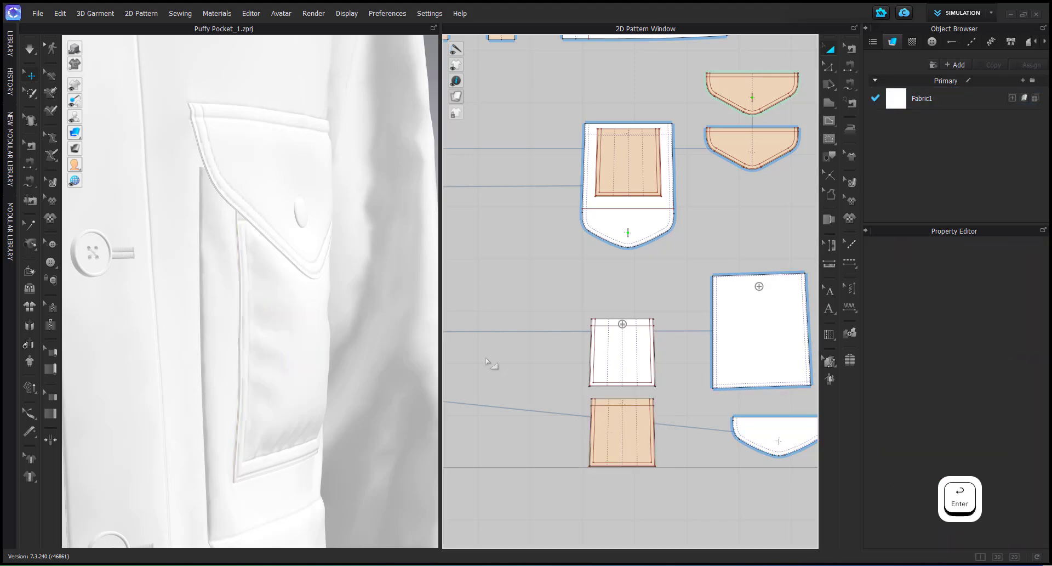
Simulate the garment with the reduced pressures, and examine the puffy pocket from the side and the front
click(298, 408)
right_drag(297, 408, 343, 418)
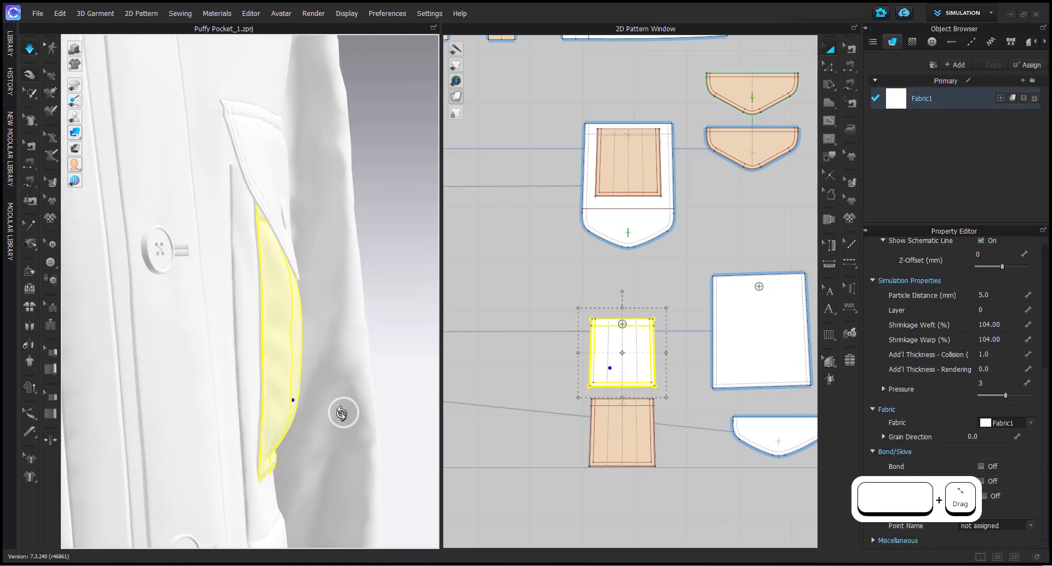
scroll(249, 412, up, 5)
right_drag(250, 412, 272, 408)
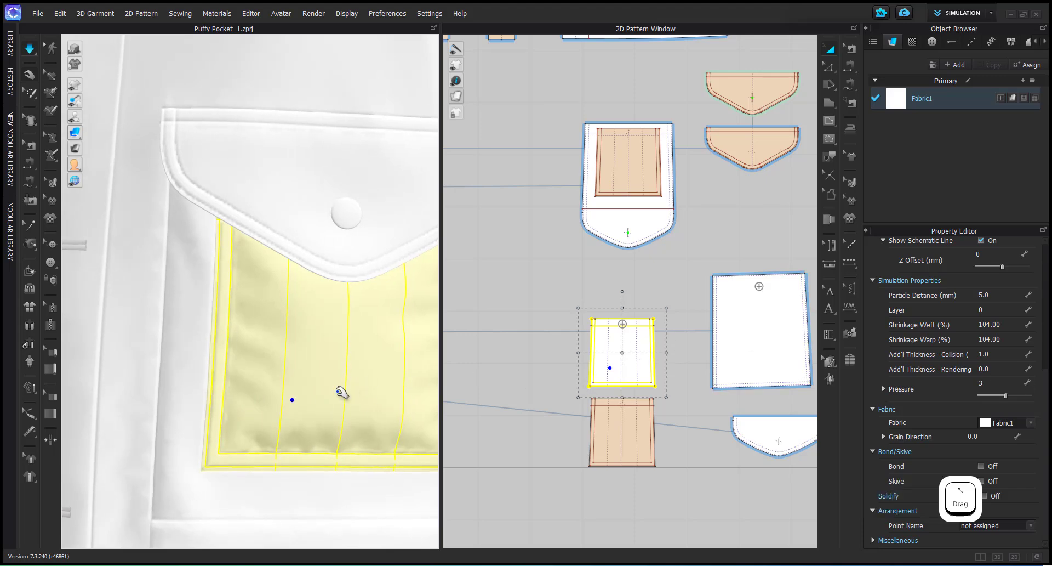
Hide both puffy pocket layers, tug the exposed pocket base during simulation, and show all hidden pieces again
key(shift+q)
click(329, 376)
key(shift+q)
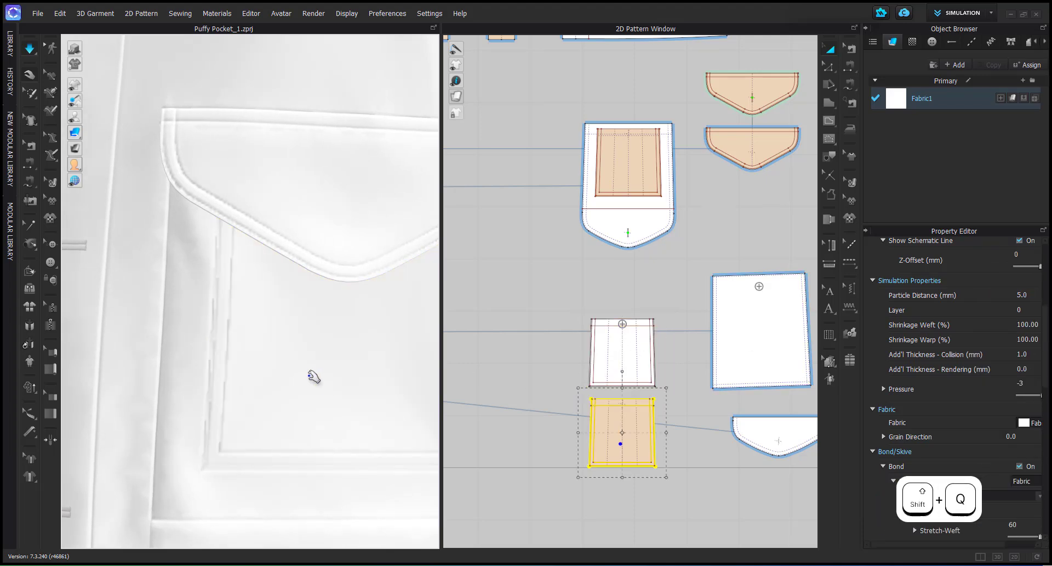
click(226, 338)
right_drag(281, 400, 263, 426)
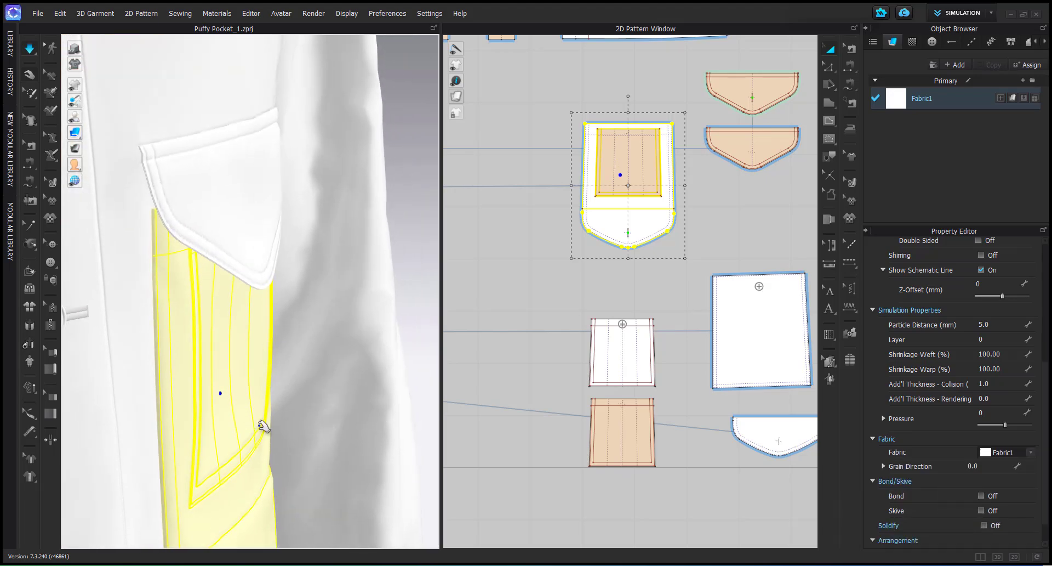
drag(232, 399, 254, 405)
click(251, 431)
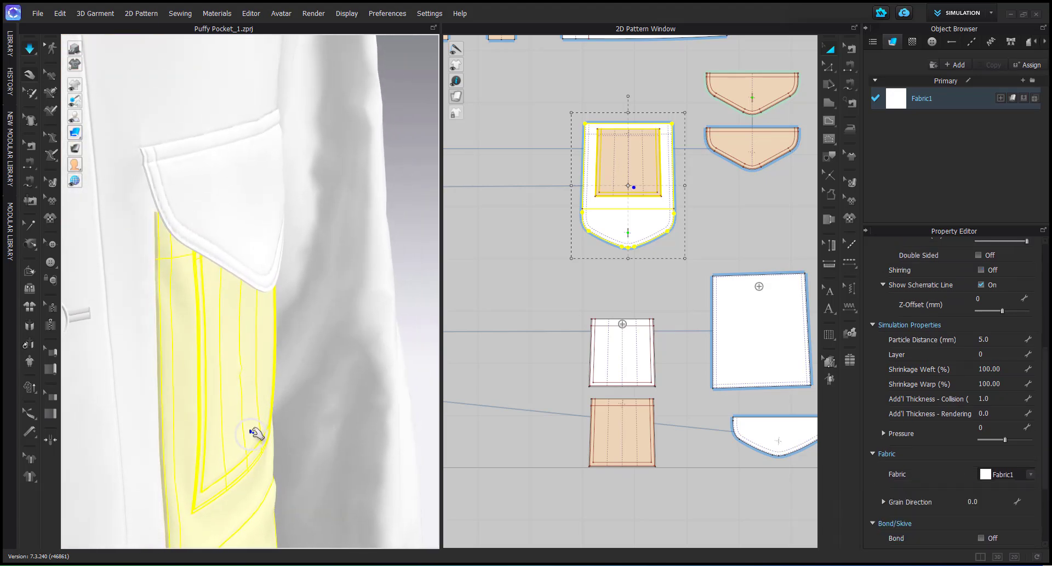
mouse_move(230, 378)
right_down()
mouse_move(179, 382)
mouse_move(221, 384)
right_up()
key(space)
key(shift+w)
click(457, 460)
Examine the puffy pocket from the front, and review the simulation and bond properties of its outer and inner pieces
scroll(320, 441, down, 4)
right_drag(322, 436, 306, 433)
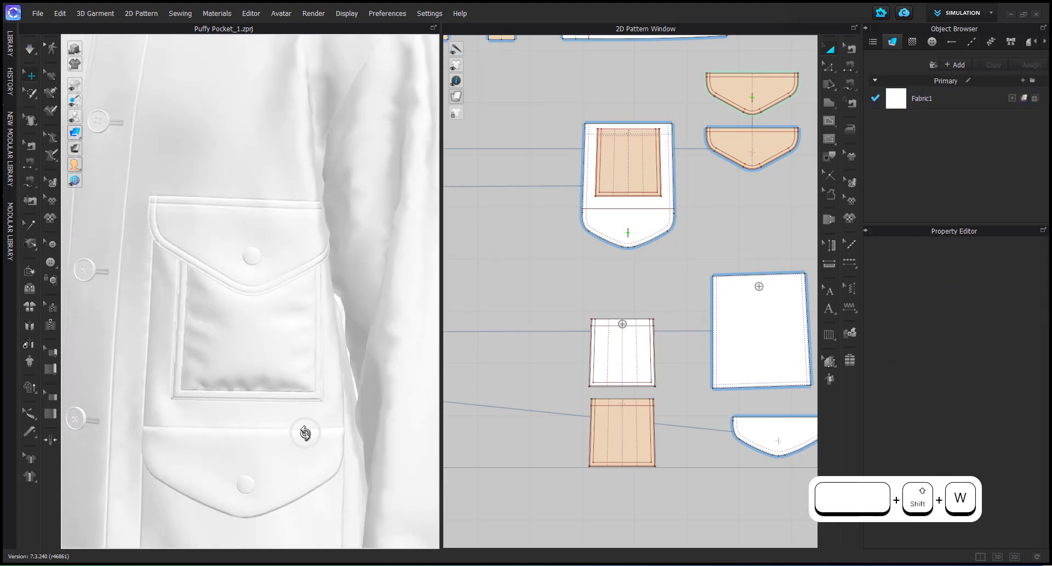
scroll(306, 433, up, 3)
click(623, 356)
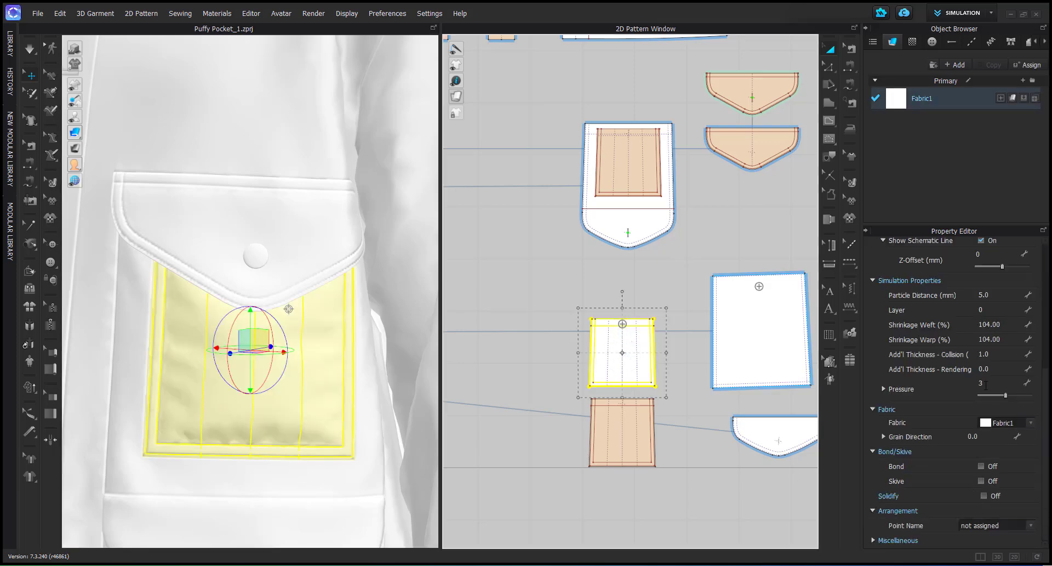
click(608, 427)
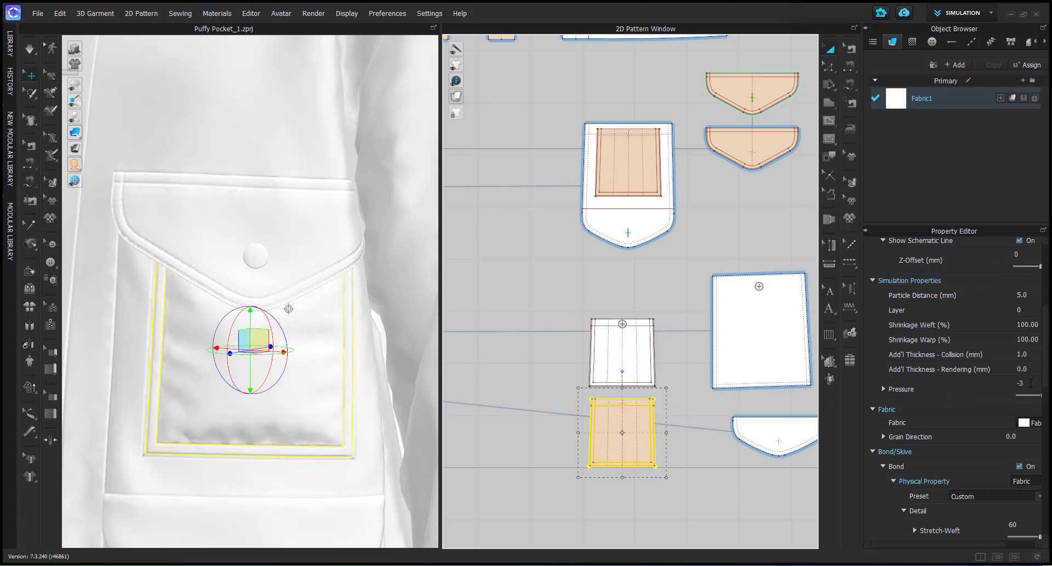
scroll(929, 477, down, 2)
scroll(1026, 460, down, 5)
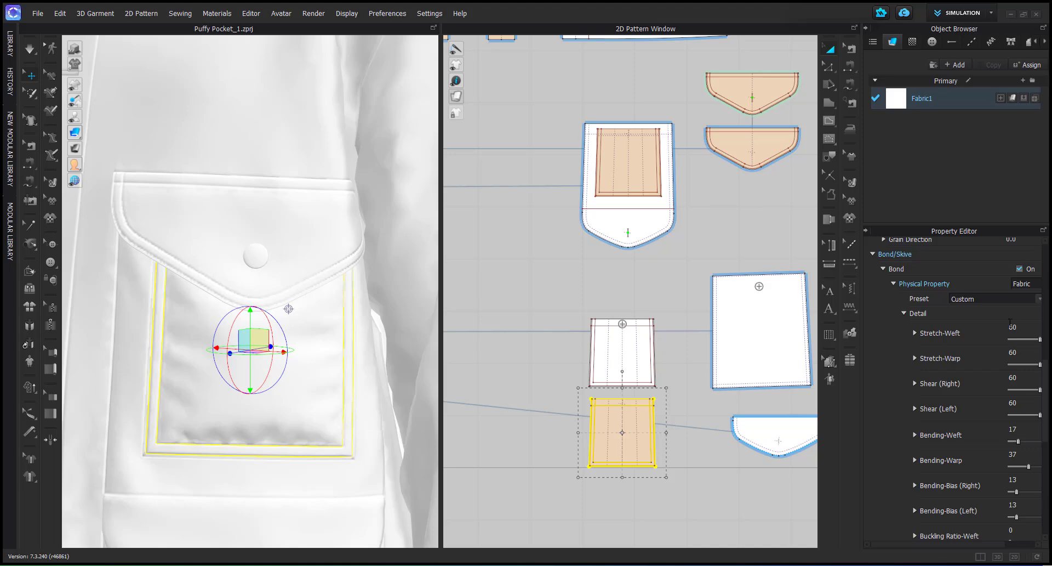
click(540, 331)
Identify the outer and inner flap pieces of the puffy pocket, and turn off Bond on the outer flap piece
middle_drag(628, 264, 652, 314)
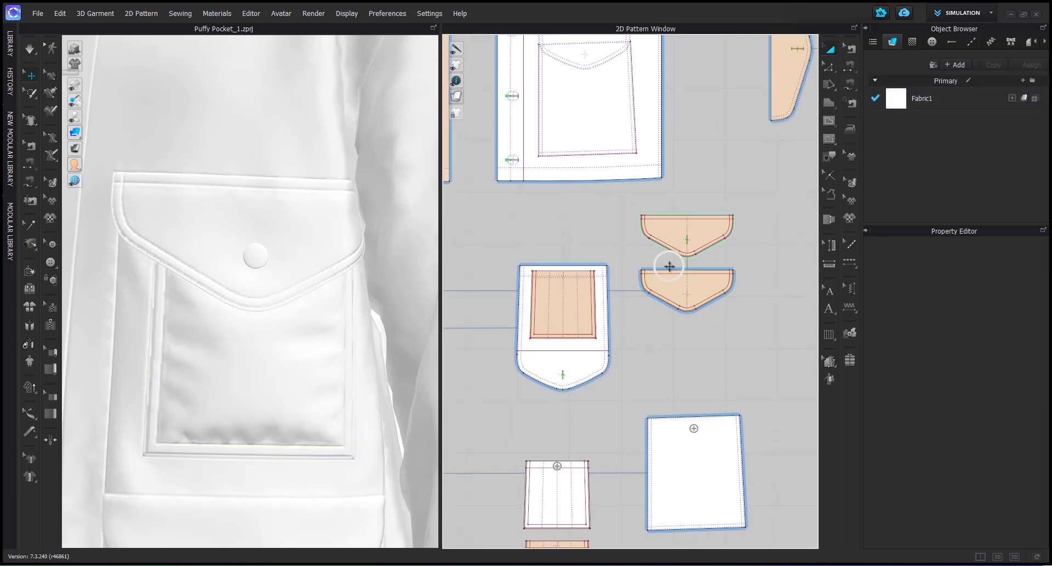
scroll(687, 256, up, 4)
click(304, 238)
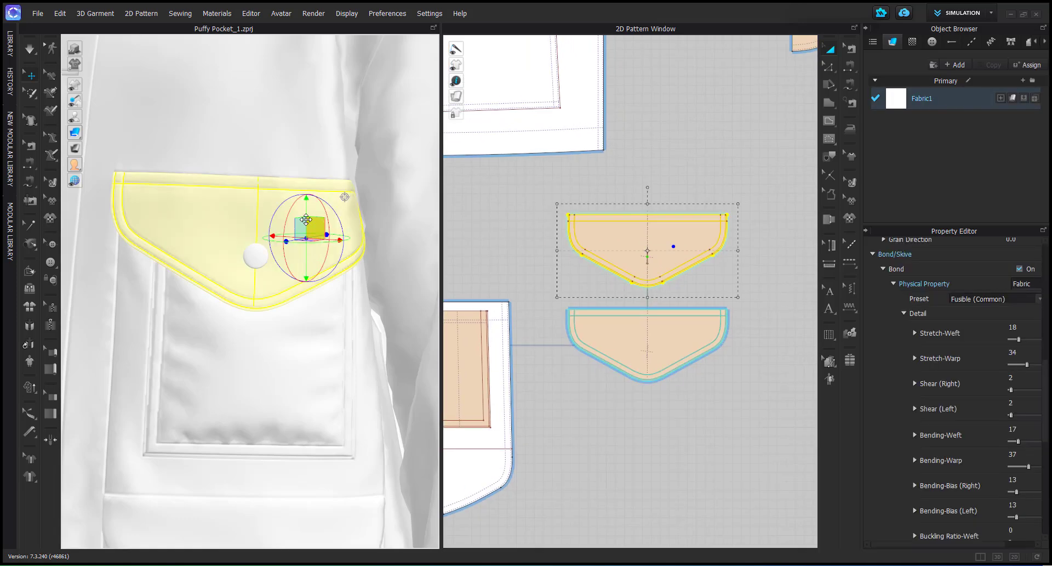
click(629, 330)
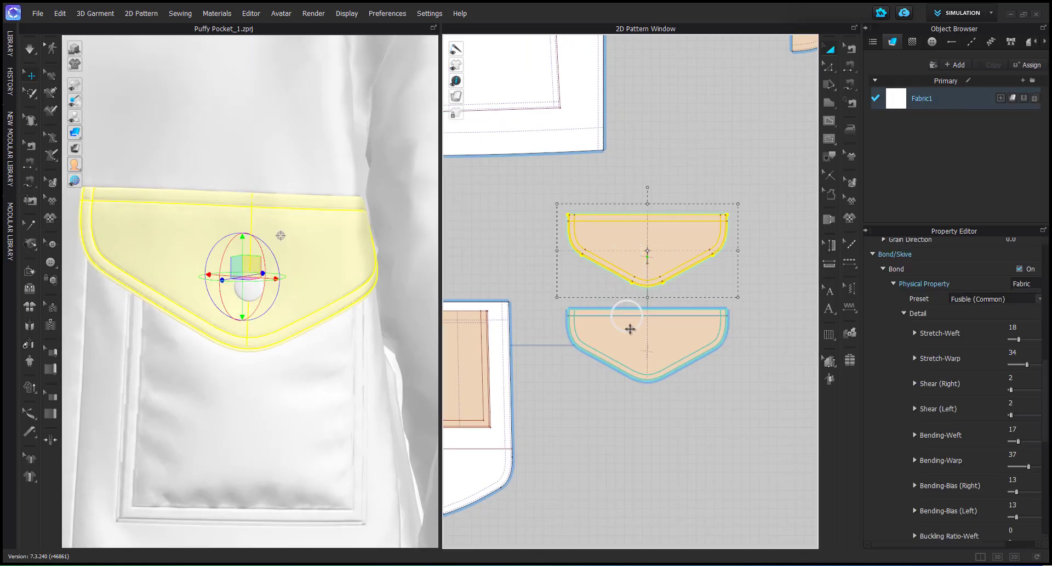
click(630, 245)
click(636, 340)
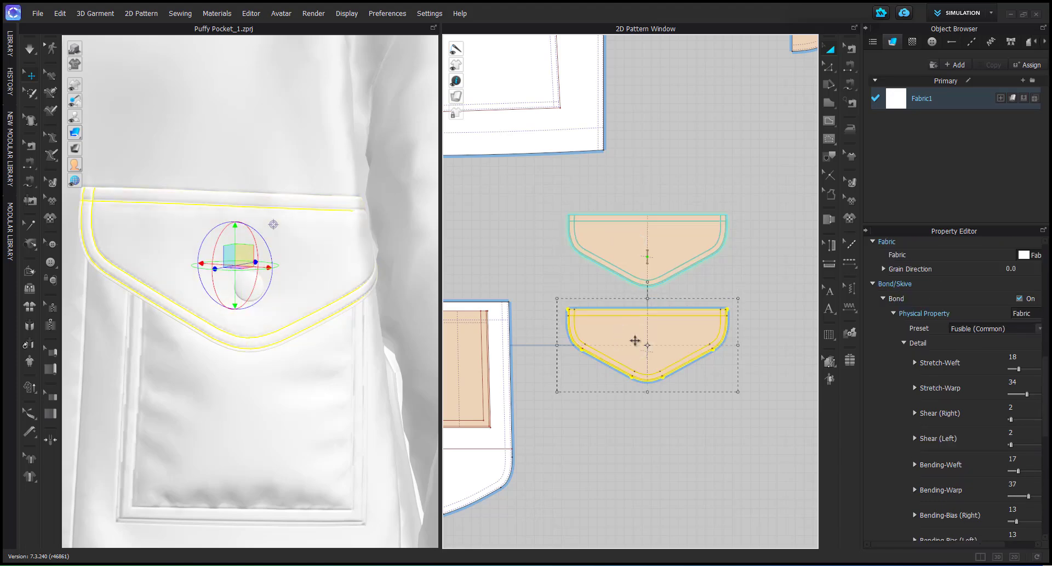
click(635, 246)
scroll(982, 408, up, 3)
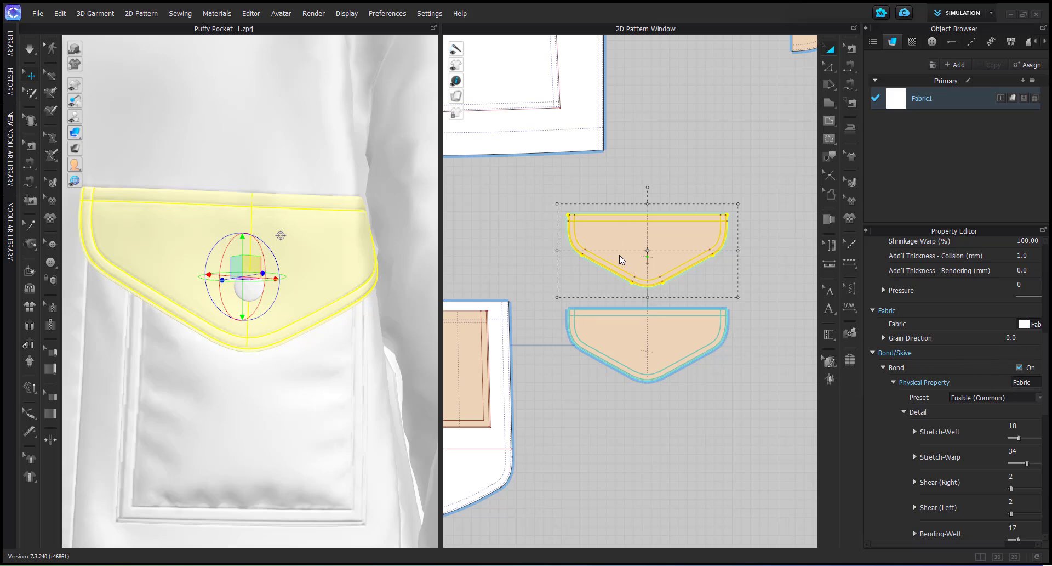
key(ctrl+z)
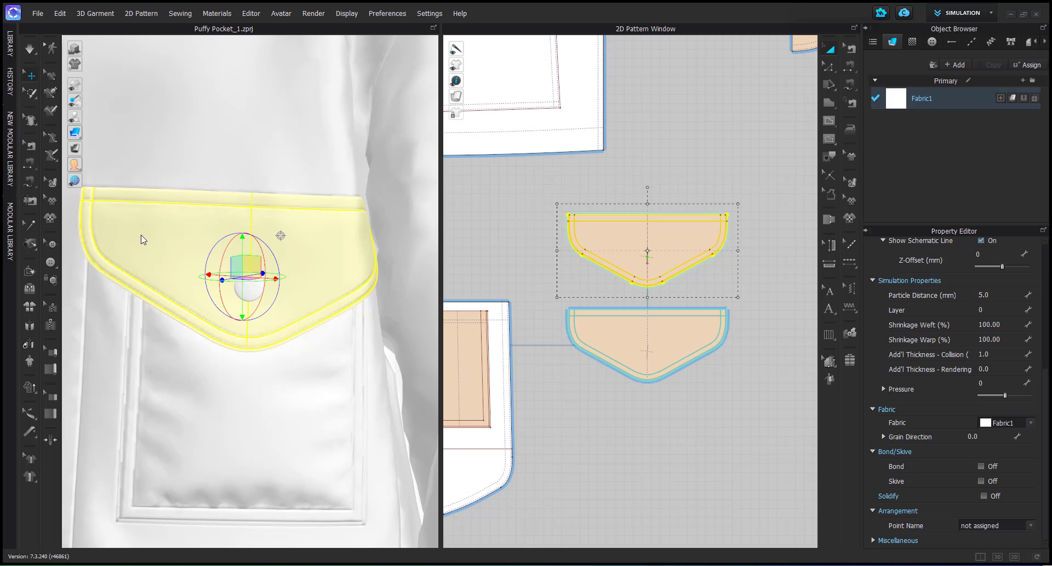
key(ctrl+h)
click(702, 433)
click(618, 240)
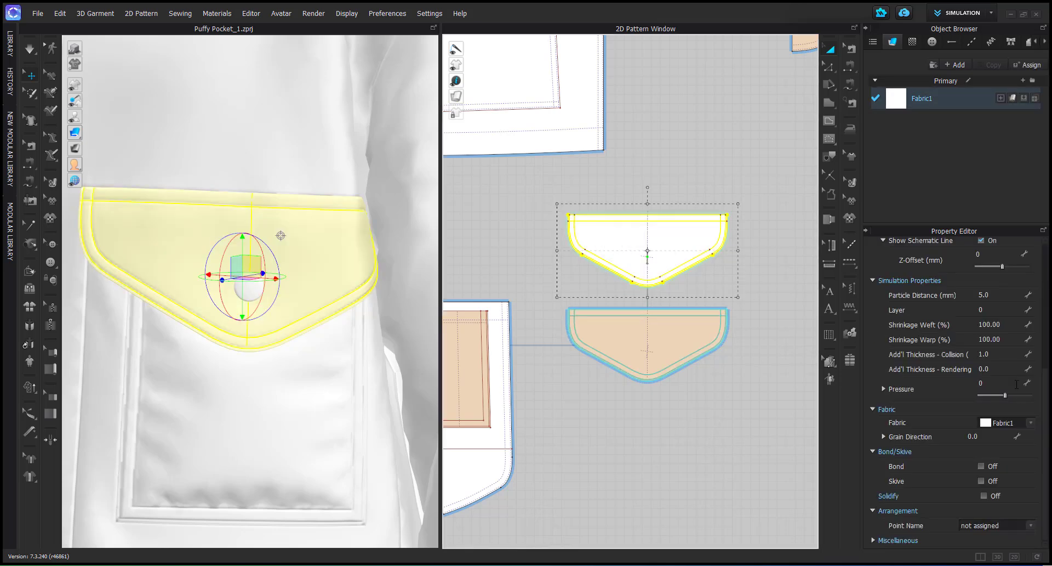
Set the outer flap piece's Shrinkage Weft and Shrinkage Warp to 104%
double_click(1006, 323)
text(104)
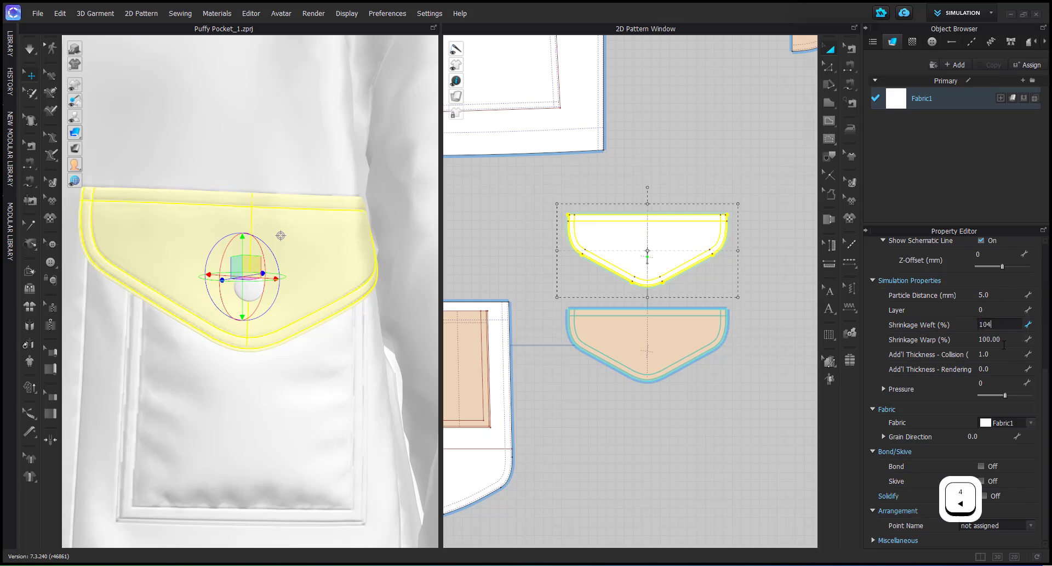
click(1004, 340)
text(104)
key(Return)
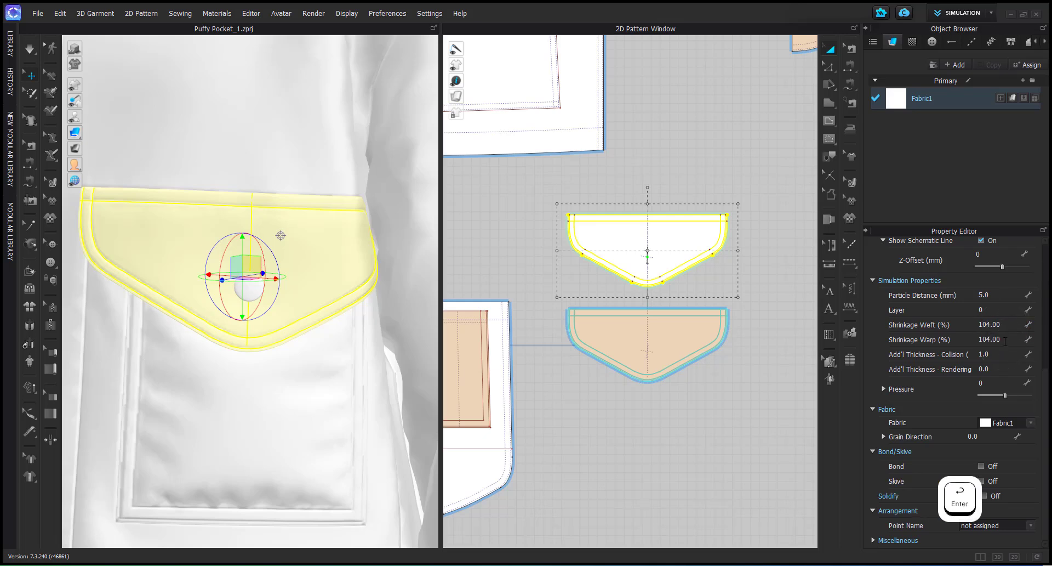
Set the Pressure of the outer flap piece to 3 and of the bonded inner flap piece to -3
double_click(994, 384)
text(3)
key(Return)
click(661, 347)
double_click(1028, 412)
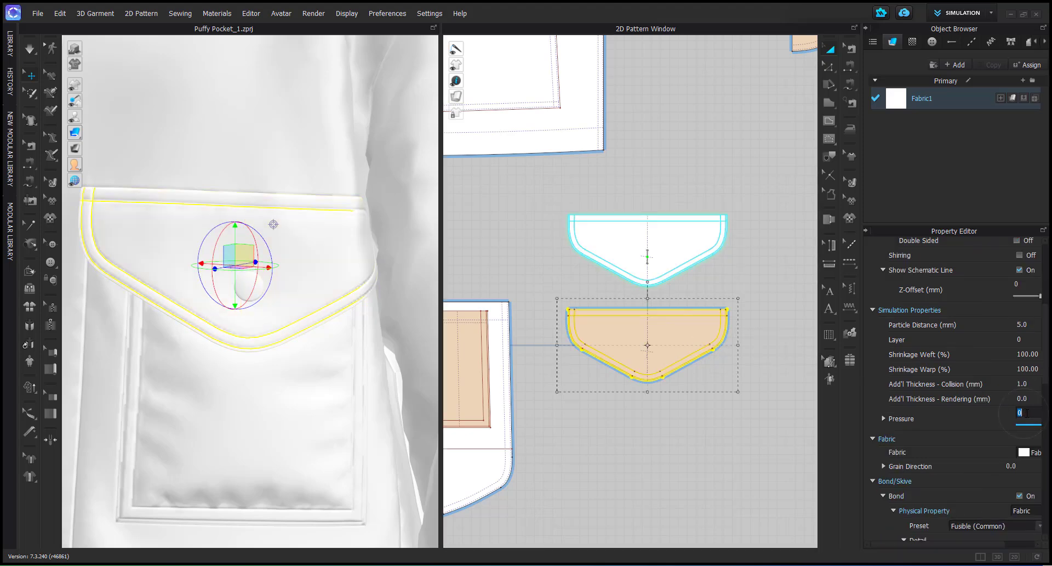
text(-3)
key(Return)
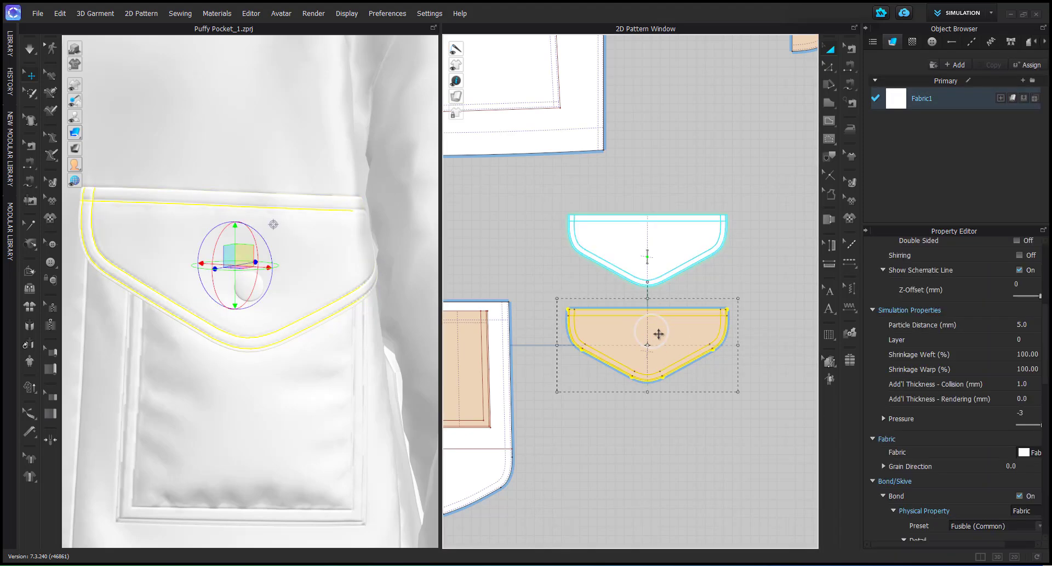
Stiffen the inner flap piece's bond by setting Stretch-Weft, Stretch-Warp and Shear (Right) to 60
scroll(981, 418, down, 3)
scroll(979, 419, down, 1)
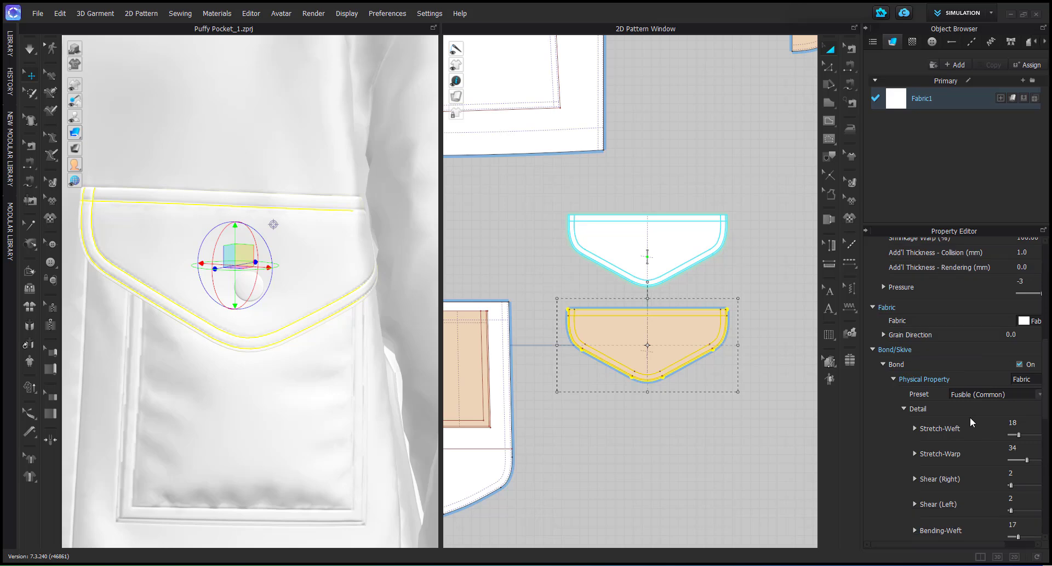
double_click(1023, 423)
text(60)
double_click(1023, 448)
text(60)
double_click(1023, 473)
text(60)
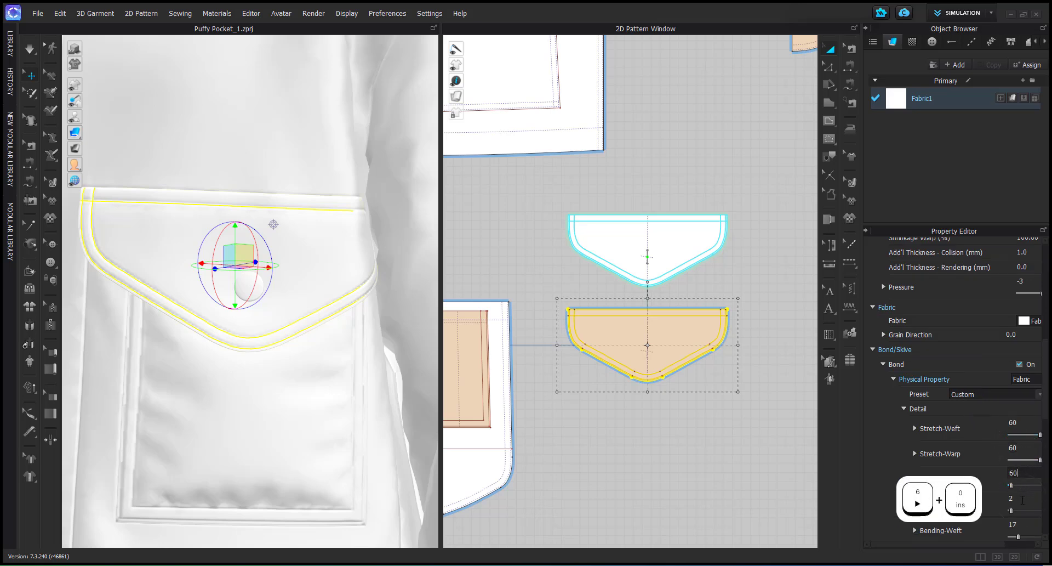
key(Return)
click(691, 441)
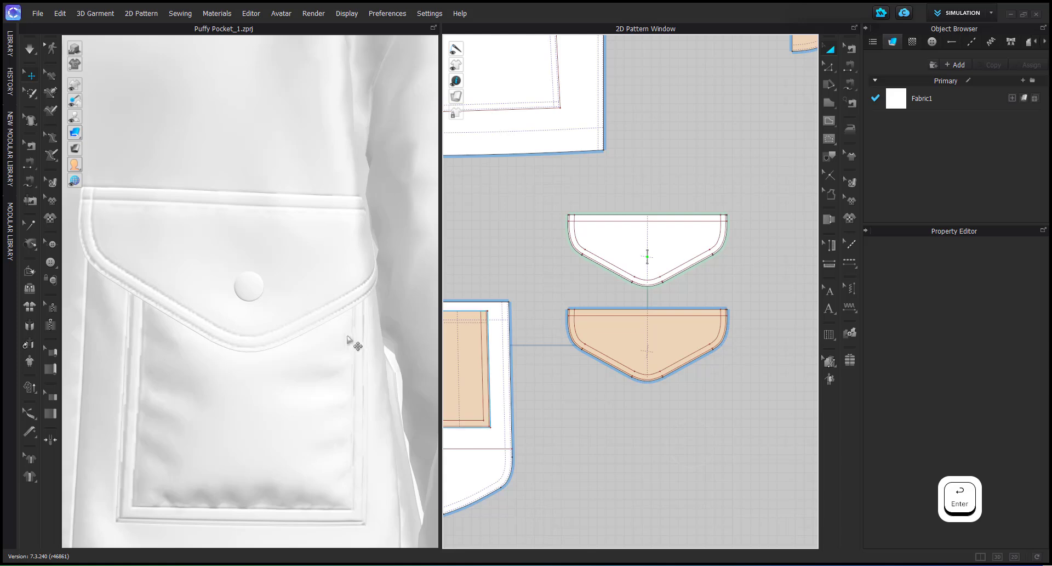
Simulate the garment with the pressurized flap, and examine the flap and pocket from the side
click(264, 362)
right_drag(264, 361, 294, 366)
middle_drag(294, 365, 329, 362)
key(space)
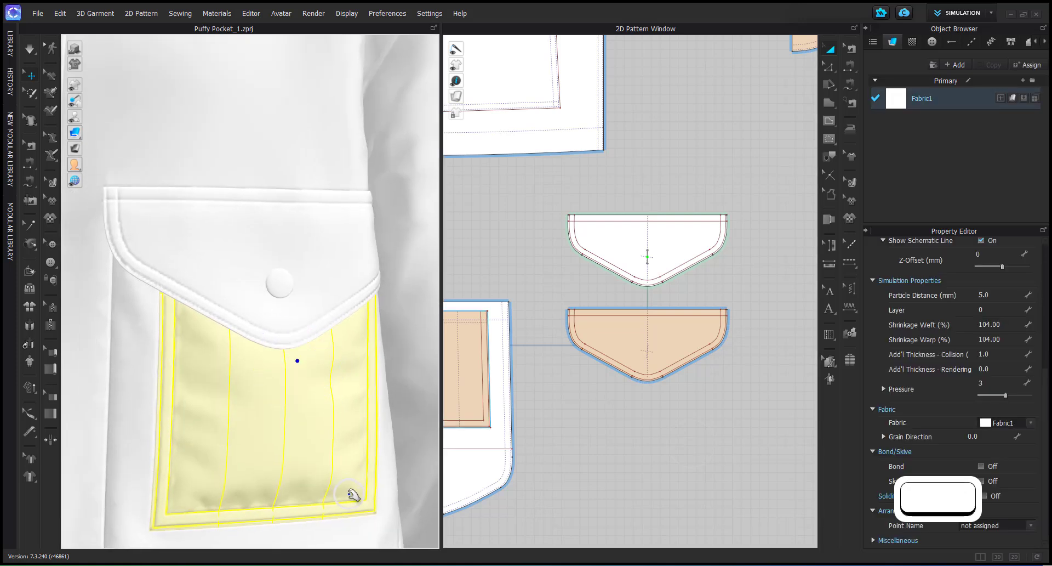
right_drag(353, 493, 359, 260)
click(278, 264)
click(289, 261)
right_drag(289, 260, 337, 254)
click(406, 323)
right_drag(405, 323, 338, 372)
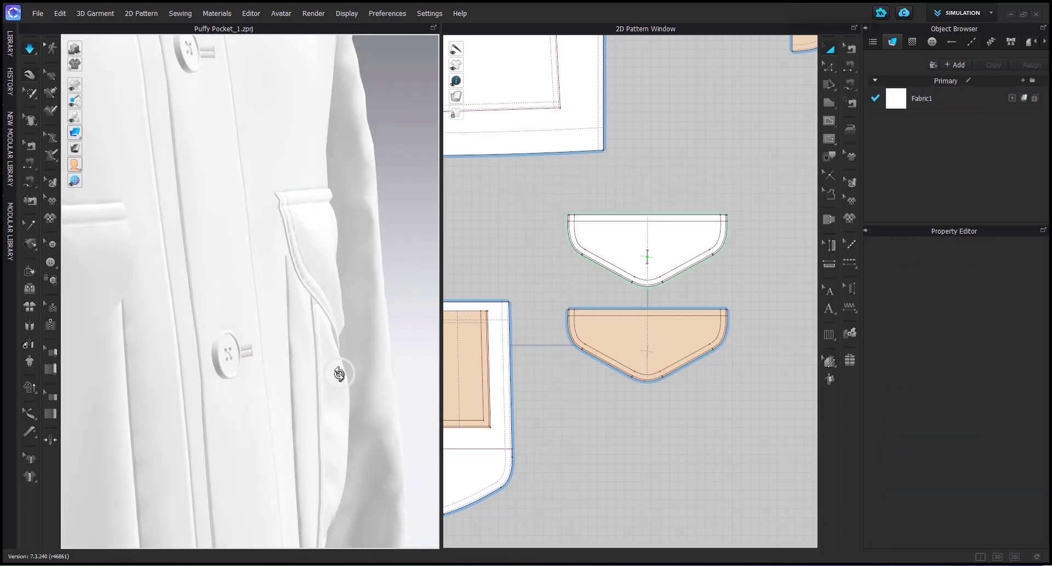
Examine the puffiness of the flap and pocket from several angles, and stop the simulation
right_drag(352, 411, 306, 404)
click(253, 376)
right_drag(254, 376, 385, 333)
click(586, 416)
right_drag(260, 385, 339, 328)
click(274, 285)
click(333, 260)
click(521, 390)
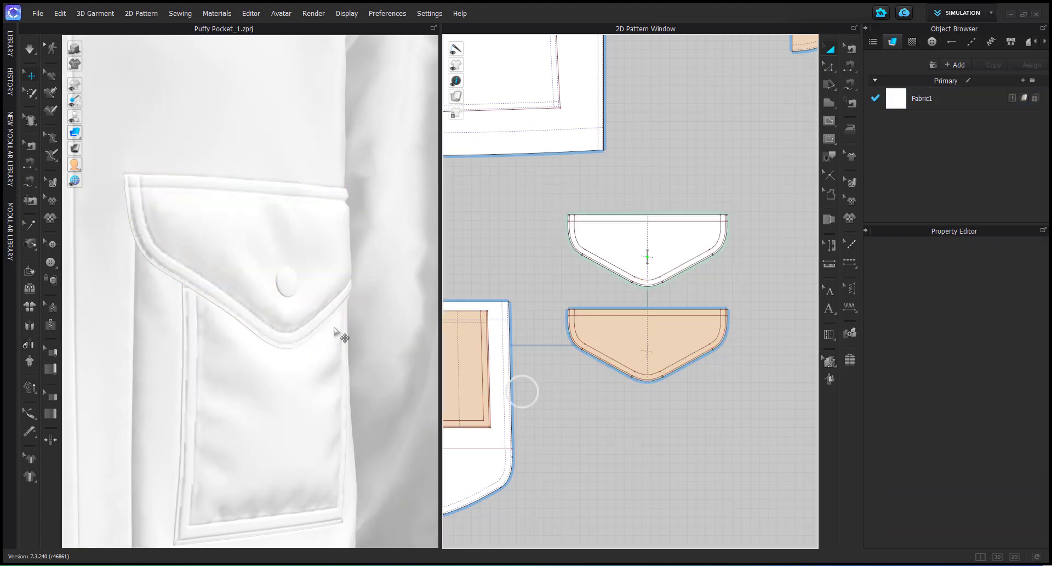
Turn on Skive for the outer flap and outer puffy pocket pieces together, with Percent set to 20
click(278, 325)
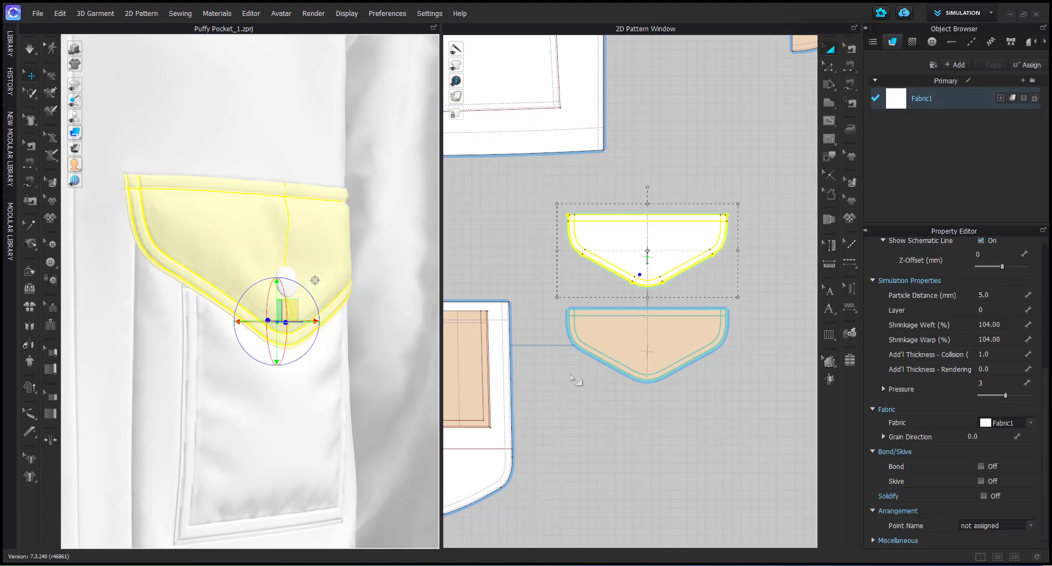
scroll(591, 351, down, 5)
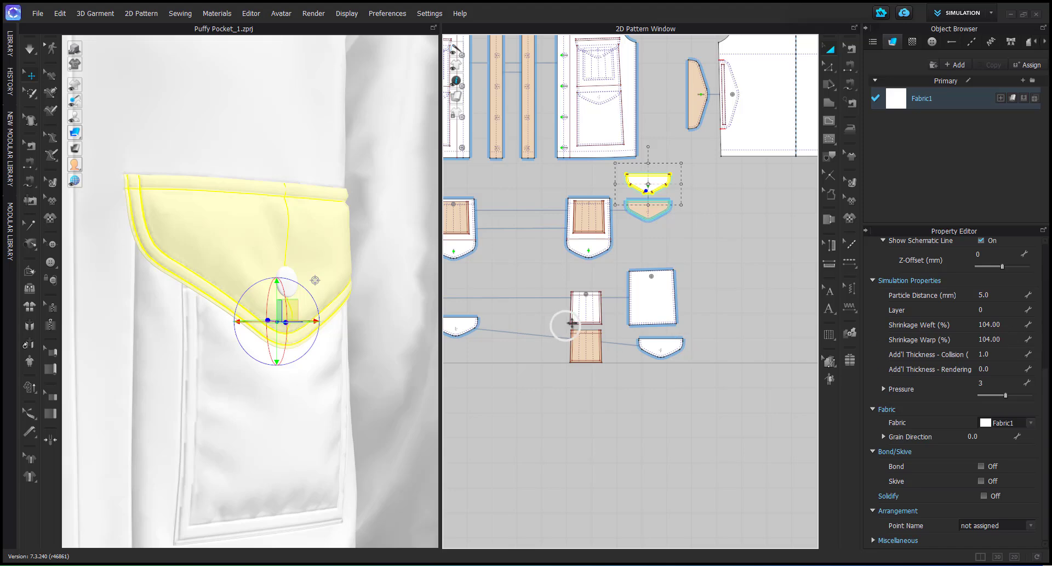
scroll(572, 322, up, 3)
shift+click(576, 305)
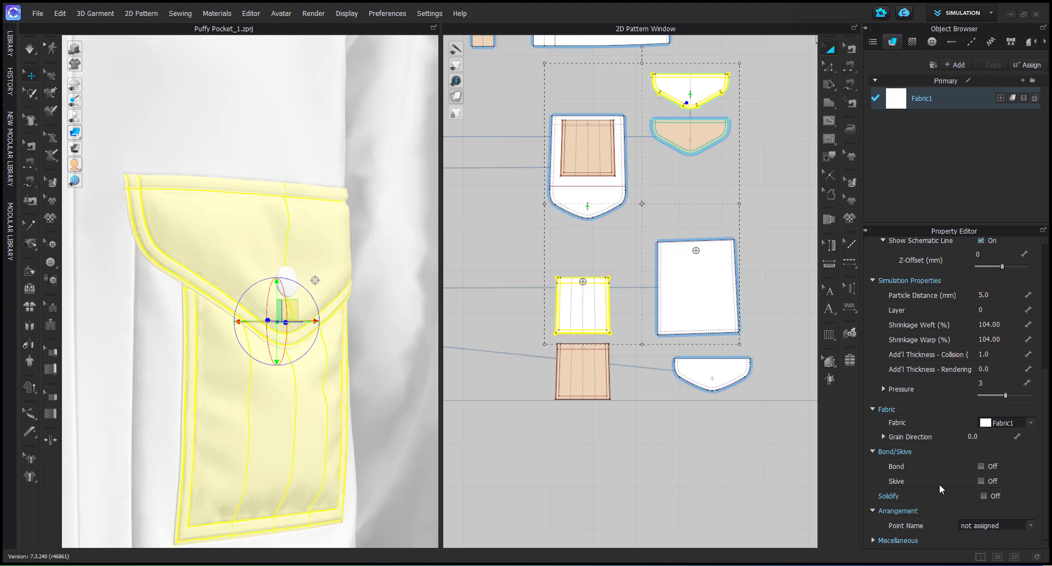
click(981, 482)
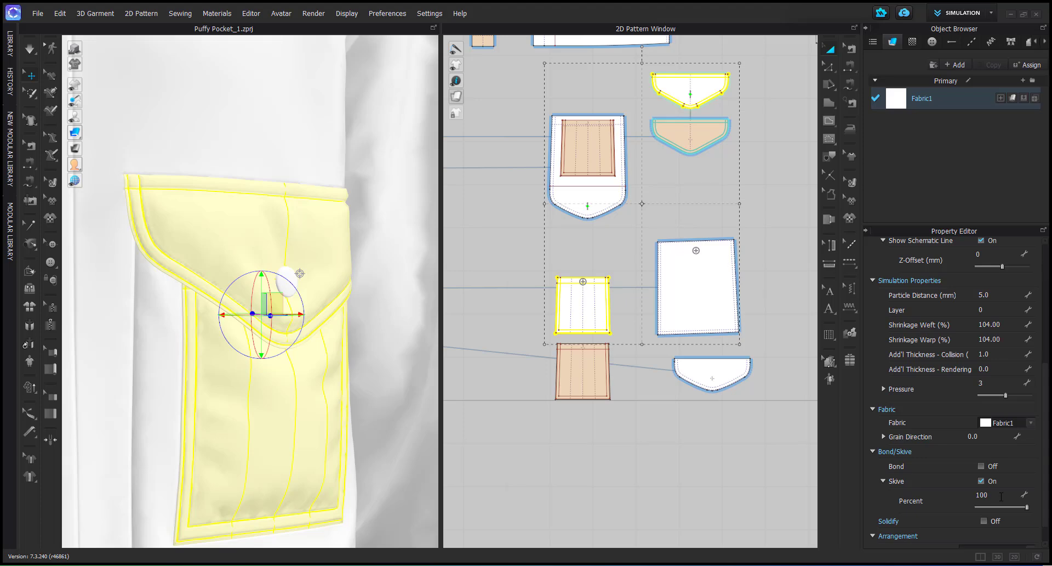
click(1002, 496)
text(0)
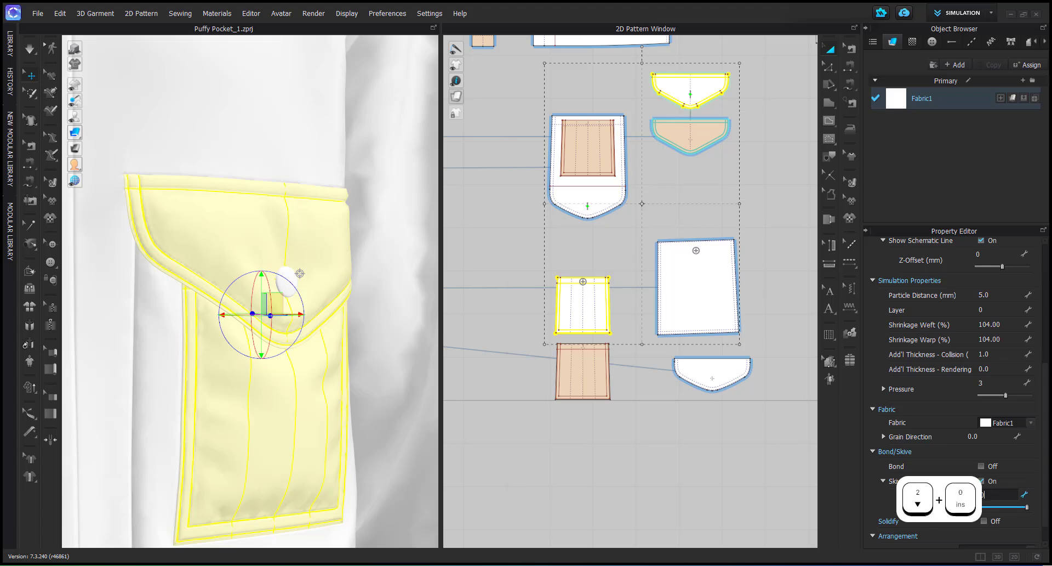
key(Return)
click(650, 467)
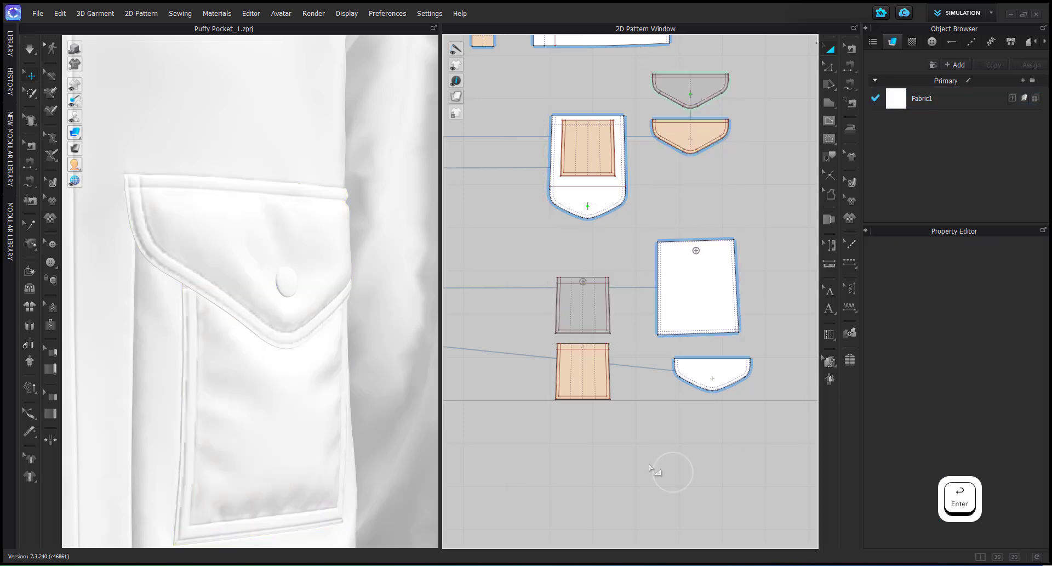
Simulate the garment with the skived pieces, tugging the outer puffy pocket layer while viewing it from different angles
key(space)
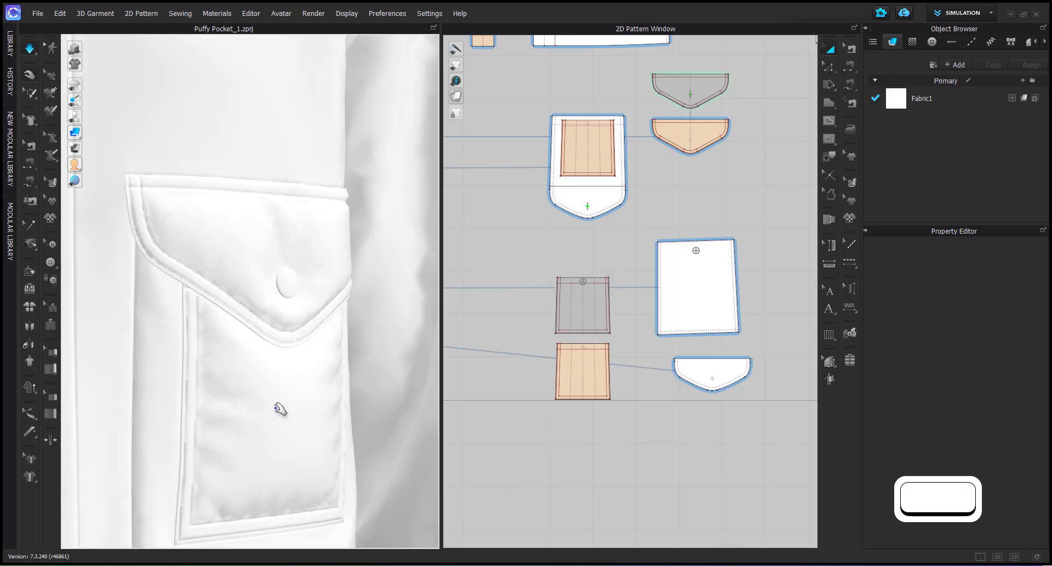
click(285, 410)
mouse_move(307, 432)
mouse_down()
mouse_move(278, 422)
mouse_move(273, 448)
mouse_move(297, 440)
mouse_up()
right_drag(304, 442, 181, 459)
drag(296, 427, 331, 430)
mouse_move(331, 430)
right_down()
mouse_move(404, 423)
mouse_move(317, 424)
right_up()
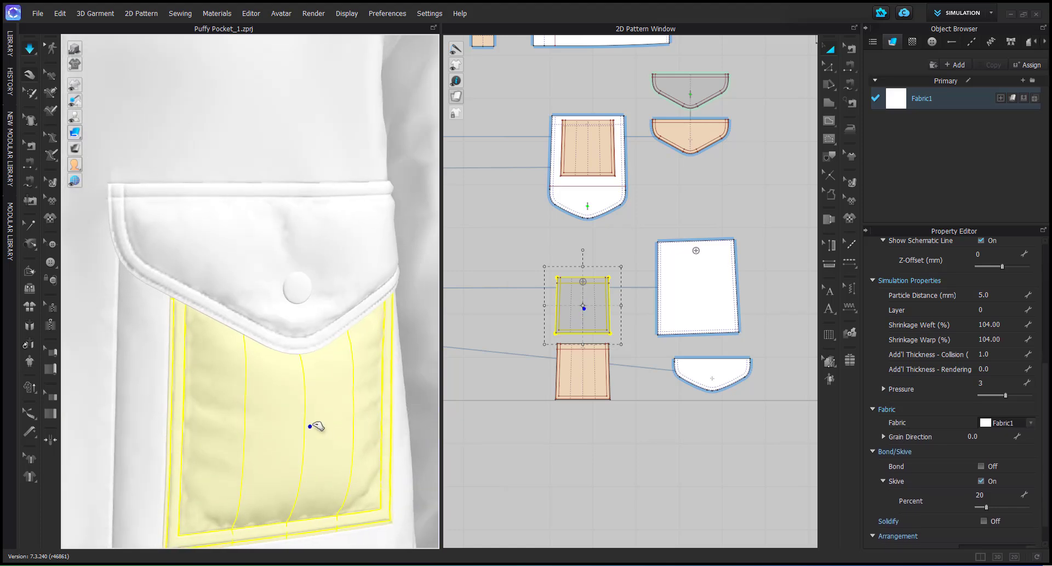
Tug the skived flap during simulation, examine the whole pocket from the front, and stop the simulation
click(241, 245)
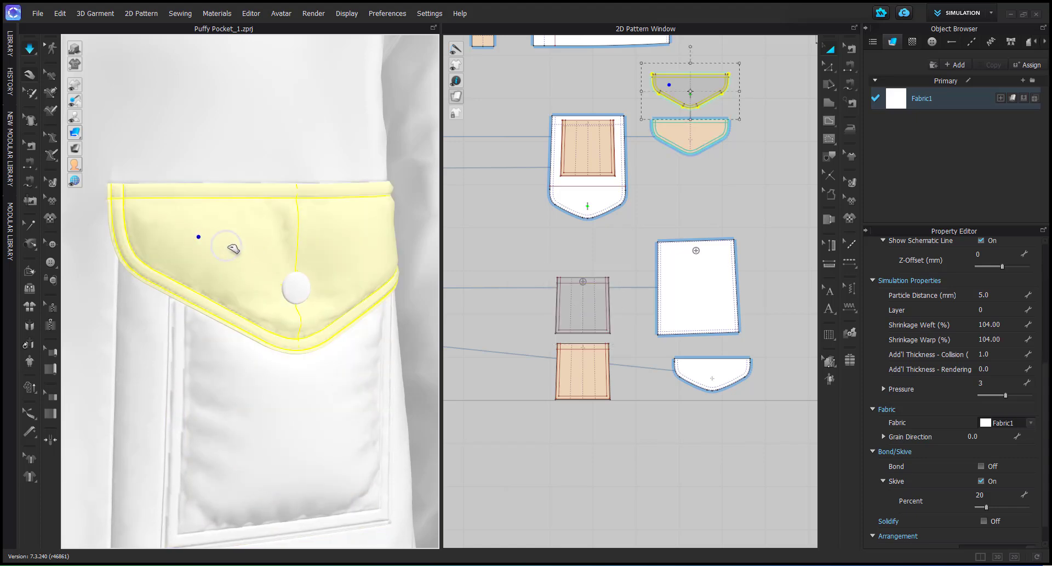
scroll(294, 266, up, 3)
click(382, 260)
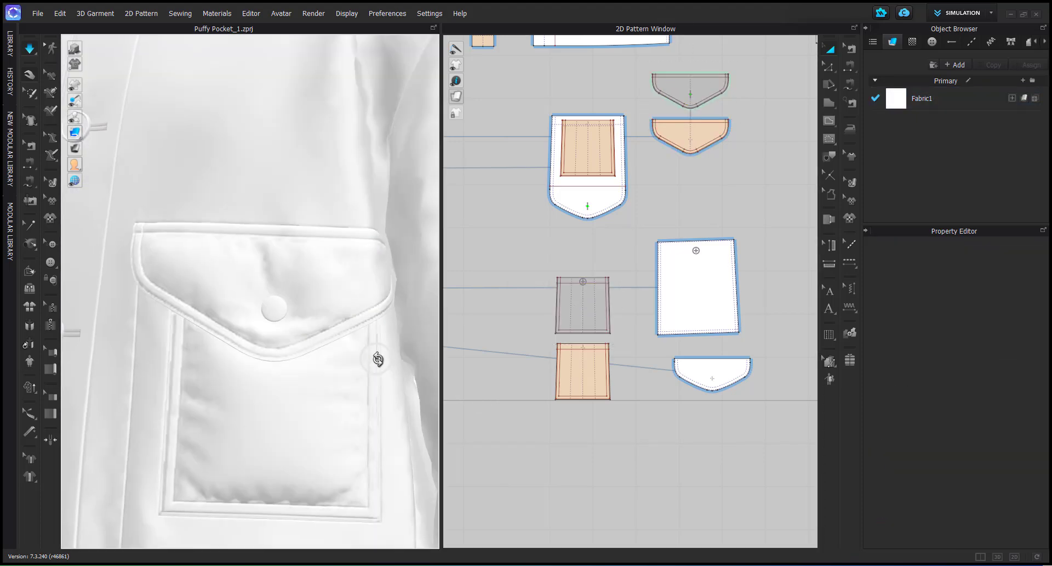
right_drag(376, 360, 385, 371)
key(space)
scroll(313, 384, down, 2)
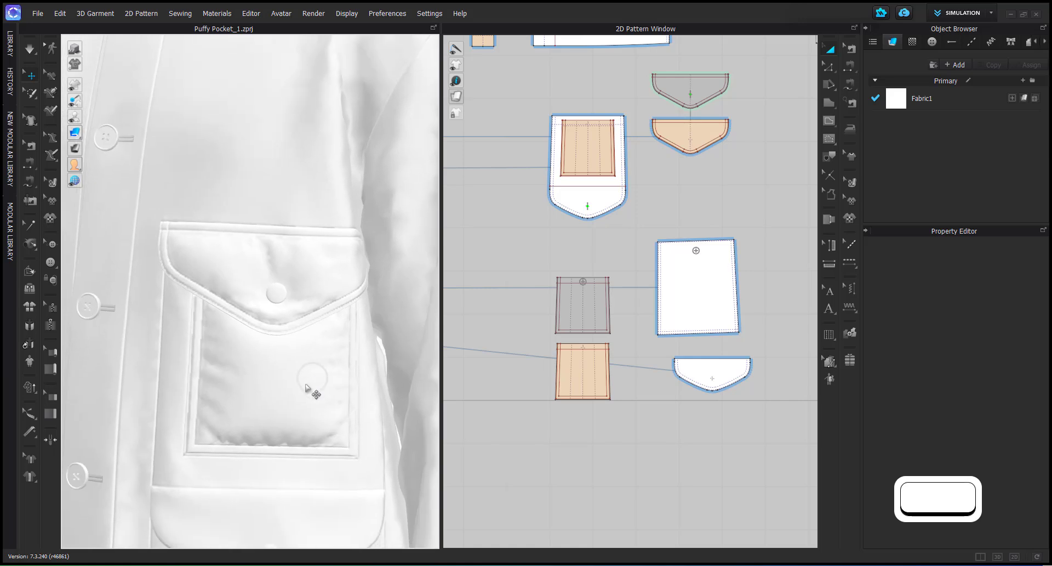
Remove the 3D Seamline normal map from all seams of the puffy pocket and flap layers
scroll(310, 390, up, 2)
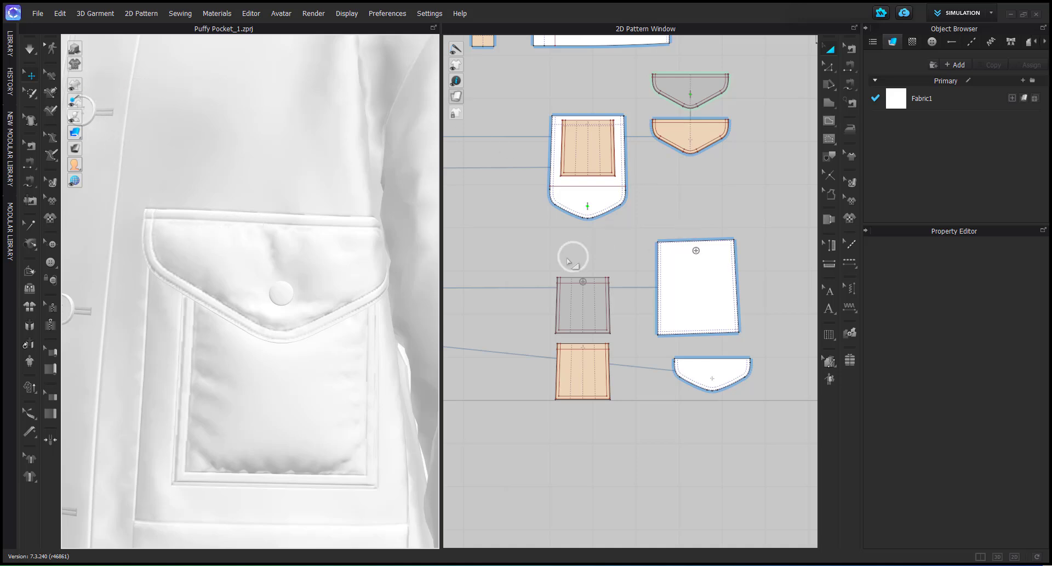
key(b)
drag(521, 253, 669, 469)
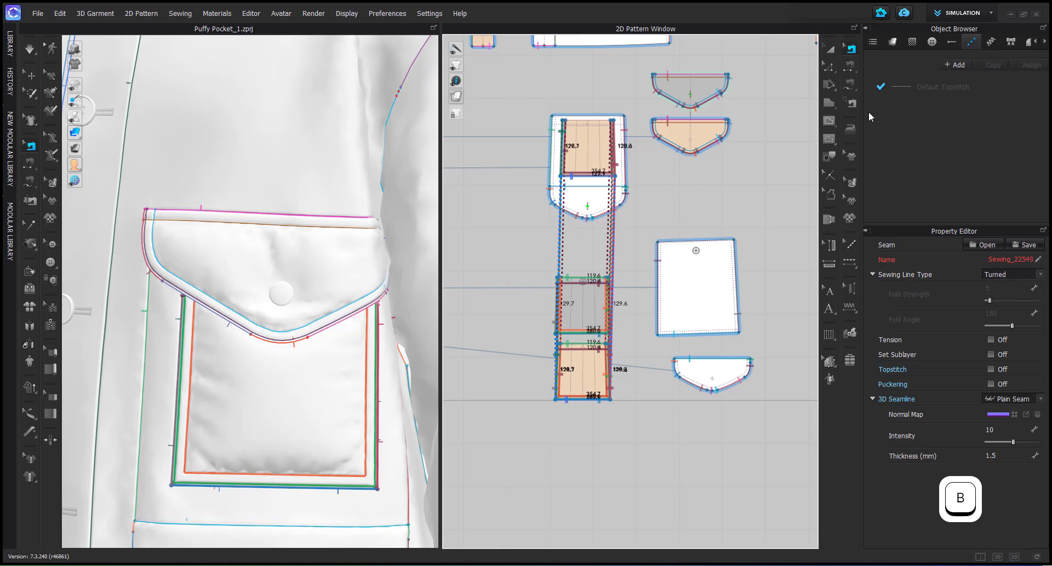
shift+drag(646, 70, 759, 188)
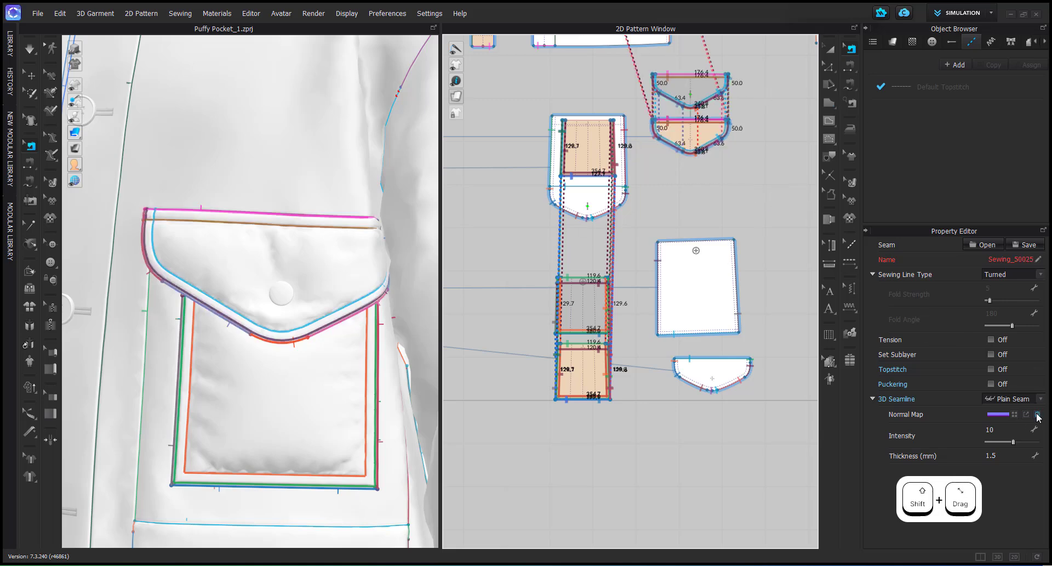
key(a)
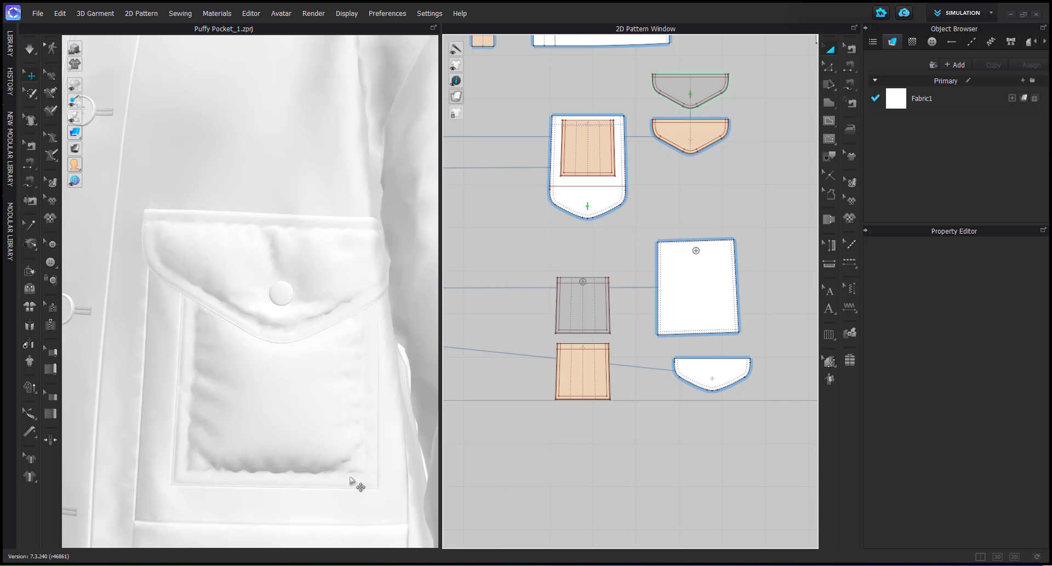
Turn on Fold Rendering for both U-shaped internal lines of the outer puffy pocket piece
scroll(592, 342, up, 3)
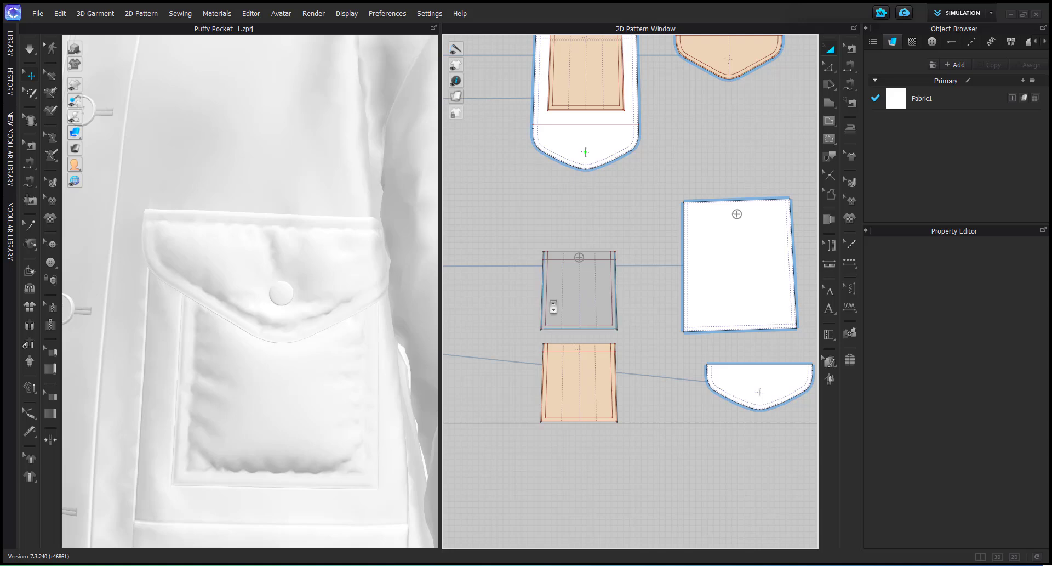
scroll(551, 300, up, 6)
click(545, 293)
scroll(534, 294, up, 1)
shift+click(535, 293)
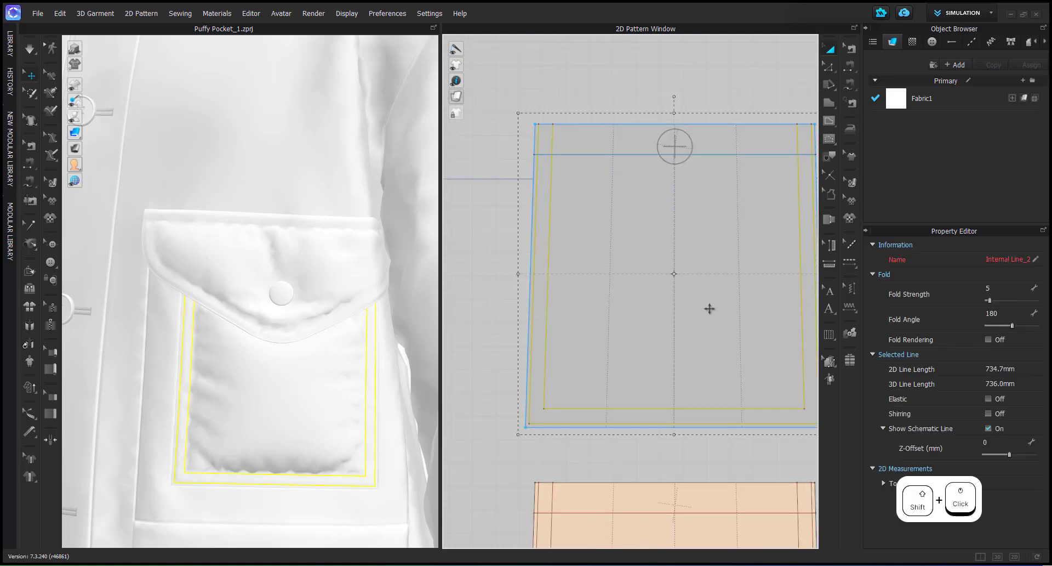
click(453, 427)
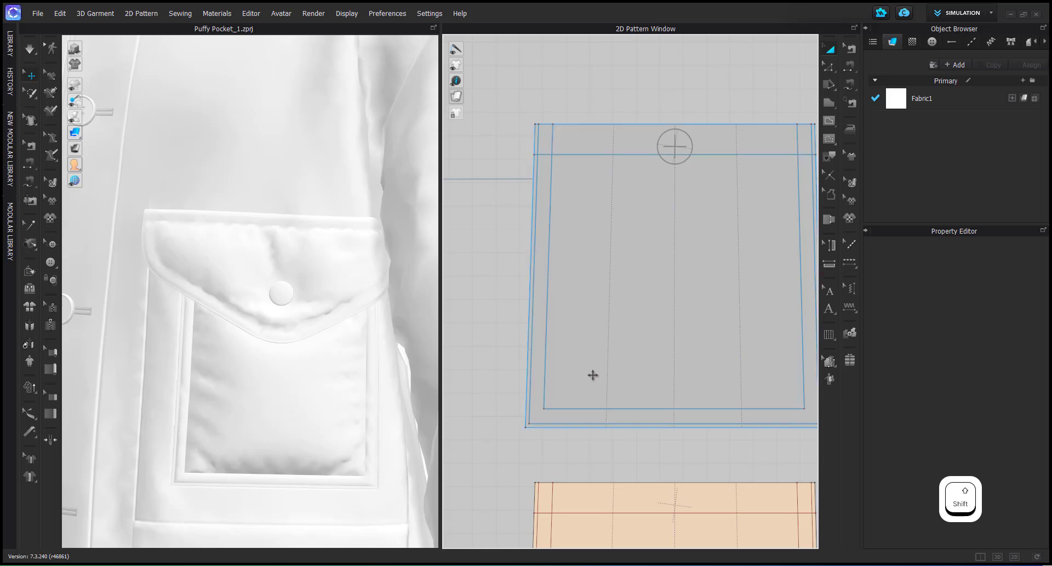
Turn on Fold Rendering for the outer flap's two contour internal lines and its horizontal line near the upper edge
scroll(592, 376, down, 6)
middle_drag(592, 377, 468, 536)
middle_drag(696, 256, 651, 425)
scroll(610, 290, up, 5)
click(610, 290)
shift+drag(611, 289, 606, 296)
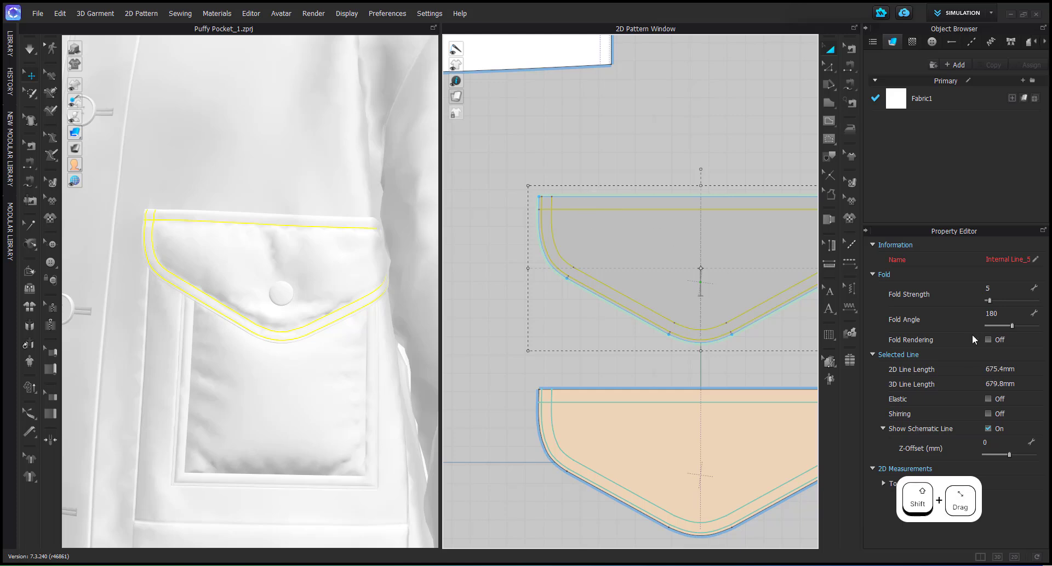
shift+click(681, 331)
click(507, 315)
Examine the seam edges of the flap and puffy pocket up close from several angles
scroll(351, 361, down, 3)
right_drag(340, 362, 317, 360)
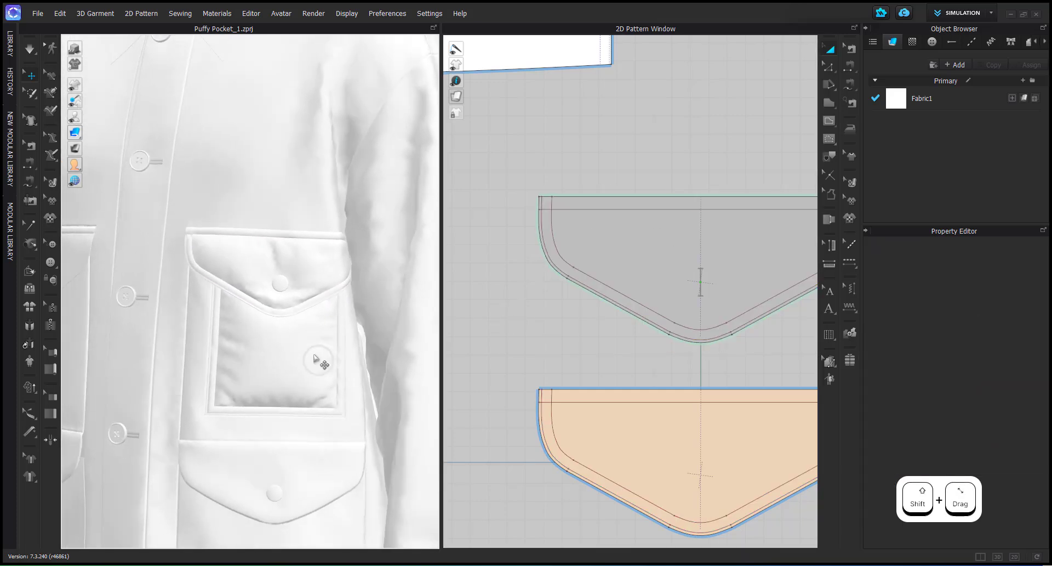
scroll(320, 361, up, 4)
scroll(343, 366, up, 2)
click(337, 365)
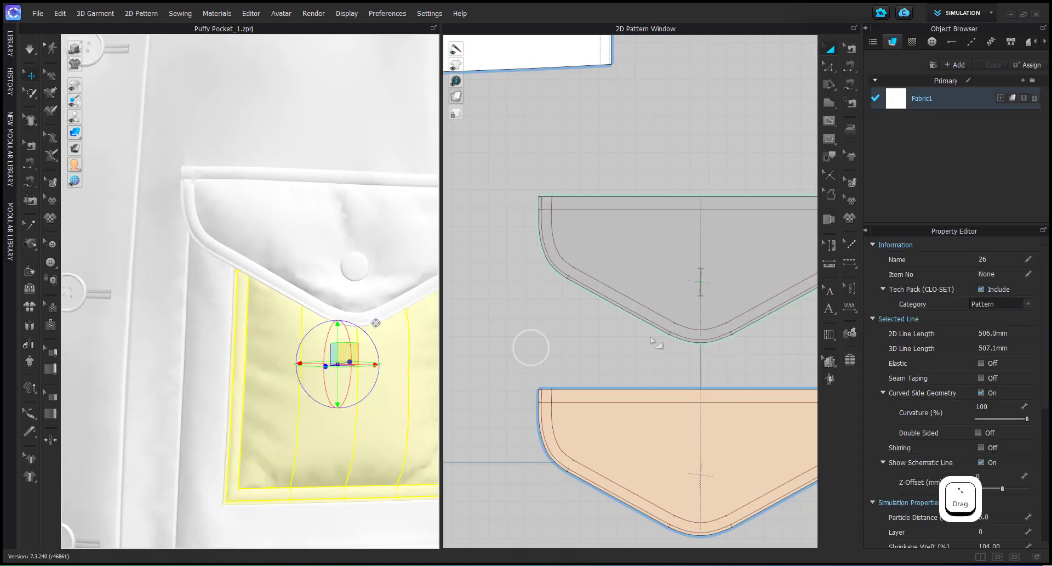
scroll(291, 325, down, 3)
mouse_move(307, 327)
right_down()
mouse_move(276, 326)
mouse_move(291, 326)
right_up()
scroll(291, 327, up, 2)
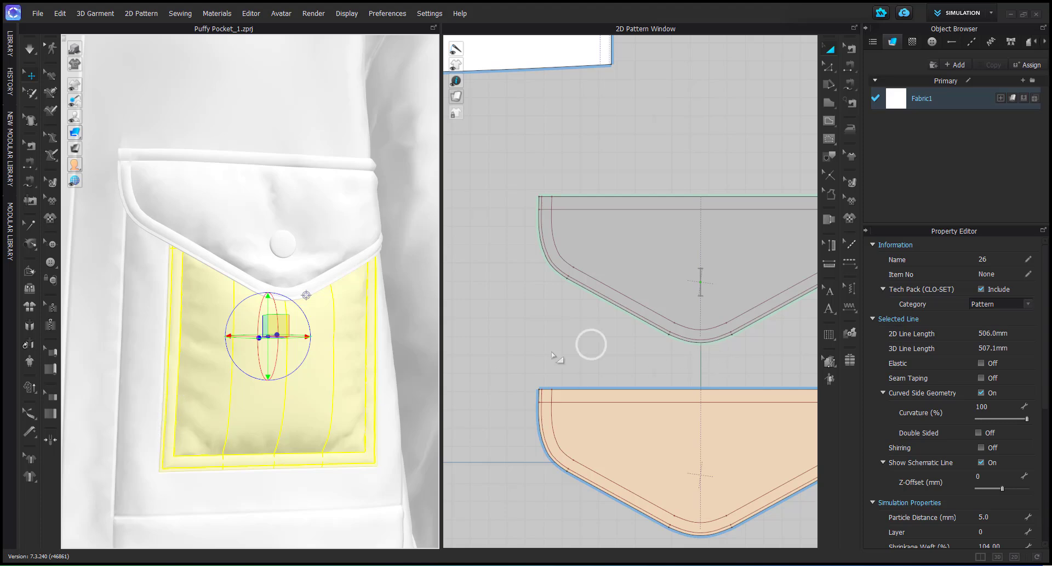
click(586, 377)
right_drag(276, 399, 274, 361)
click(301, 364)
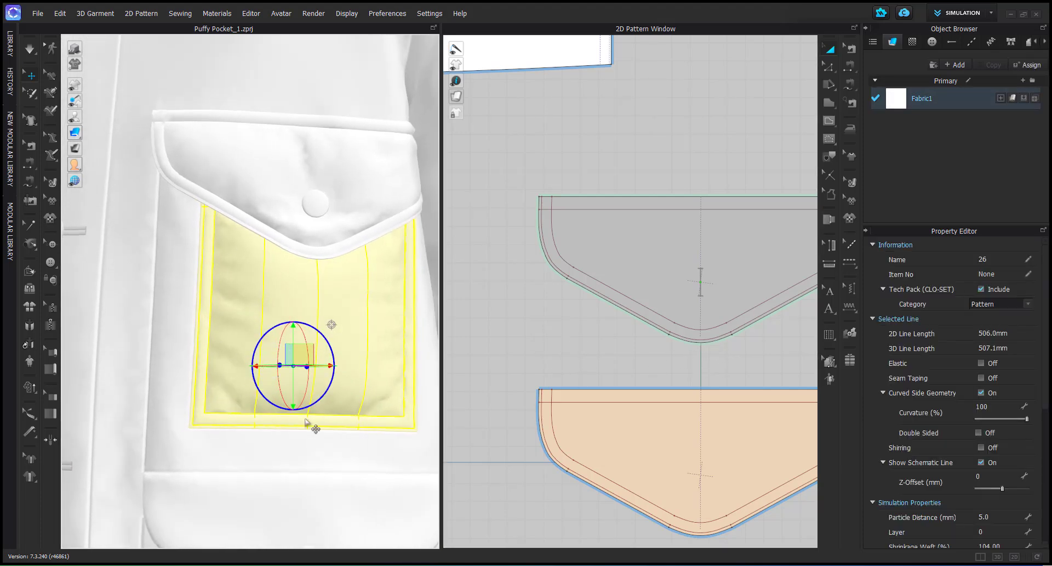
click(353, 197)
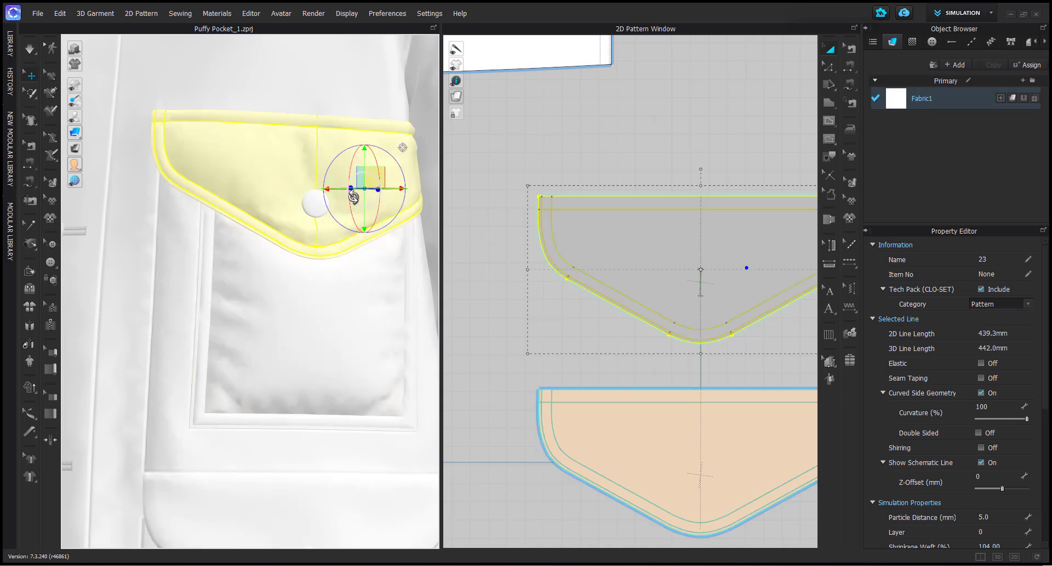
click(594, 133)
Set the Default Topstitch to an offset of 0 mm and a thread thickness of 80 Tex
click(972, 42)
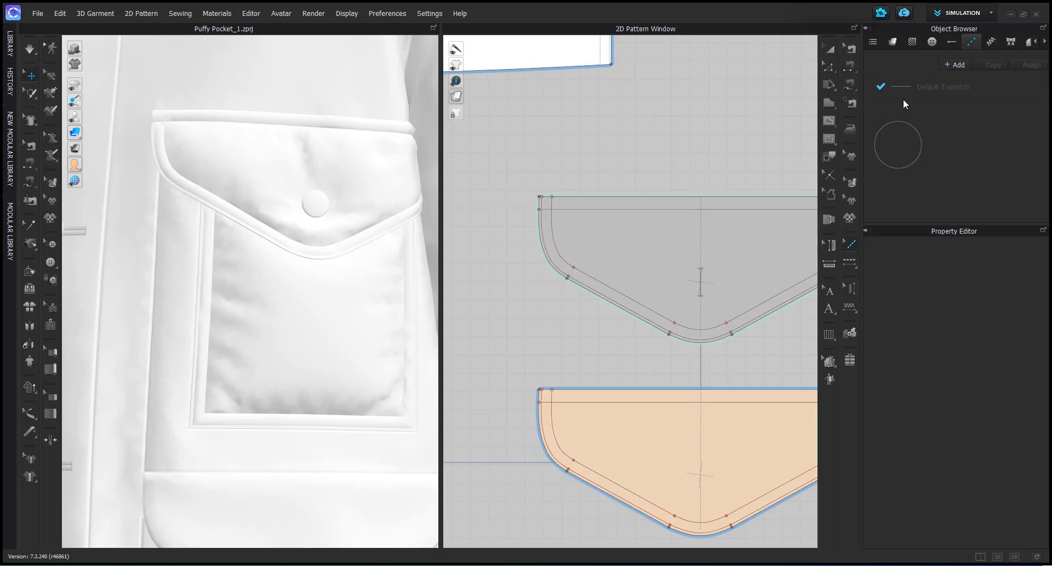
click(902, 93)
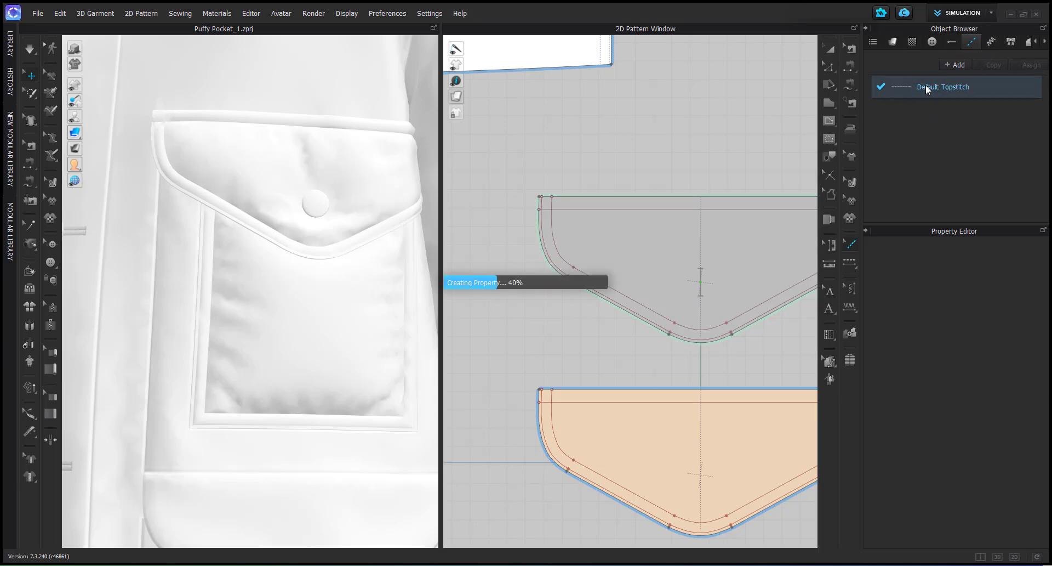
click(872, 333)
double_click(993, 347)
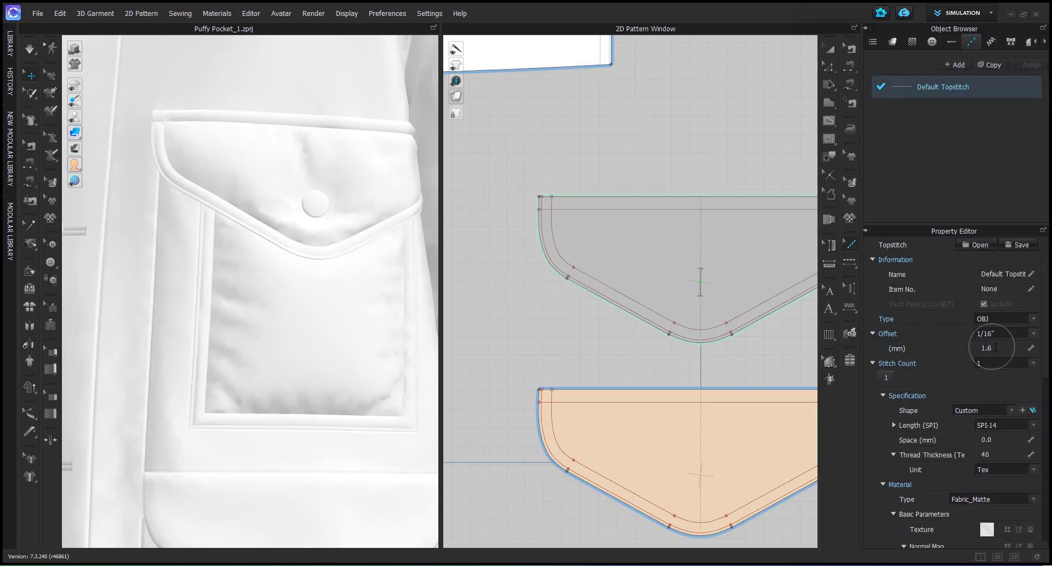
text(0)
key(Return)
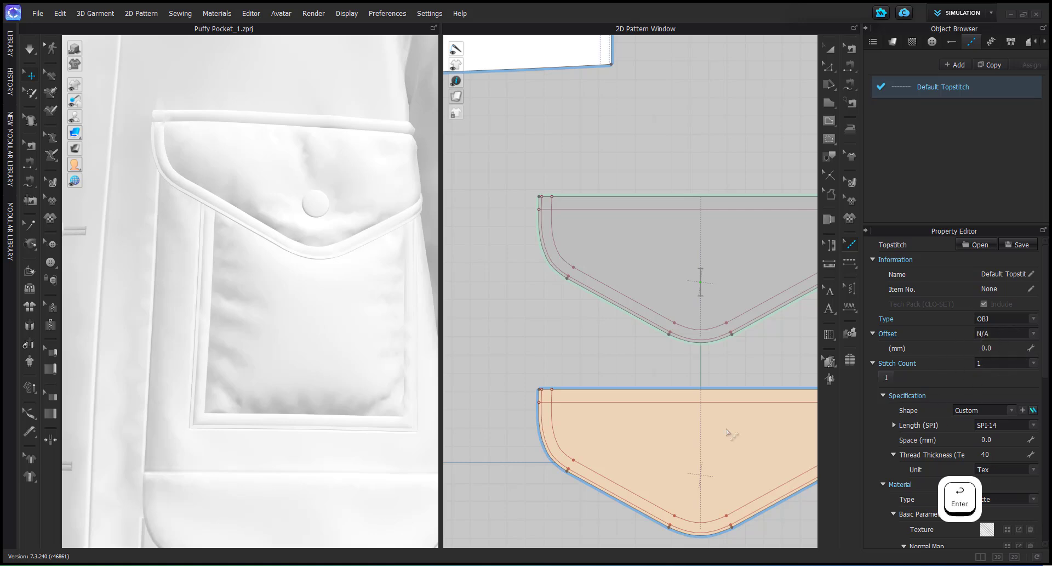
scroll(922, 422, down, 2)
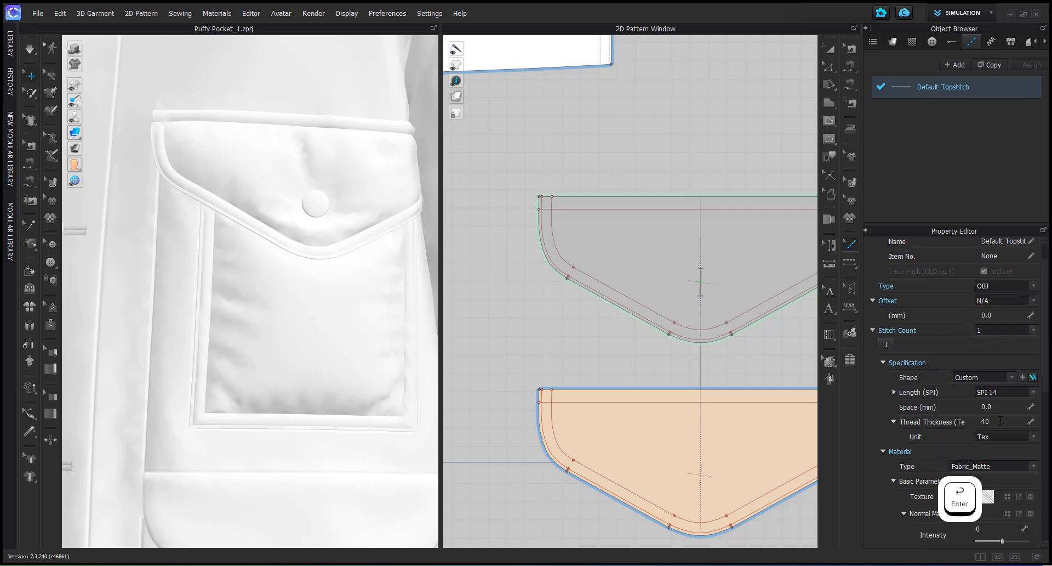
text(80)
key(Return)
Add a Free Topstitch along the full inner contour line of the outer flap piece
click(852, 263)
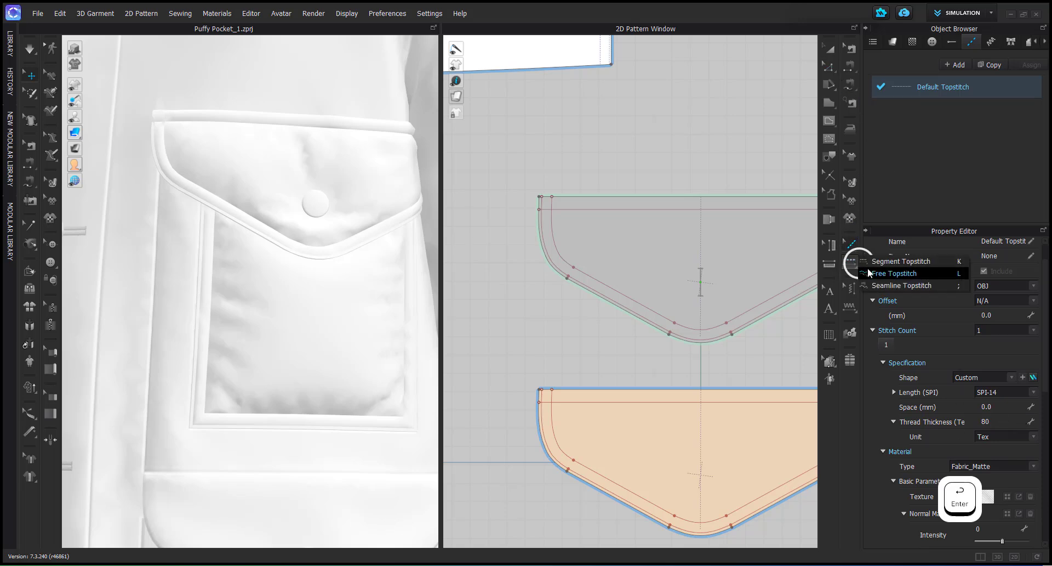
click(502, 142)
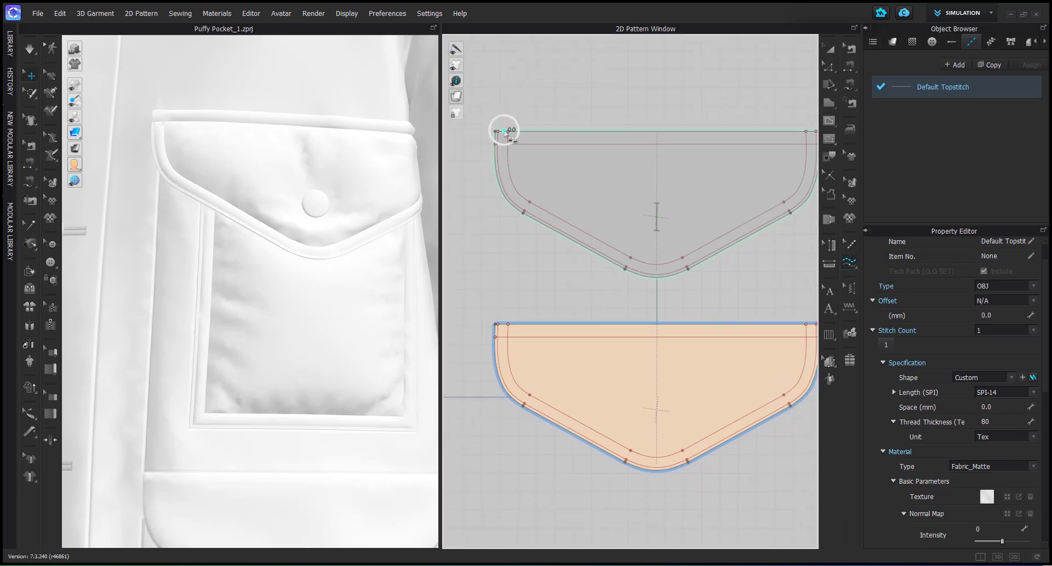
click(807, 132)
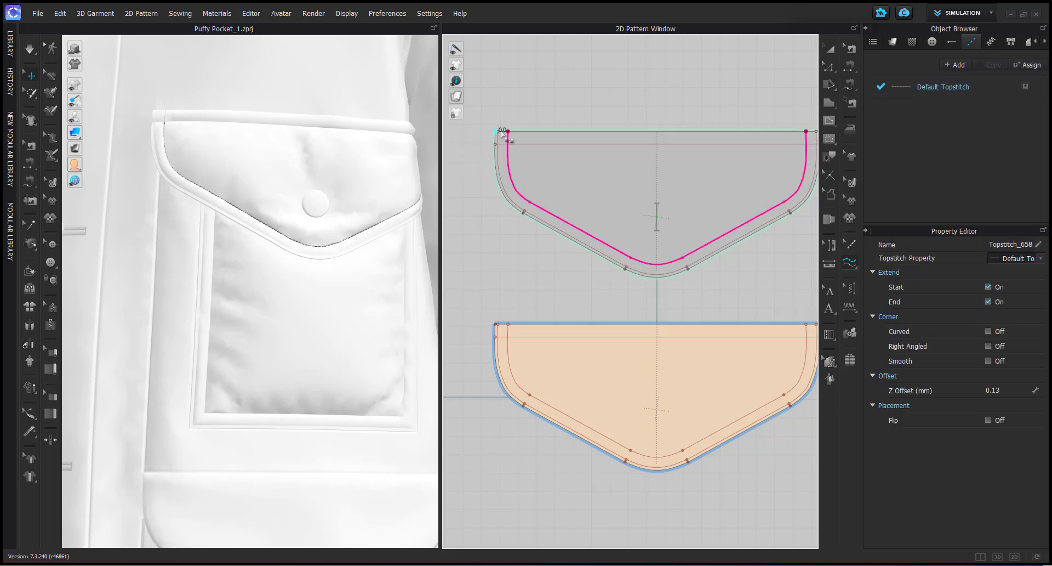
Topstitch the outer flap's outer contour line and its horizontal line near the upper edge
scroll(584, 249, up, 4)
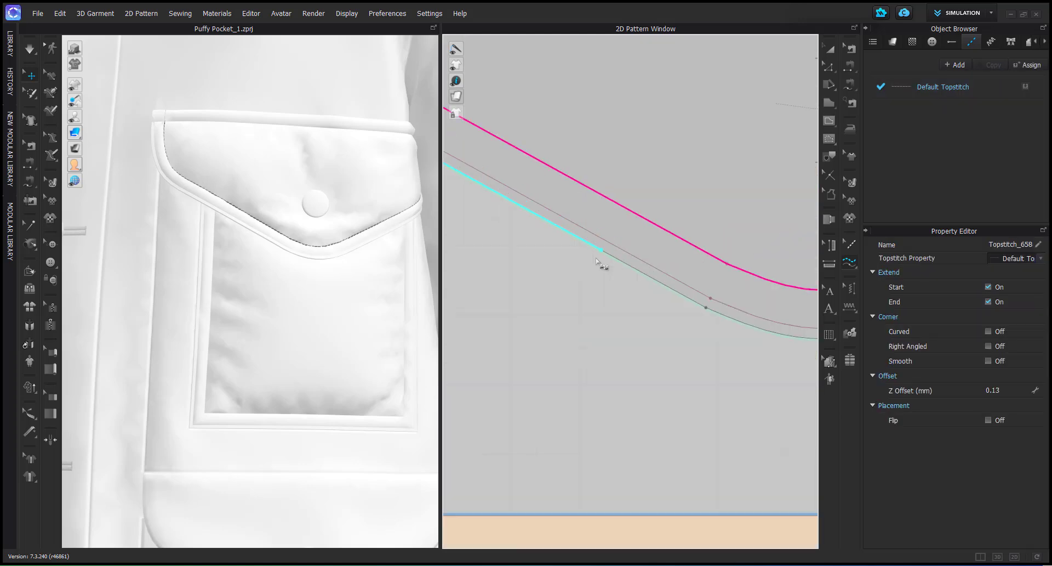
scroll(618, 269, down, 5)
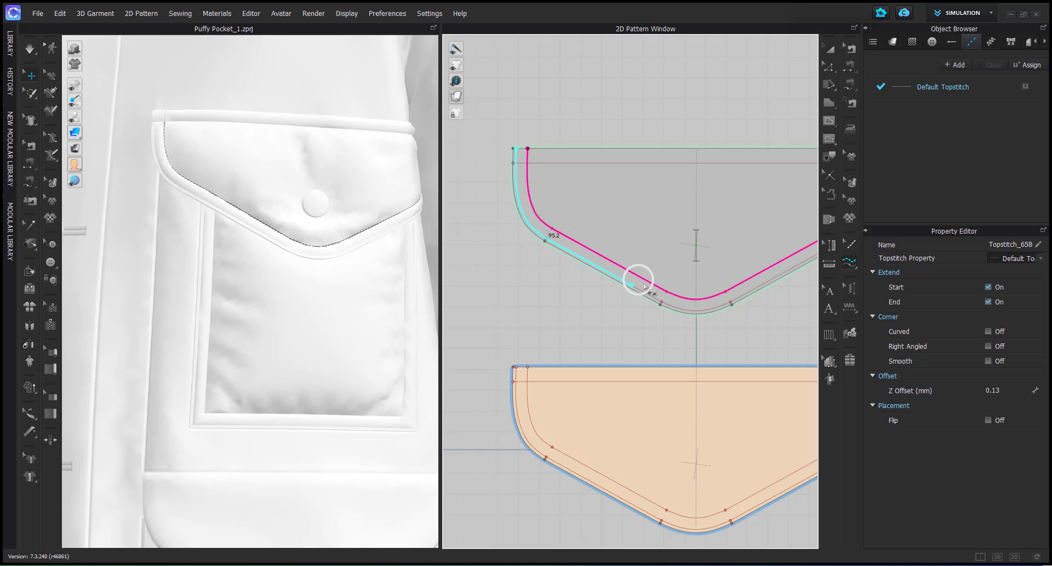
middle_drag(741, 299, 641, 320)
scroll(688, 291, up, 3)
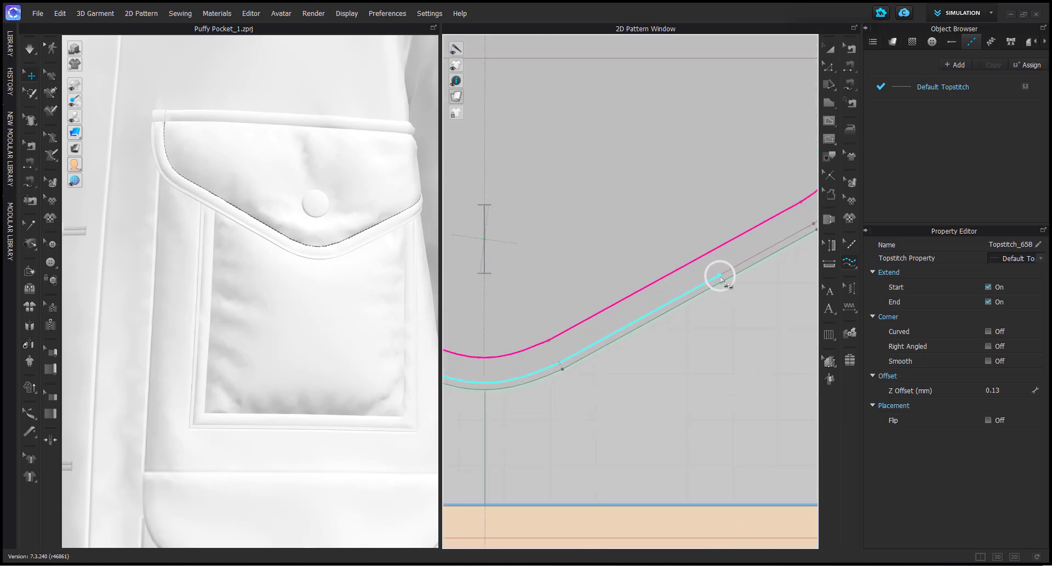
middle_drag(718, 275, 603, 338)
click(759, 92)
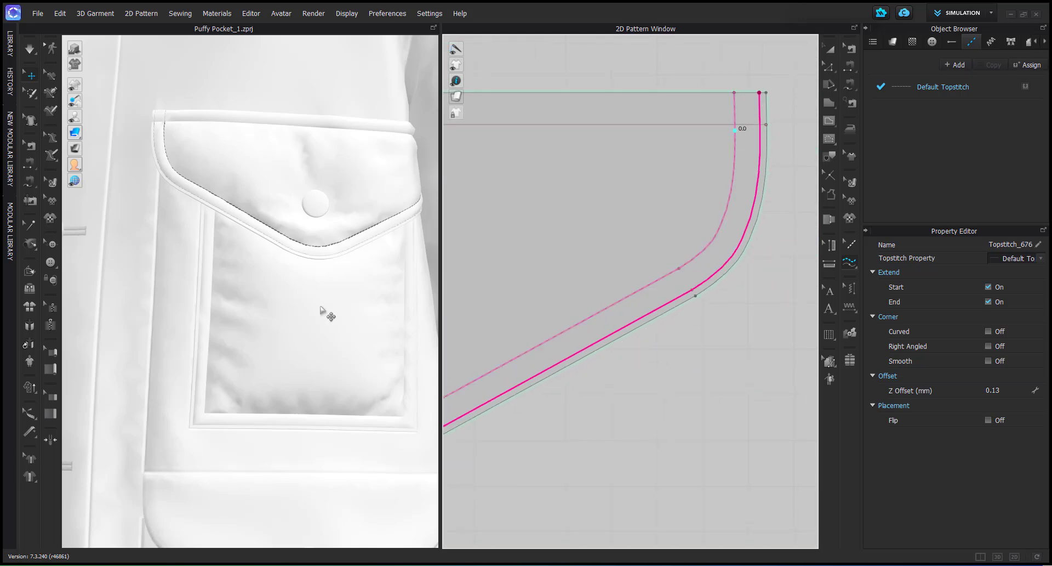
scroll(607, 362, down, 5)
click(511, 169)
scroll(658, 219, down, 6)
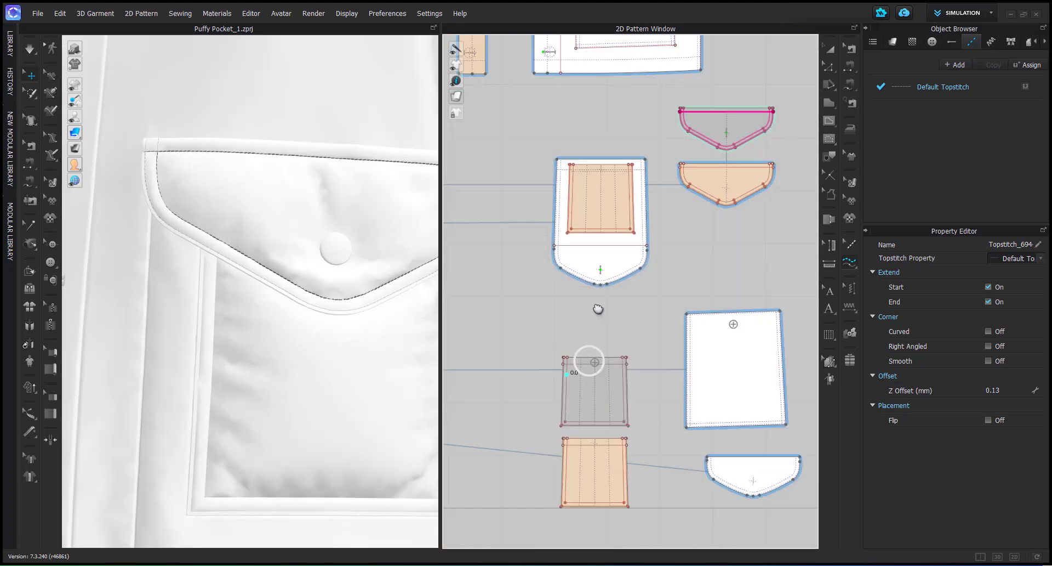
Topstitch the inner and outer U-shaped lines of the outer puffy pocket piece from end to end
scroll(570, 351, up, 5)
click(554, 181)
click(727, 181)
click(549, 182)
scroll(592, 386, up, 4)
scroll(574, 388, down, 5)
scroll(658, 305, up, 5)
middle_drag(658, 304, 578, 439)
click(577, 256)
scroll(229, 307, up, 5)
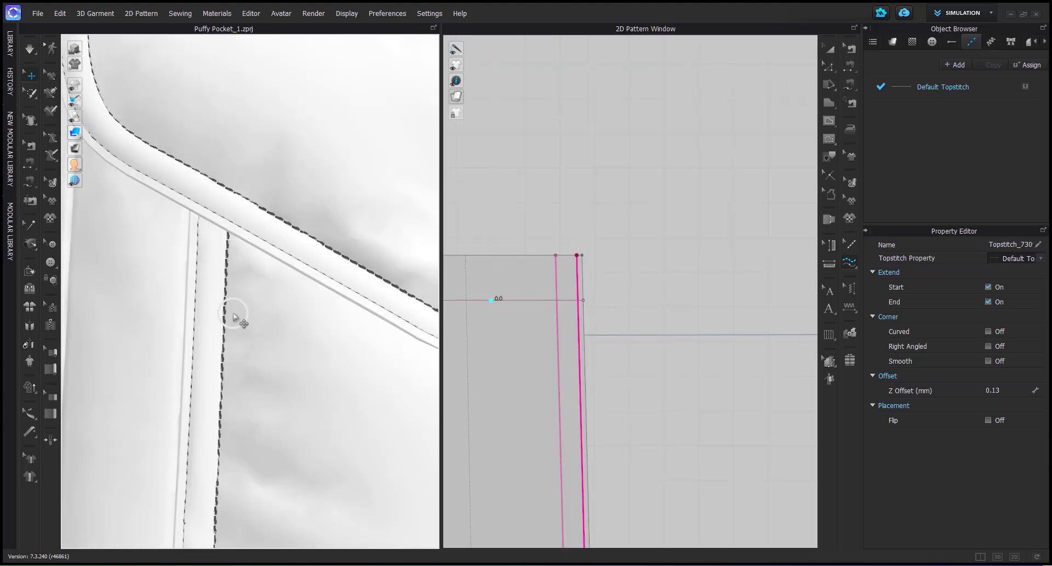
Set the Default Topstitch offset to 0.2 mm and check the stitches on the pocket
scroll(242, 327, down, 2)
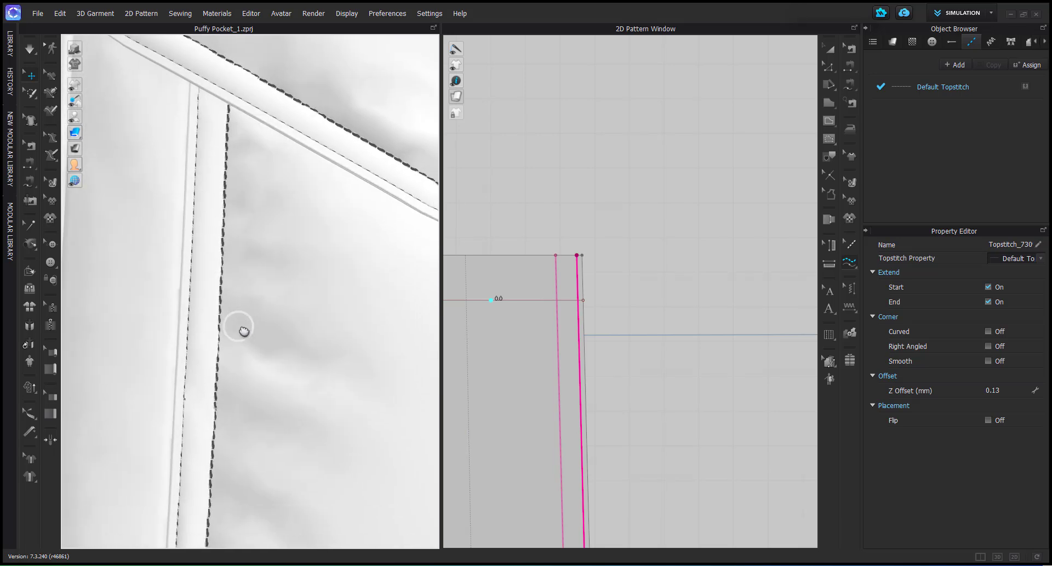
scroll(603, 359, down, 4)
scroll(636, 359, down, 3)
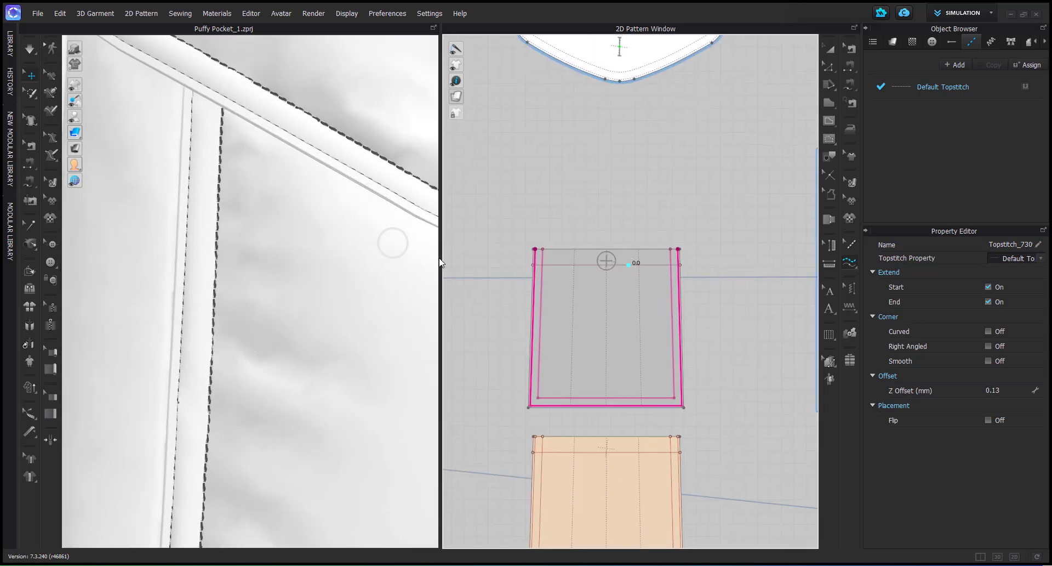
click(901, 92)
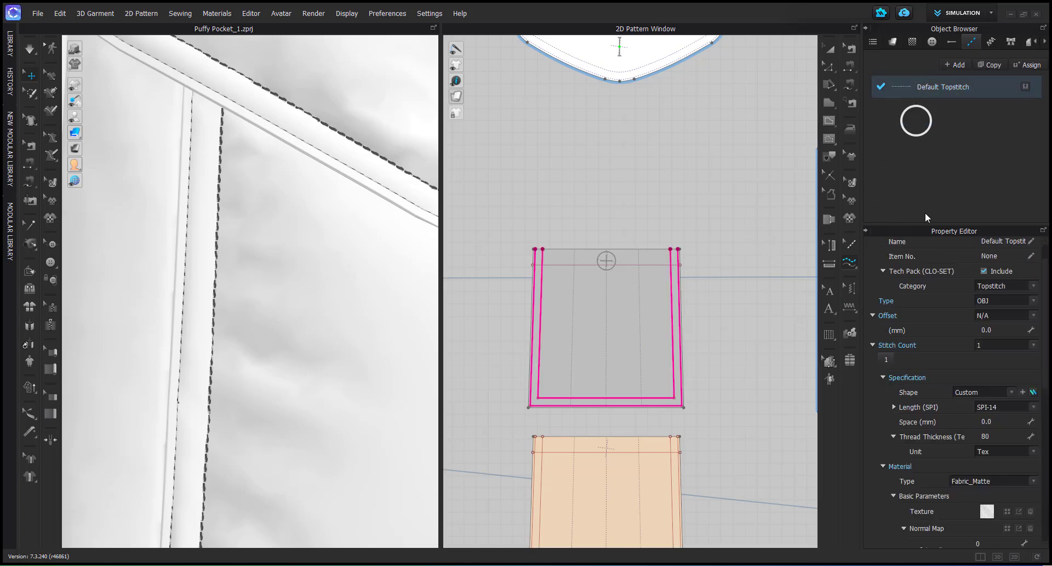
text(0.2)
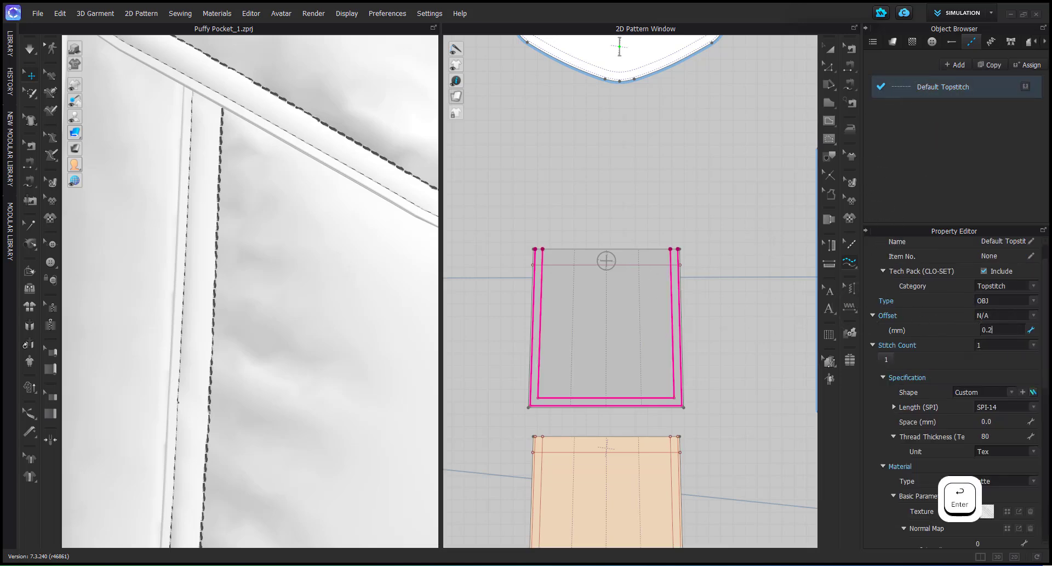
key(Return)
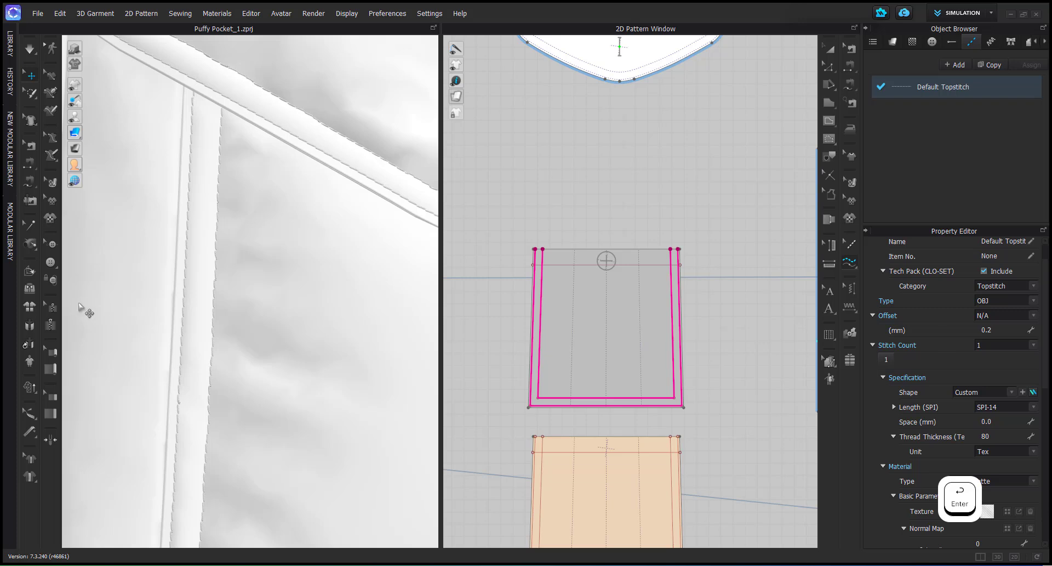
scroll(81, 307, down, 5)
scroll(294, 396, up, 2)
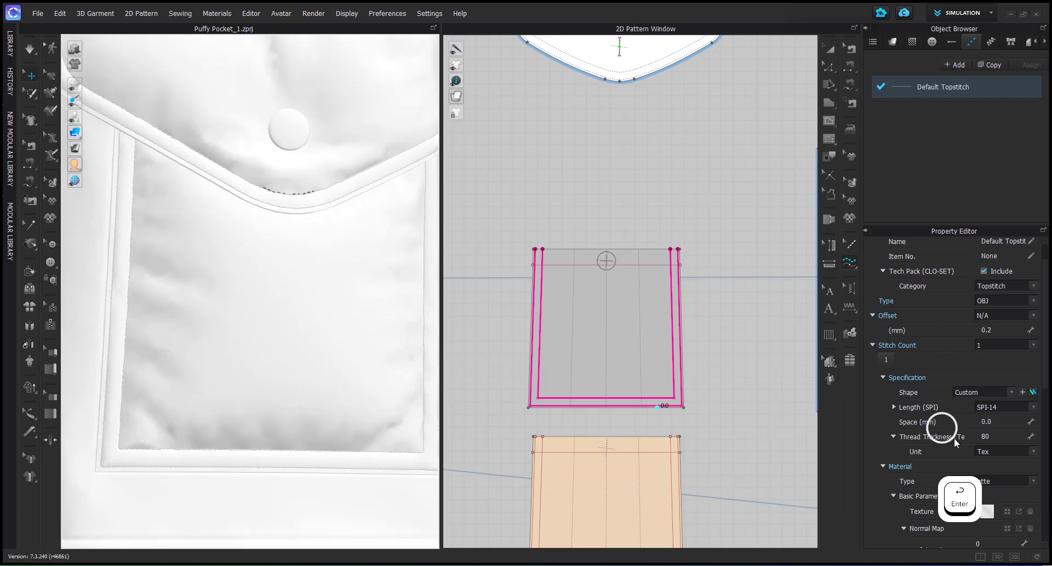
Set the Default Topstitch offset to 0.3 mm and check the stitches along the flap and pocket
click(991, 329)
text(0.3)
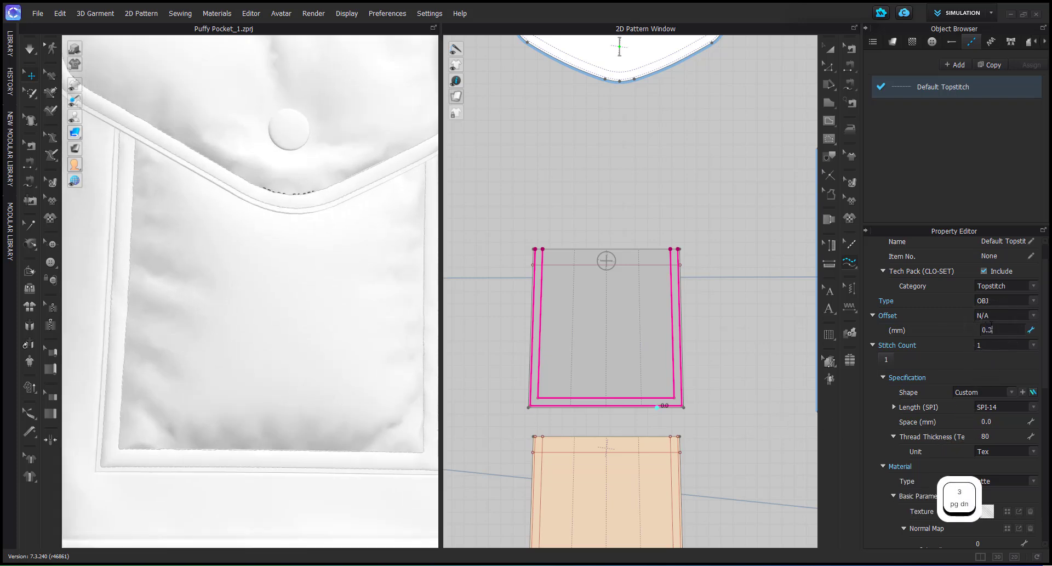
key(Return)
right_drag(323, 260, 265, 364)
scroll(303, 359, down, 3)
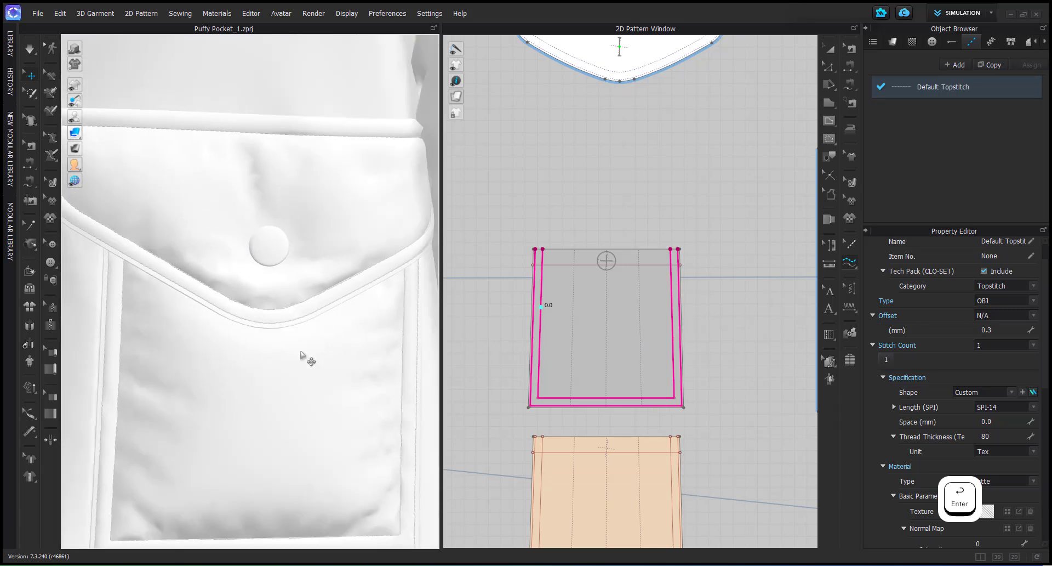
Examine the topstitching along the pocket's lower edge up close on the 3D garment and in the 2D pattern
middle_drag(305, 360, 320, 307)
scroll(277, 293, up, 4)
scroll(281, 320, up, 3)
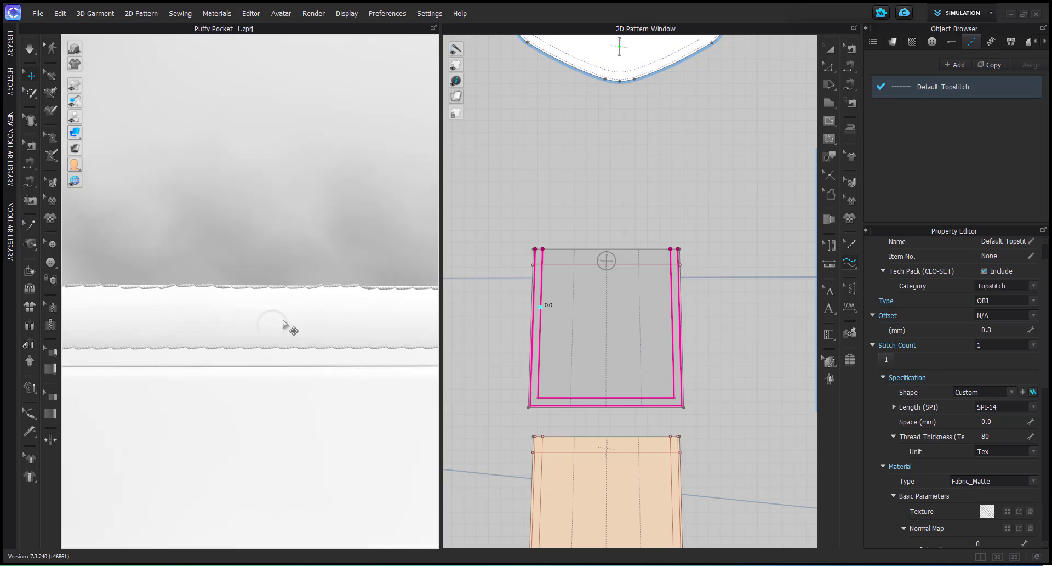
right_drag(282, 322, 281, 301)
scroll(278, 302, down, 2)
middle_drag(279, 302, 324, 315)
scroll(231, 311, up, 2)
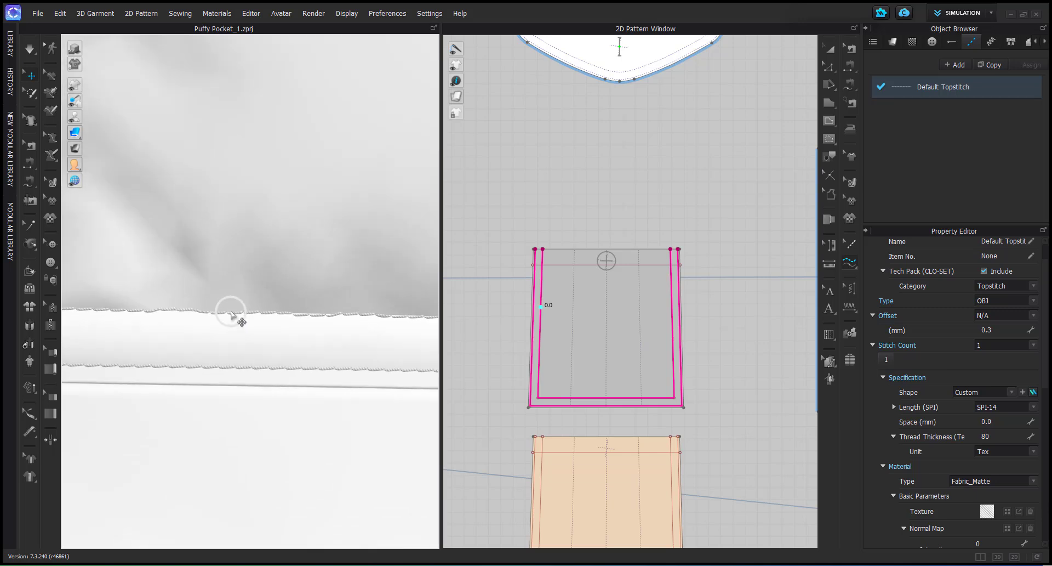
scroll(608, 417, up, 8)
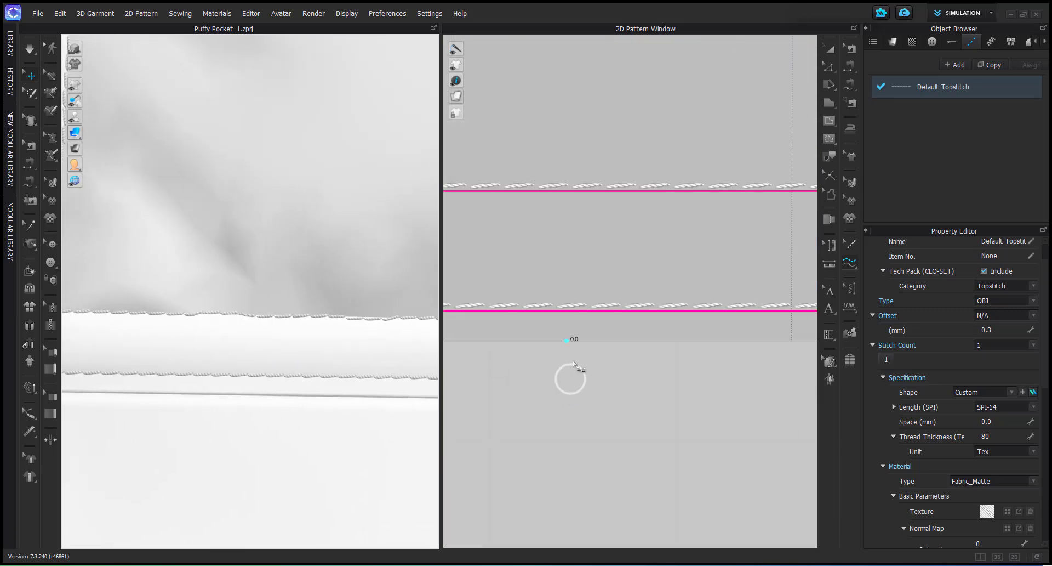
Flip the placement of the topstitch on the inner U-shaped line of the outer puffy pocket piece
click(856, 247)
click(608, 193)
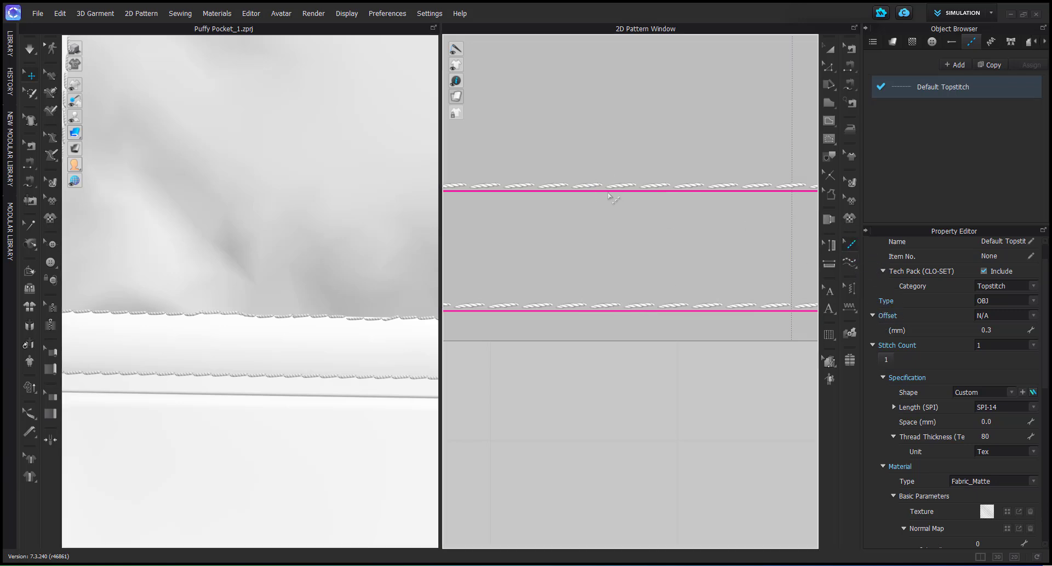
click(609, 193)
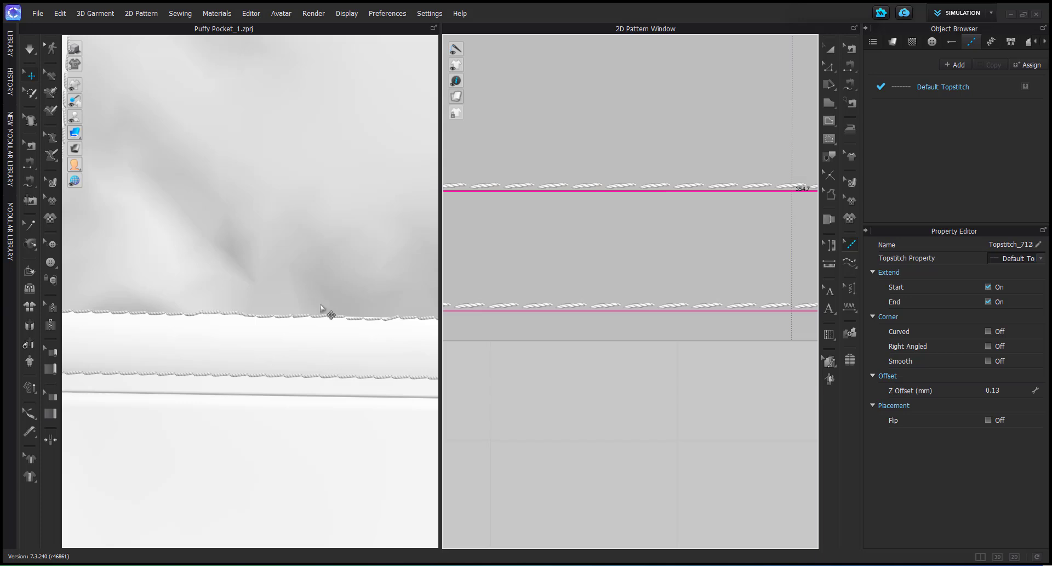
scroll(321, 308, down, 5)
click(264, 305)
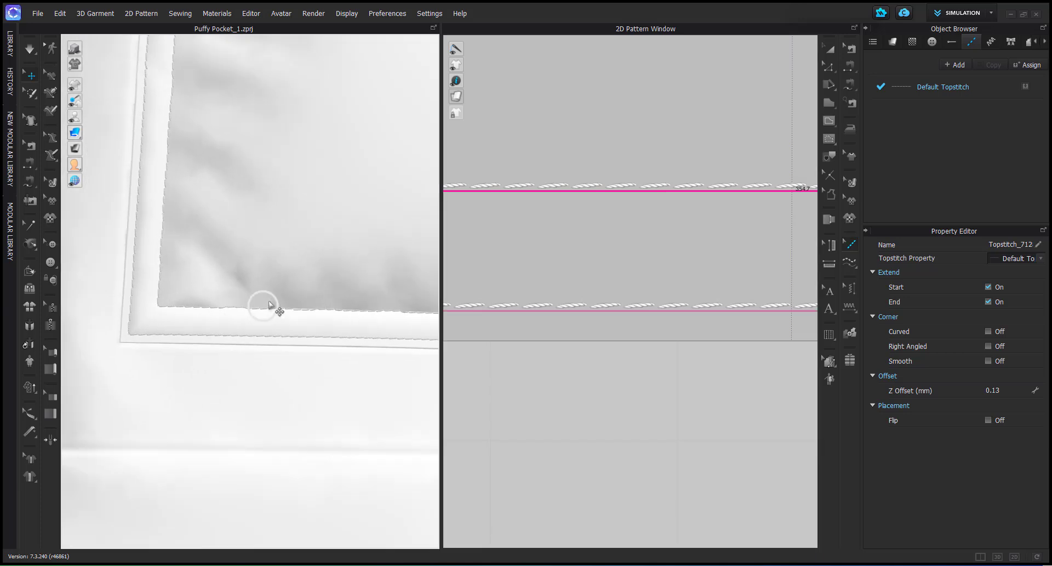
scroll(270, 305, up, 3)
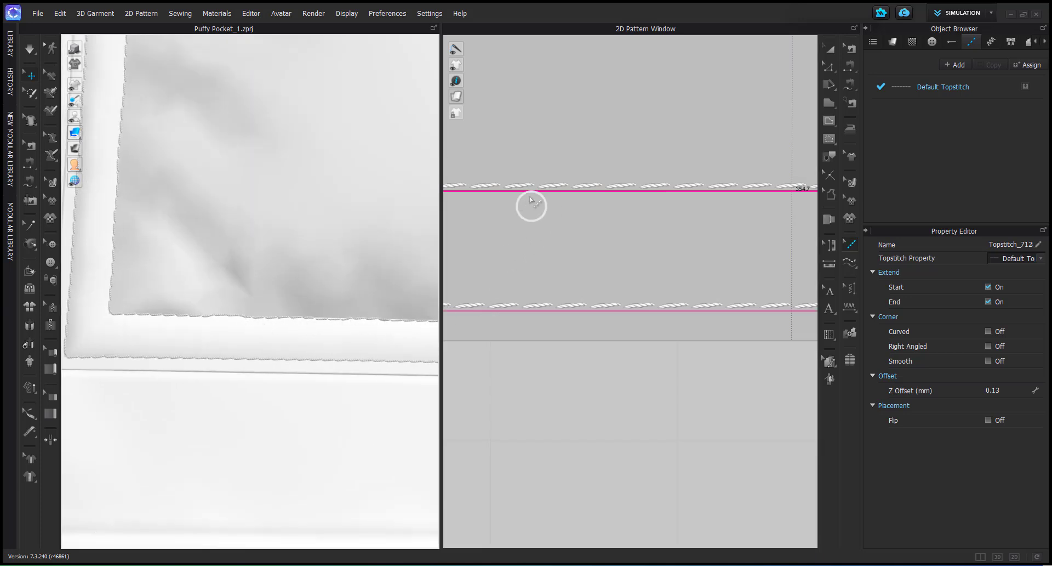
click(988, 420)
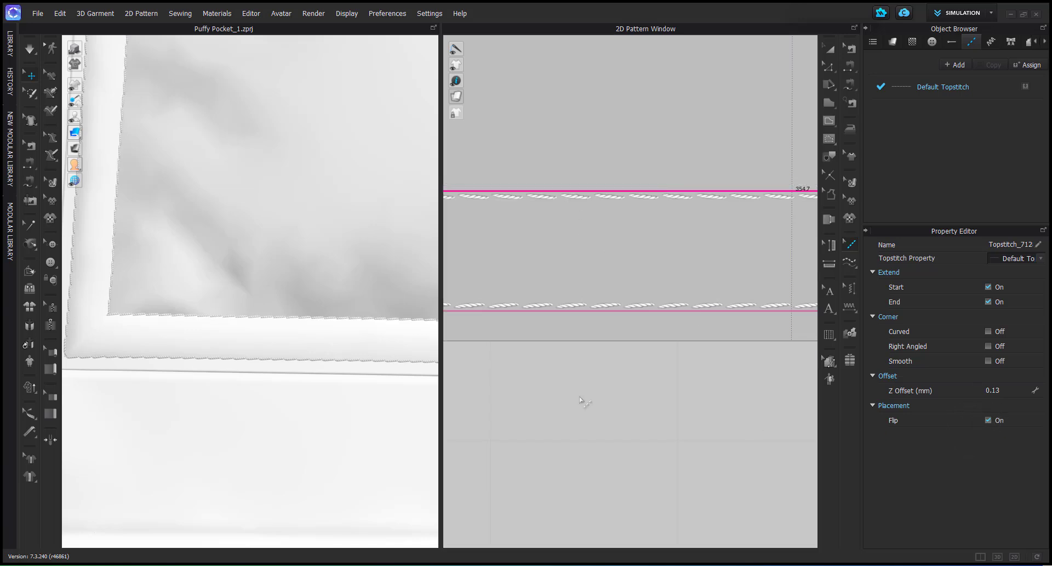
Flip the placement of the topstitch on the outer U-shaped line of the same pocket piece
right_drag(262, 340, 184, 387)
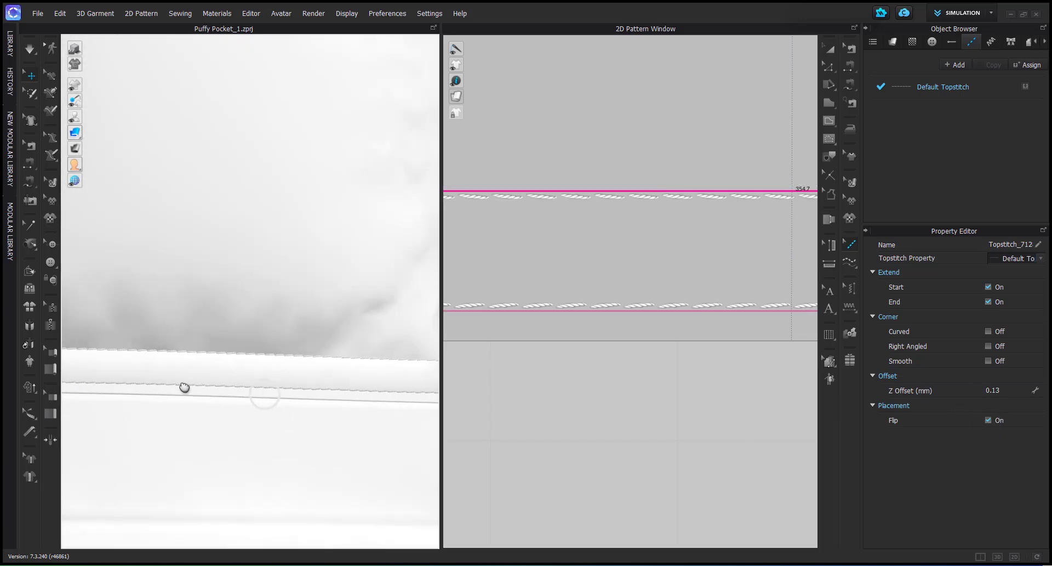
scroll(320, 366, down, 2)
scroll(372, 346, up, 2)
middle_drag(373, 342, 273, 358)
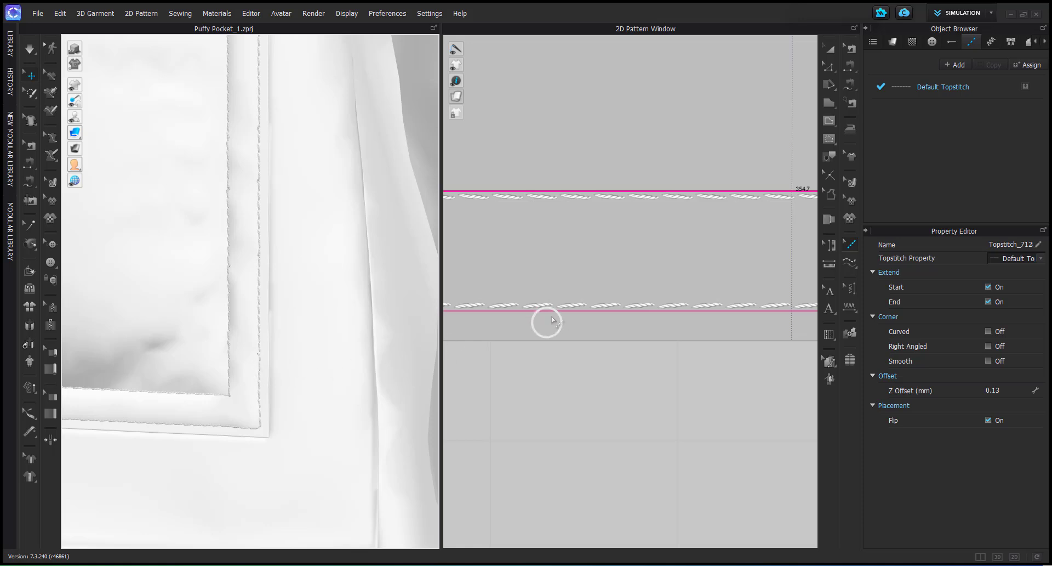
click(551, 312)
click(989, 421)
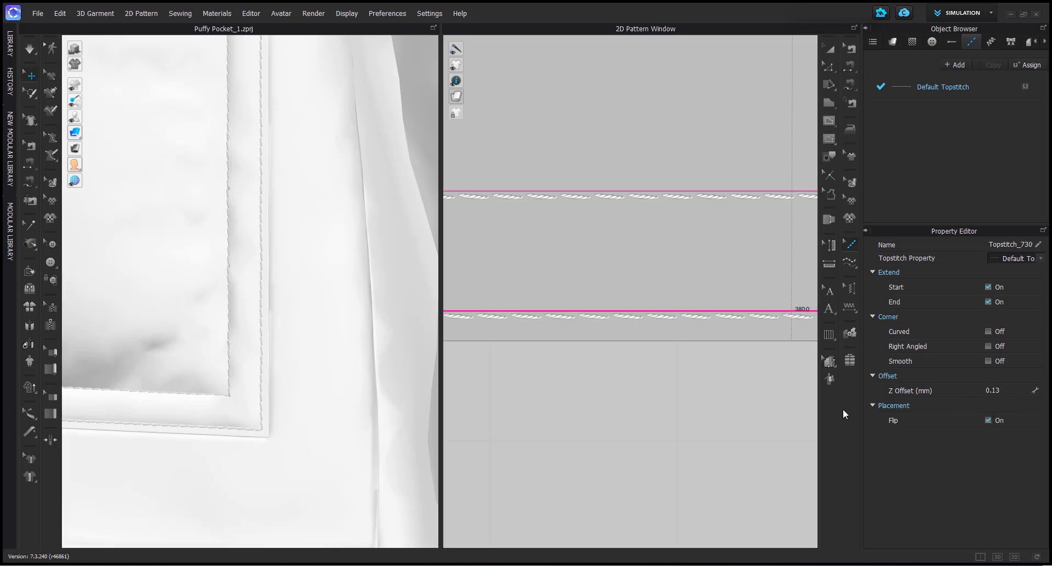
Check the topstitching along the flap edges and around the whole pocket, leaving nothing selected
scroll(250, 351, down, 4)
middle_drag(213, 354, 252, 442)
right_drag(252, 443, 261, 435)
scroll(181, 329, up, 3)
middle_drag(164, 307, 283, 407)
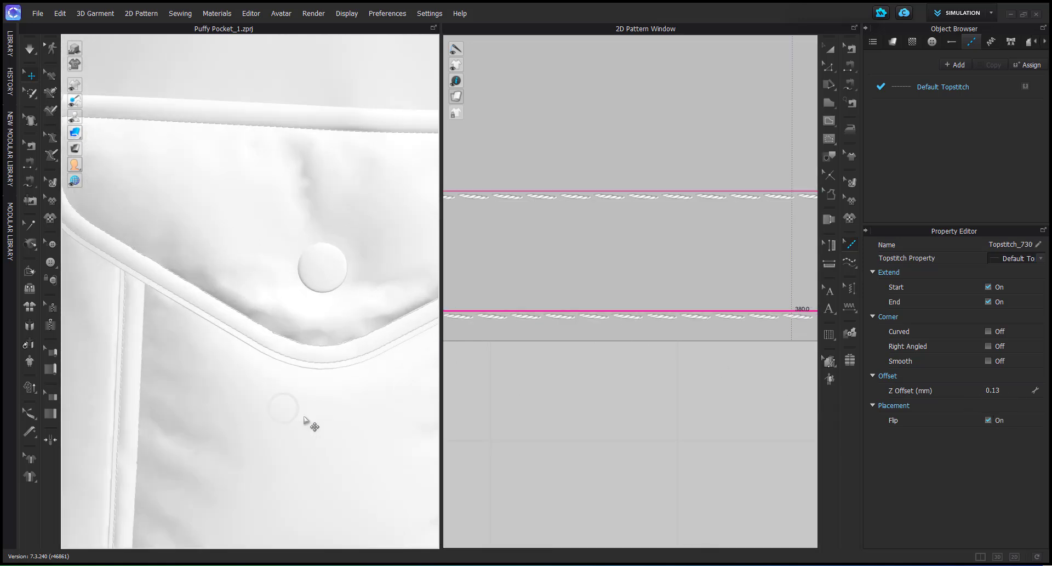
scroll(309, 418, up, 3)
scroll(577, 308, down, 4)
scroll(530, 501, down, 5)
middle_drag(685, 74, 529, 313)
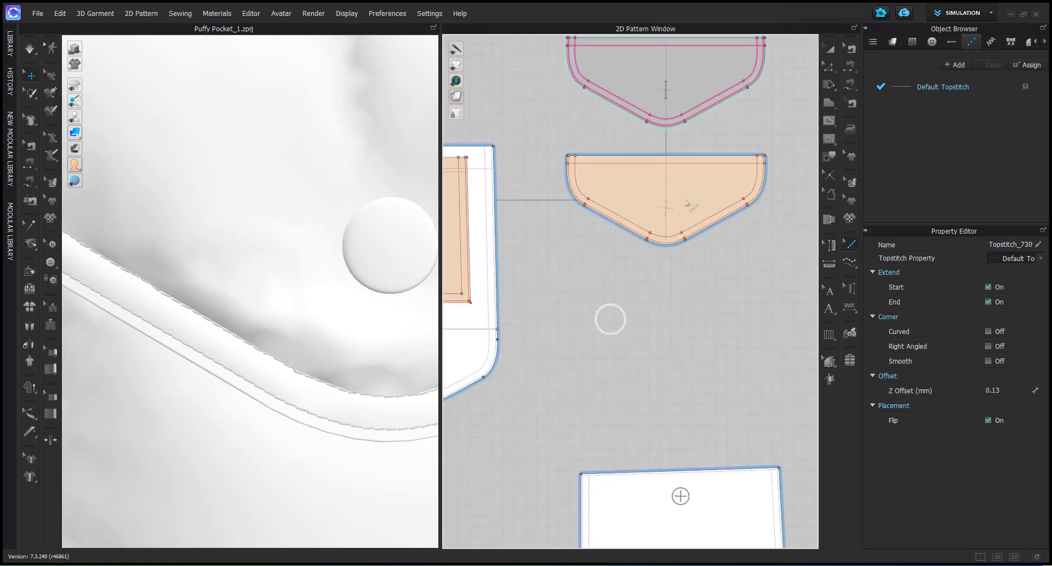
scroll(705, 75, up, 8)
middle_drag(518, 422, 618, 317)
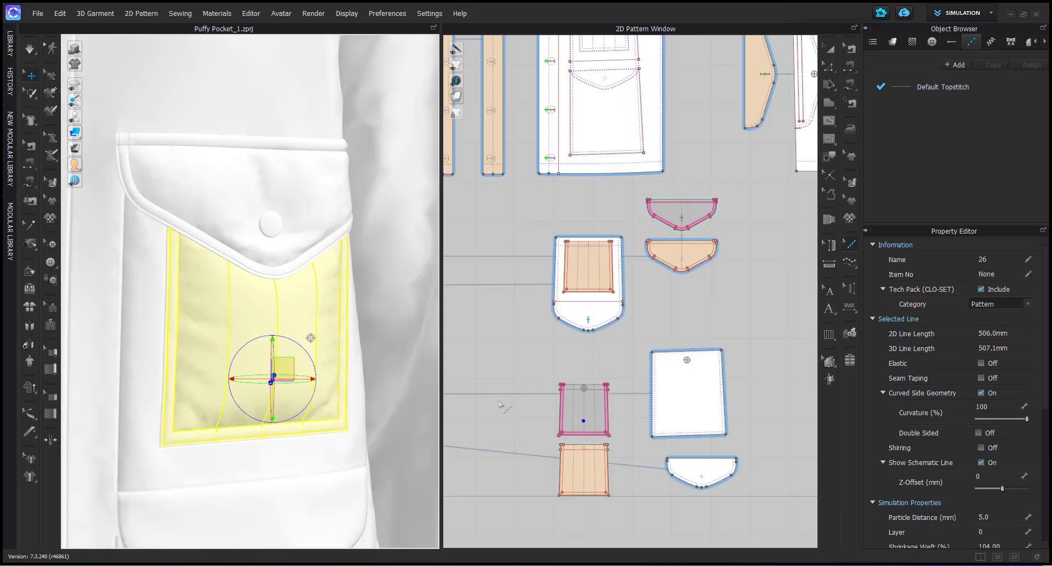
click(474, 428)
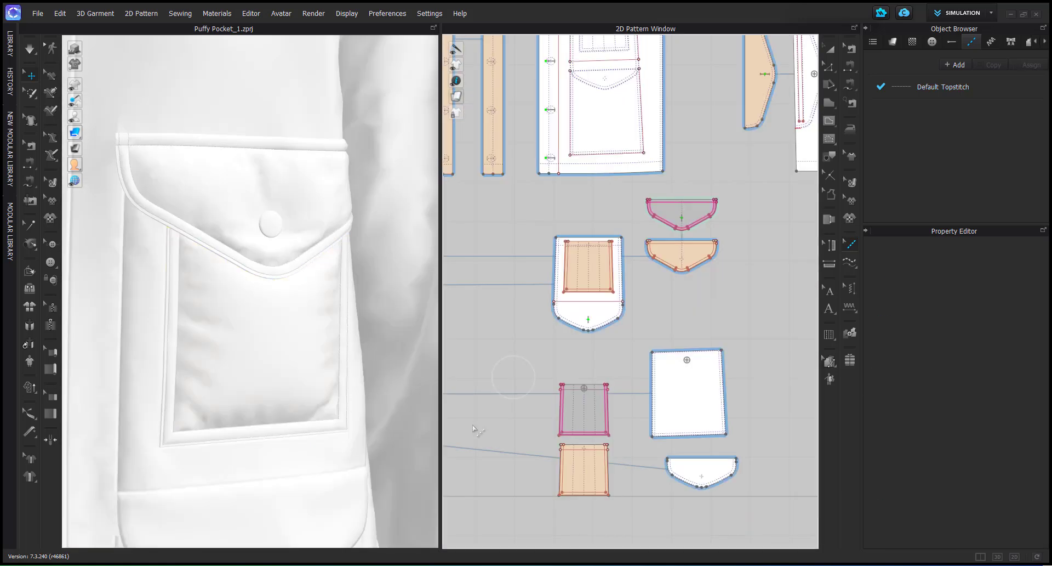
Open Fabric1 in the Fabric Creator
click(896, 41)
click(897, 104)
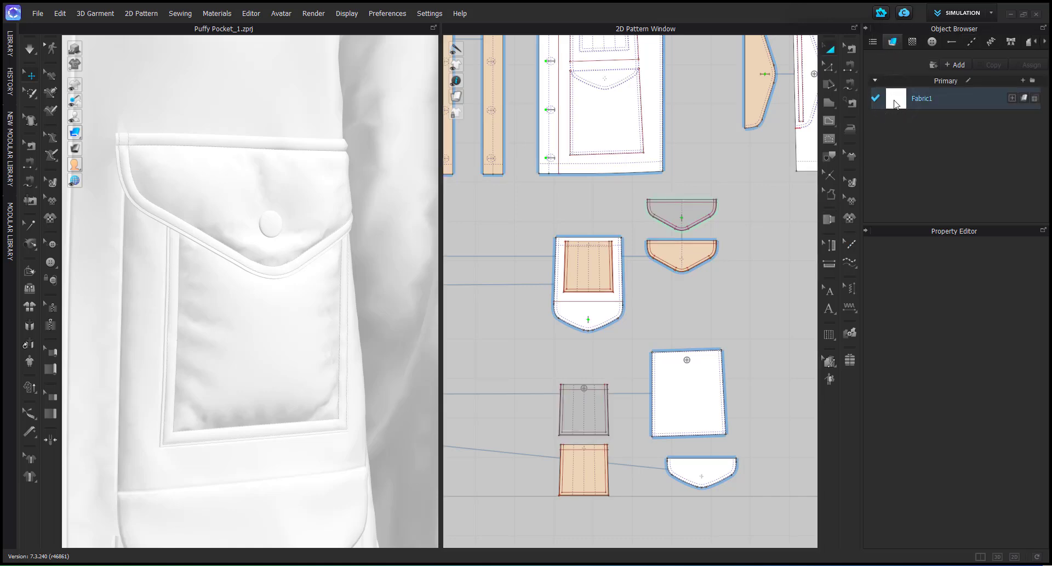
right_drag(328, 322, 359, 307)
right_click(899, 104)
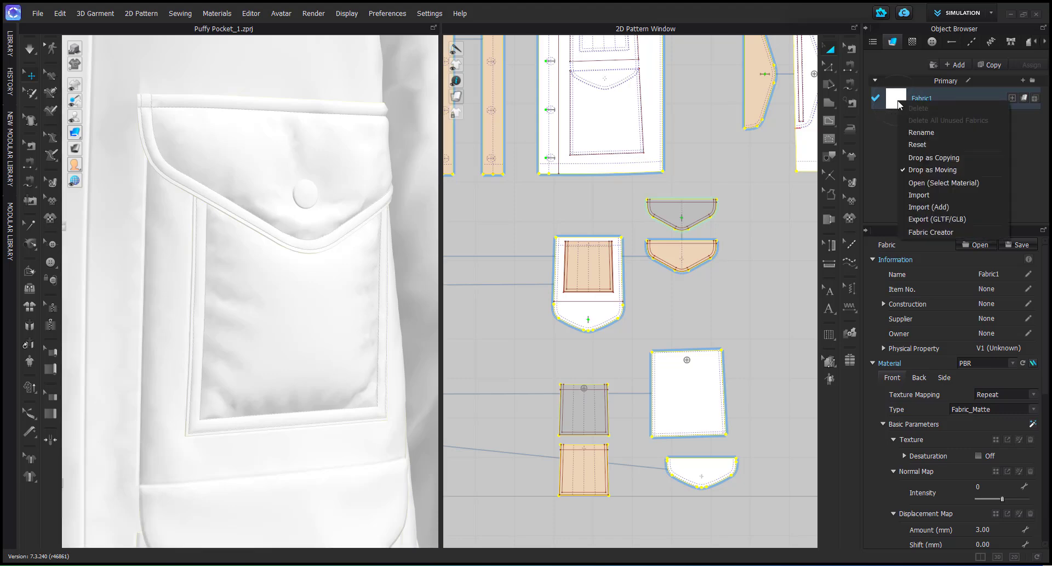
click(915, 230)
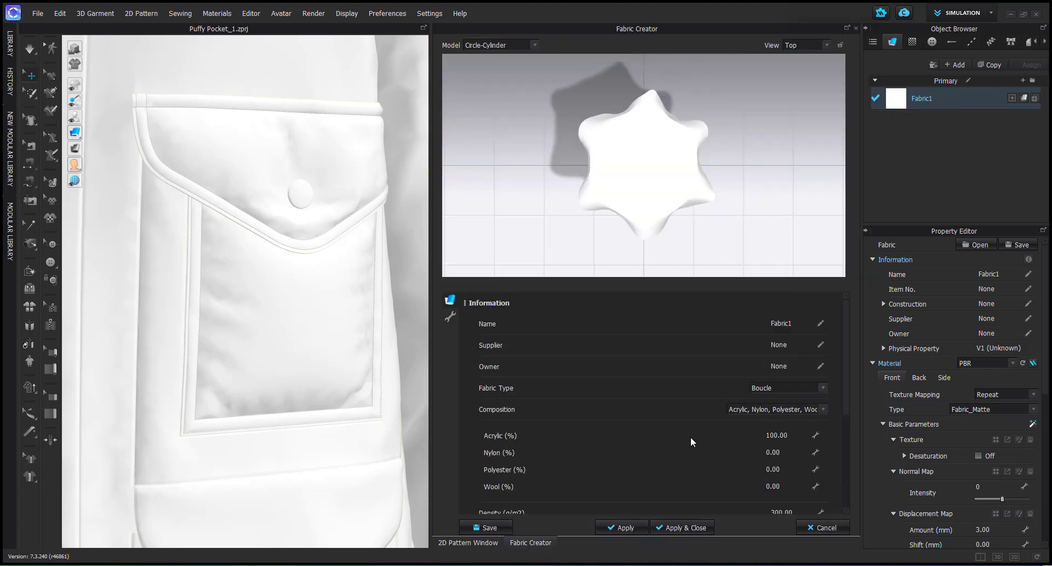
Set the fabric type to Ripstop and its composition to Cotton, Polyester
scroll(711, 422, down, 6)
scroll(713, 421, up, 4)
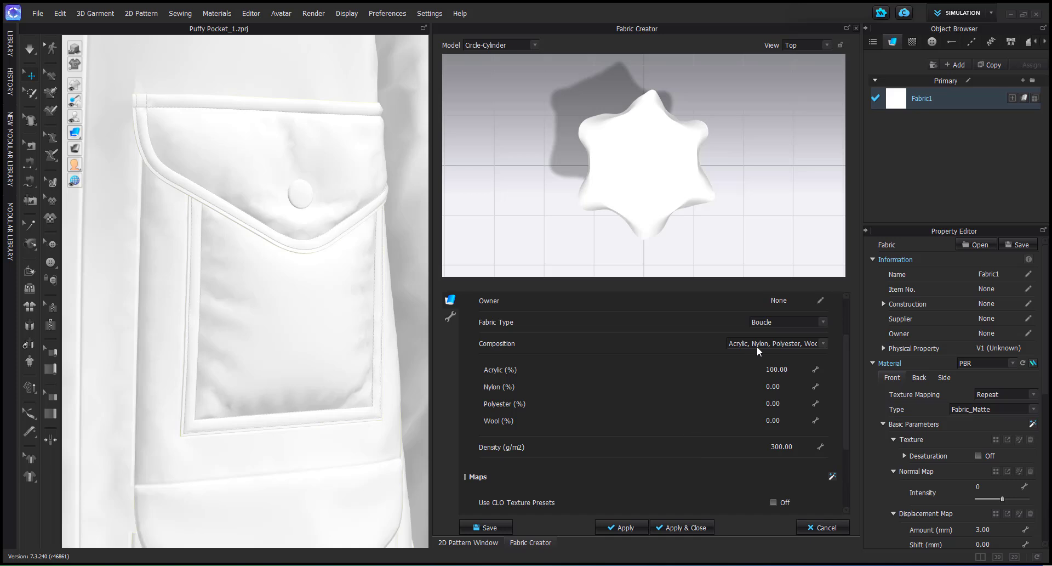
click(761, 322)
scroll(779, 258, down, 1)
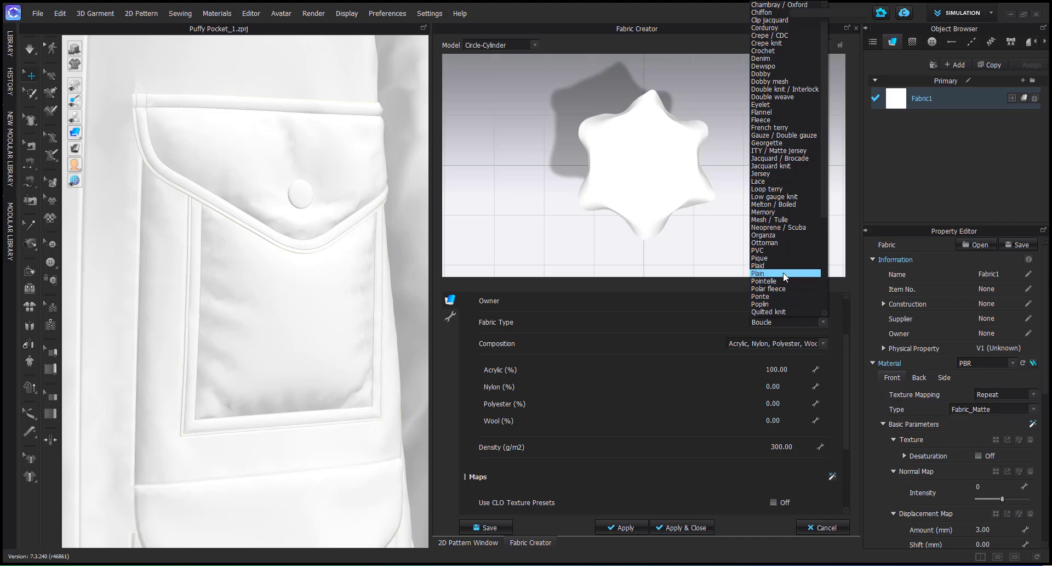
scroll(784, 288, down, 1)
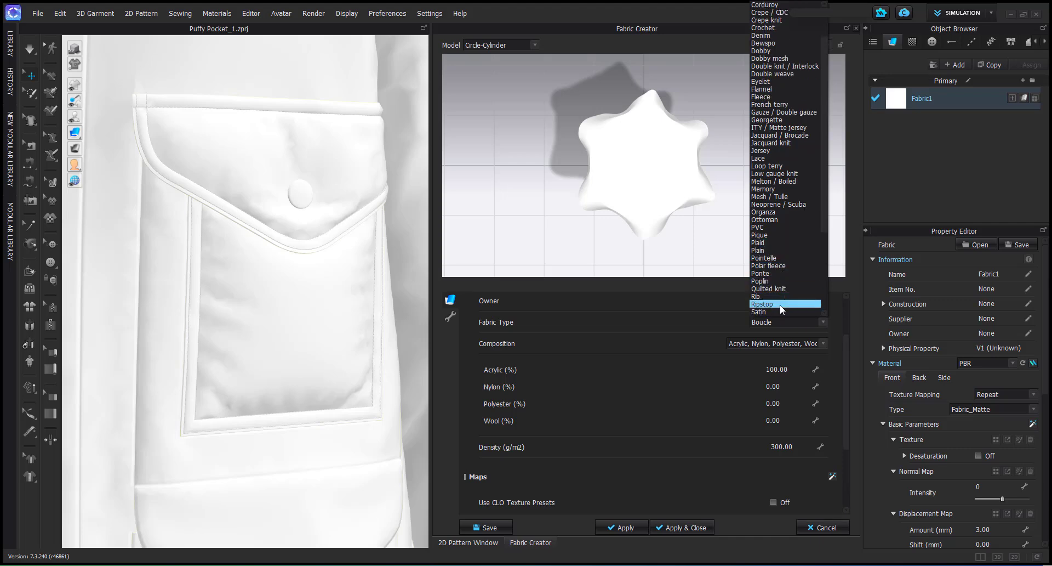
click(762, 304)
click(708, 346)
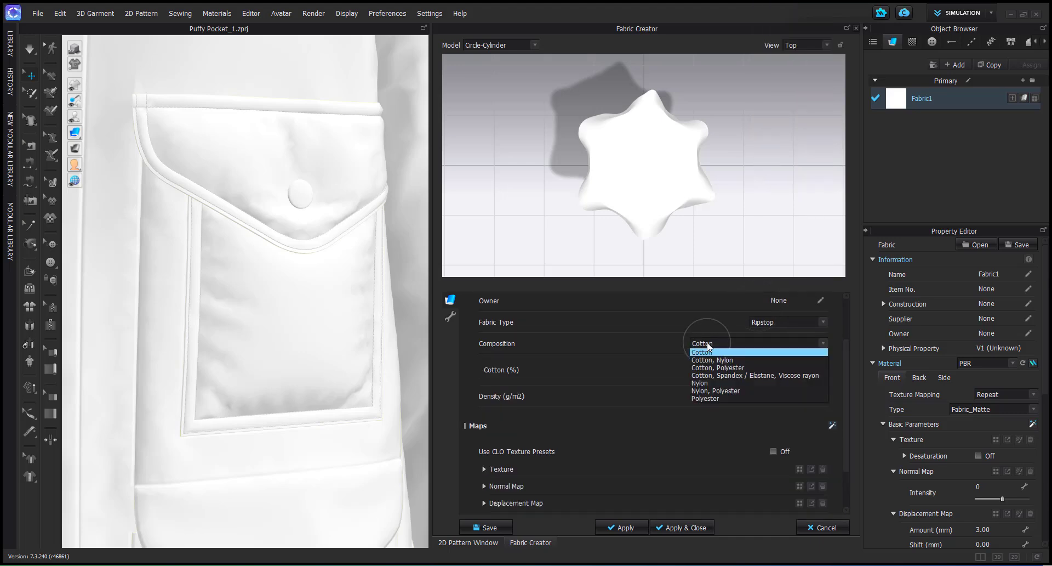
click(708, 369)
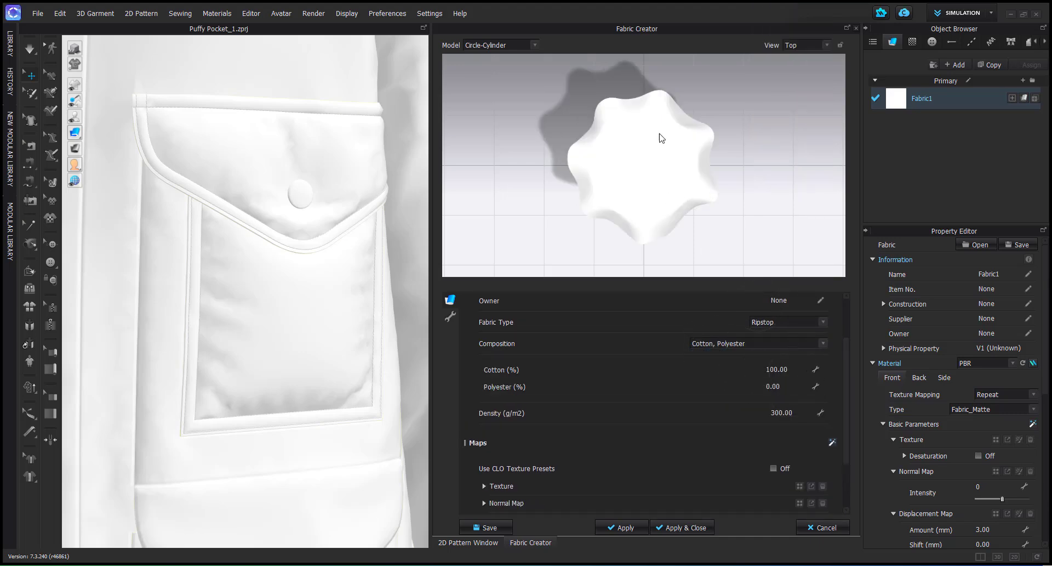
Set the fabric's composition percentages to 50 cotton and 50 polyester
click(794, 372)
text(50)
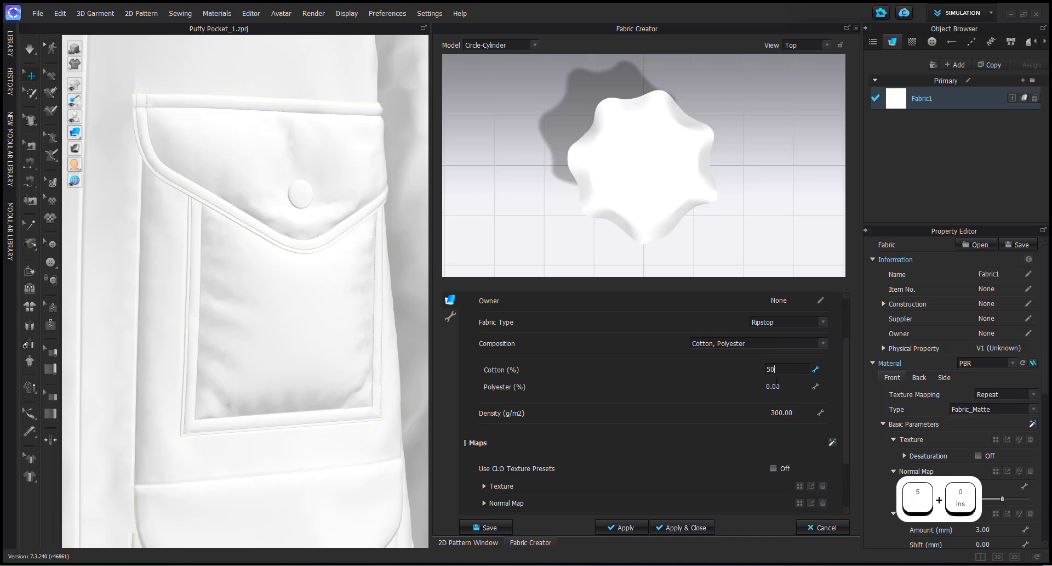
click(788, 387)
text(50)
click(746, 390)
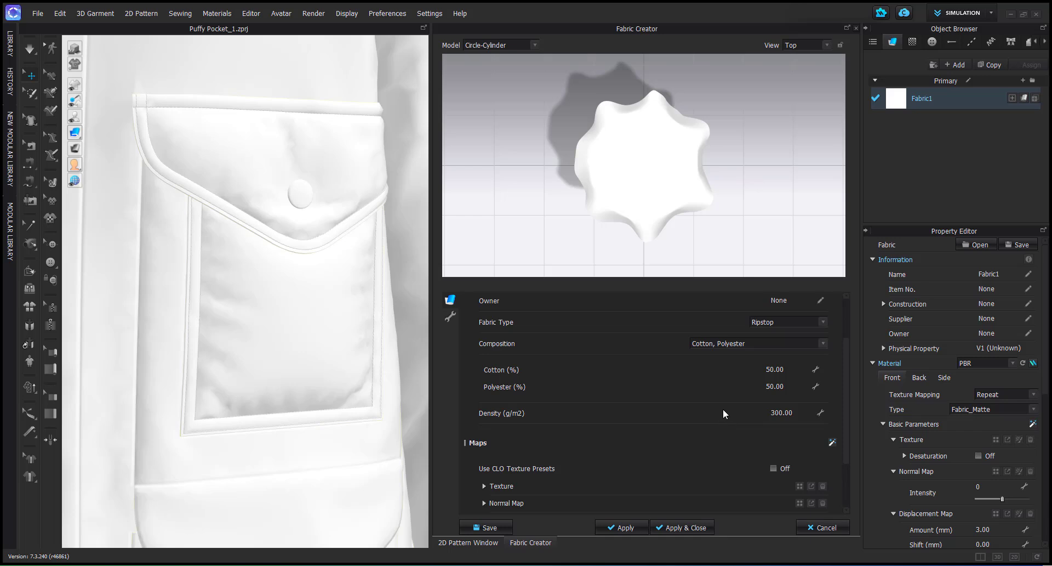
Turn on CLO texture presets, choose the light yellow preset, and apply the fabric to the jacket
scroll(722, 412, down, 2)
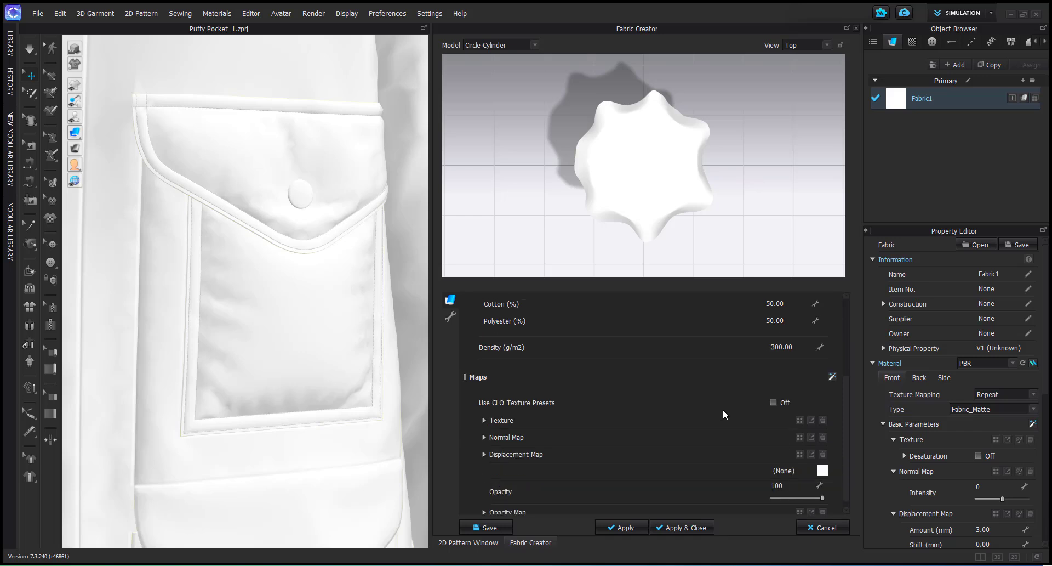
scroll(723, 414, down, 1)
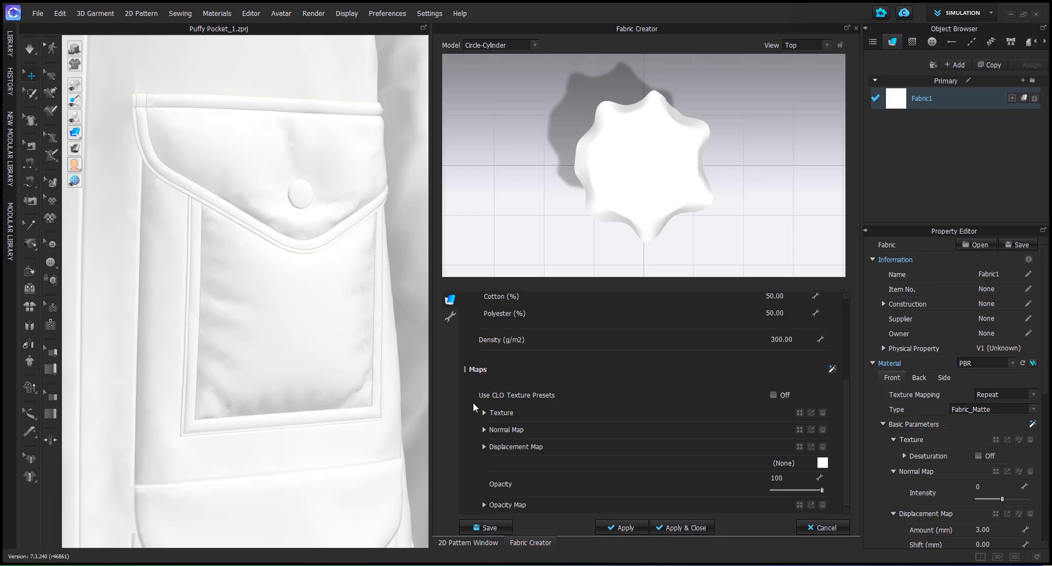
click(774, 395)
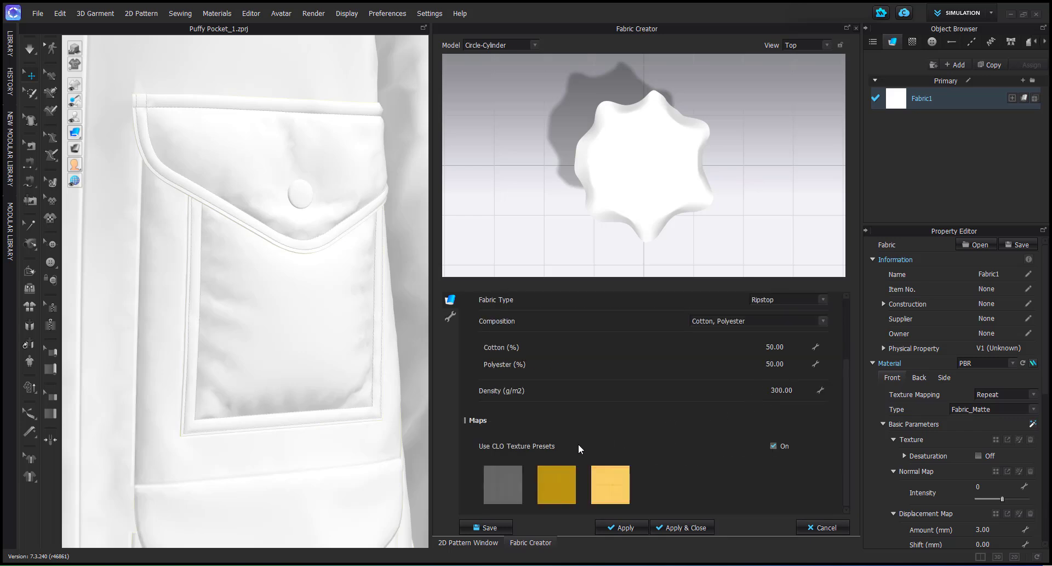
click(497, 484)
click(577, 484)
click(621, 485)
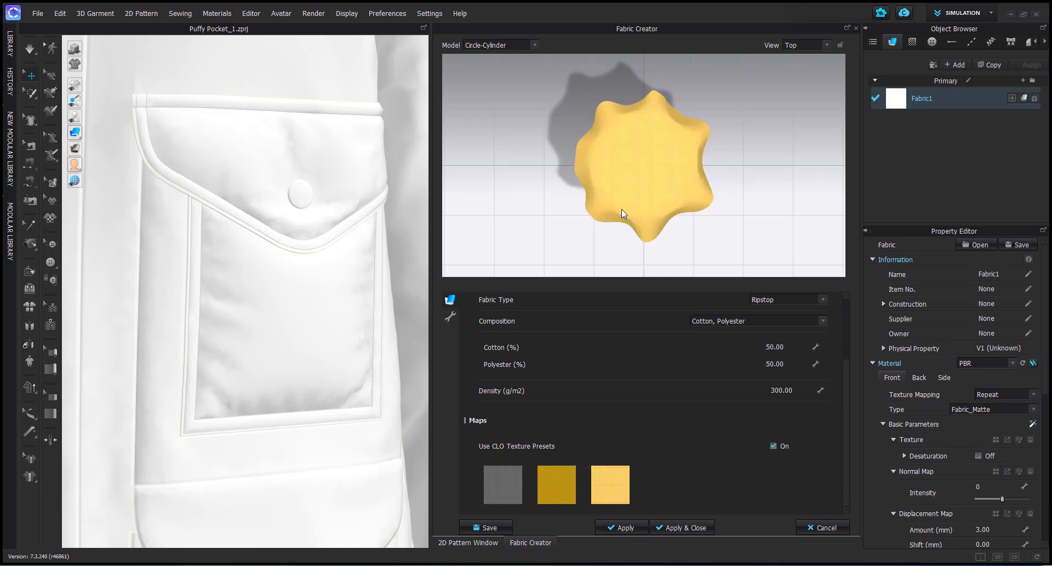
click(688, 526)
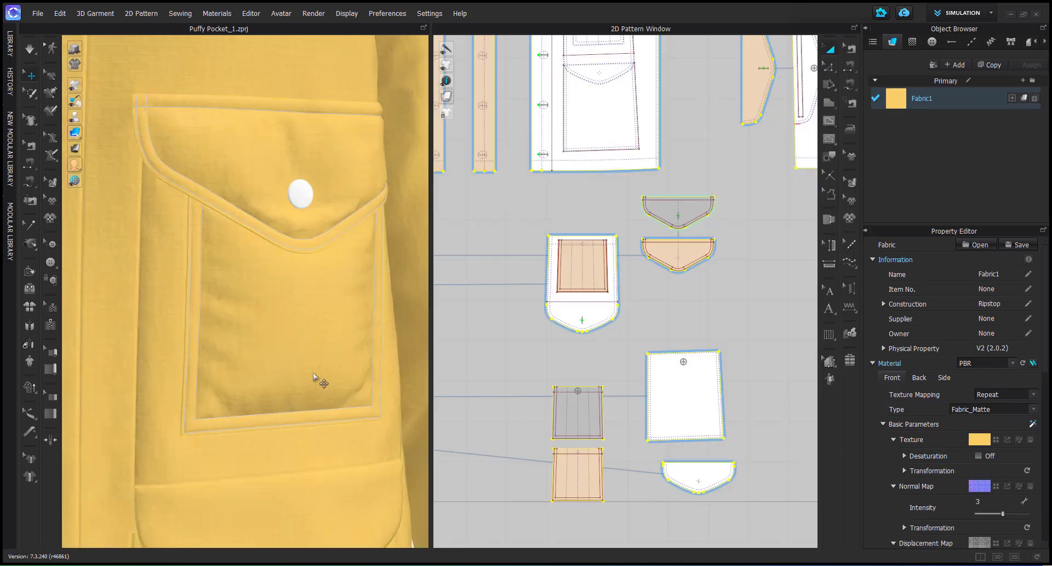
Run the simulation briefly so the jacket settles with the ripstop fabric, checking the puffy pocket's volume from the side
scroll(297, 364, down, 5)
right_drag(298, 371, 207, 373)
scroll(249, 366, up, 5)
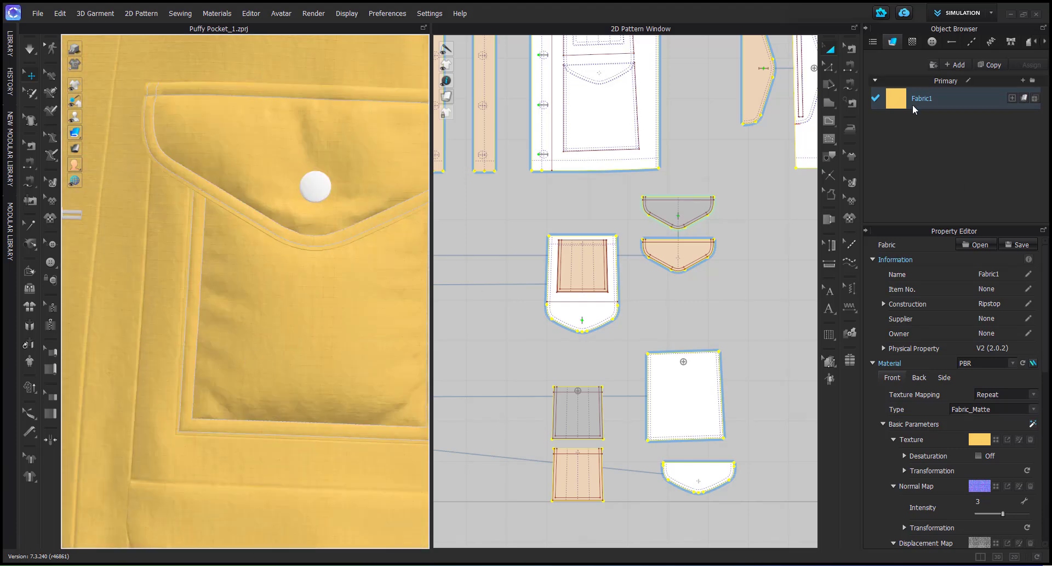
scroll(944, 483, down, 3)
key(space)
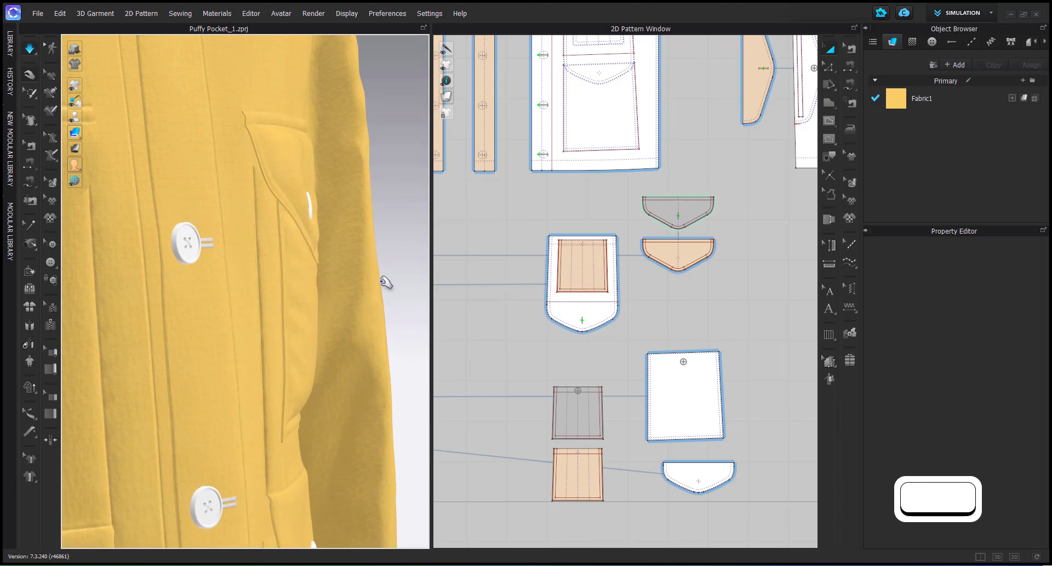
click(308, 344)
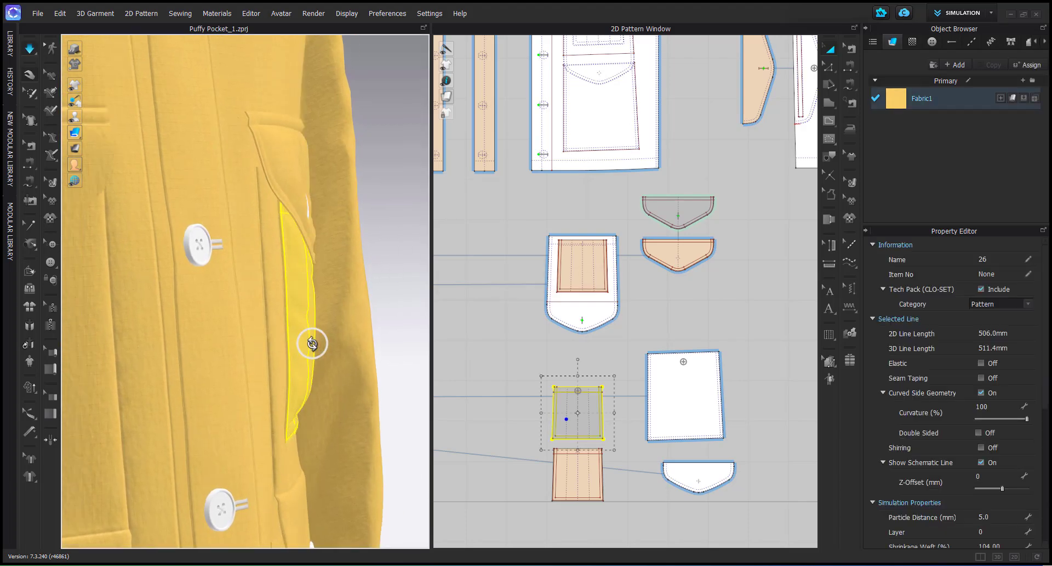
middle_drag(346, 325, 317, 329)
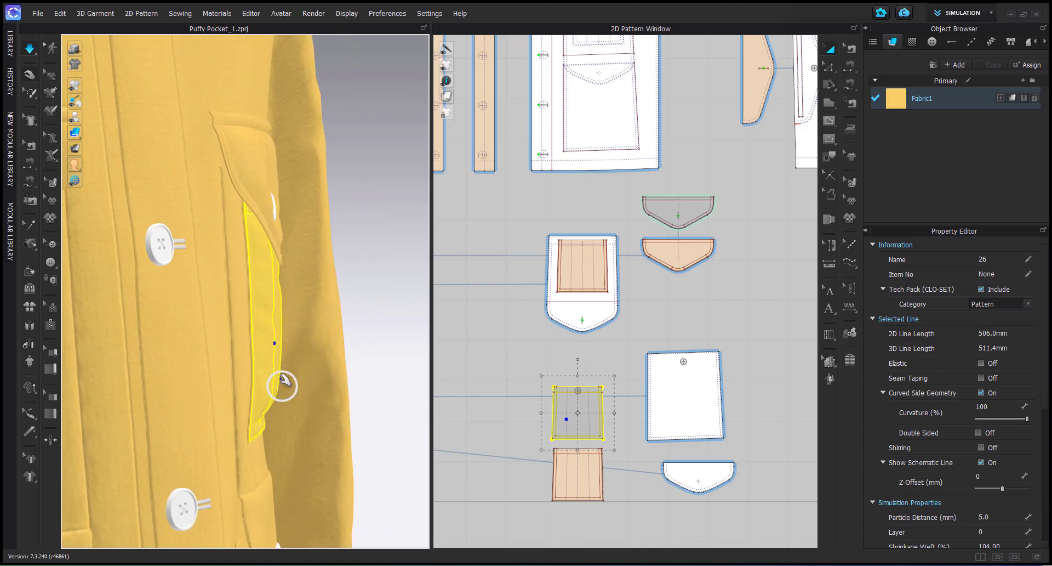
right_drag(277, 368, 166, 369)
key(space)
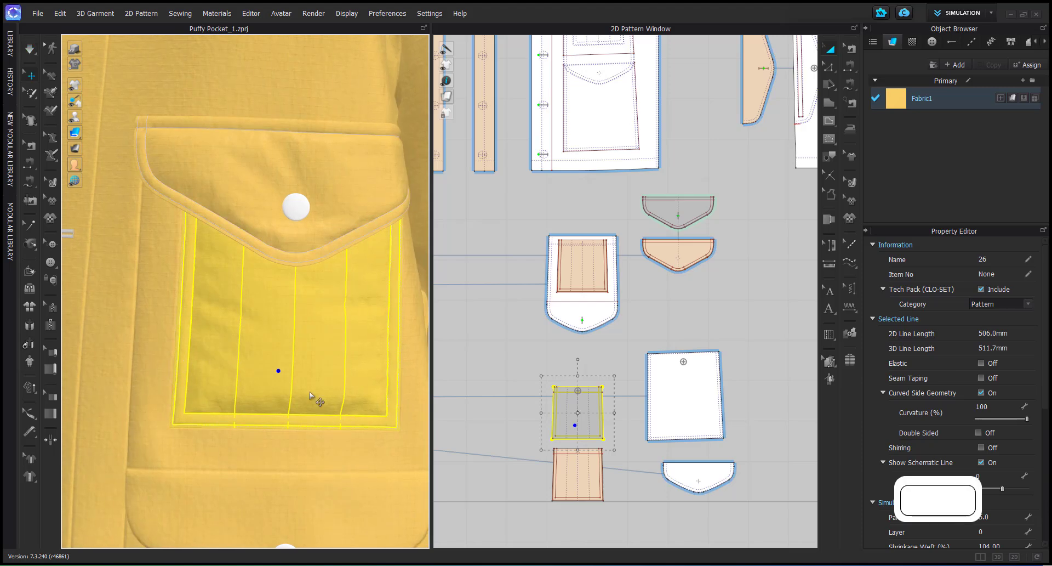
Set the simulation pressure of the outer pocket piece to 5 and that of the pocket piece beneath it to -5
middle_drag(584, 451, 591, 403)
scroll(996, 442, down, 6)
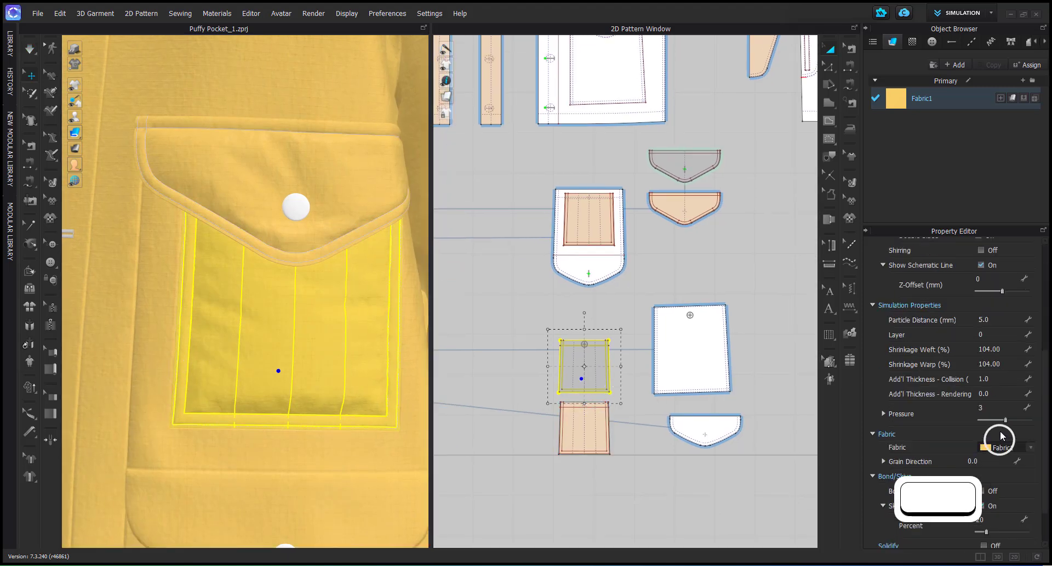
text(-3)
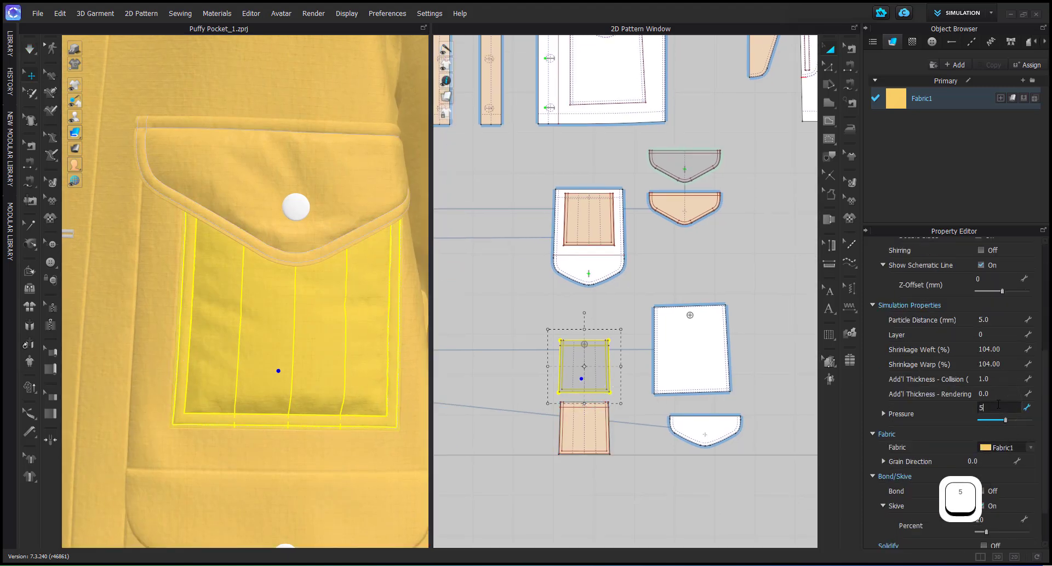
key(Return)
double_click(1030, 406)
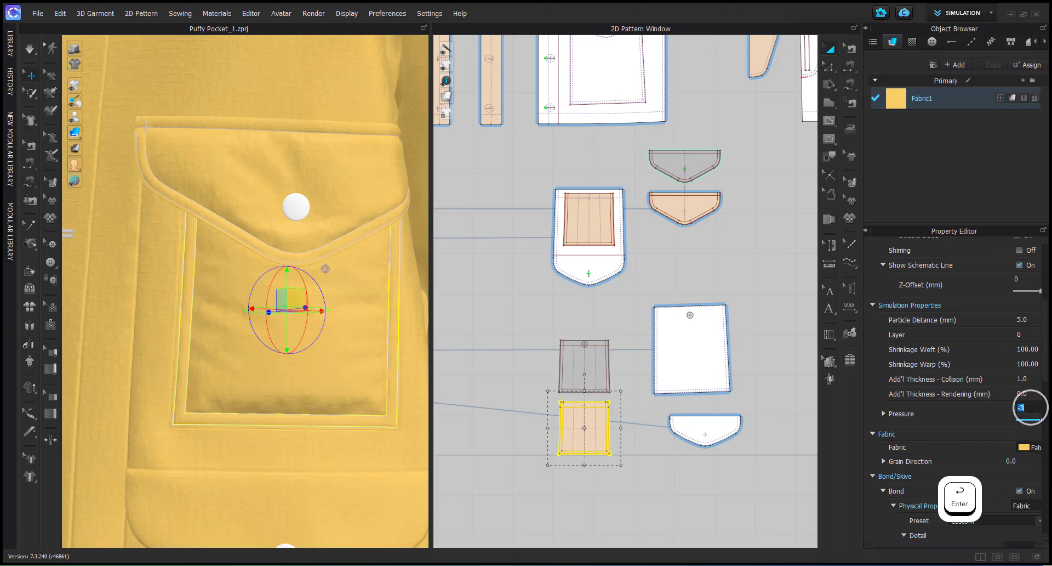
text(-5)
key(Return)
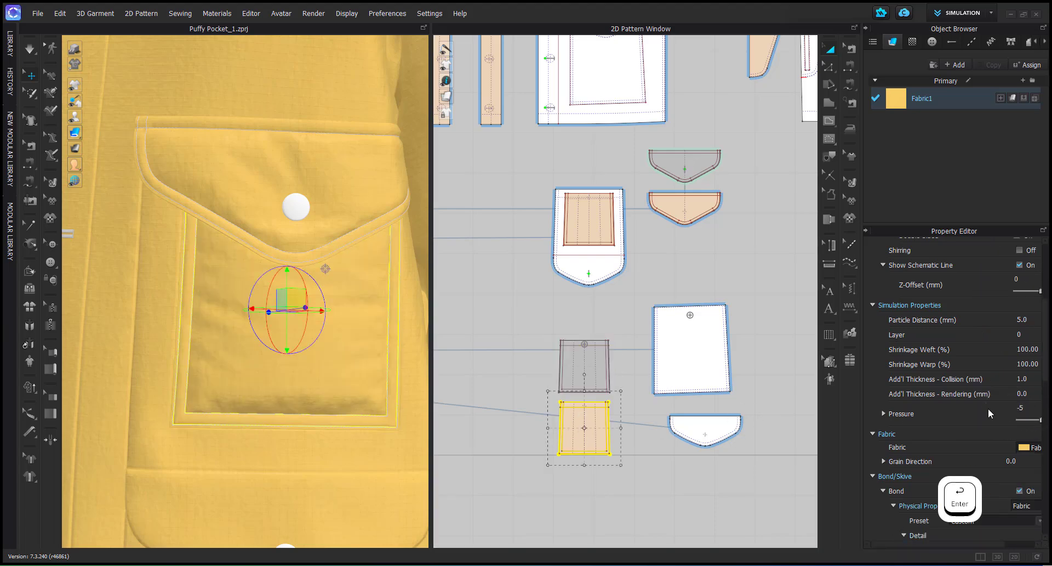
Set the outer pocket piece's Shrinkage Weft and Shrinkage Warp to 105%
click(355, 388)
click(576, 370)
double_click(1005, 347)
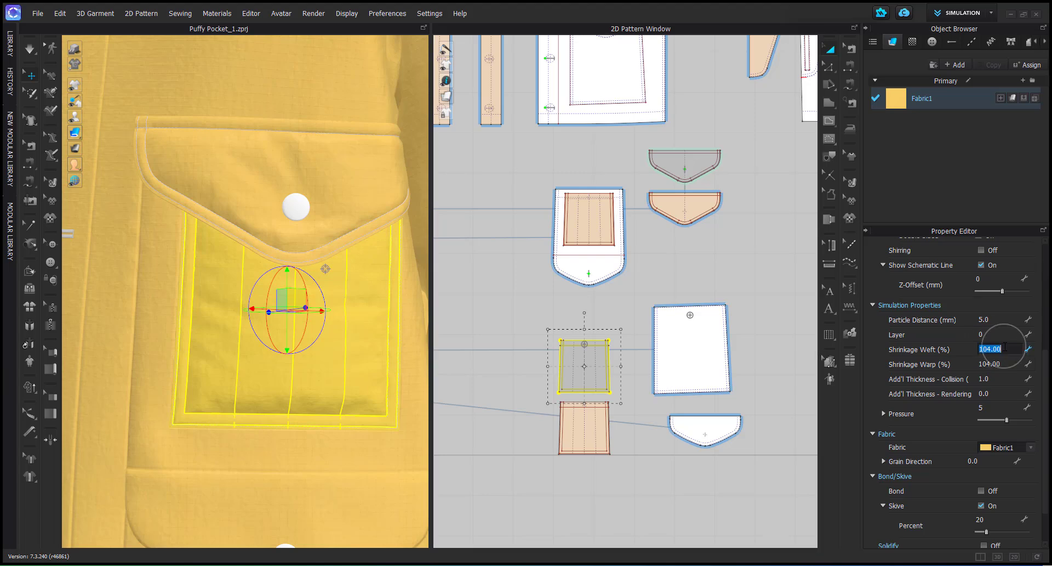
text(105)
double_click(1008, 363)
text(105)
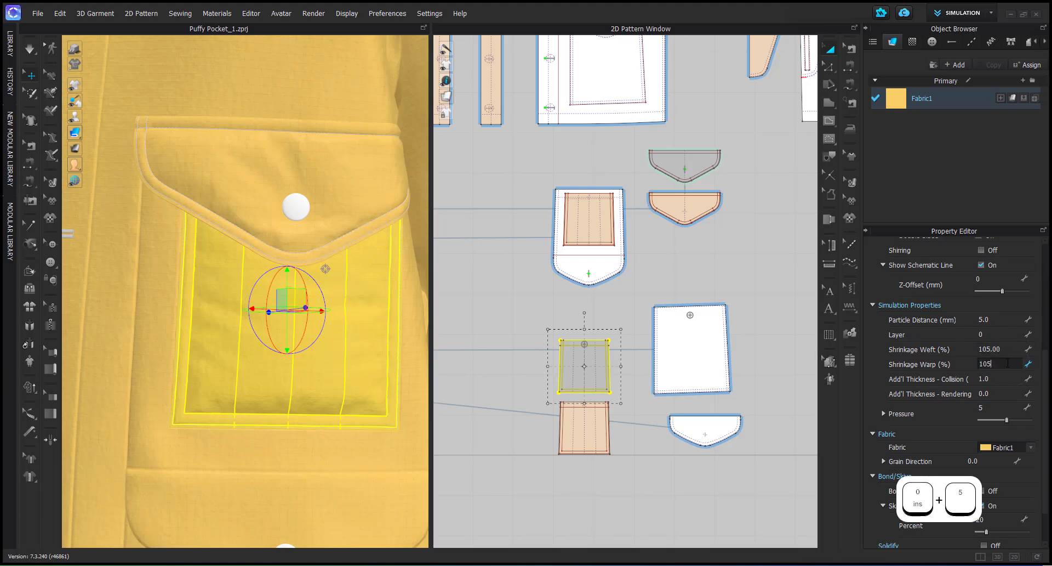
key(Return)
Set the outer flap piece's Shrinkage Weft and Shrinkage Warp to 105%
click(677, 166)
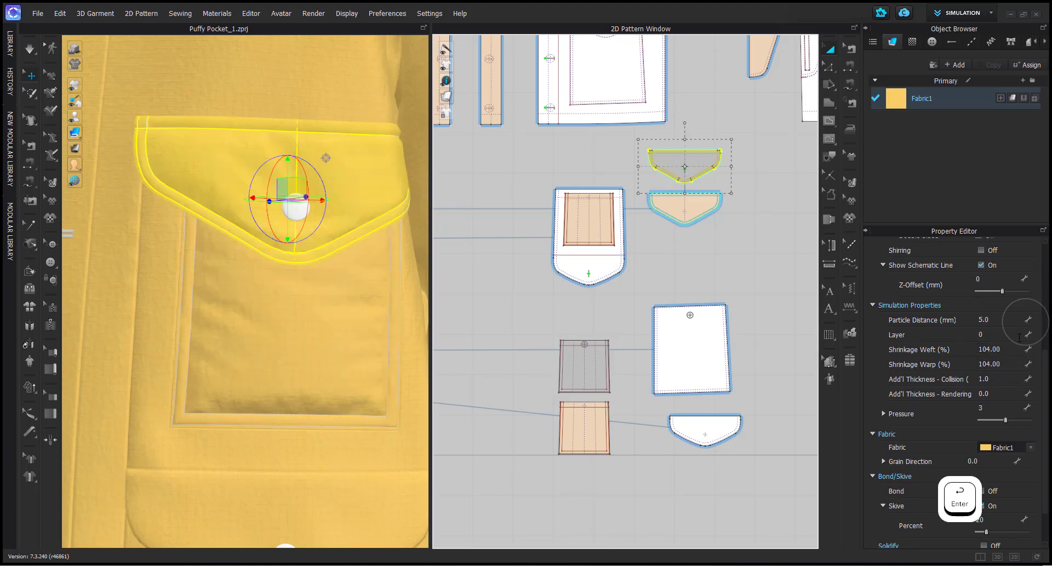
double_click(1005, 349)
text(105)
double_click(1003, 364)
text(1)
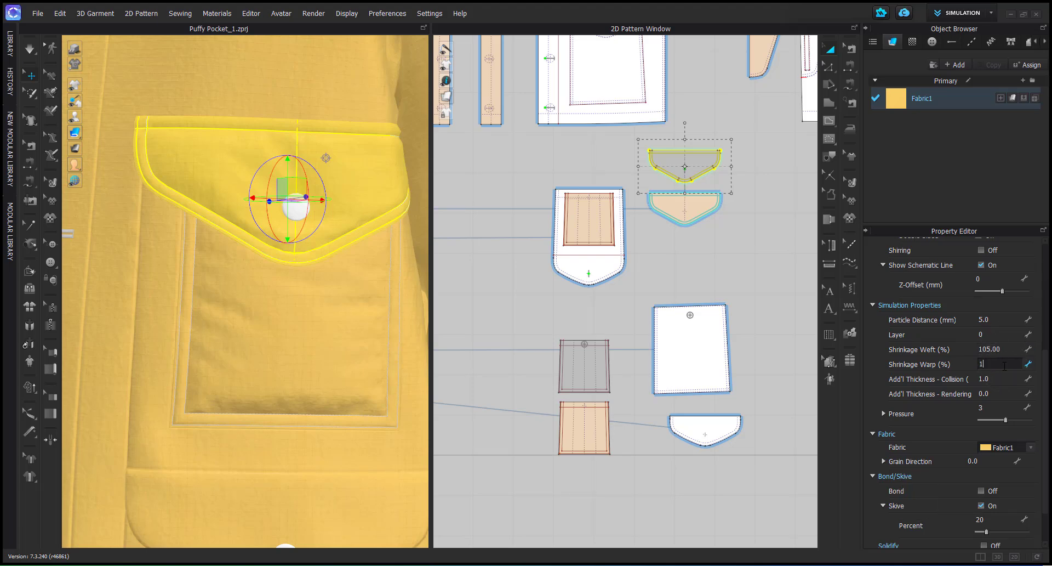
text(05)
key(Return)
Set the outer flap's simulation pressure to 5 and open the pressure value of the flap lining for editing
double_click(990, 408)
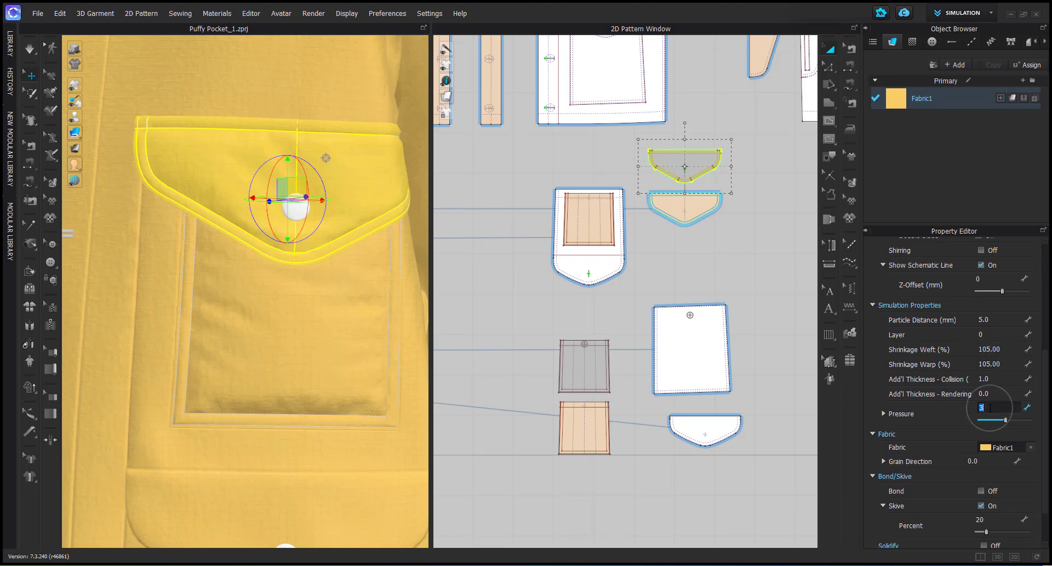
text(1)
key(Return)
click(697, 204)
double_click(1021, 436)
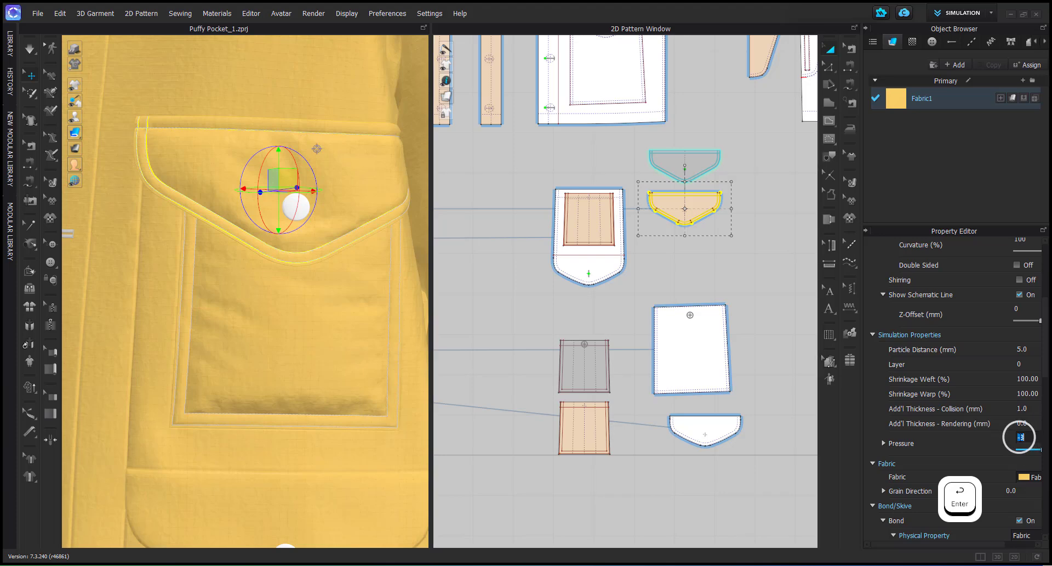
Run the simulation briefly to inflate the pocket with its new pressure and shrinkage, checking its volume from the side
key(space)
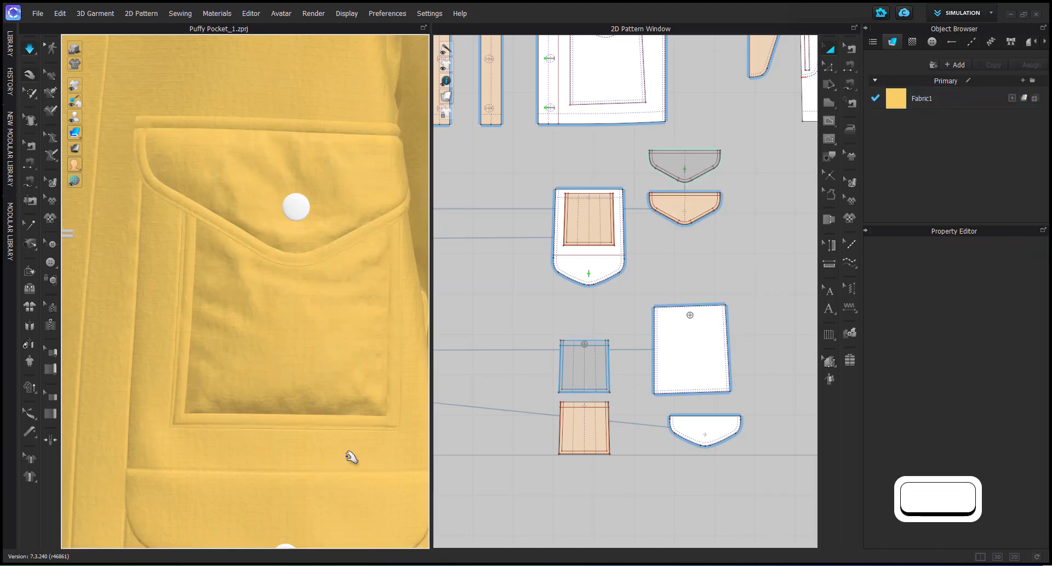
click(284, 338)
right_drag(284, 338, 403, 332)
click(328, 329)
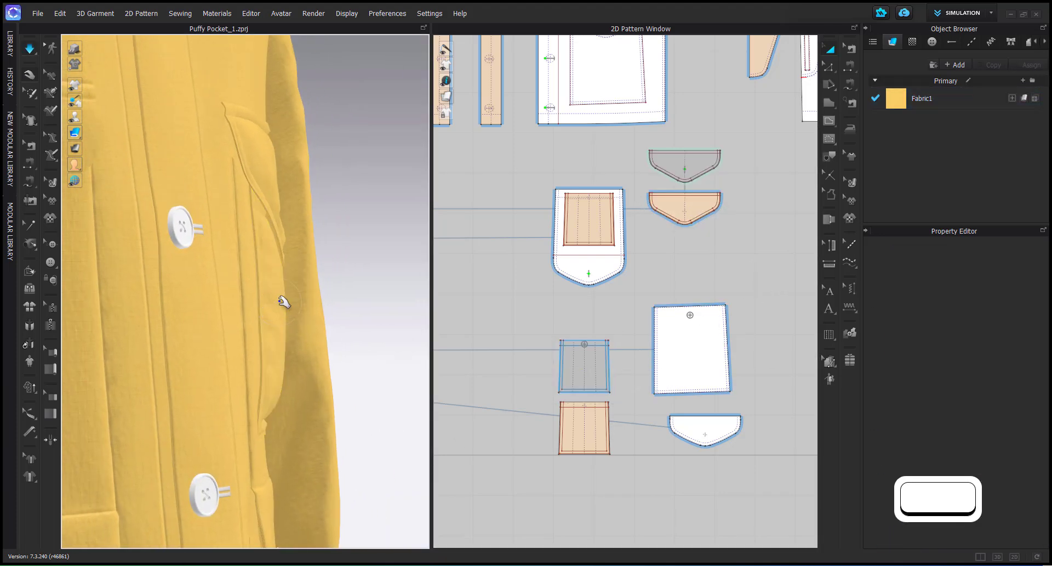
click(283, 300)
right_drag(367, 394, 254, 394)
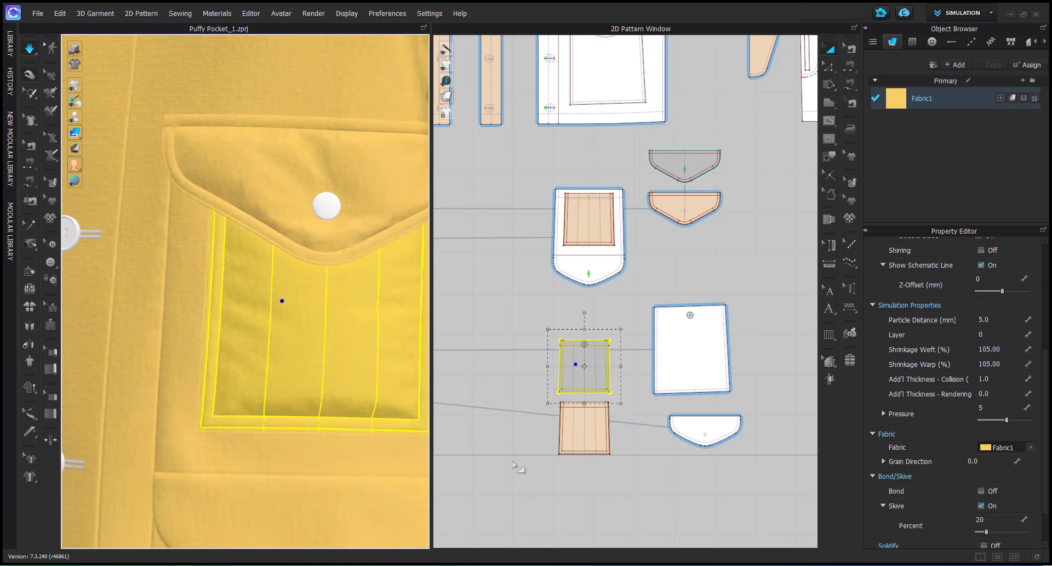
key(space)
Duplicate Fabric1 and assign the copy to the outer pocket and outer flap pieces
click(945, 99)
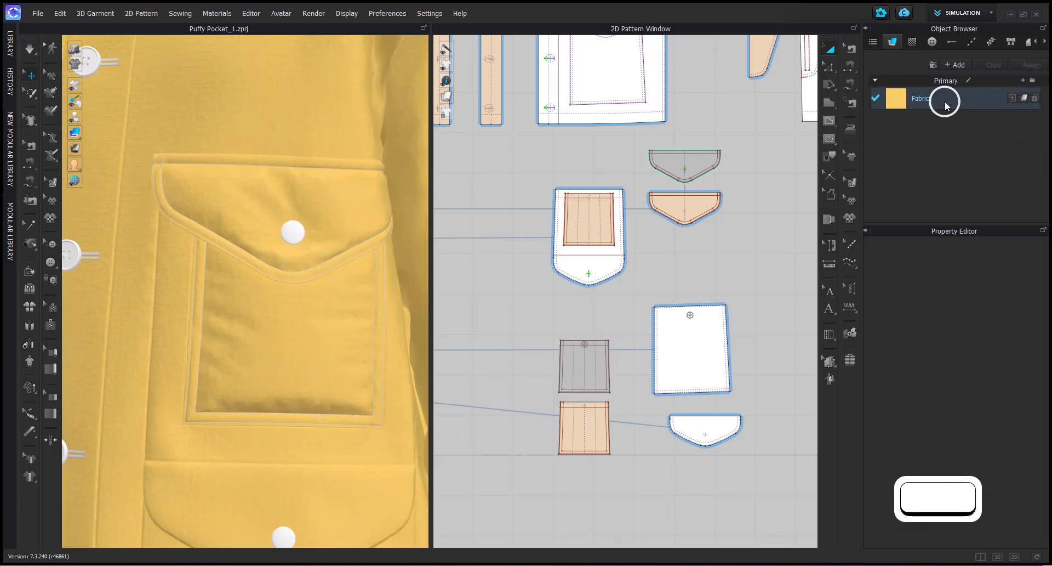
click(990, 65)
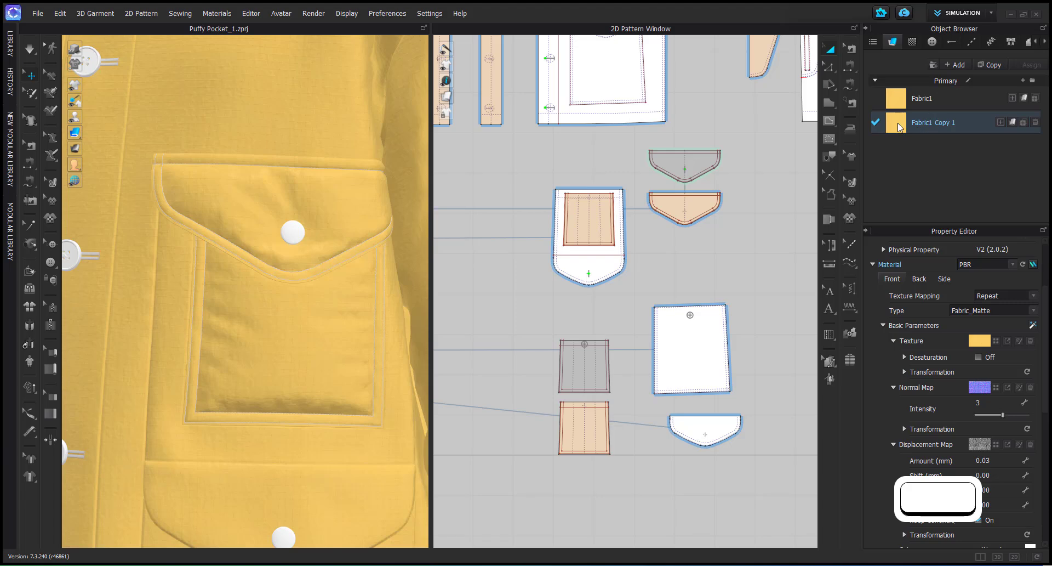
scroll(929, 387, up, 2)
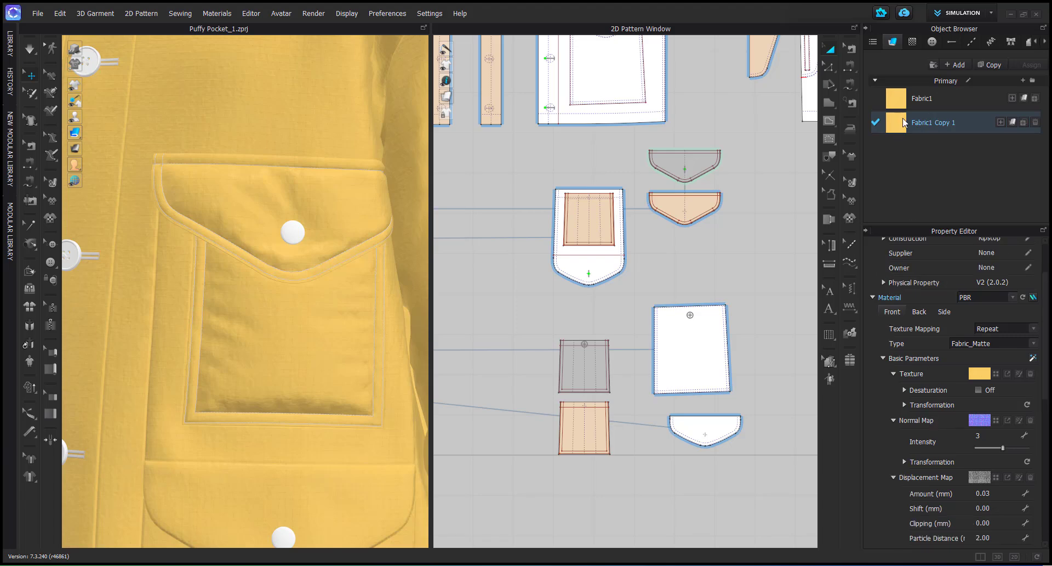
click(584, 366)
shift+click(685, 165)
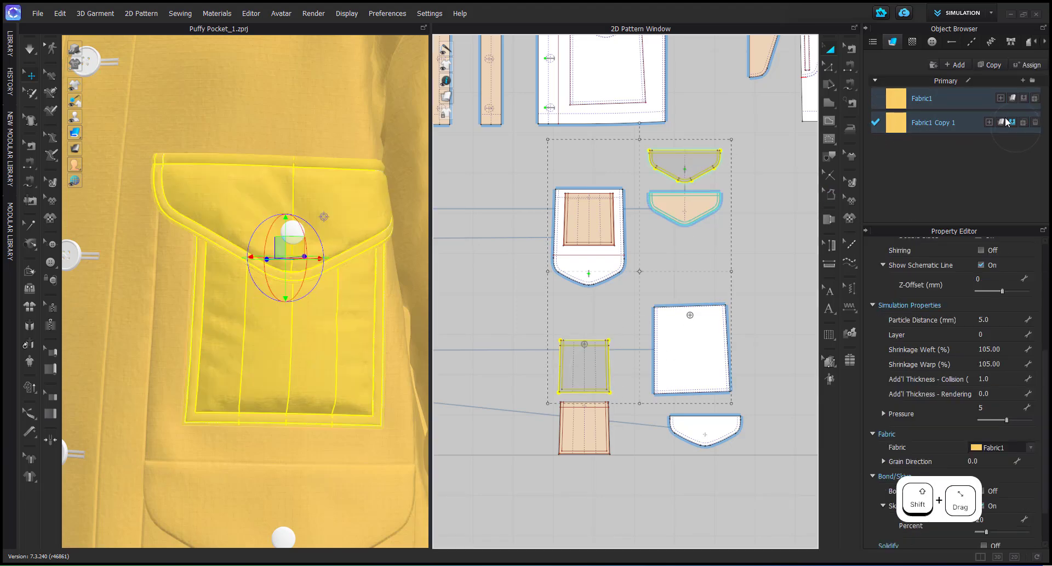
click(1013, 122)
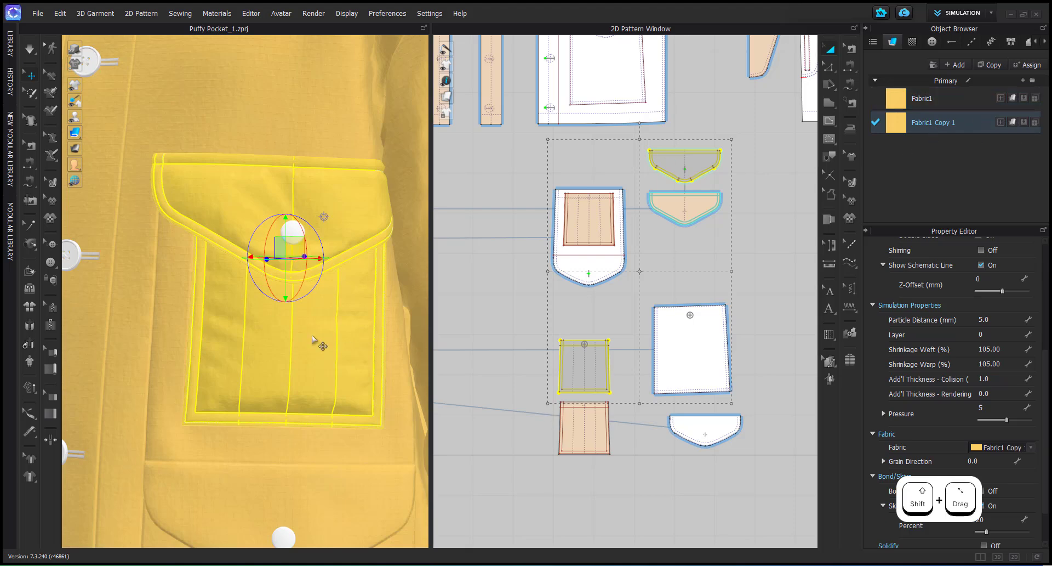
Expand the copied fabric's physical property details down to its Stretch-Weft and Stretch-Warp values
click(949, 116)
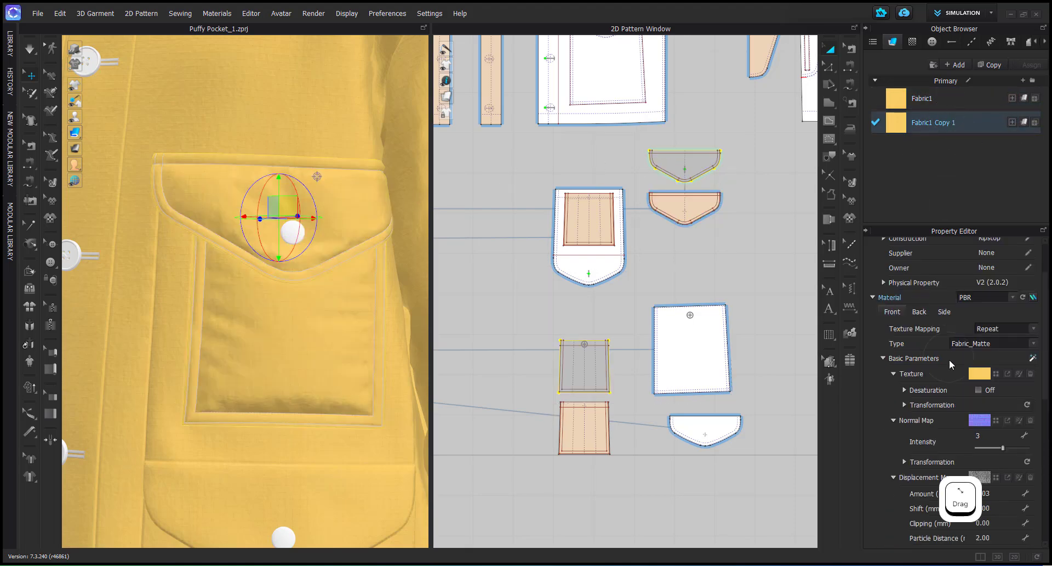
scroll(949, 359, down, 6)
click(893, 525)
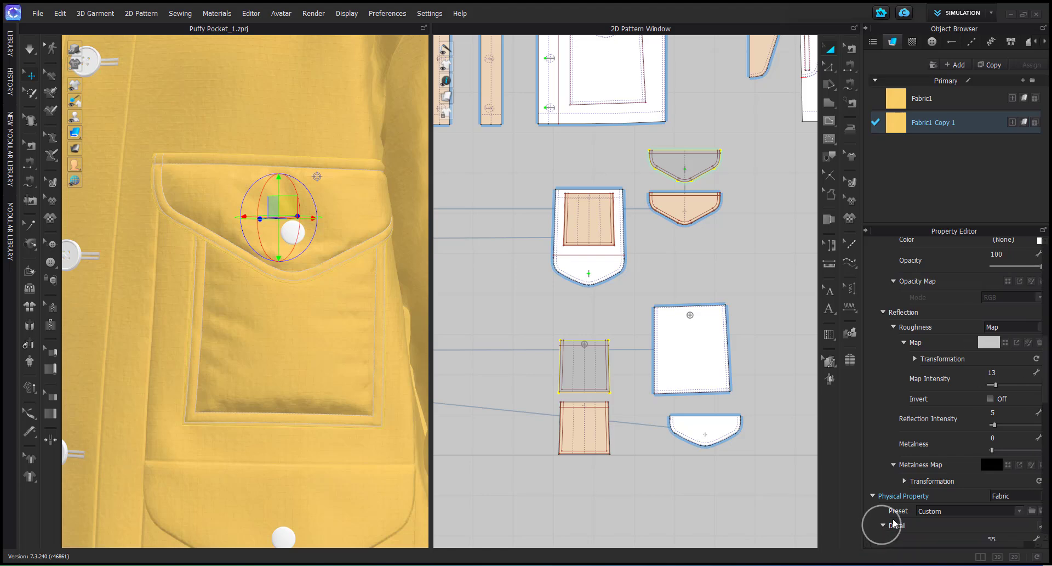
scroll(943, 417, down, 5)
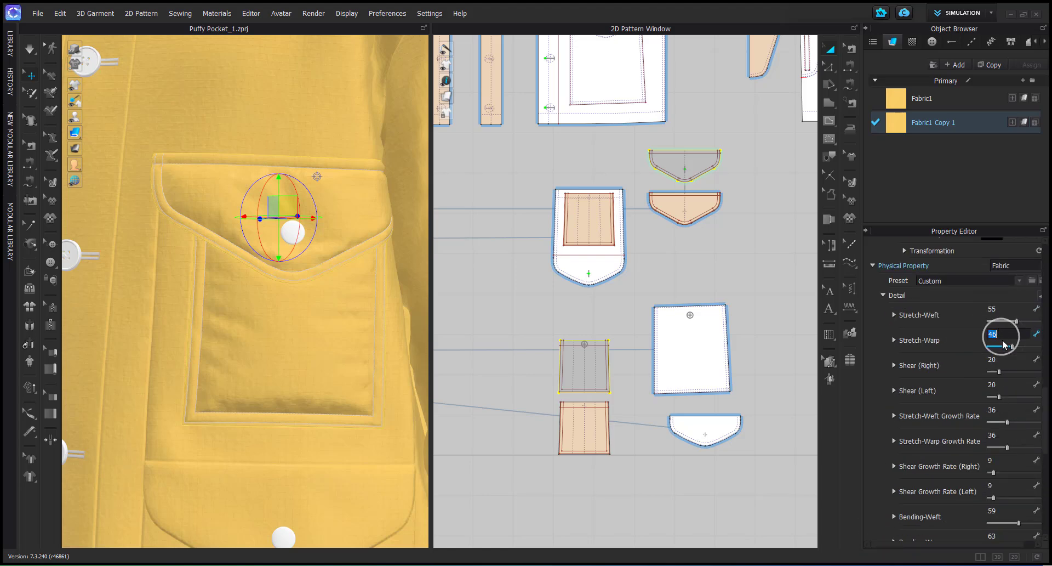
scroll(264, 435, up, 3)
Set the copied fabric's Stretch-Weft and Stretch-Warp to 30
click(278, 395)
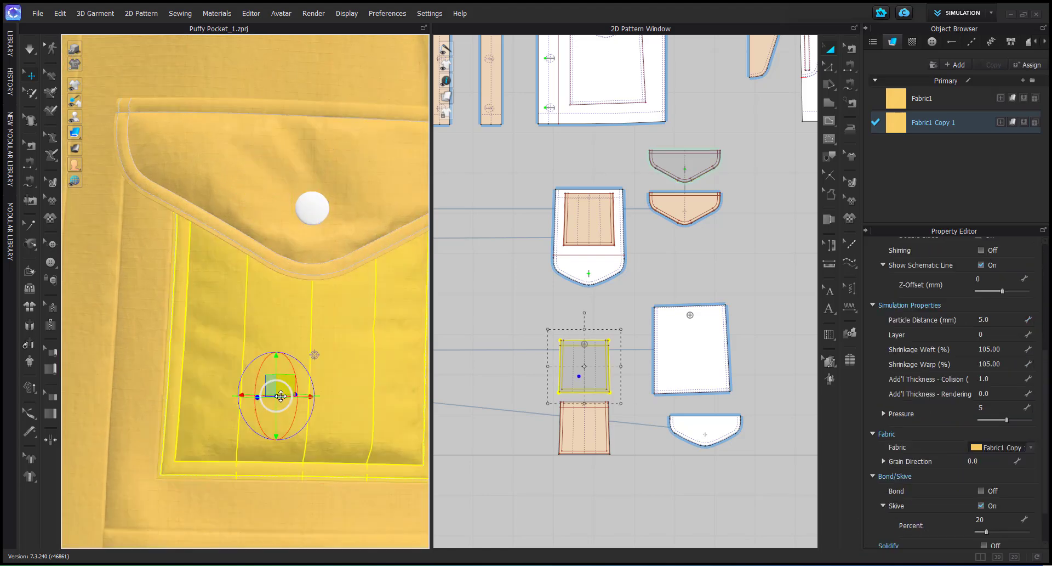
right_drag(278, 395, 387, 395)
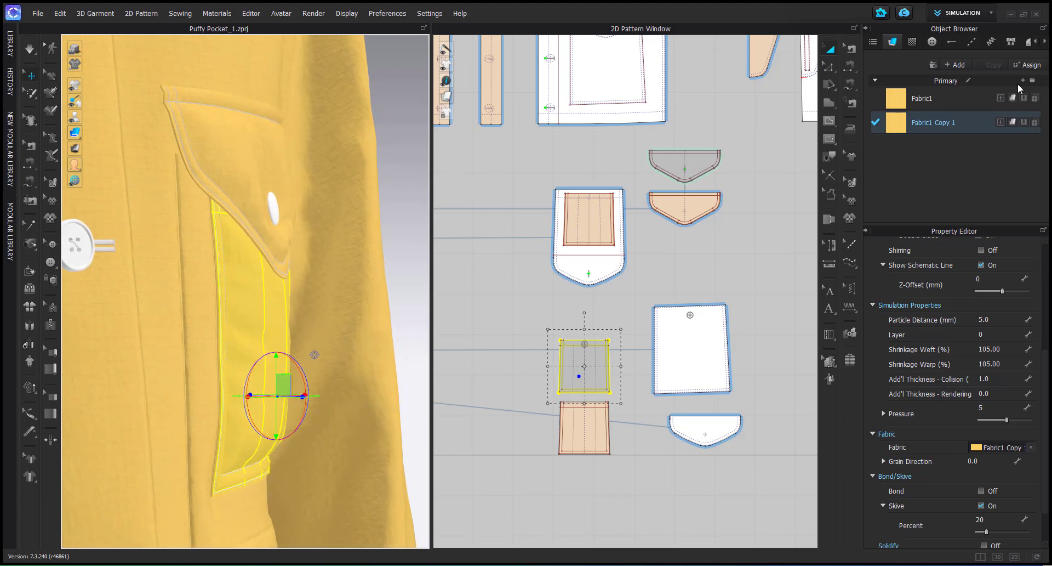
click(975, 122)
text(30)
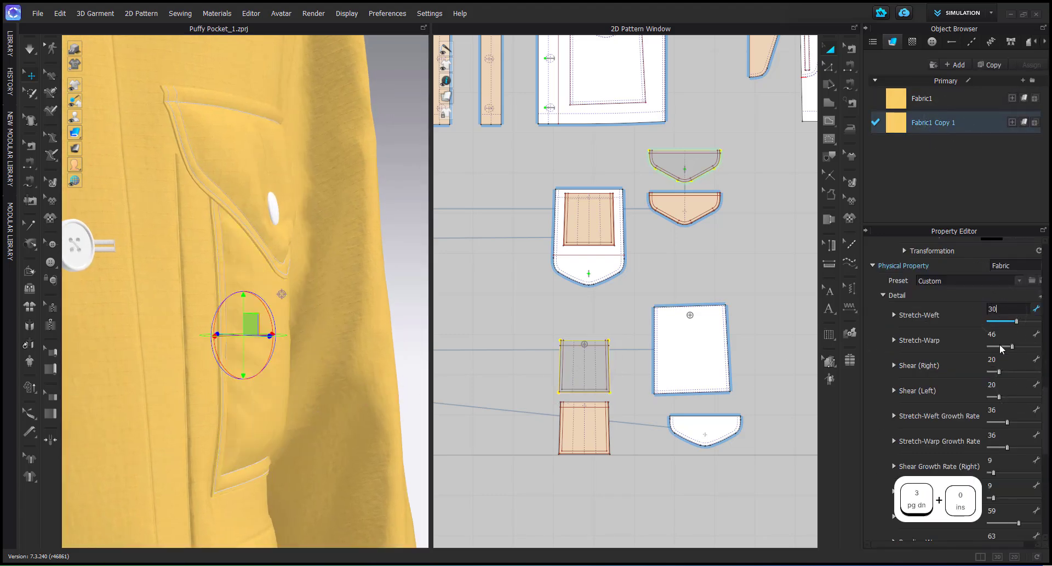
key(Return)
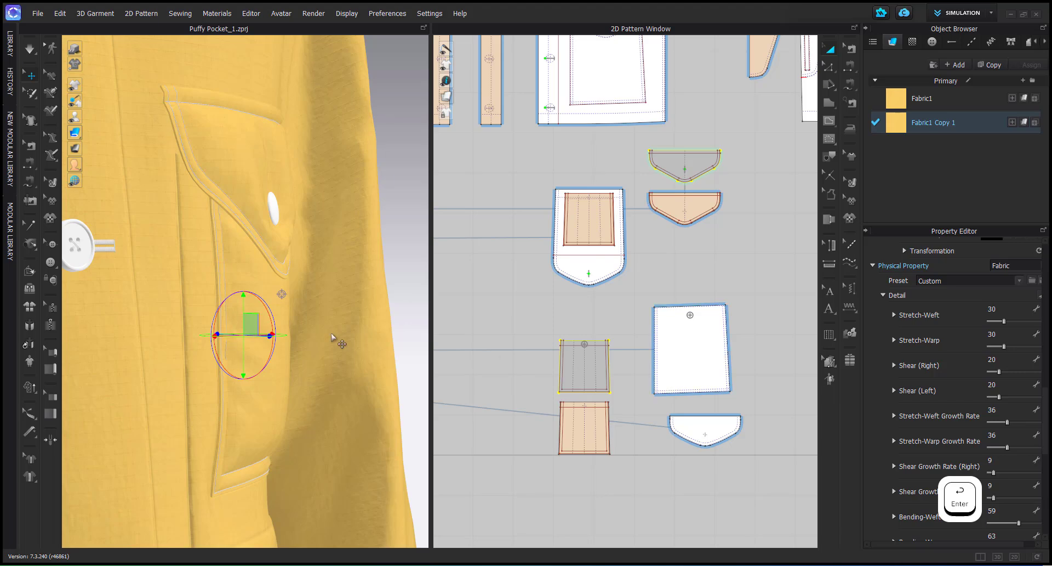
Simulate the garment with the reduced fabric stretch values, check the pocket's profile from the side, and stop the simulation
click(285, 392)
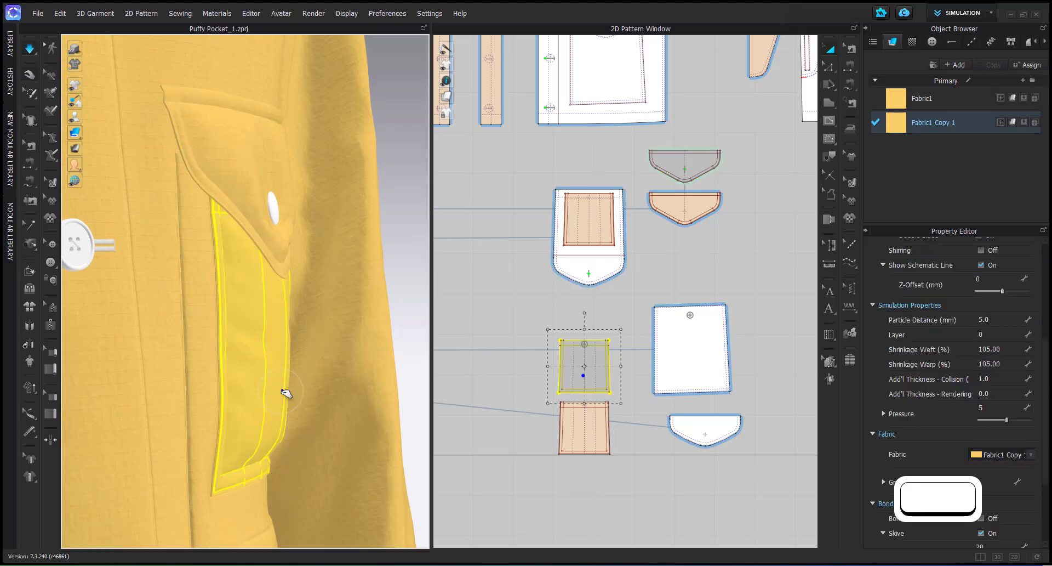
right_drag(285, 393, 367, 457)
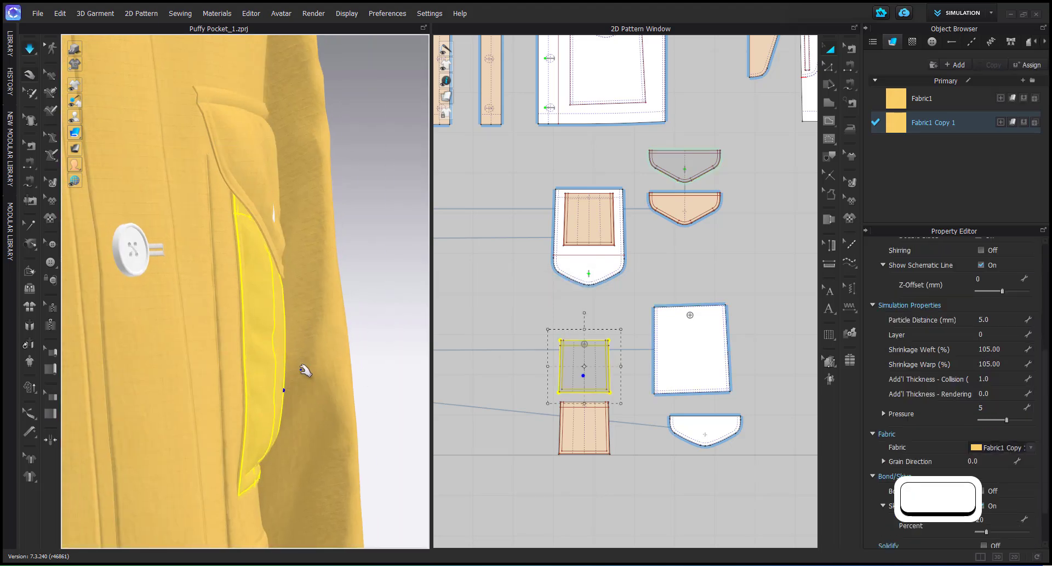
key(space)
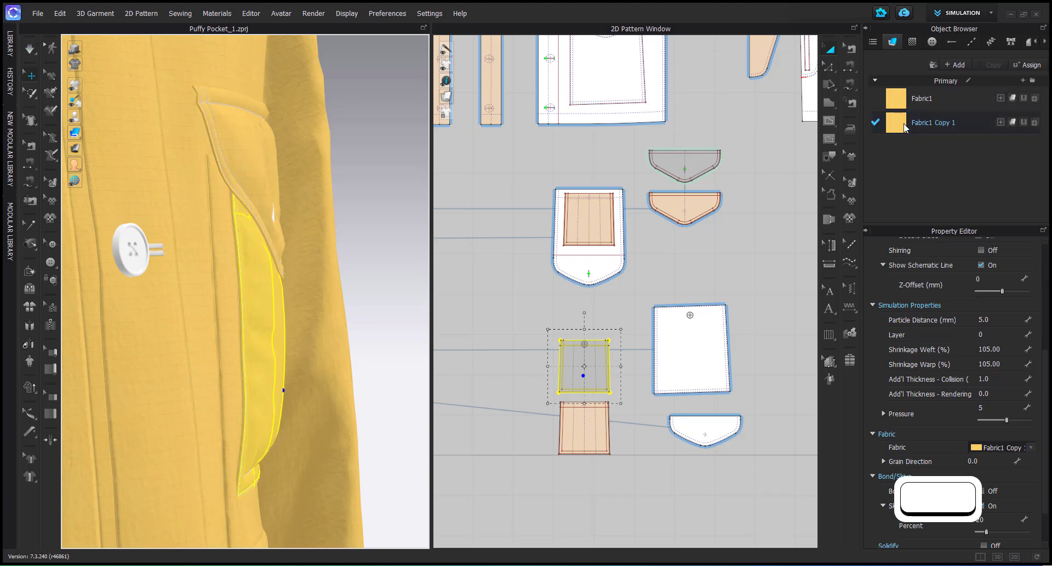
Set the copied fabric's Stretch-Weft and Stretch-Warp to 25 and simulate briefly to test the pocket's volume
click(904, 125)
click(993, 308)
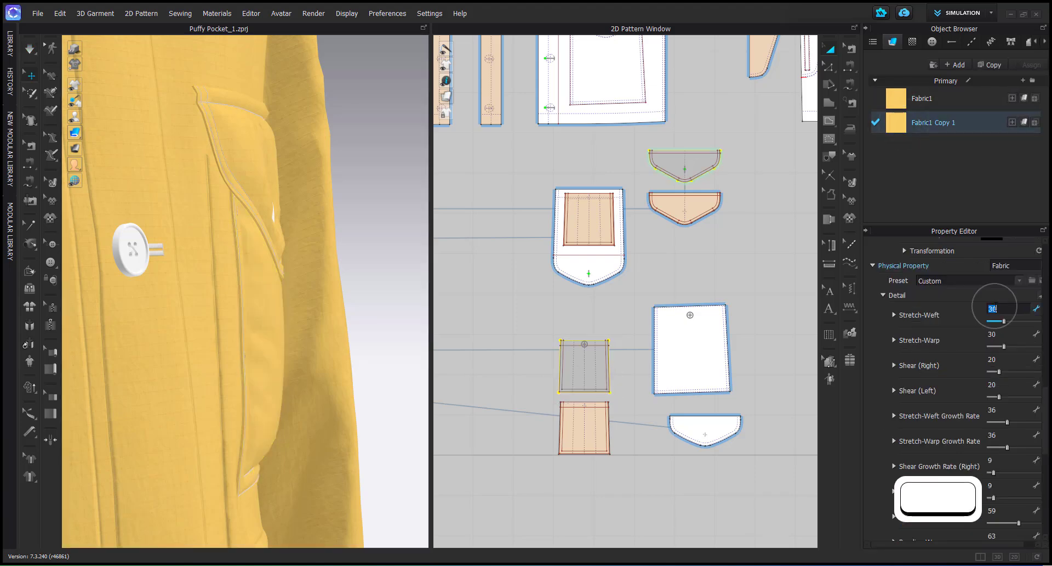
text(25)
click(1000, 336)
text(25)
key(Return)
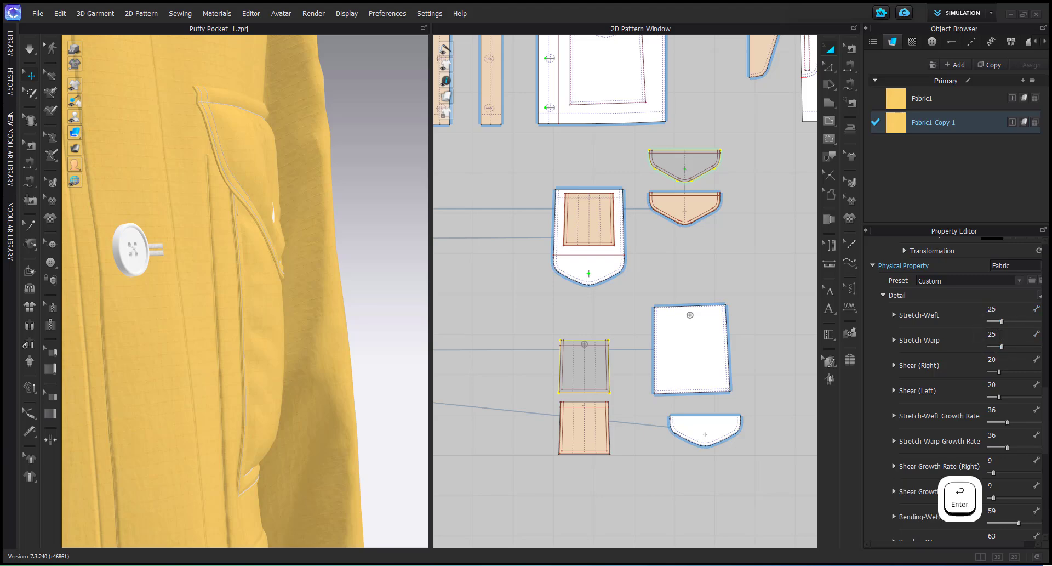
key(space)
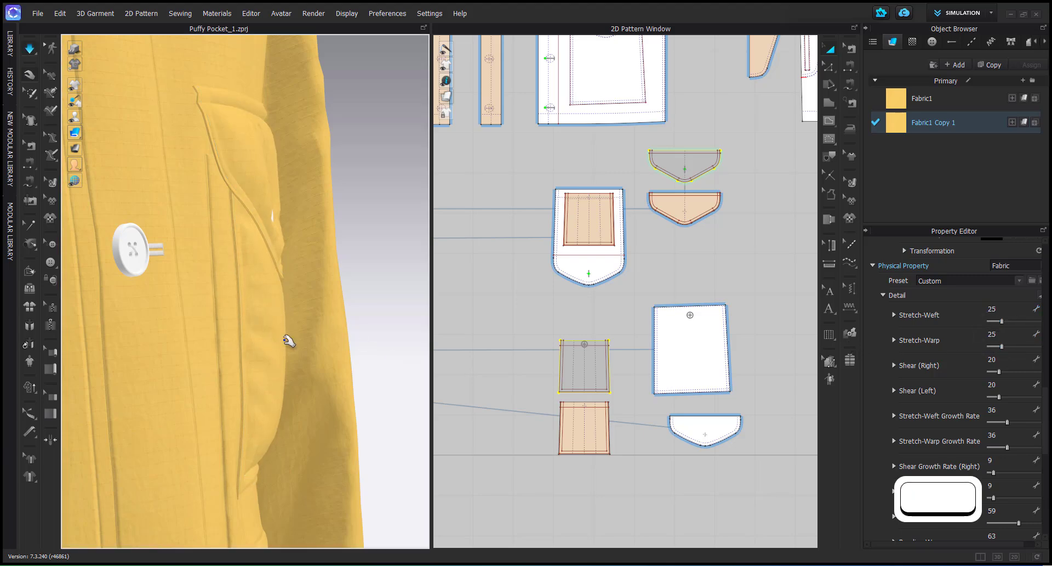
key(space)
Set the copied fabric's Stretch-Weft and Stretch-Warp to 20
click(992, 309)
text(20)
click(992, 333)
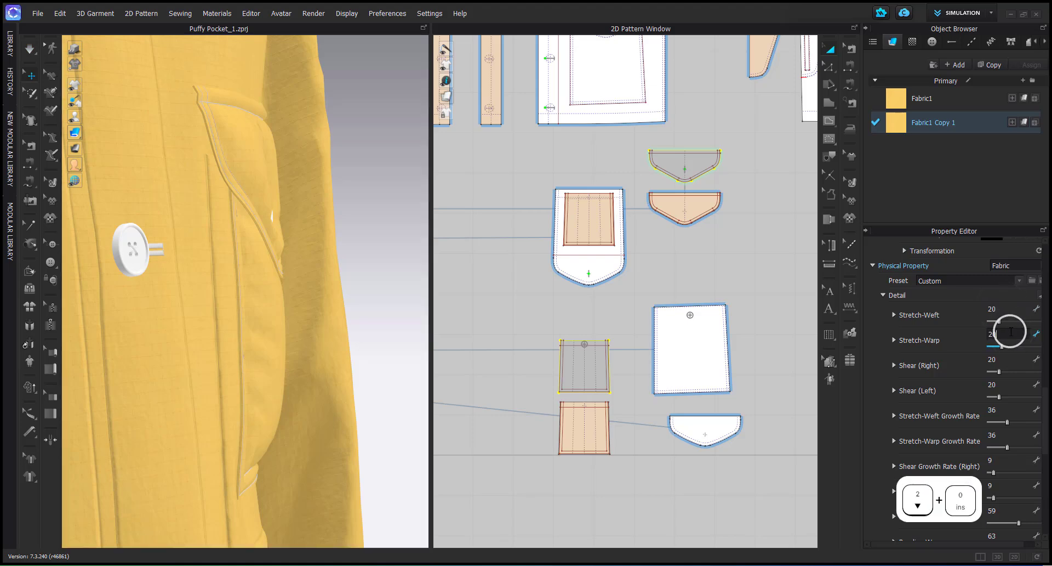
text(20)
key(Return)
Simulate the softened pocket fabric, inspect how far the pocket puffs out from the side, and stop the simulation
key(space)
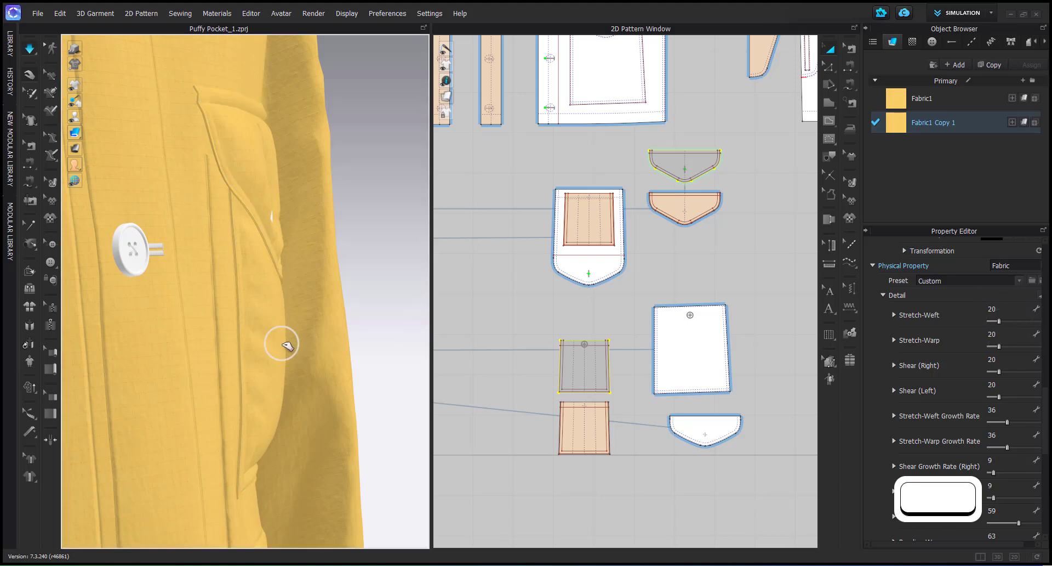
click(286, 345)
right_drag(287, 344, 295, 345)
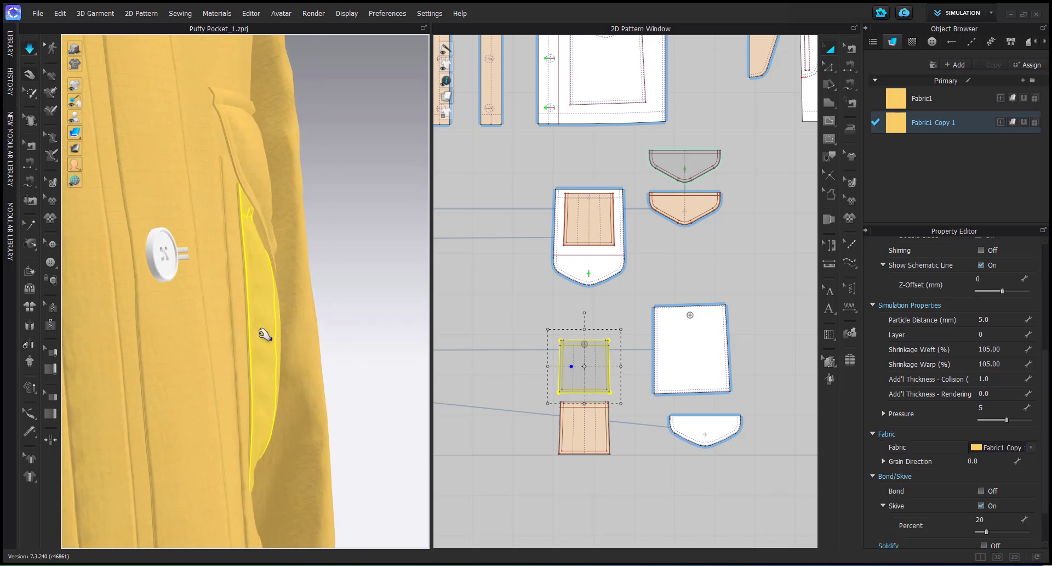
key(space)
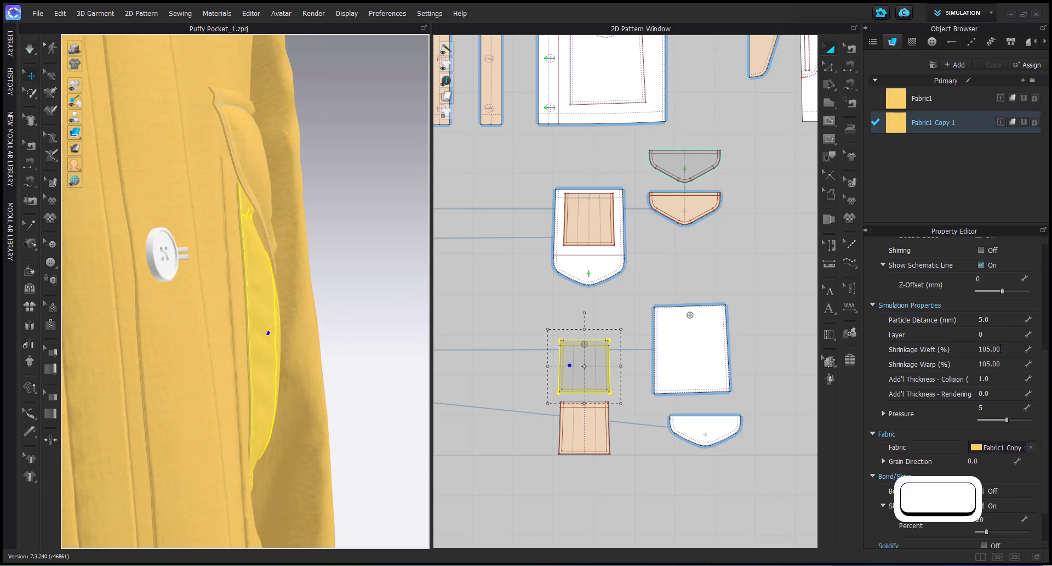
Set the copied fabric's Stretch-Weft, Stretch-Warp, Shear (Right) and Shear (Left) to 15
click(925, 125)
click(1005, 308)
text(15)
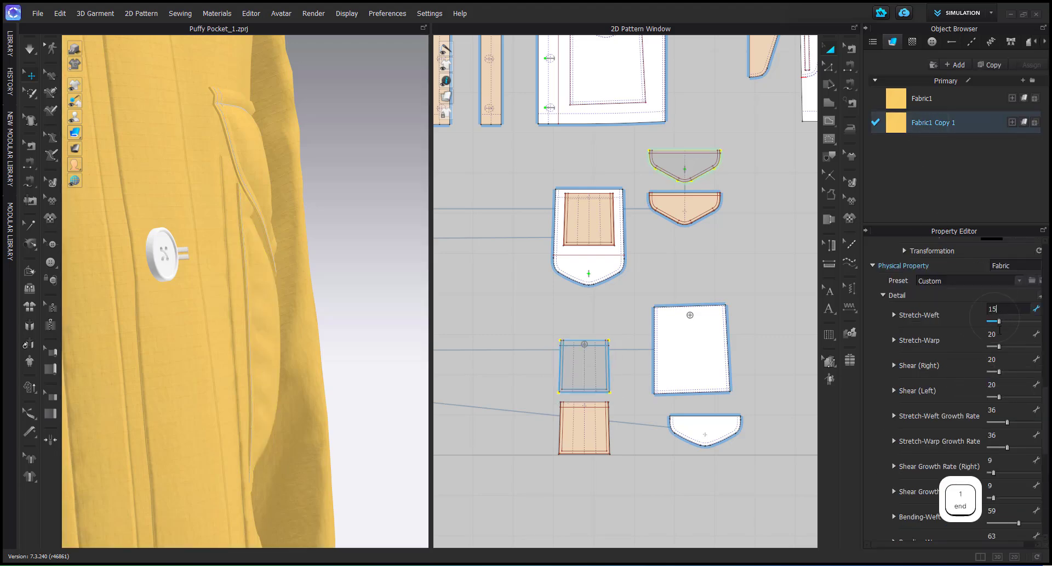
click(1006, 334)
text(15)
click(1003, 359)
text(15)
click(1006, 384)
text(15)
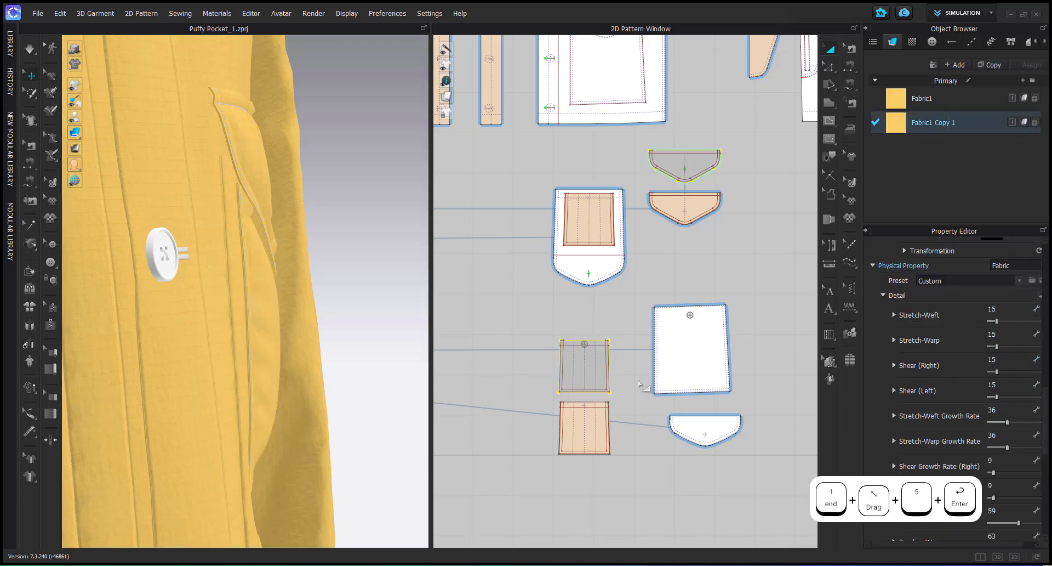
key(Return)
Simulate the garment briefly with the softer stretch and shear values, then stop the simulation
key(space)
click(276, 335)
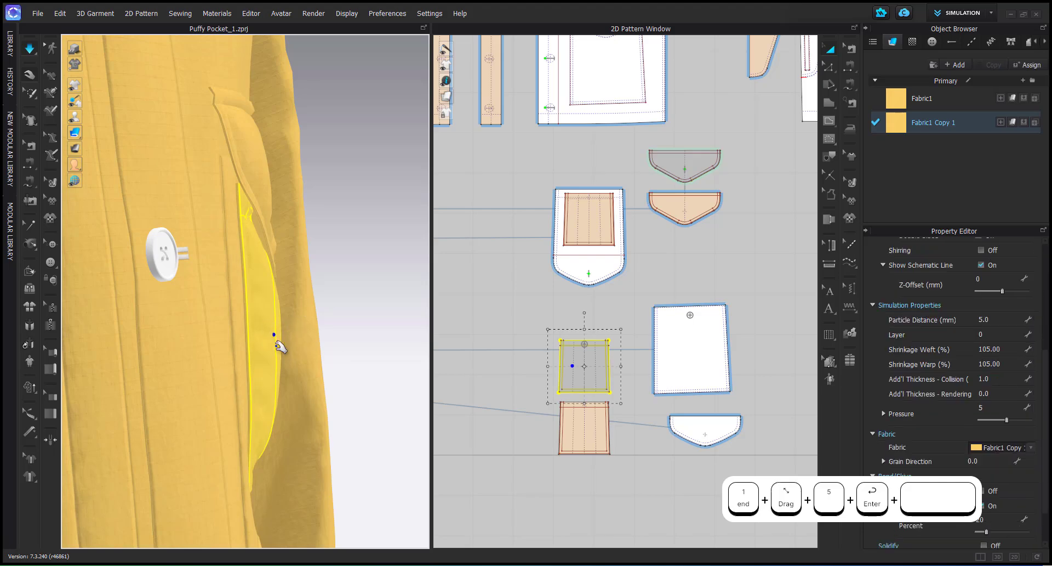
click(263, 344)
key(space)
Examine the pocket and flap from the front, the side and up close to judge their volume and surface
right_drag(293, 346, 179, 347)
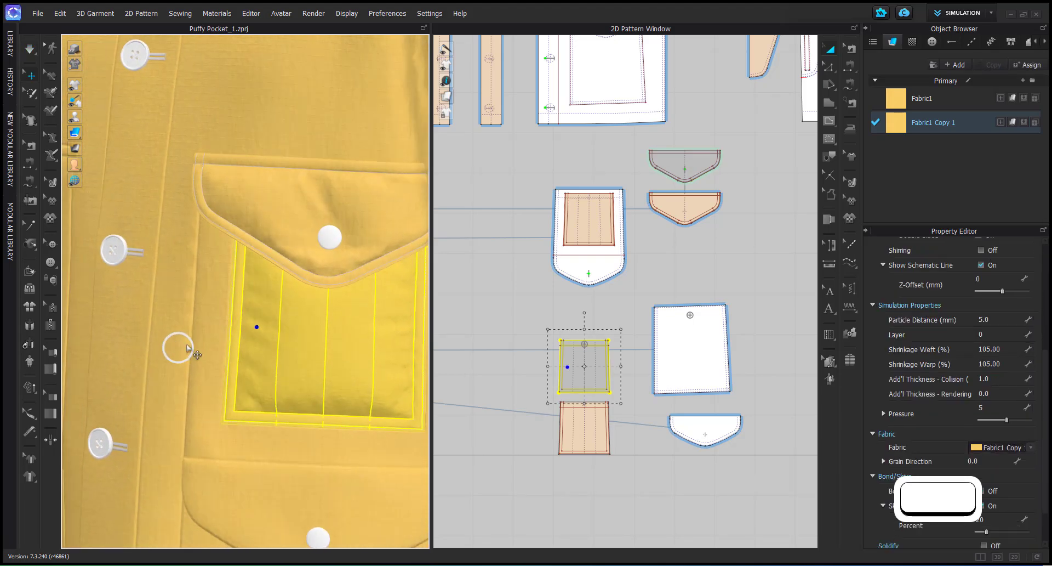
right_drag(370, 337, 298, 330)
click(472, 332)
scroll(312, 380, down, 2)
scroll(281, 384, up, 3)
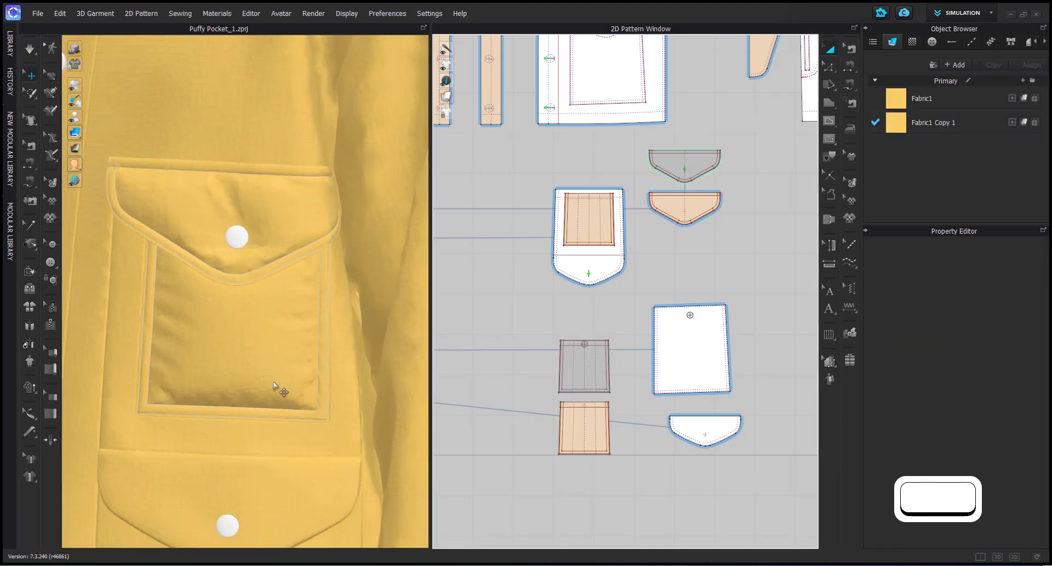
click(269, 375)
right_drag(268, 375, 367, 370)
right_drag(257, 354, 167, 338)
scroll(170, 340, down, 3)
click(471, 366)
scroll(296, 360, down, 3)
right_drag(296, 359, 258, 375)
scroll(258, 362, up, 4)
scroll(255, 307, up, 3)
click(252, 278)
right_drag(252, 277, 287, 296)
scroll(276, 305, down, 2)
middle_drag(328, 321, 337, 329)
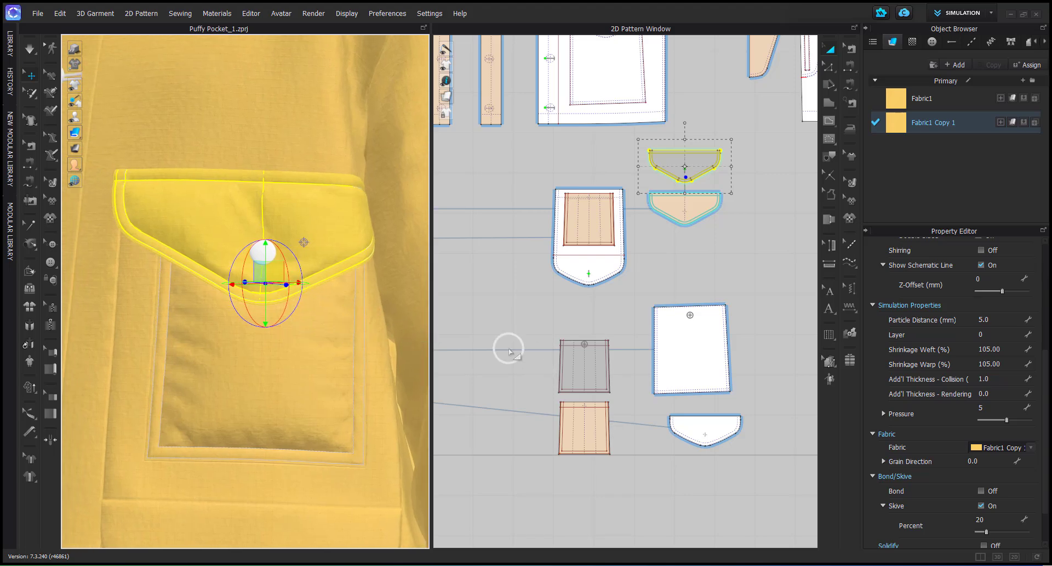
Set the particle distance of the outer pocket and outer flap patterns to 2 mm
click(310, 378)
shift+click(326, 230)
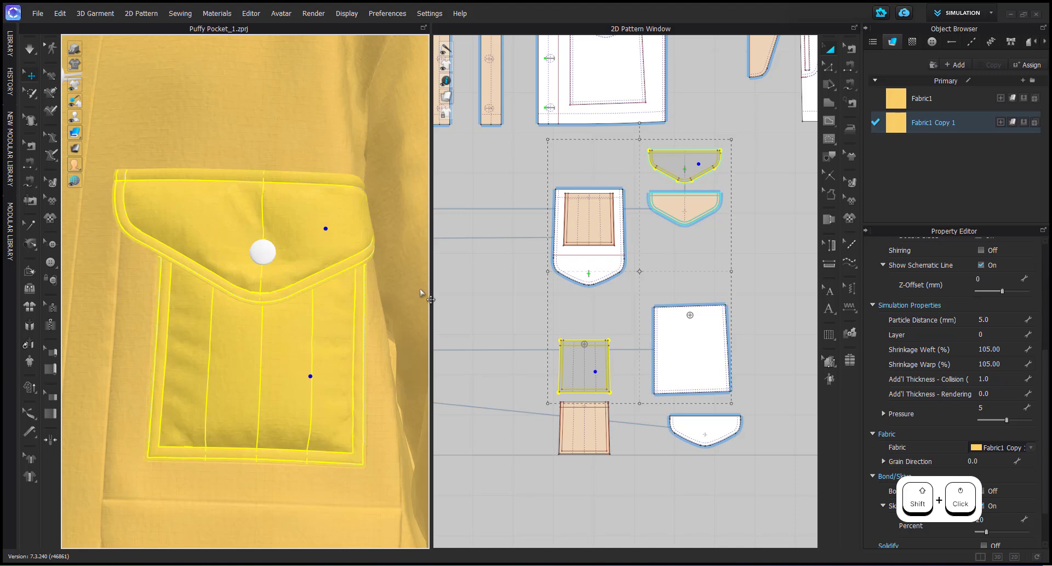
double_click(1004, 321)
text(2)
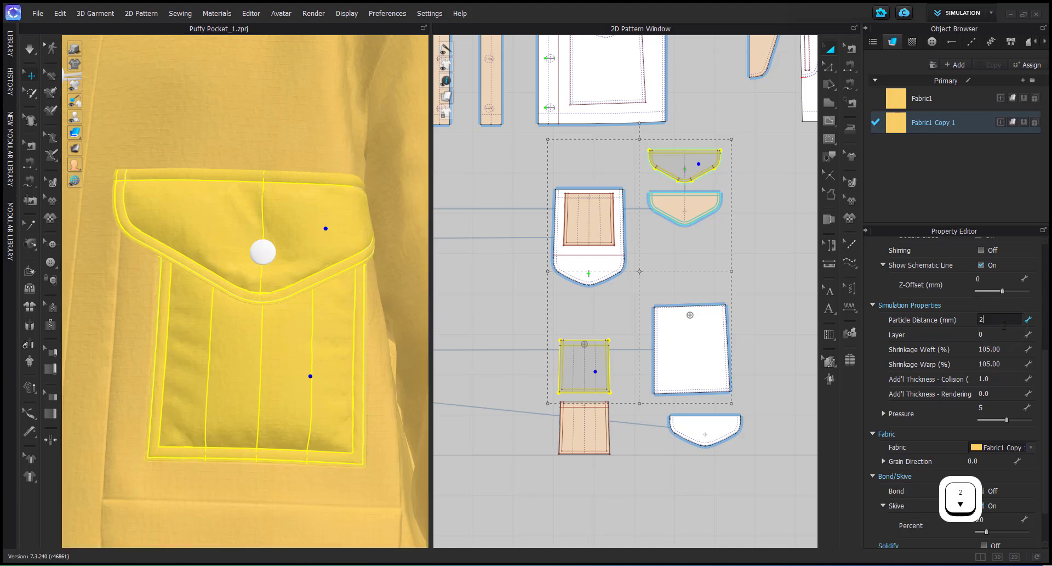
key(Return)
click(502, 329)
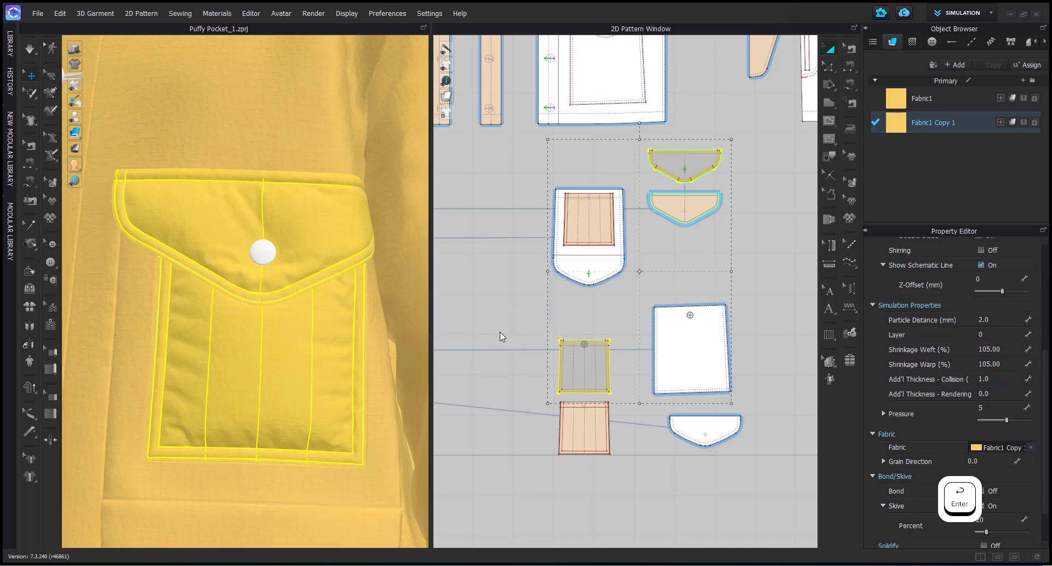
Simulate the garment with the finer pocket and flap mesh until the wrinkles settle, then stop the simulation
click(531, 359)
click(281, 374)
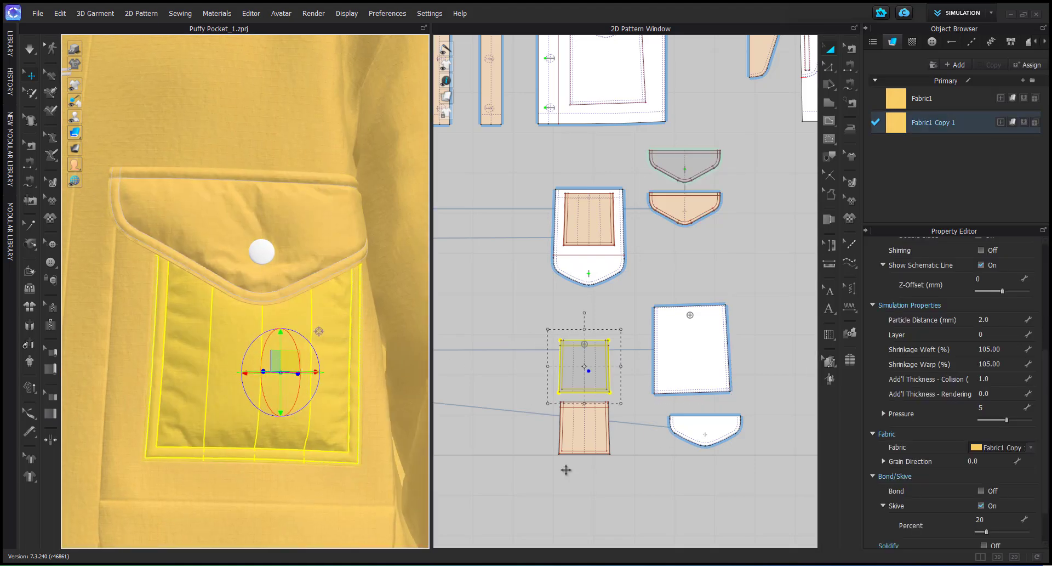
click(517, 500)
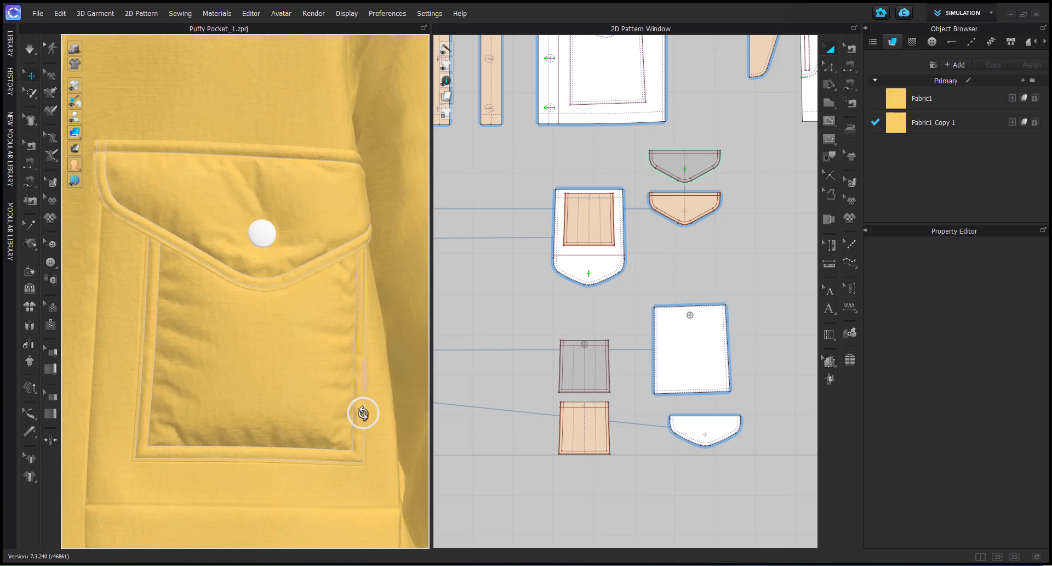
key(space)
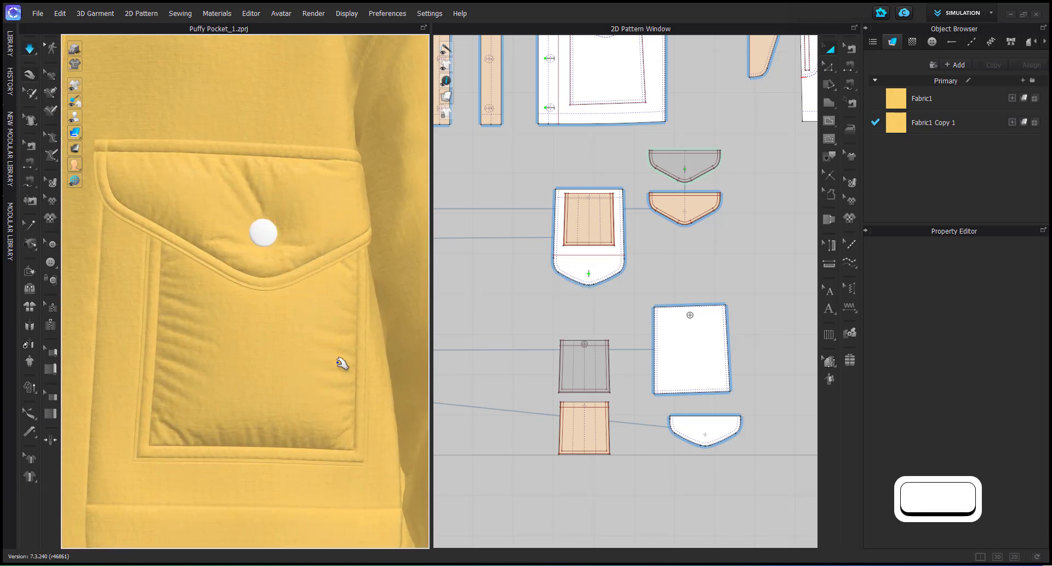
key(space)
Examine the wrinkles, seam edges and corners of the puffed pocket and flap up close and from an angle
click(237, 366)
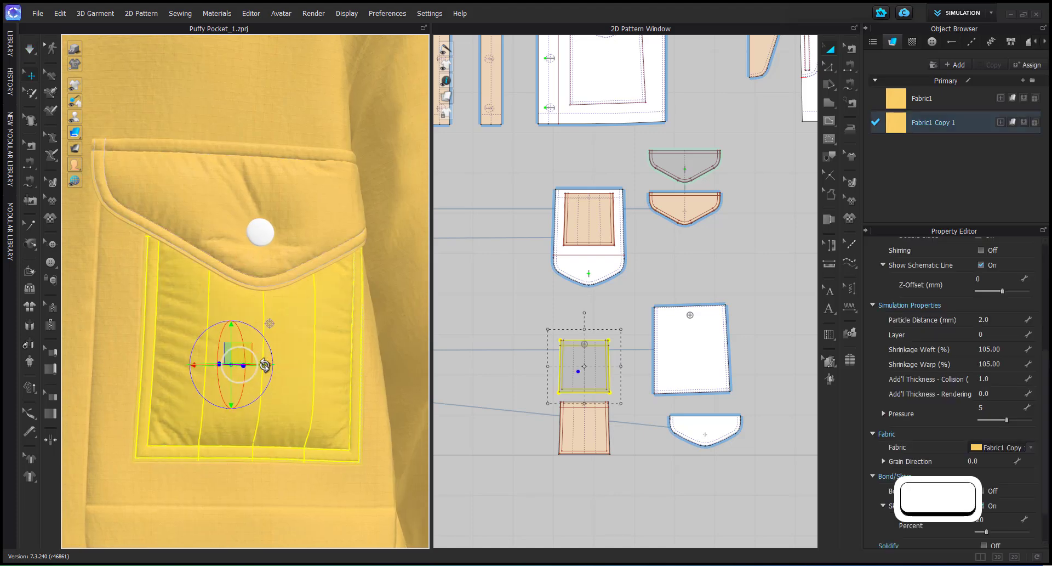
right_drag(237, 366, 219, 381)
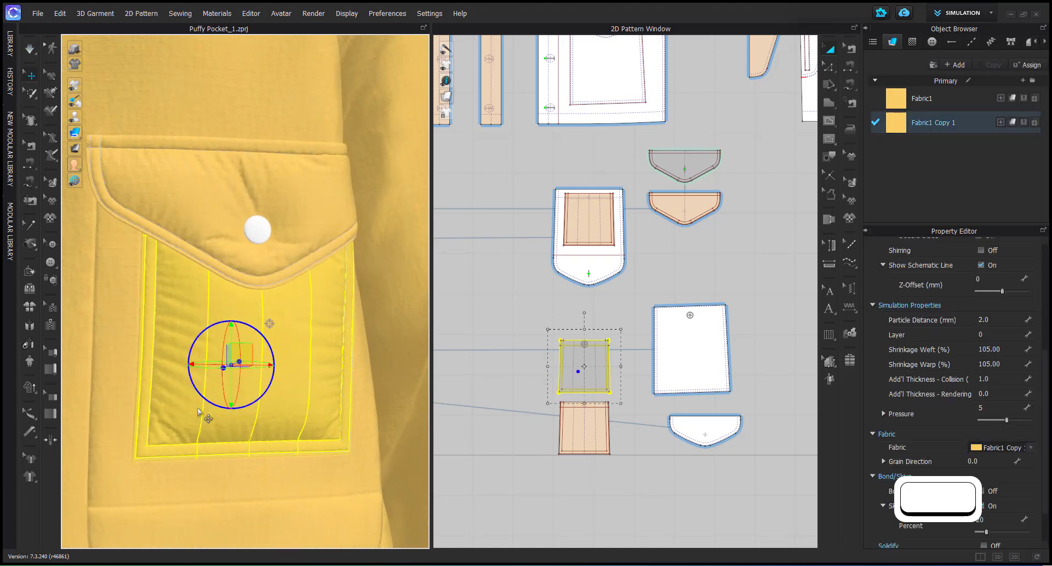
click(505, 456)
mouse_move(303, 404)
right_down()
mouse_move(225, 392)
mouse_move(294, 399)
mouse_move(285, 394)
right_up()
scroll(219, 279, up, 3)
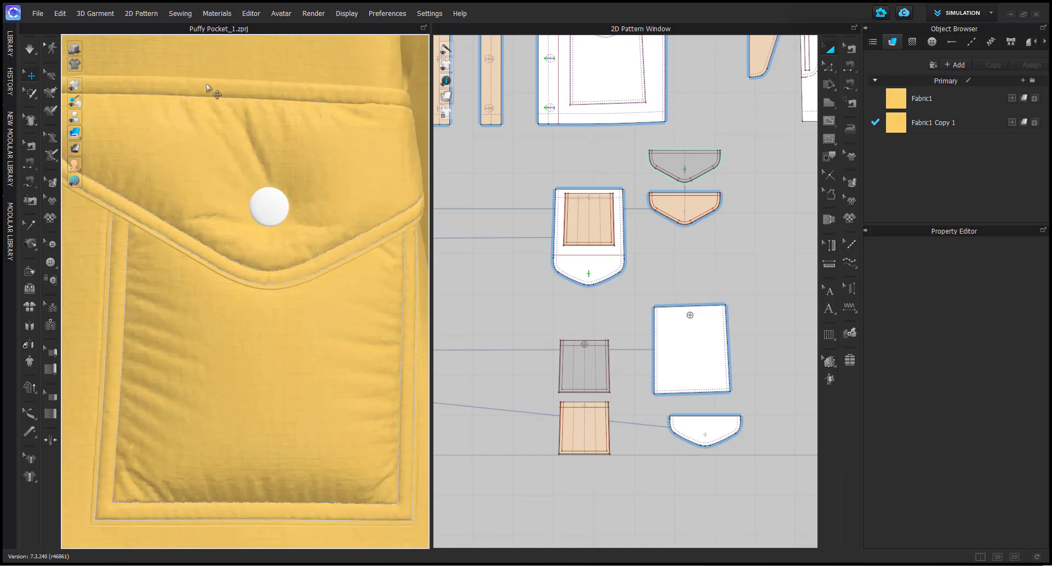
middle_drag(140, 239, 223, 235)
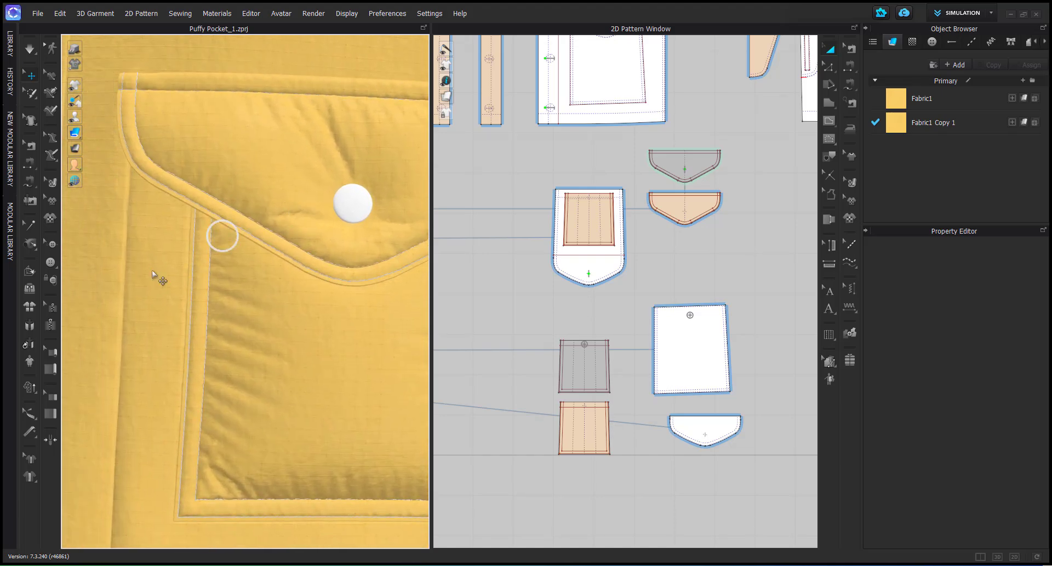
middle_drag(190, 478, 166, 431)
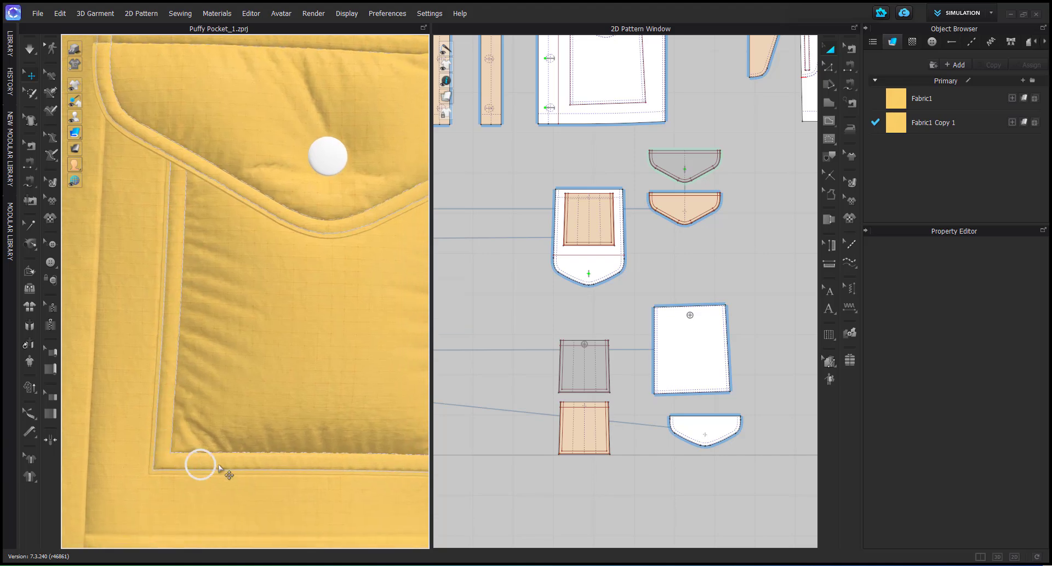
scroll(291, 469, down, 1)
middle_drag(313, 462, 265, 464)
scroll(354, 447, up, 2)
click(355, 449)
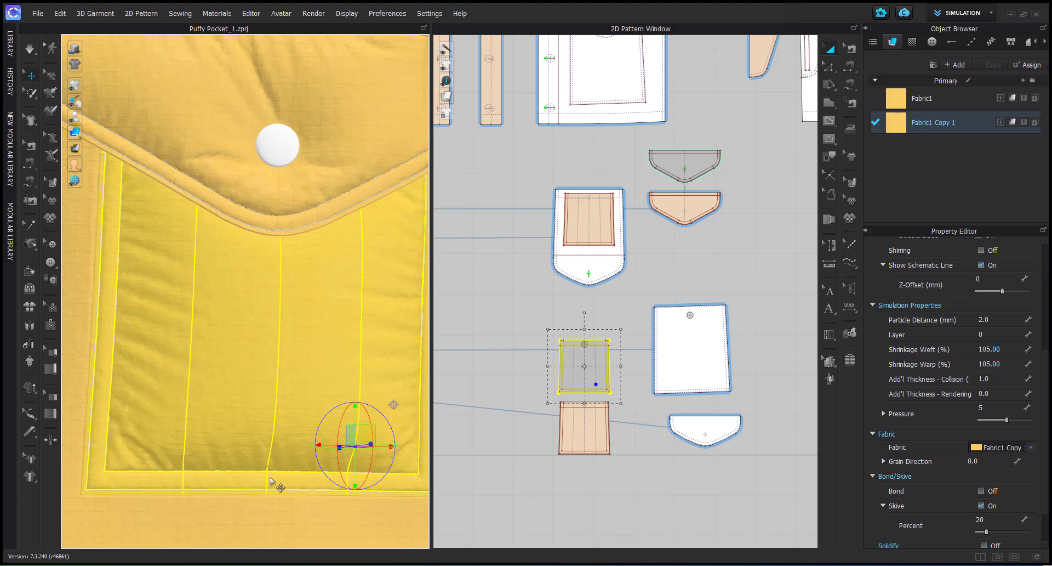
scroll(274, 465, down, 1)
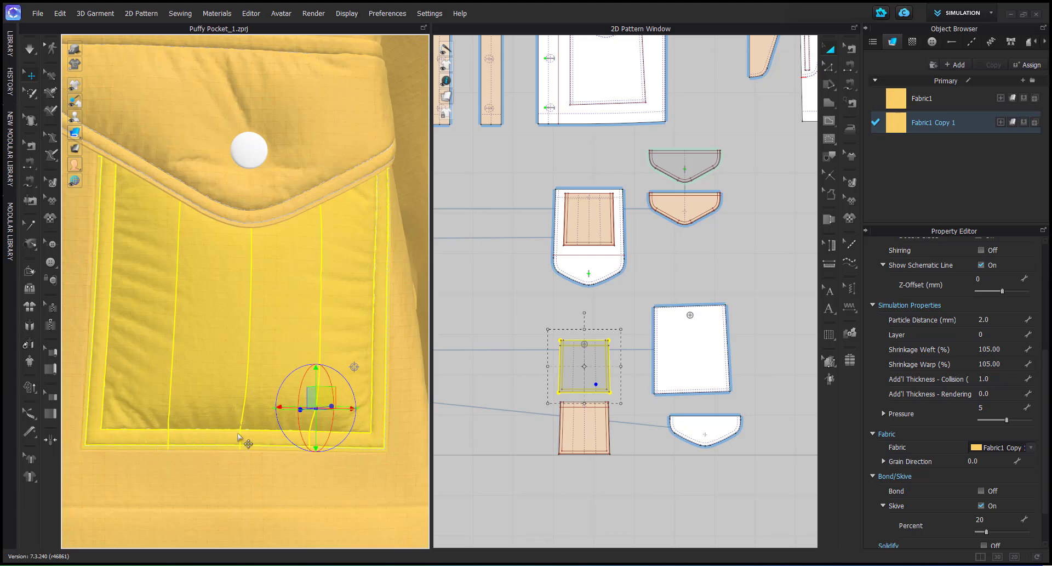
click(125, 314)
scroll(132, 313, down, 2)
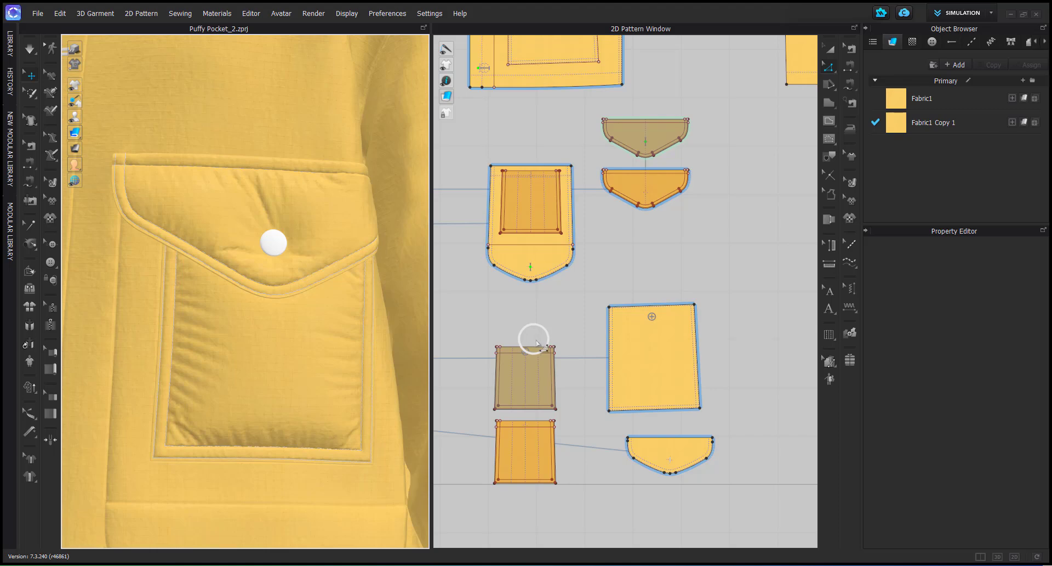
click(256, 362)
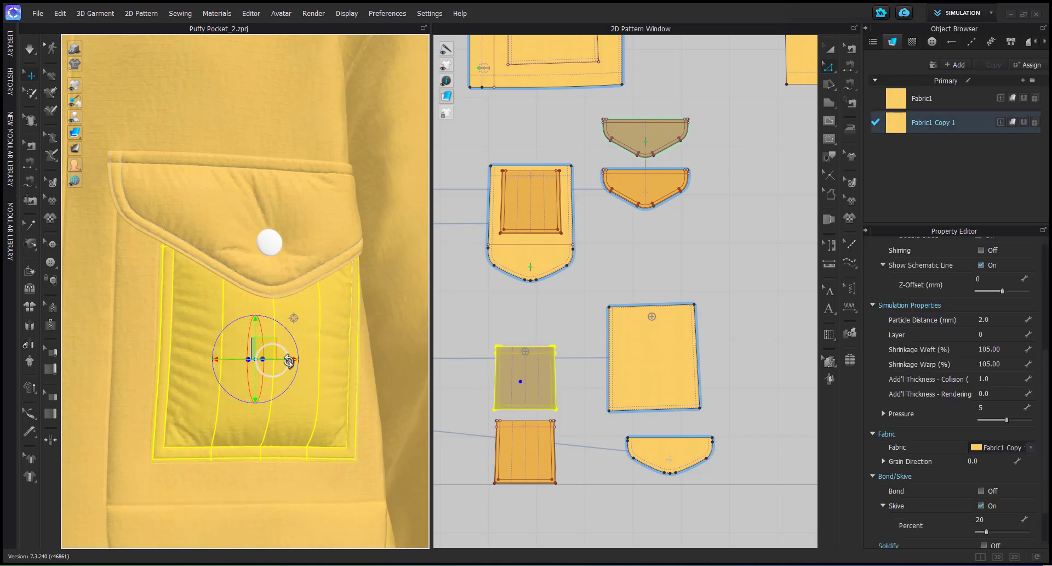
right_drag(255, 362, 308, 393)
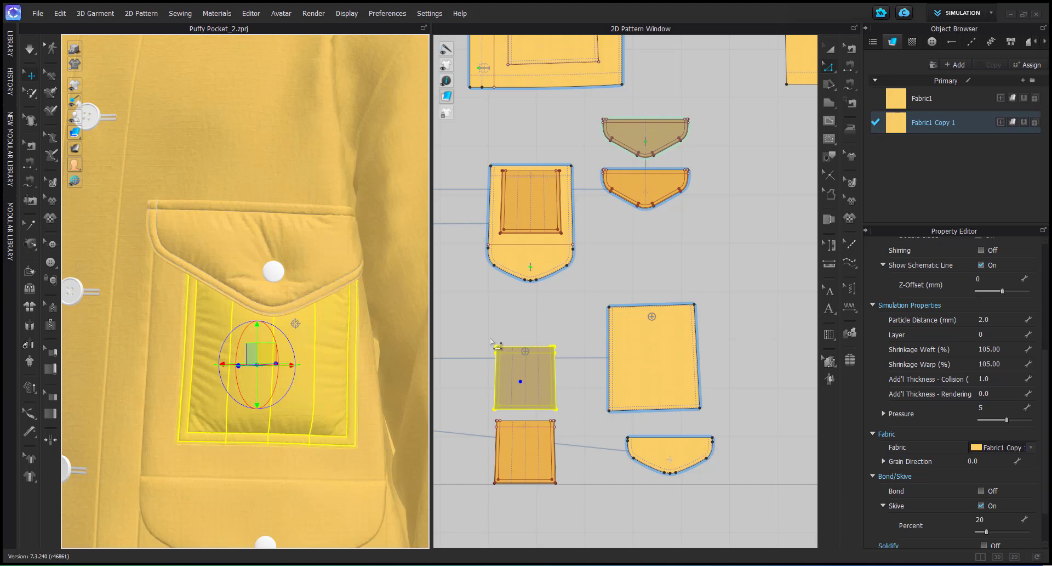
click(489, 394)
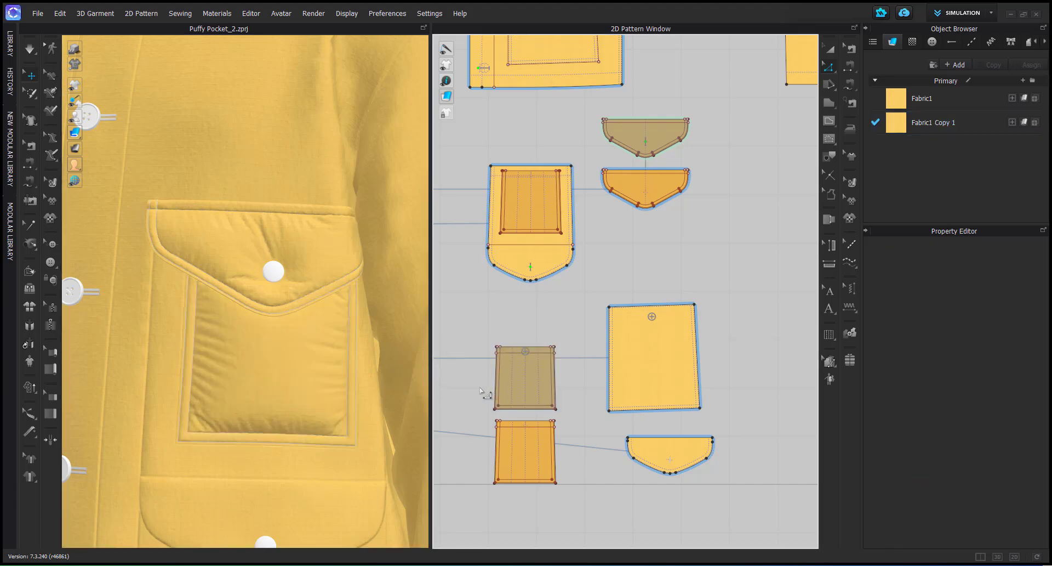